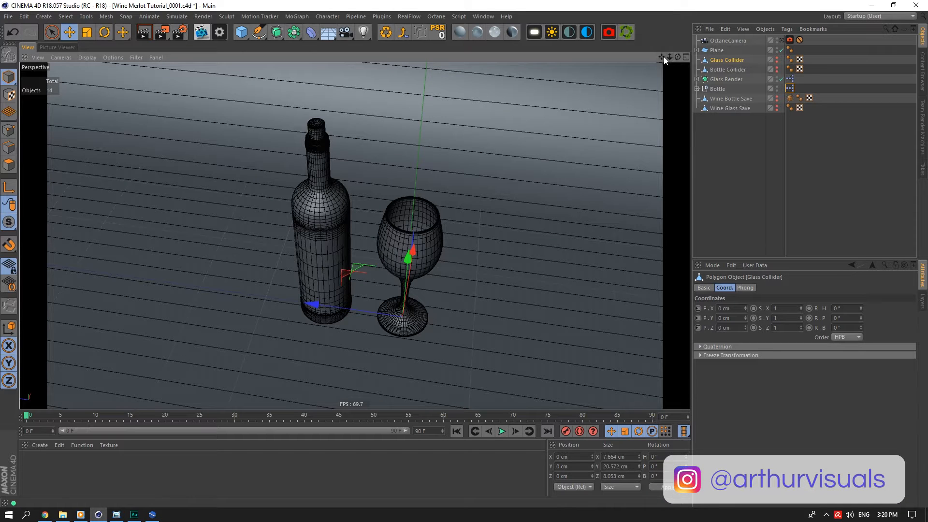
pyautogui.moveTo(663, 57); pyautogui.dragTo(658, 62)
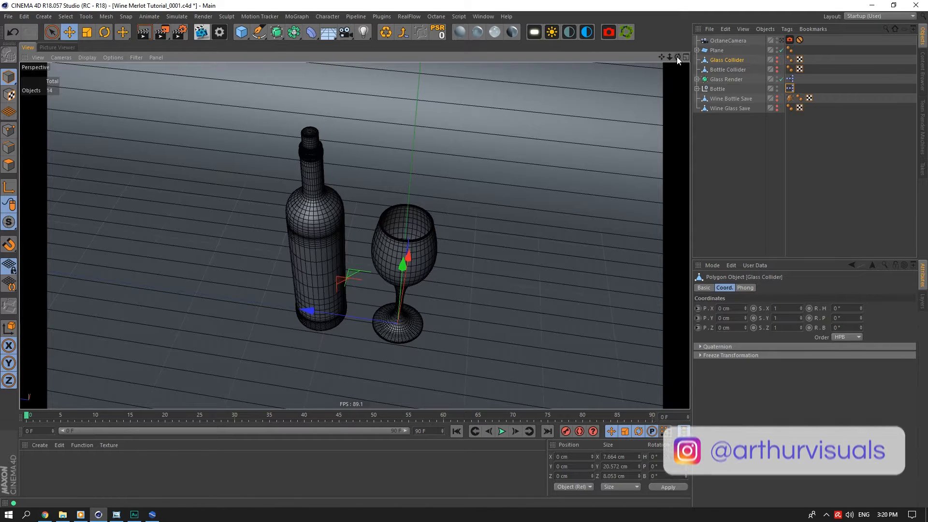
pyautogui.moveTo(677, 56); pyautogui.dragTo(677, 57)
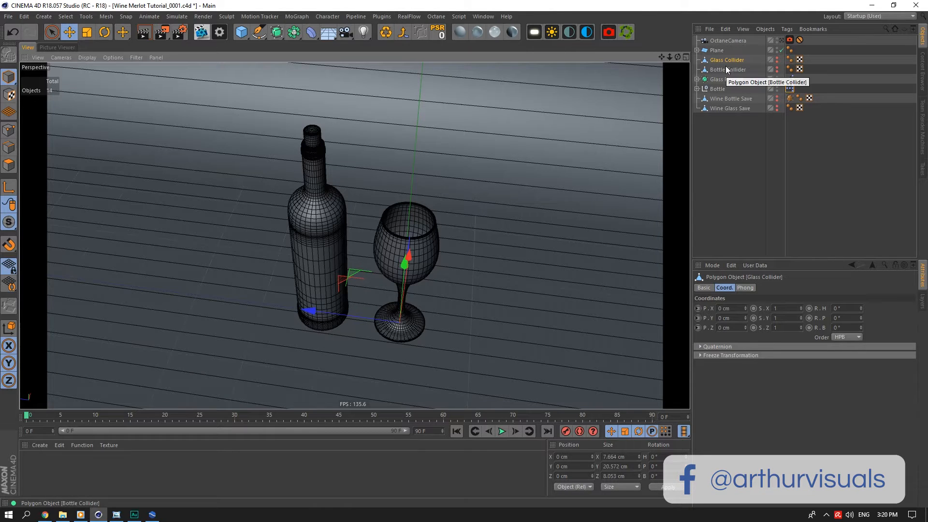
pyautogui.click(387, 18)
pyautogui.moveTo(399, 63)
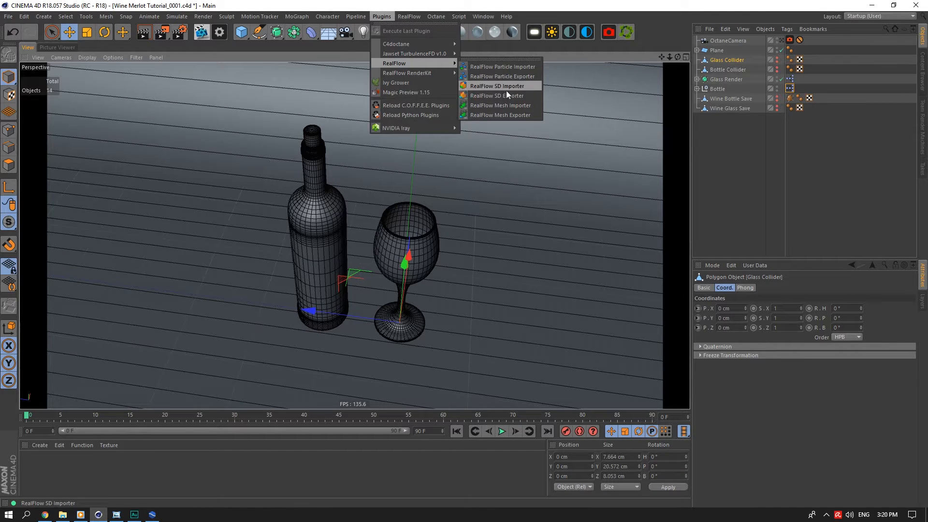
pyautogui.click(795, 133)
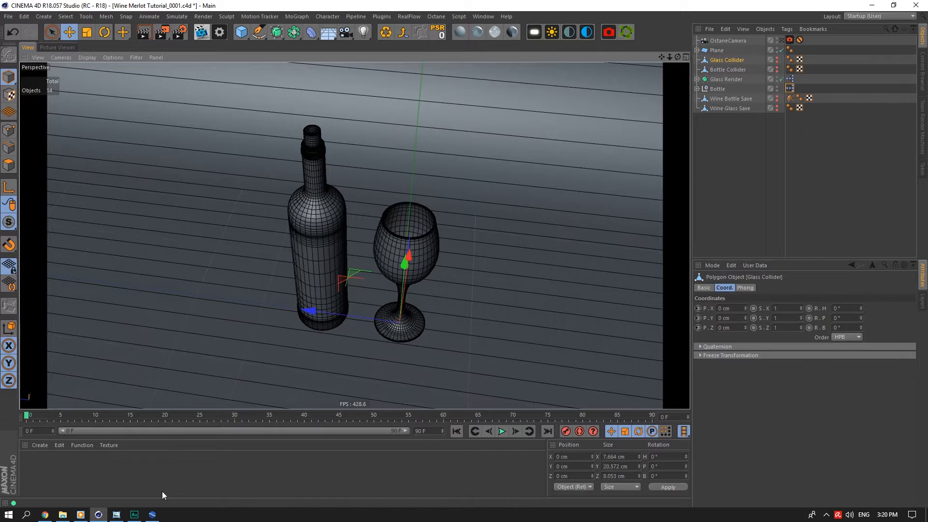
# Switch to RealFlow and start a new project named Wine Advert Tutorial
pyautogui.click(151, 514)
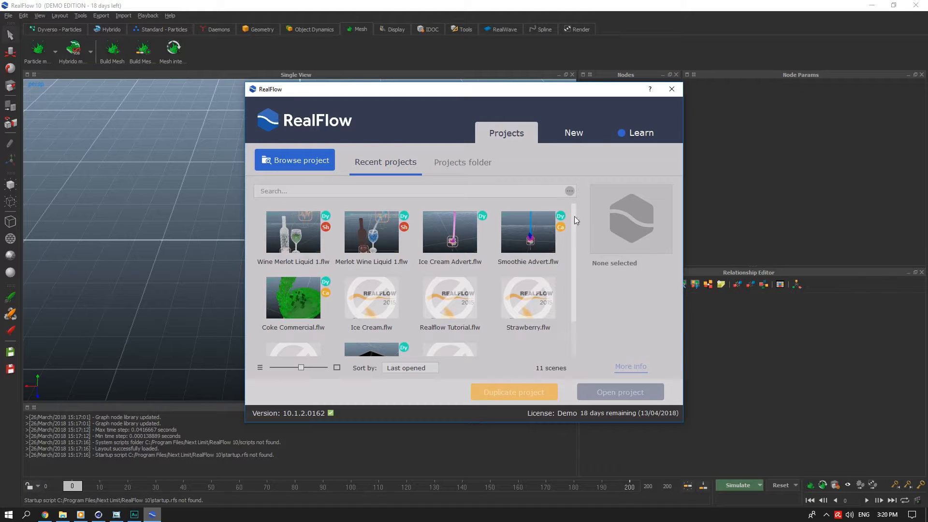
pyautogui.click(574, 137)
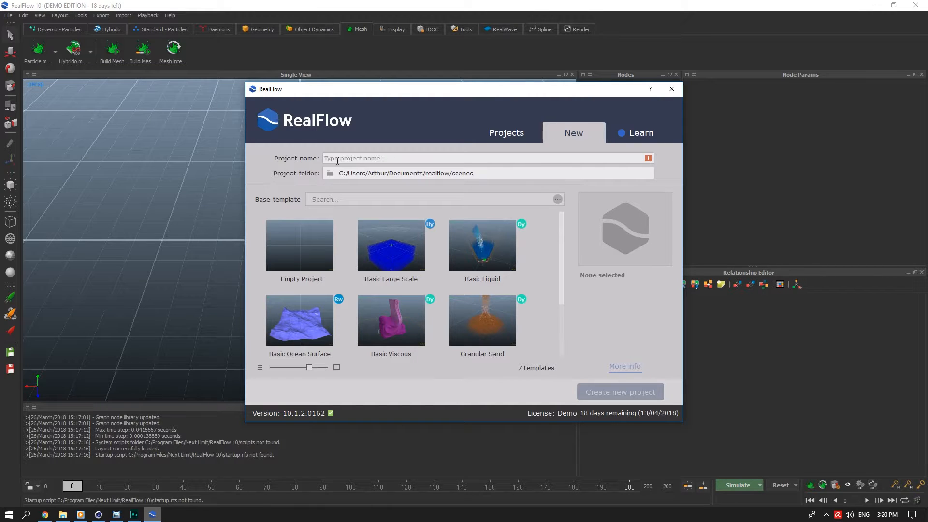
pyautogui.write('WIne')
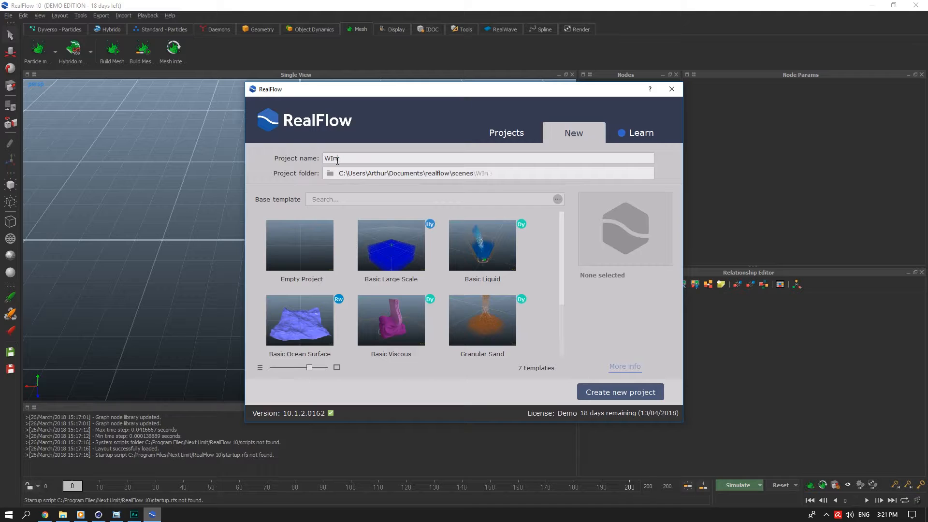
pyautogui.press('BackSpace')
pyautogui.write('ne Advert Tutotrial')
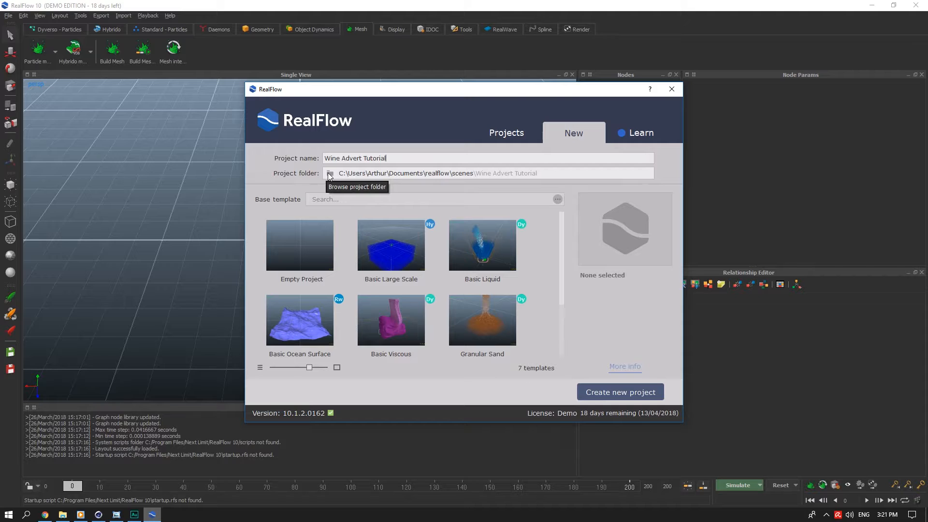
pyautogui.moveTo(330, 158); pyautogui.dragTo(436, 153)
pyautogui.click(329, 160)
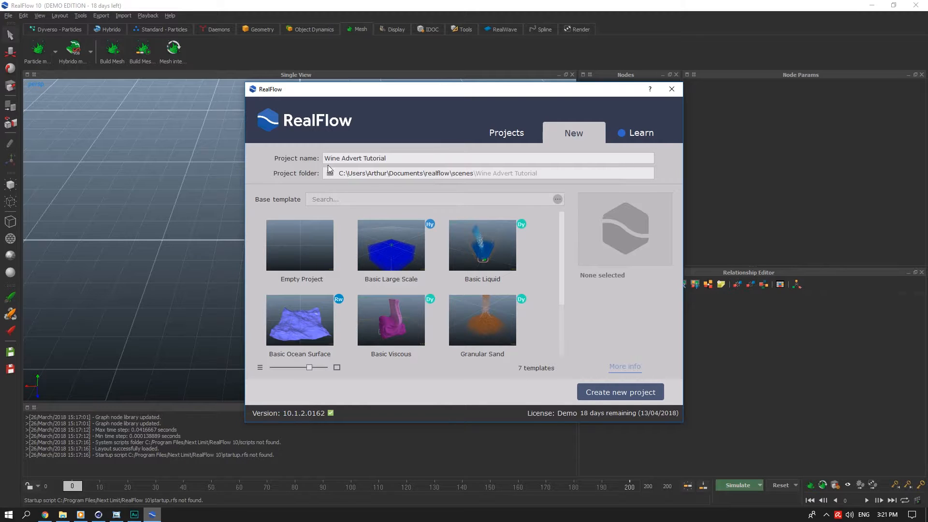
# Choose the SSD (D:) drive as the project folder and create the new project
pyautogui.click(330, 172)
pyautogui.scroll(-5, 373, 241)
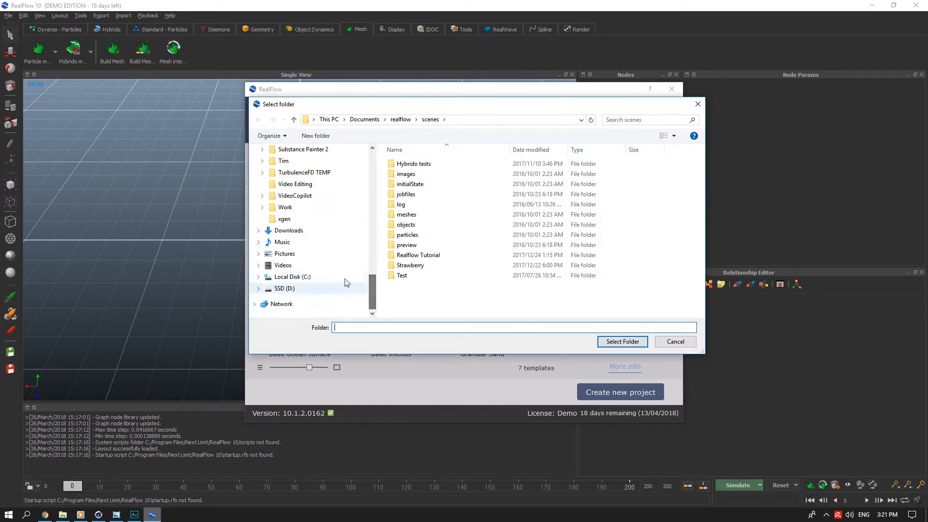
pyautogui.click(321, 288)
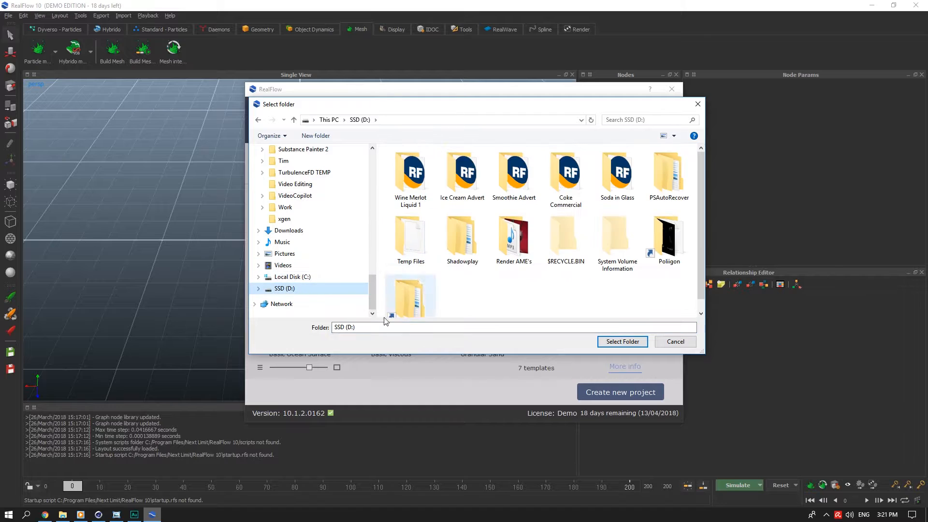
pyautogui.click(623, 342)
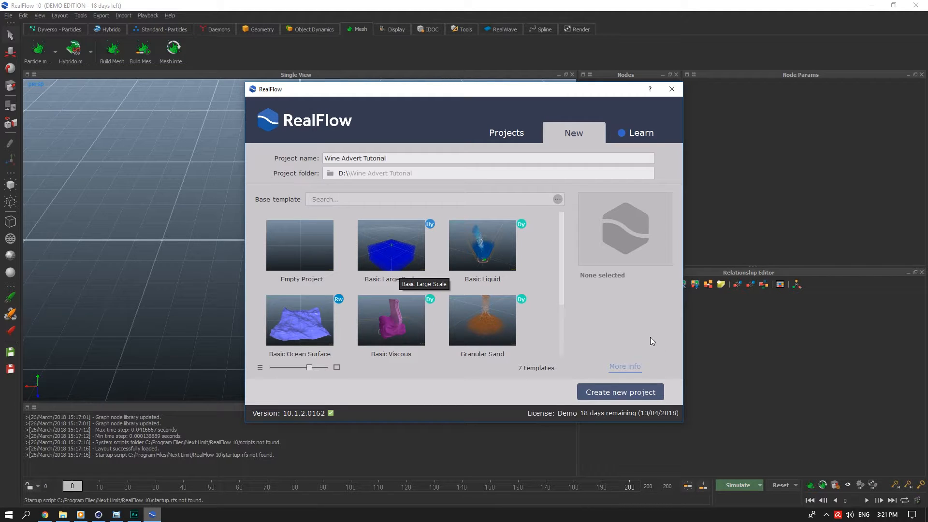
pyautogui.click(618, 392)
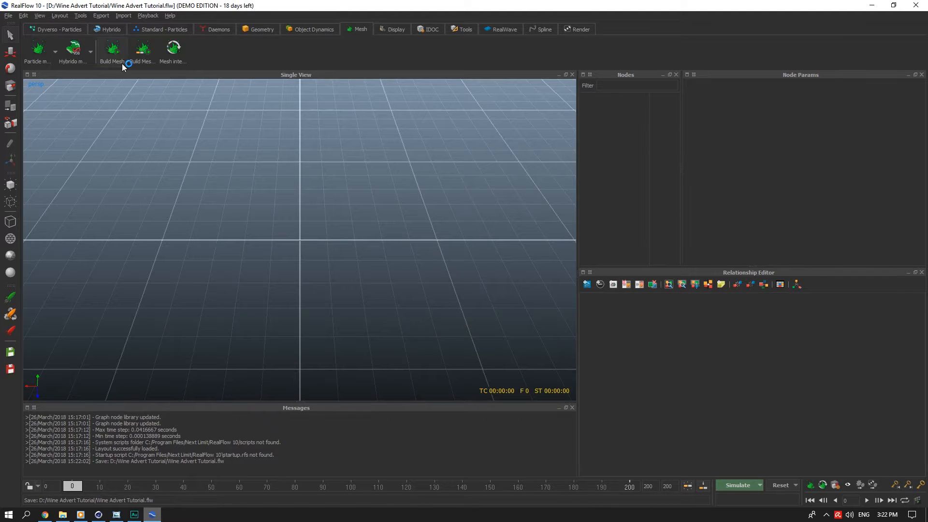
# Check the contents of the Wine Advert Tutorial folder on the SSD (D:) drive in File Explorer, and return to RealFlow
pyautogui.click(67, 33)
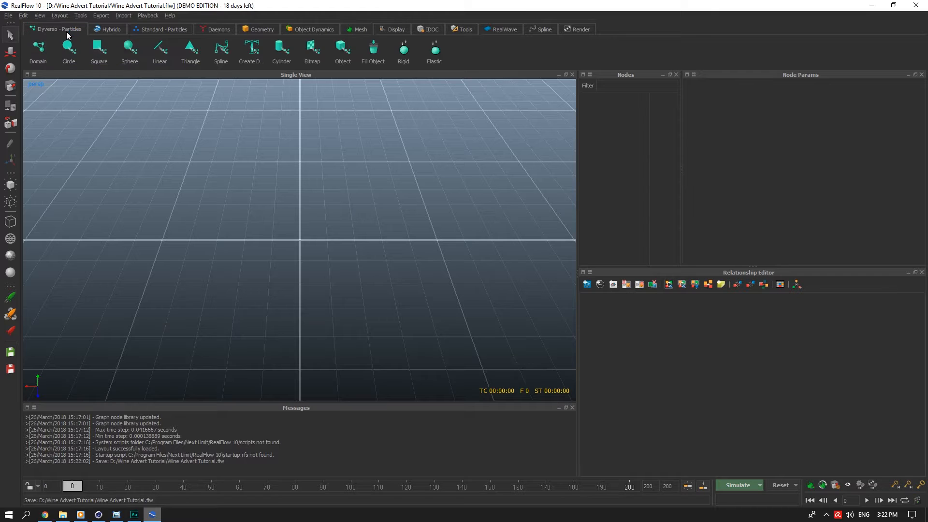
pyautogui.click(63, 514)
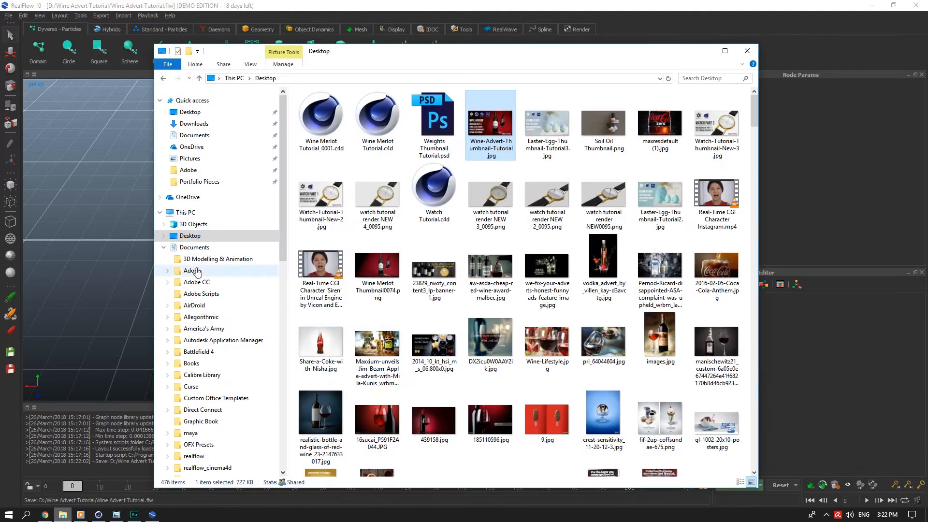
pyautogui.click(164, 247)
pyautogui.click(190, 317)
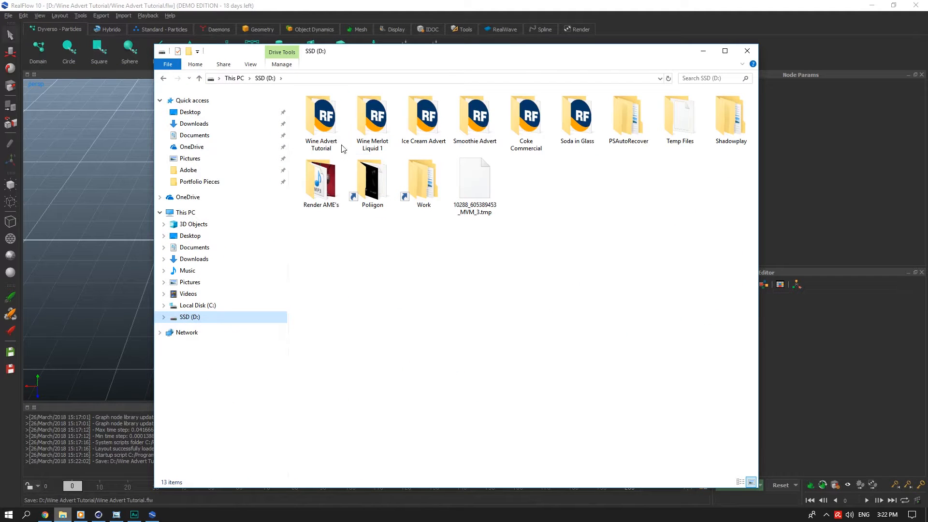
pyautogui.doubleClick(337, 121)
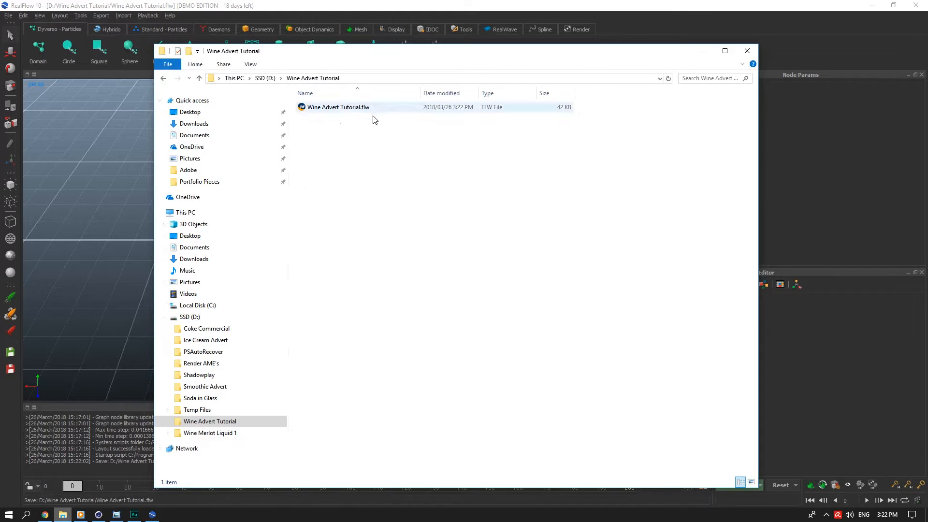
pyautogui.moveTo(365, 54); pyautogui.dragTo(493, 62)
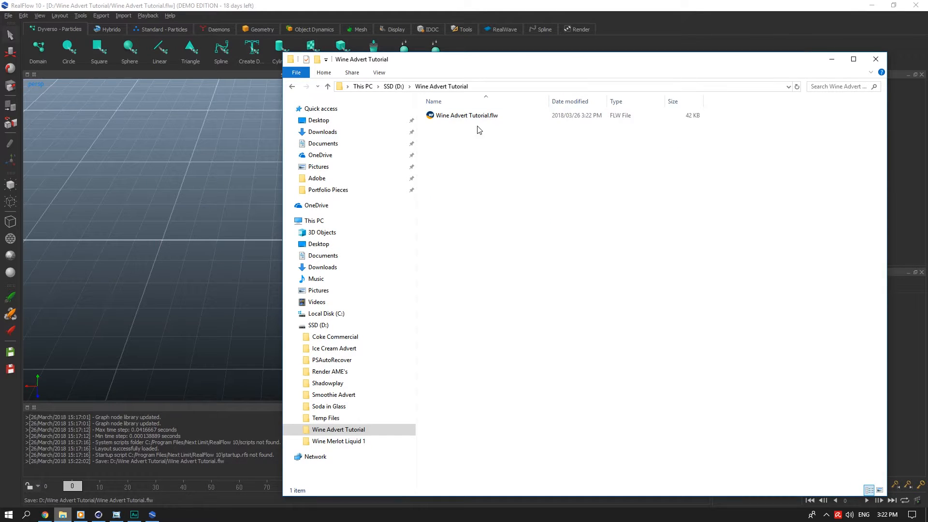
pyautogui.click(199, 3)
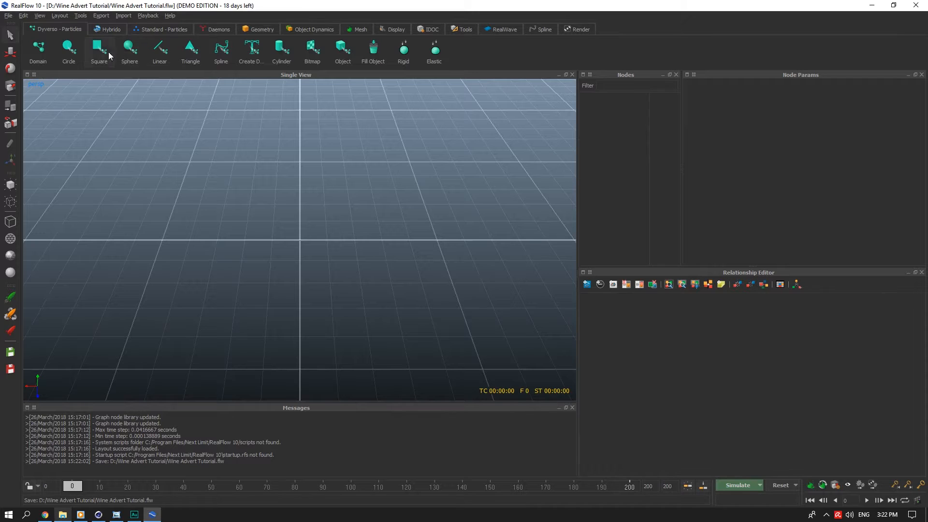
# Add a Dyverso circle emitter to the scene and run the simulation briefly, stopping it after a few frames
pyautogui.click(73, 49)
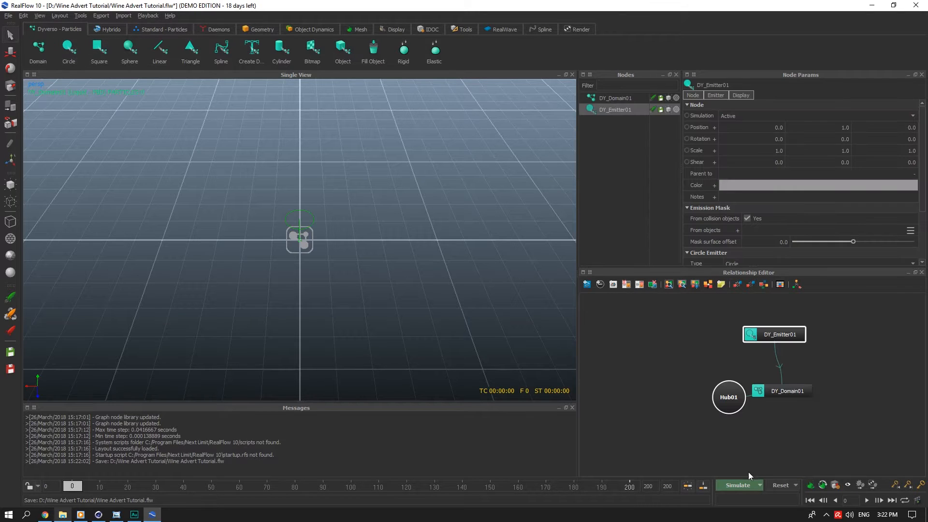
pyautogui.click(741, 488)
pyautogui.click(741, 486)
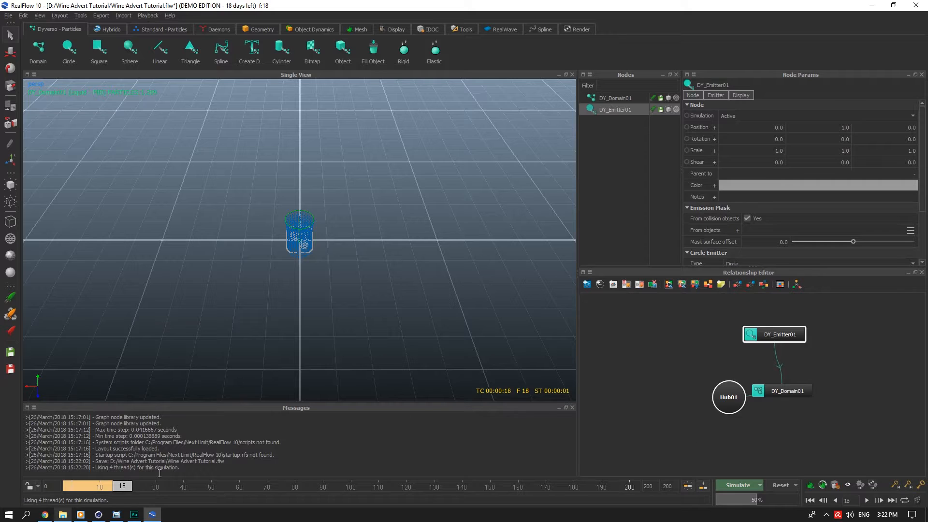
# Check the generated subfolders in the Wine Advert Tutorial folder in File Explorer, and reset the simulation in RealFlow
pyautogui.click(63, 515)
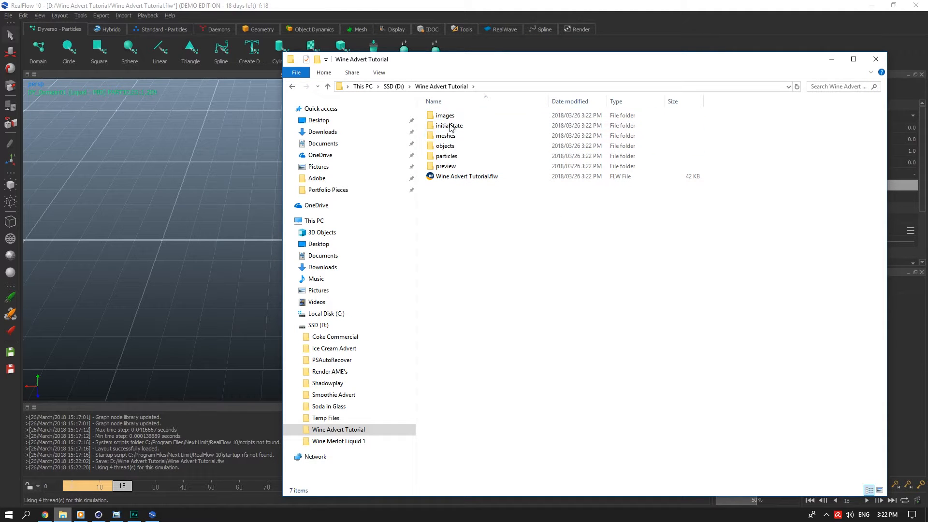
pyautogui.click(453, 3)
pyautogui.click(772, 486)
pyautogui.click(462, 258)
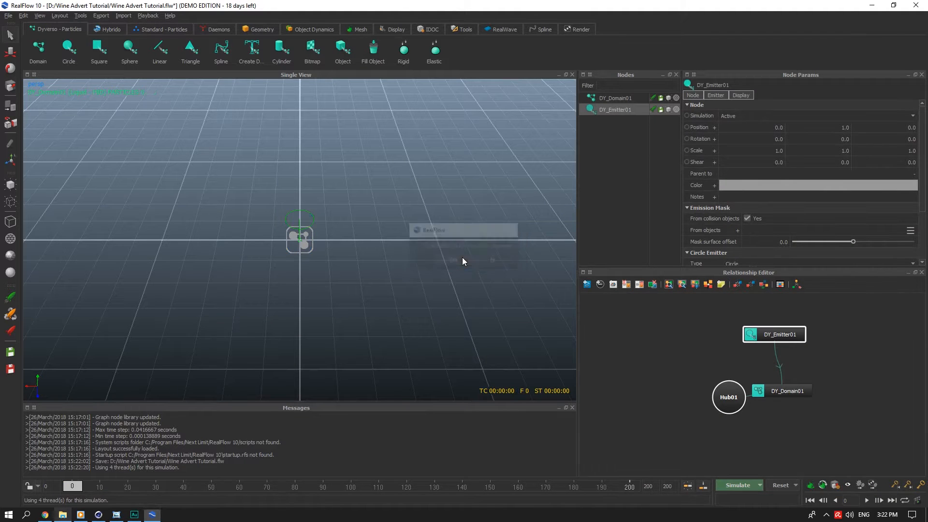
# Switch to Cinema 4D and inspect the frame range options in the RealFlow SD Exporter, closing it without exporting
pyautogui.click(98, 515)
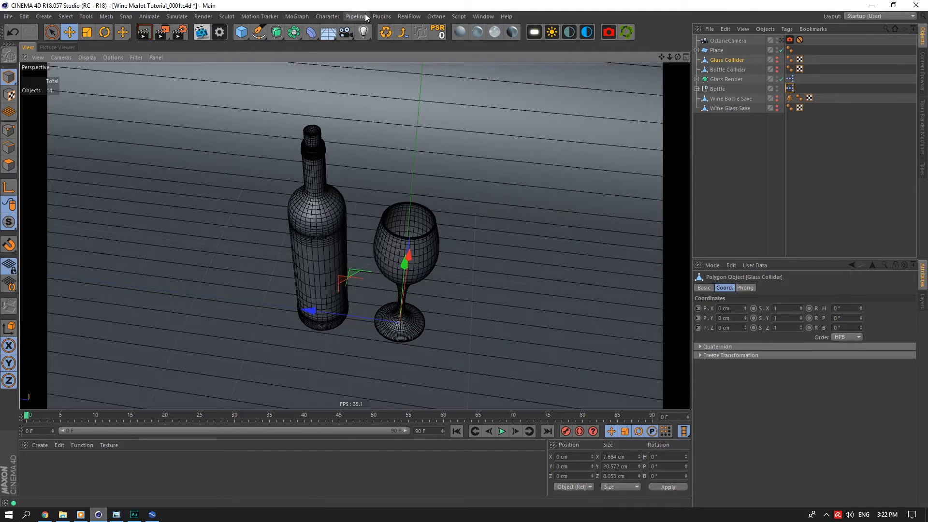
pyautogui.click(381, 17)
pyautogui.moveTo(399, 64)
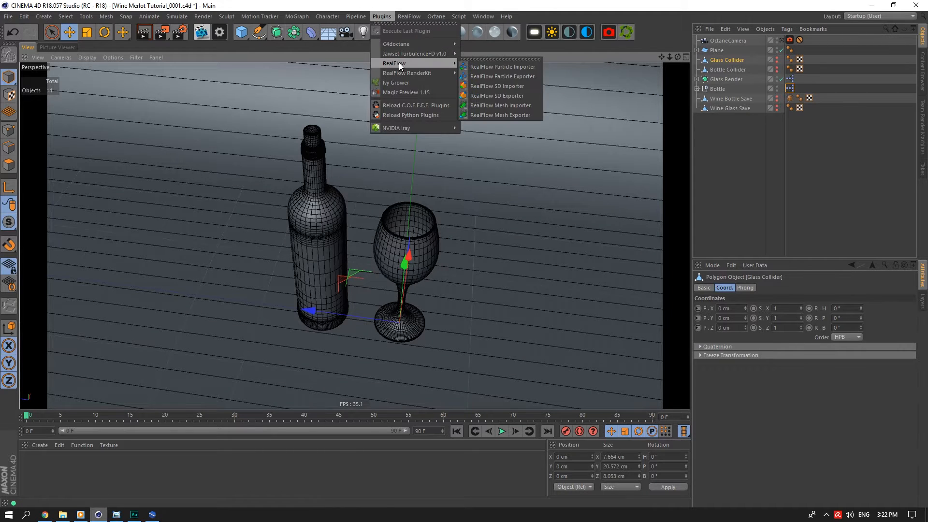
pyautogui.click(514, 93)
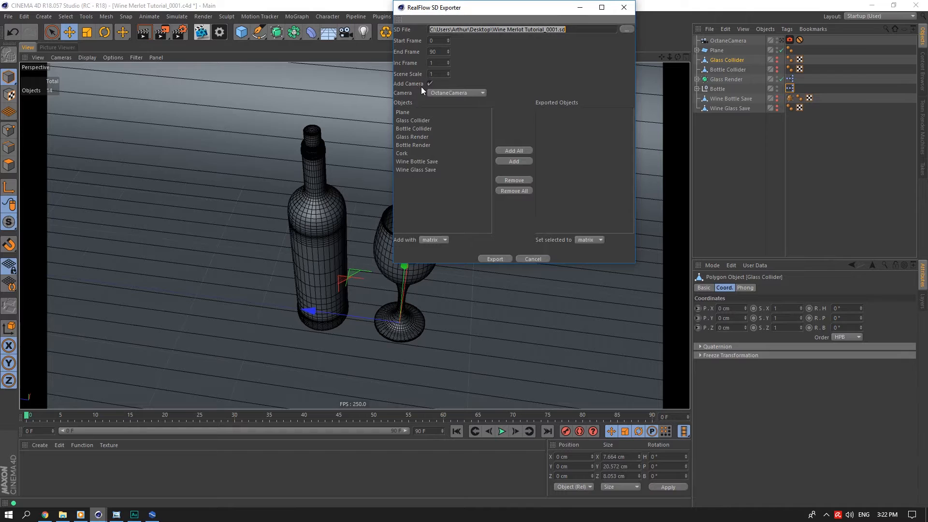
pyautogui.click(436, 51)
pyautogui.click(624, 7)
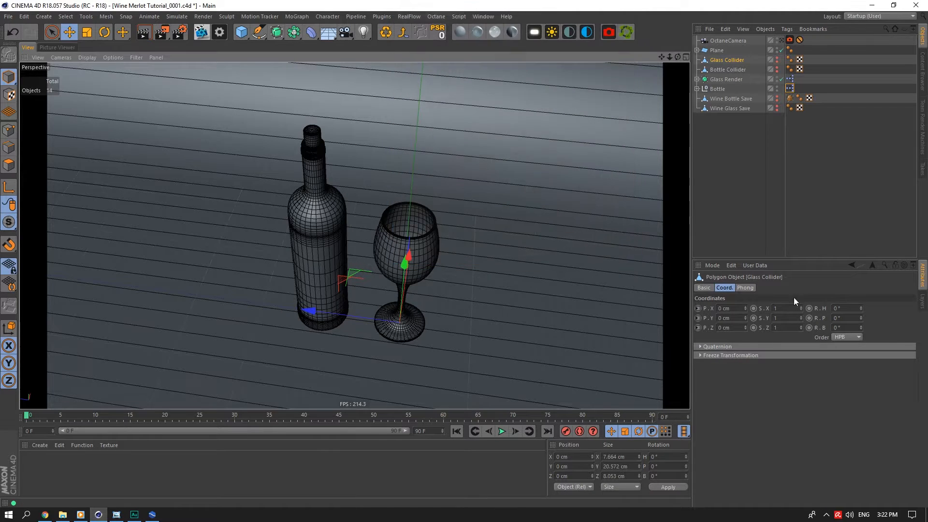
# Set the frame rate in the project settings to 24 FPS
pyautogui.click(712, 266)
pyautogui.click(727, 308)
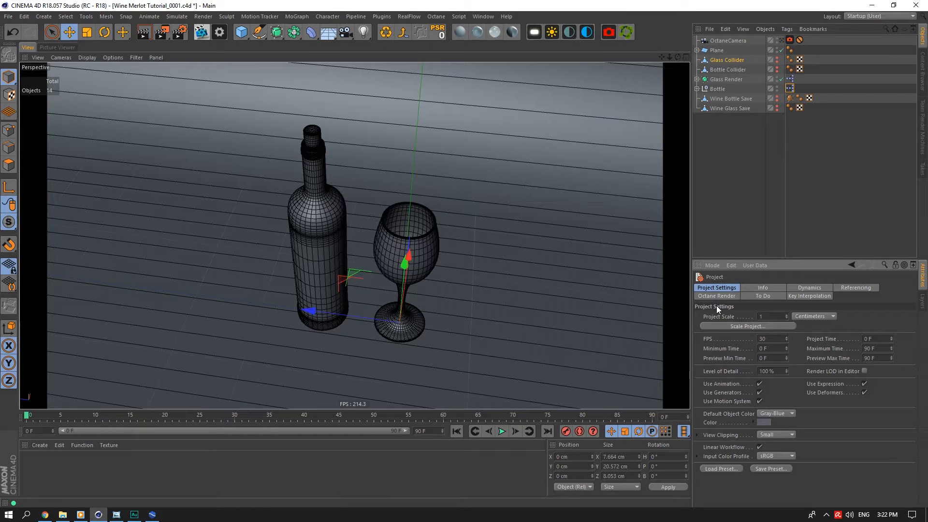
pyautogui.doubleClick(777, 340)
pyautogui.click(422, 228)
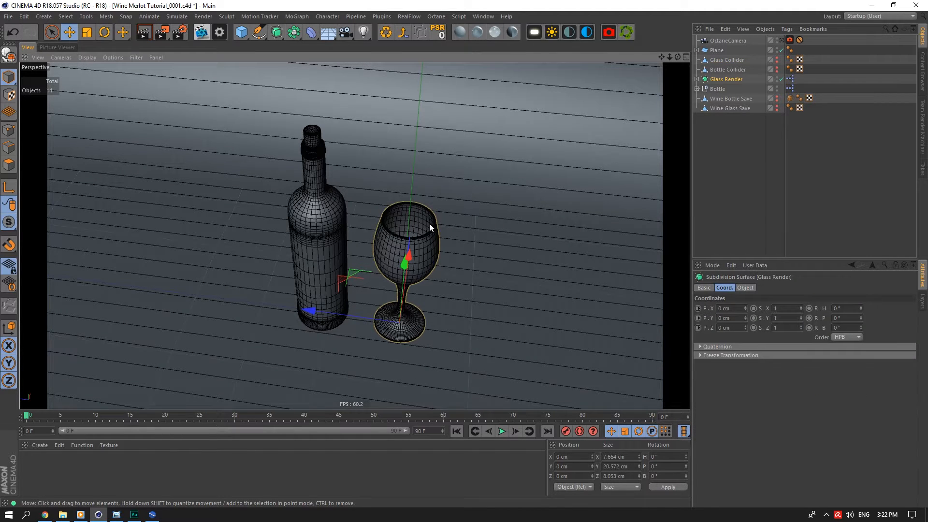
pyautogui.moveTo(669, 57); pyautogui.dragTo(670, 37)
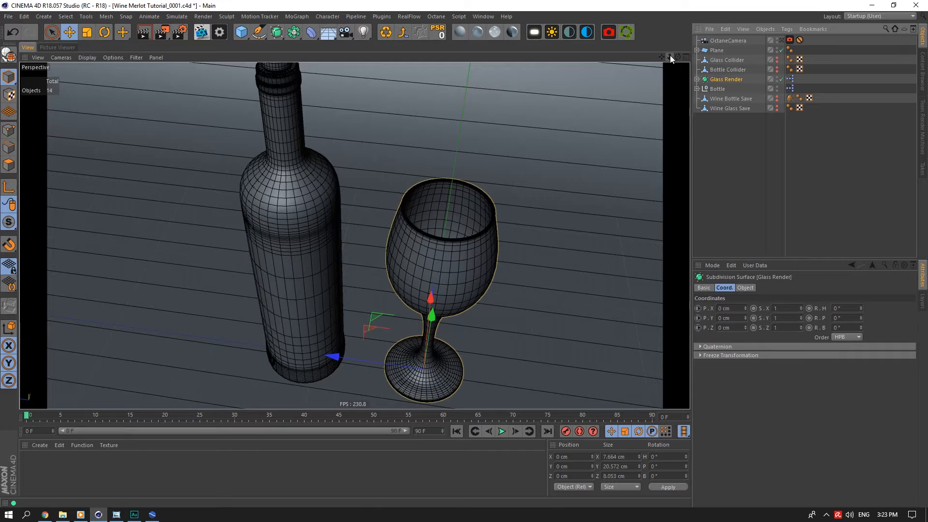
pyautogui.moveTo(670, 56)
pyautogui.mouseDown()
pyautogui.moveTo(670, 133)
pyautogui.moveTo(671, 55)
pyautogui.mouseUp()
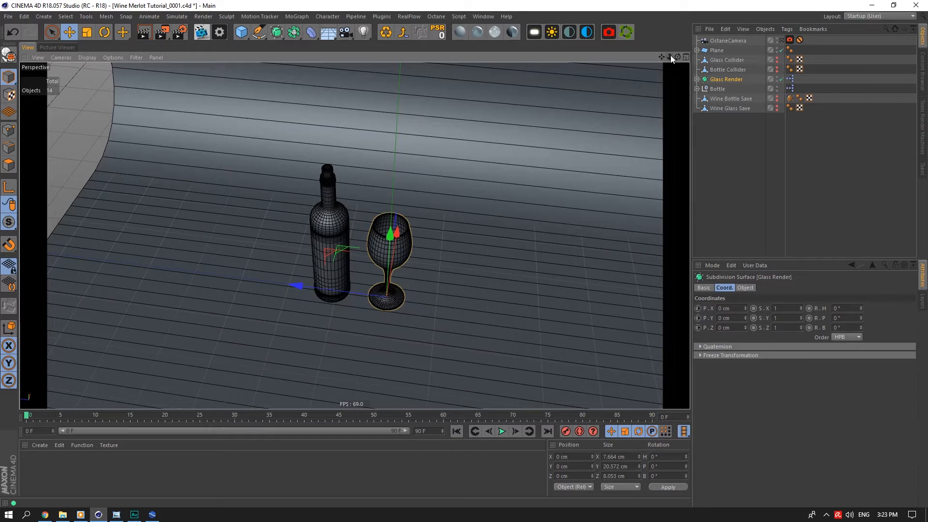
pyautogui.moveTo(678, 58); pyautogui.dragTo(680, 79)
# Set the maximum time in the project settings to 240 frames
pyautogui.click(713, 266)
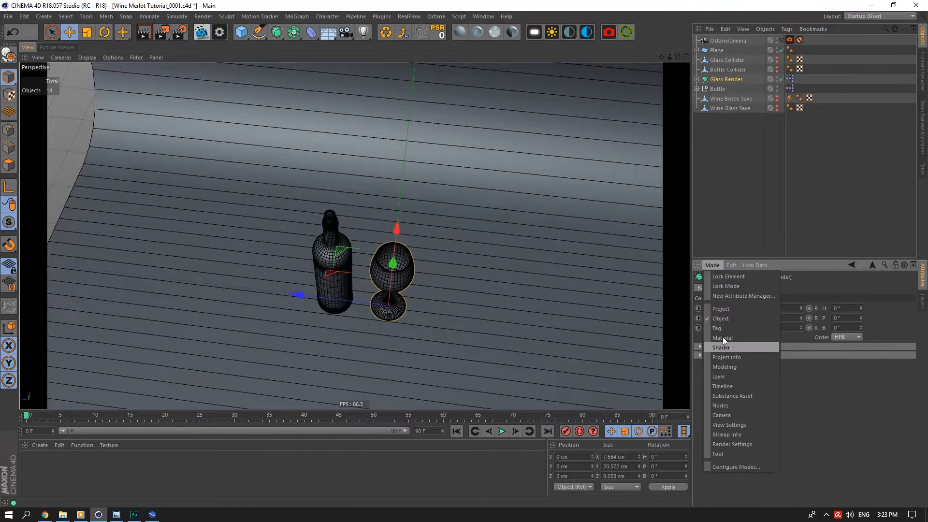
pyautogui.click(725, 309)
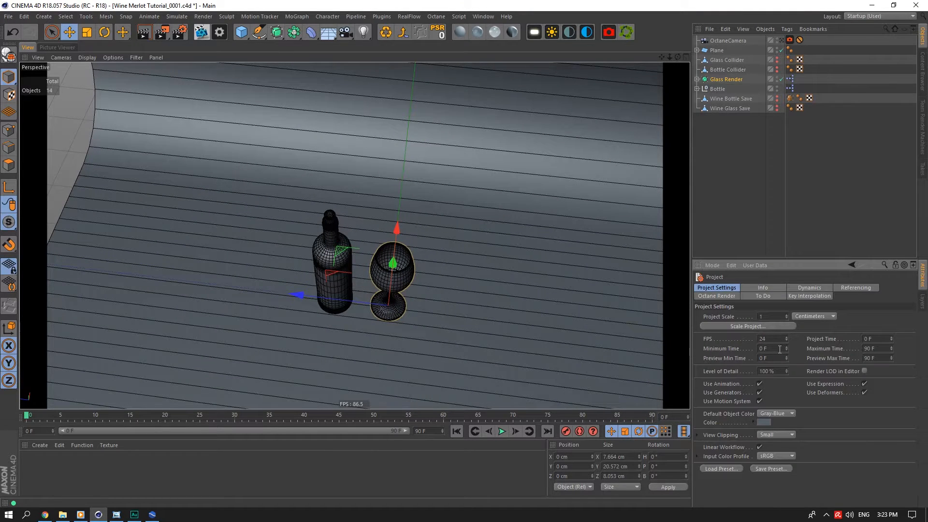
pyautogui.press('Return')
pyautogui.click(884, 349)
pyautogui.write('24*')
pyautogui.press('Return')
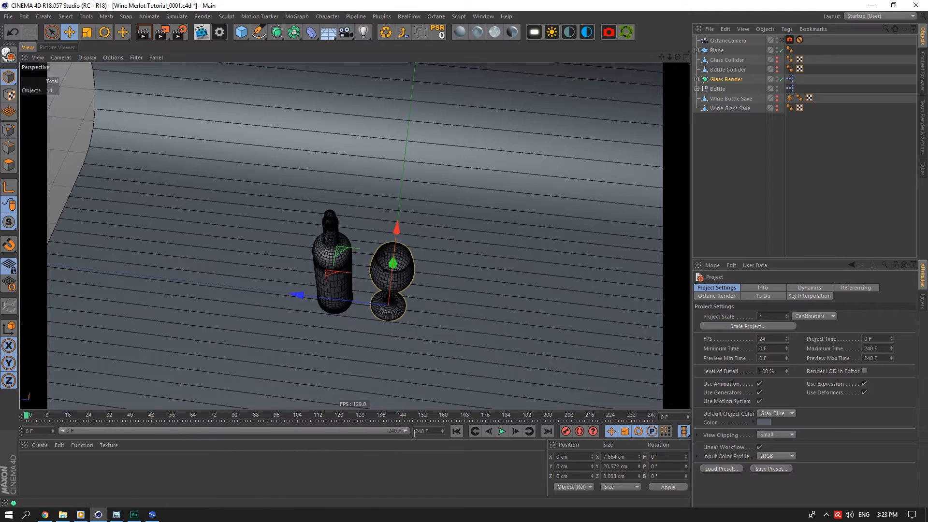
pyautogui.moveTo(415, 431); pyautogui.dragTo(466, 429)
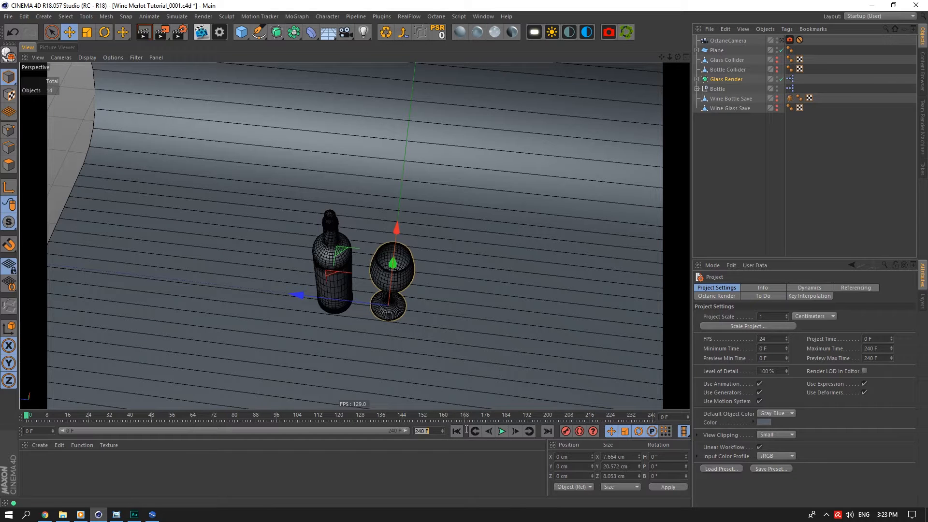
# Open the RealFlow SD Exporter again and set the end frame to 240
pyautogui.click(539, 249)
pyautogui.click(381, 16)
pyautogui.moveTo(412, 62)
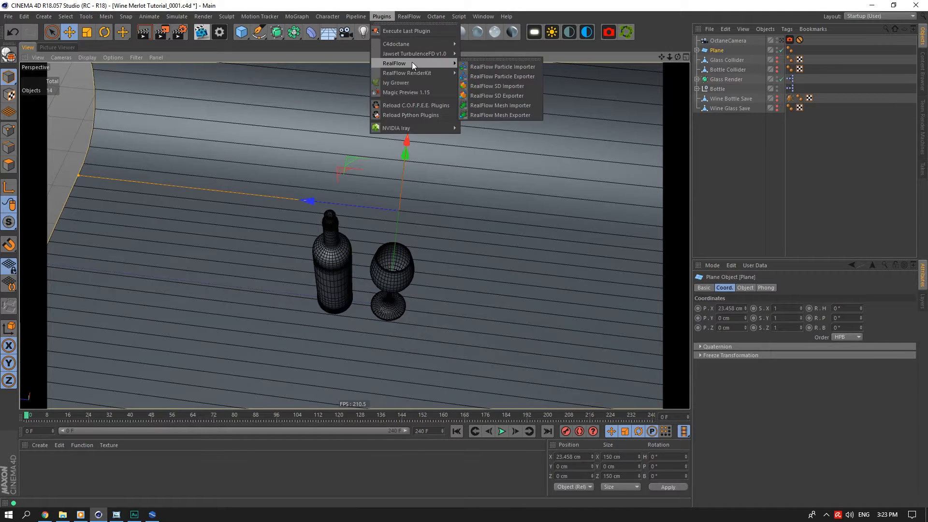
pyautogui.click(500, 93)
pyautogui.click(438, 50)
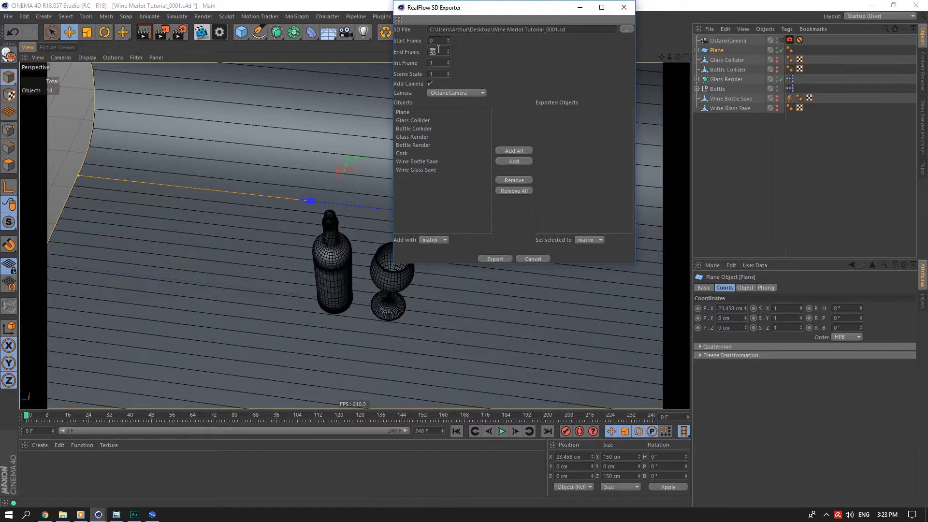
pyautogui.write('24')
# Set the SD file's save location to the objects folder inside Wine Advert Tutorial on the D drive, keeping the file name Wine Merlot Tutorial_0001.sd
pyautogui.click(625, 29)
pyautogui.click(407, 210)
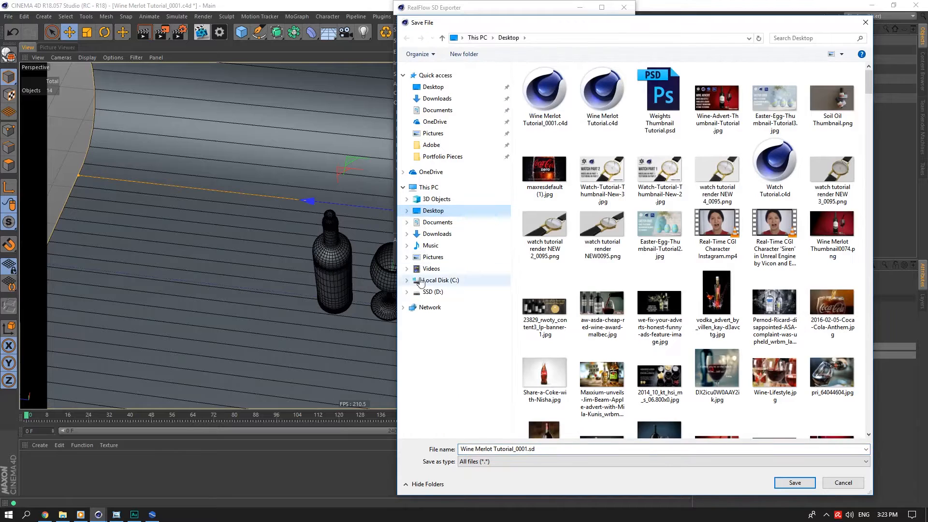
pyautogui.click(433, 292)
pyautogui.doubleClick(551, 99)
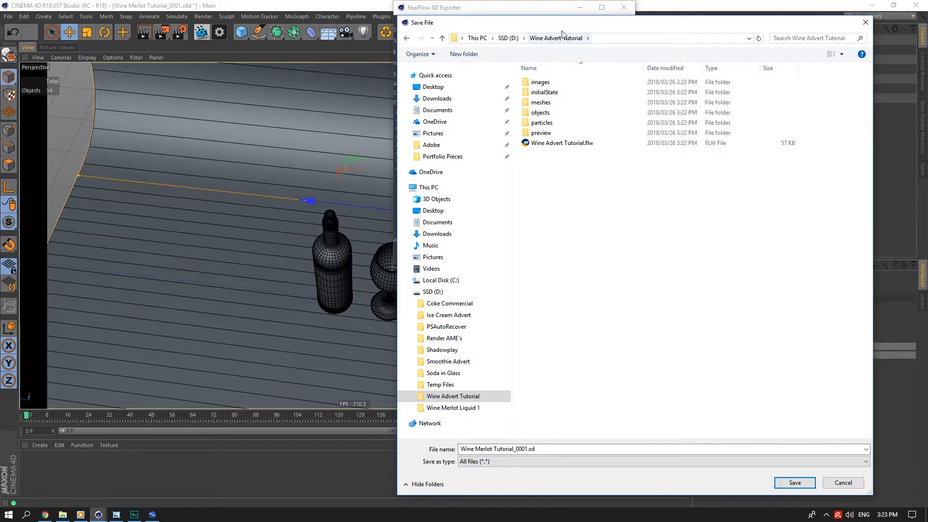
pyautogui.doubleClick(541, 112)
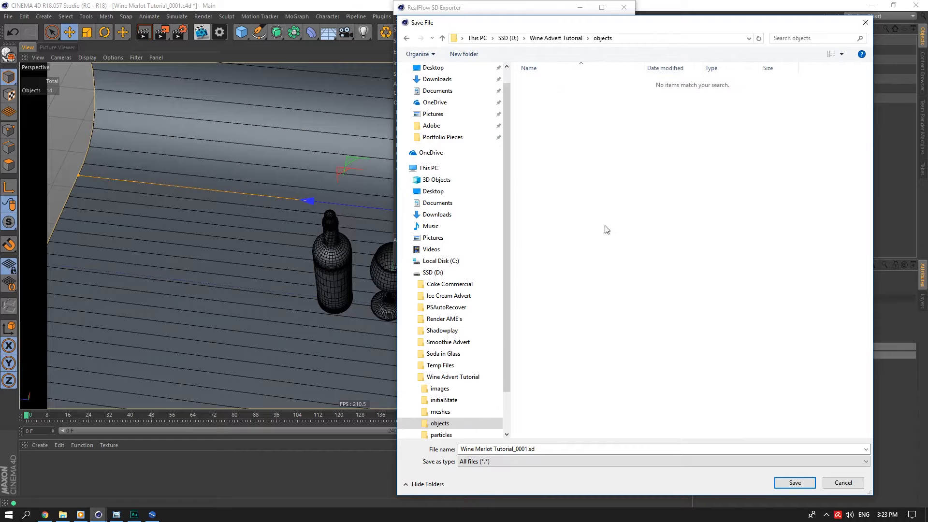
pyautogui.click(795, 483)
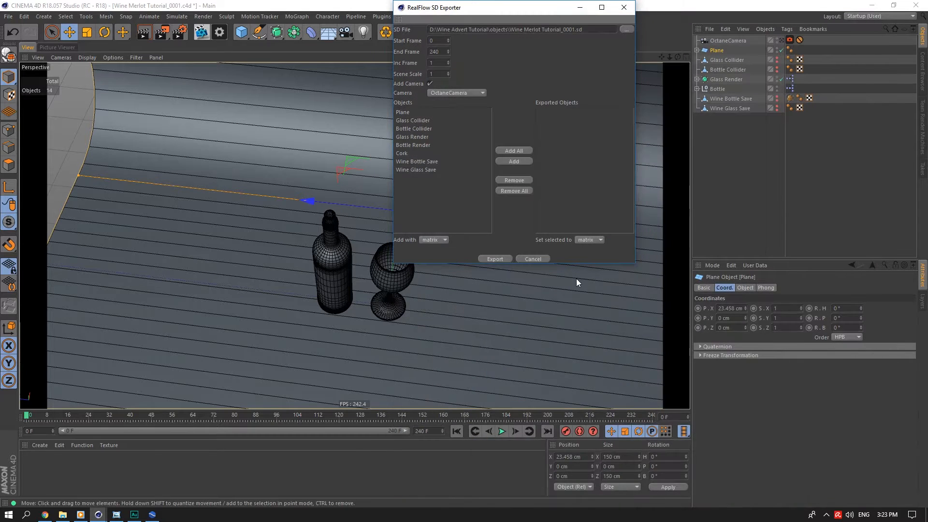
# Add Glass Collider and Bottle Collider to the exported objects
pyautogui.click(415, 121)
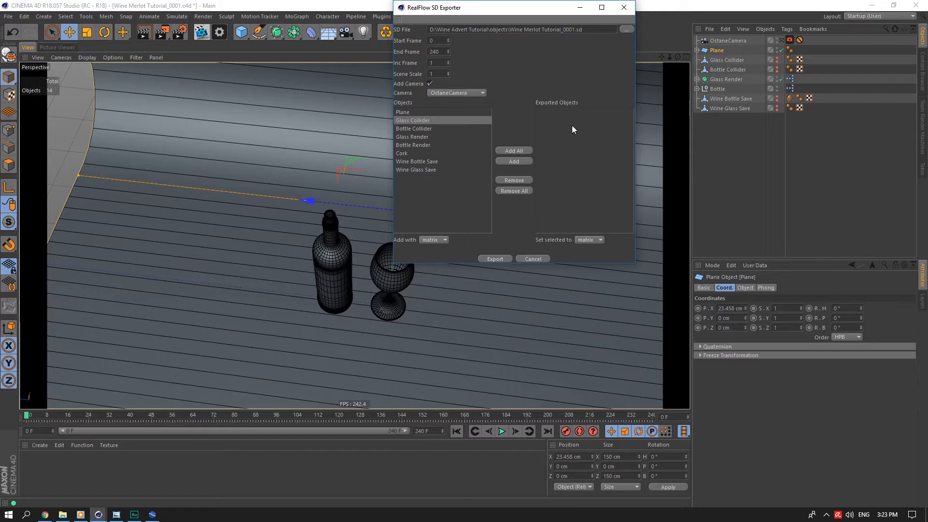
pyautogui.click(513, 161)
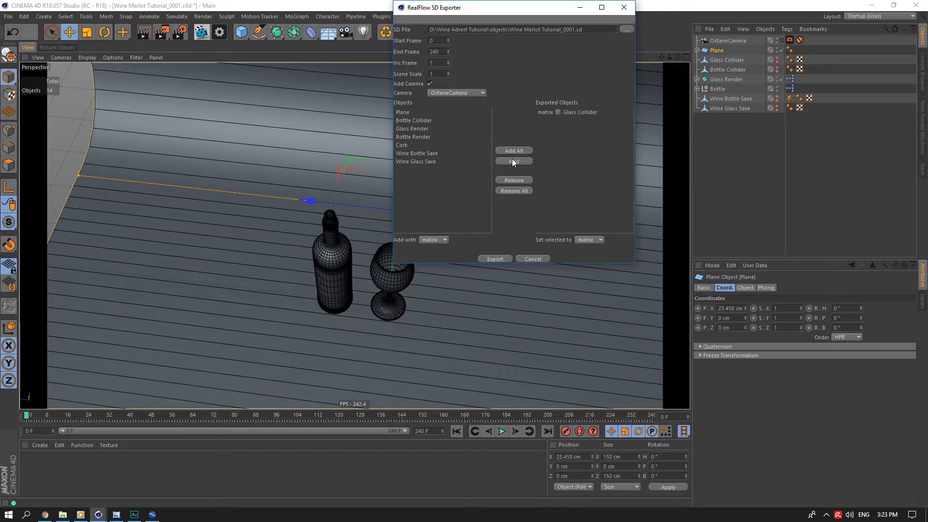
pyautogui.click(419, 121)
pyautogui.click(508, 161)
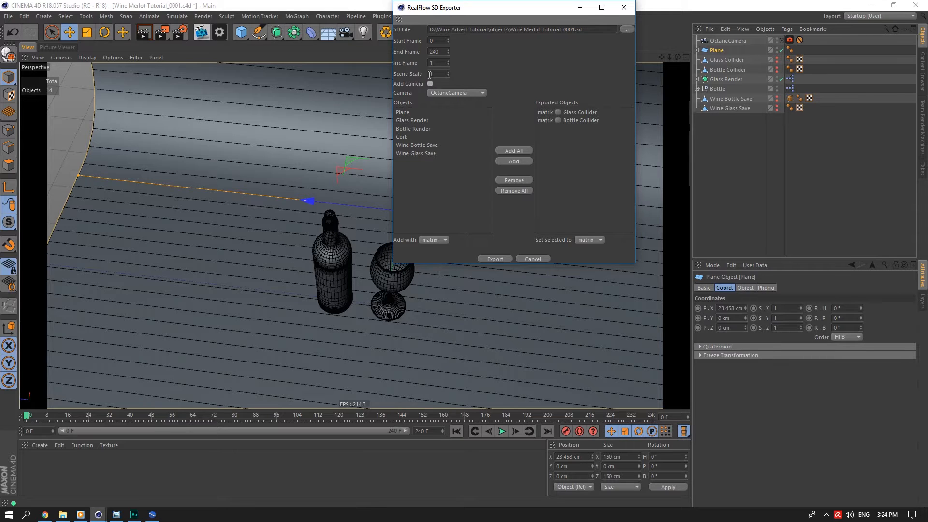
# Export the SD file with the camera excluded and the scene scale set to 10
pyautogui.click(433, 74)
pyautogui.write('10')
pyautogui.click(501, 256)
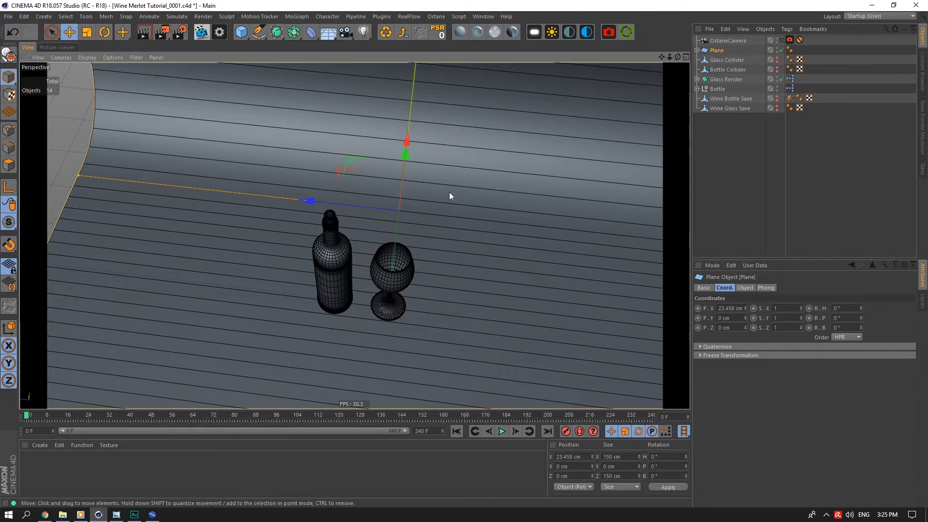
# Switch to RealFlow and deselect the emitter node
pyautogui.click(152, 514)
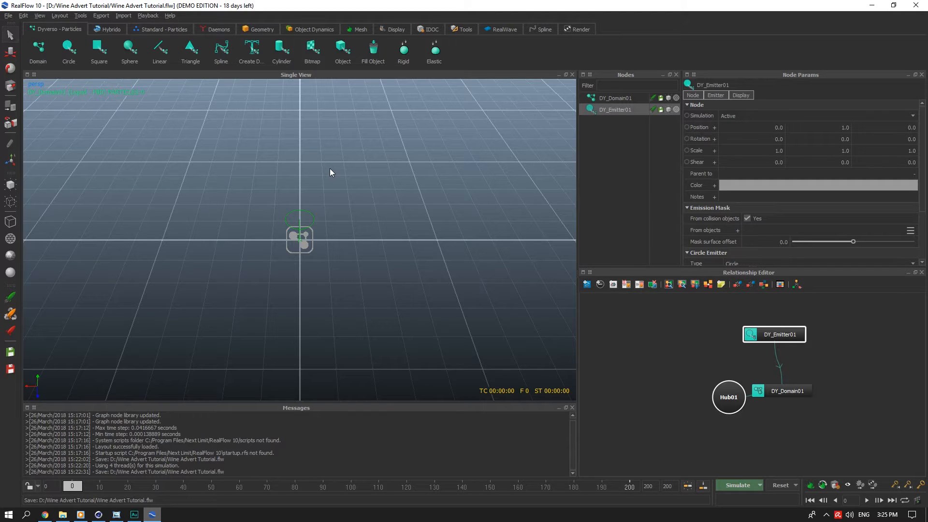
pyautogui.moveTo(616, 135); pyautogui.dragTo(613, 101)
pyautogui.click(613, 125)
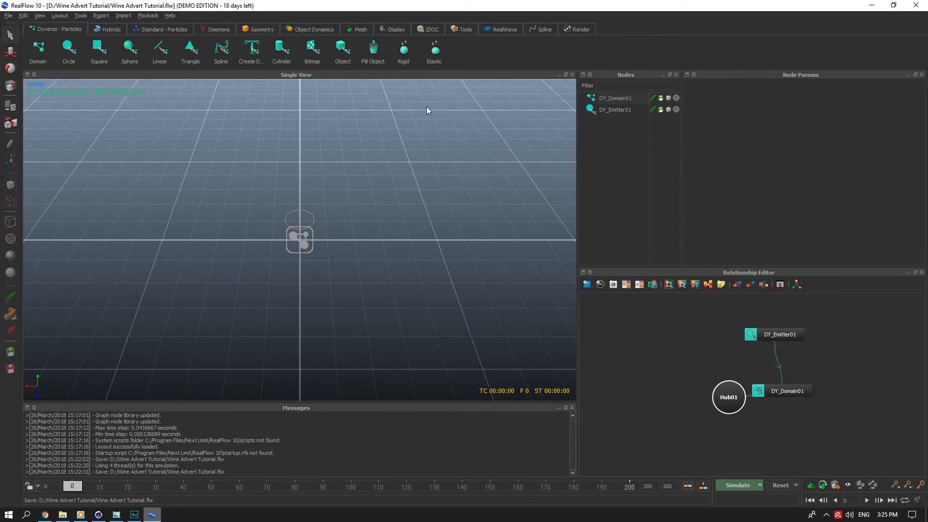
pyautogui.click(124, 16)
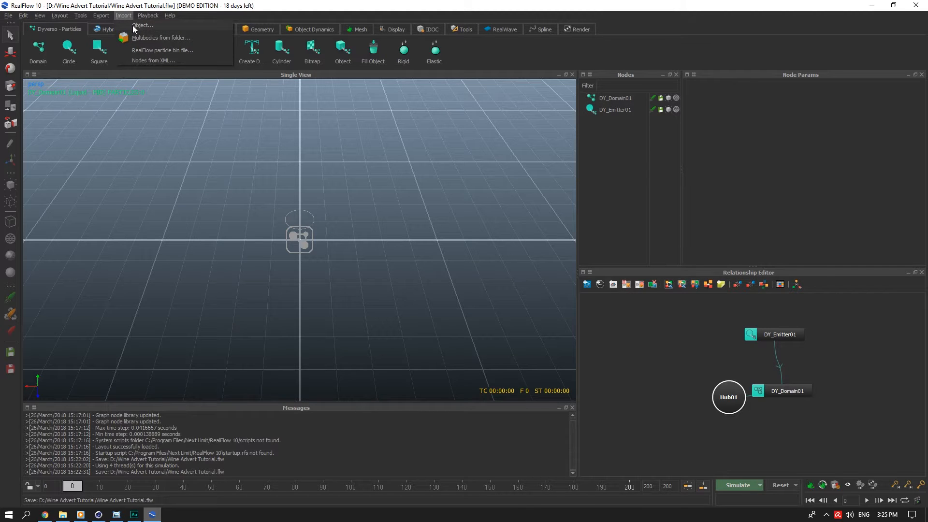
pyautogui.click(141, 25)
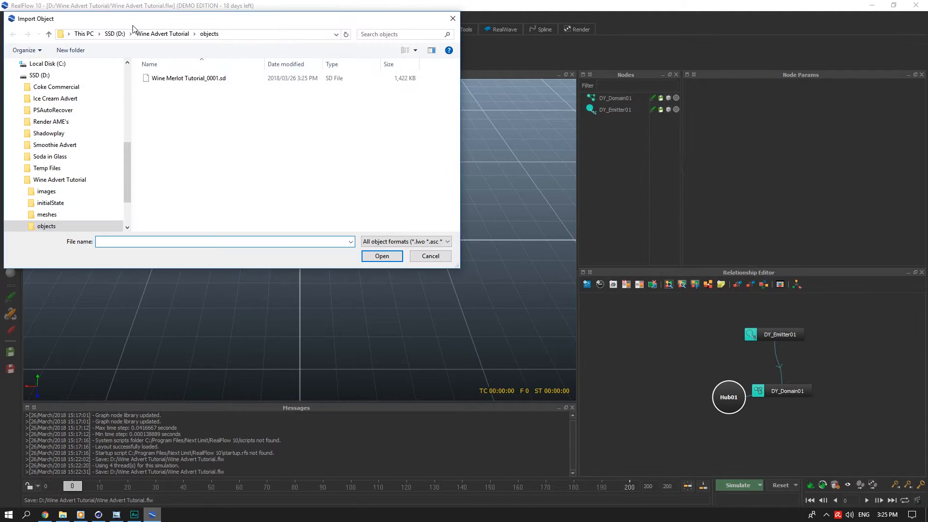
pyautogui.click(453, 19)
# Import the object file Wine Merlot Tutorial_0001.sd from the project's objects folder into the scene
pyautogui.click(123, 16)
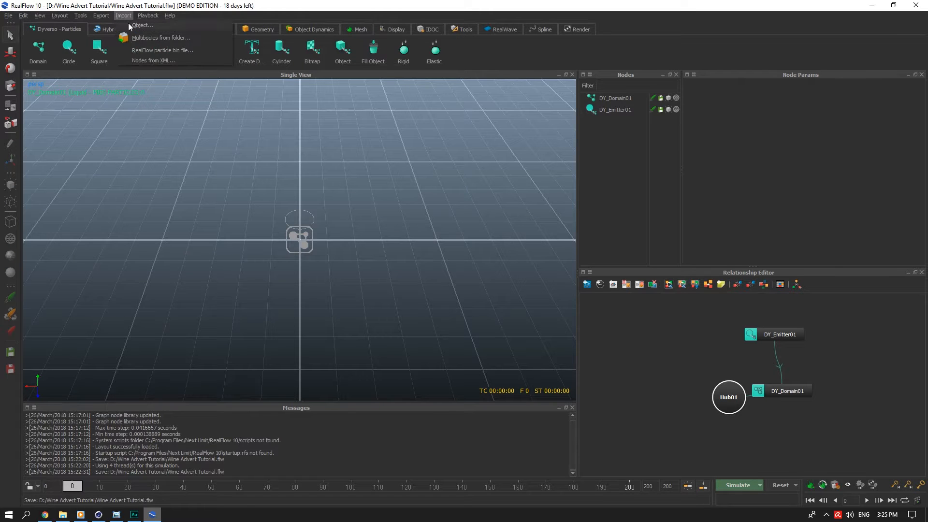
pyautogui.click(141, 25)
pyautogui.click(198, 80)
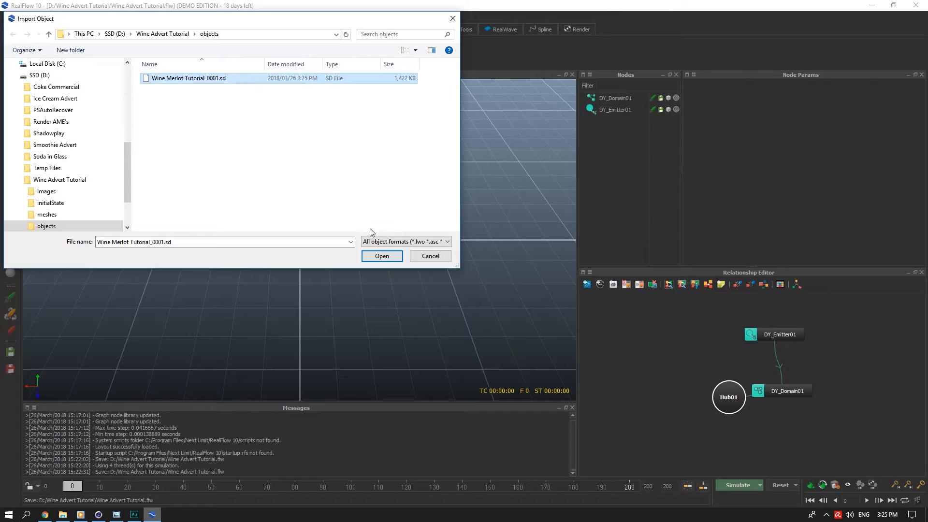
pyautogui.click(382, 256)
pyautogui.scroll(5, 293, 229)
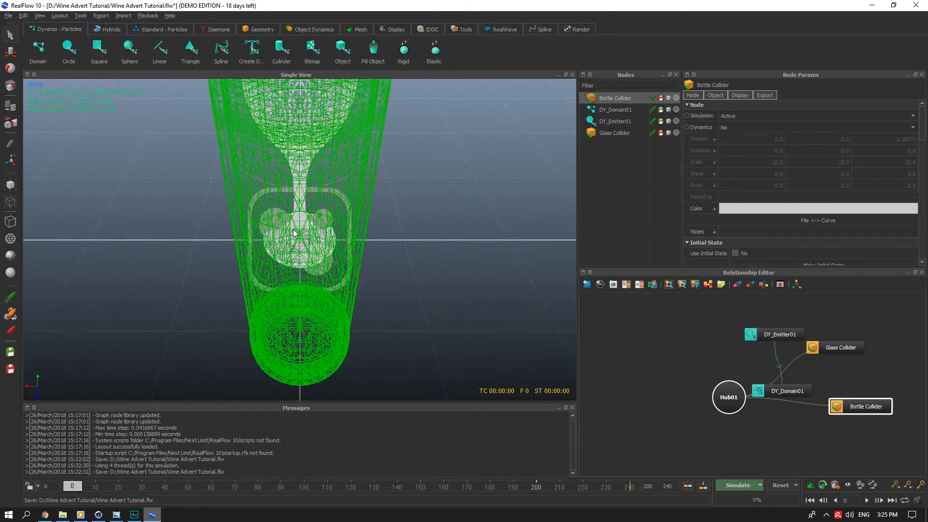
pyautogui.scroll(-2, 295, 227)
pyautogui.keyDown('alt'); pyautogui.moveTo(288, 184); pyautogui.dragTo(261, 205); pyautogui.keyUp('alt')
# Delete the DY_Domain01 and DY_Emitter01 nodes and save the project
pyautogui.click(622, 114)
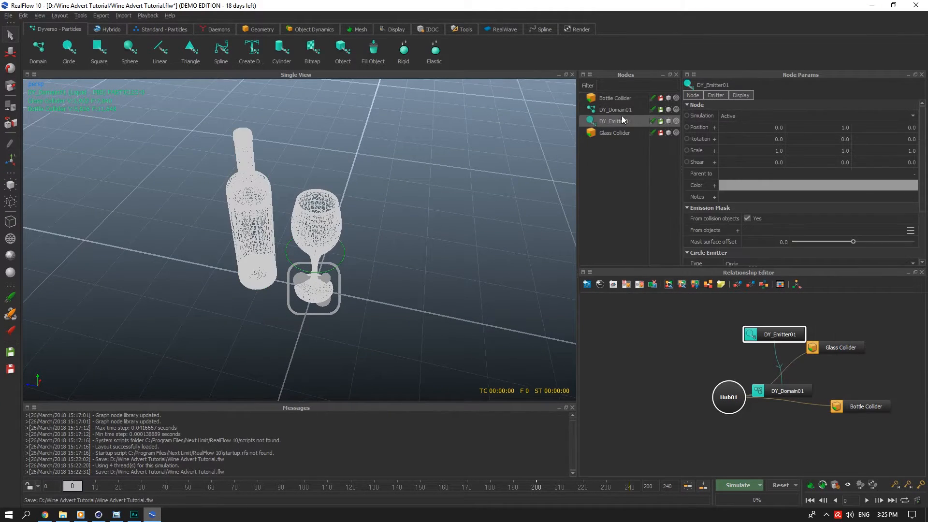
pyautogui.press('Delete')
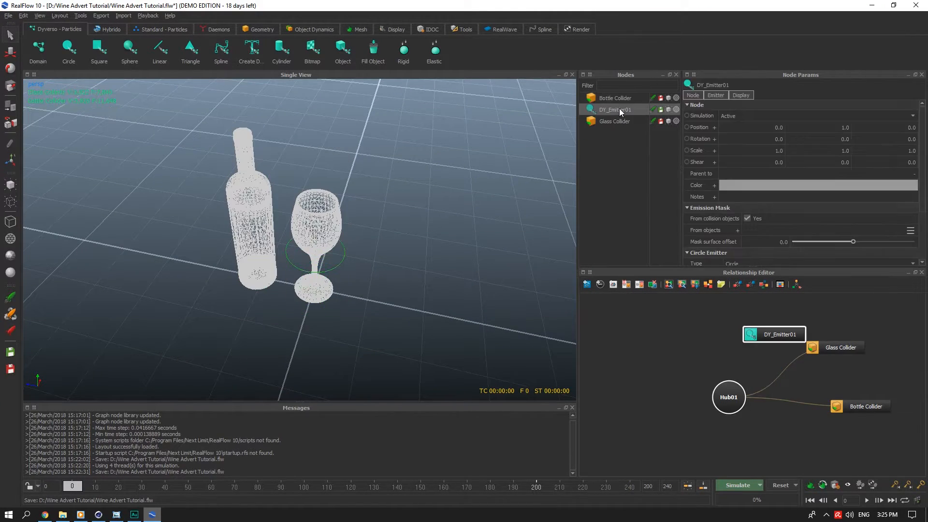
pyautogui.press('Delete')
pyautogui.hotkey('ctrl', 's')
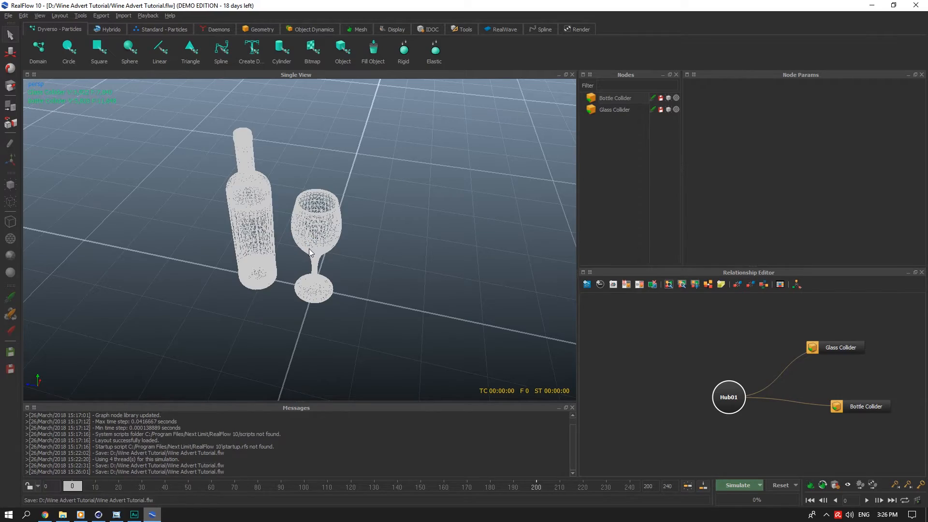
# Examine the imported Glass Collider and Bottle Collider meshes from different angles
pyautogui.moveTo(309, 245)
pyautogui.keyDown('alt'); pyautogui.mouseDown()
pyautogui.moveTo(332, 208)
pyautogui.moveTo(319, 245)
pyautogui.moveTo(323, 236)
pyautogui.mouseUp(); pyautogui.keyUp('alt')
pyautogui.click(323, 236)
pyautogui.scroll(5, 294, 264)
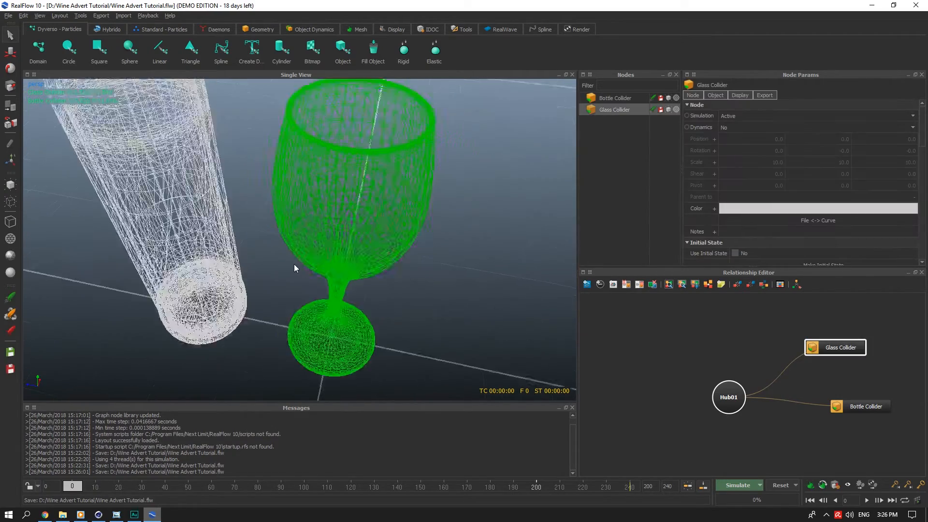
pyautogui.scroll(-3, 294, 264)
pyautogui.keyDown('alt'); pyautogui.moveTo(294, 263); pyautogui.dragTo(315, 212); pyautogui.keyUp('alt')
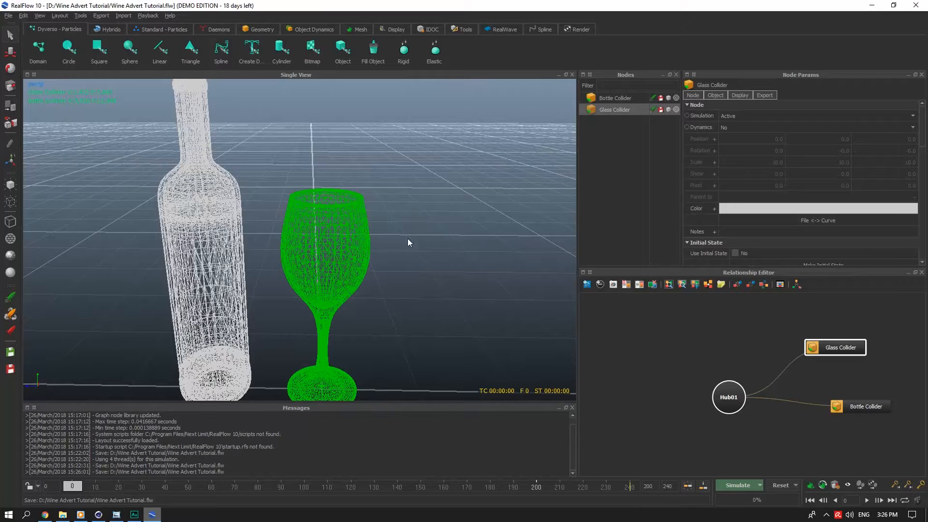
pyautogui.click(632, 101)
pyautogui.scroll(-3, 211, 191)
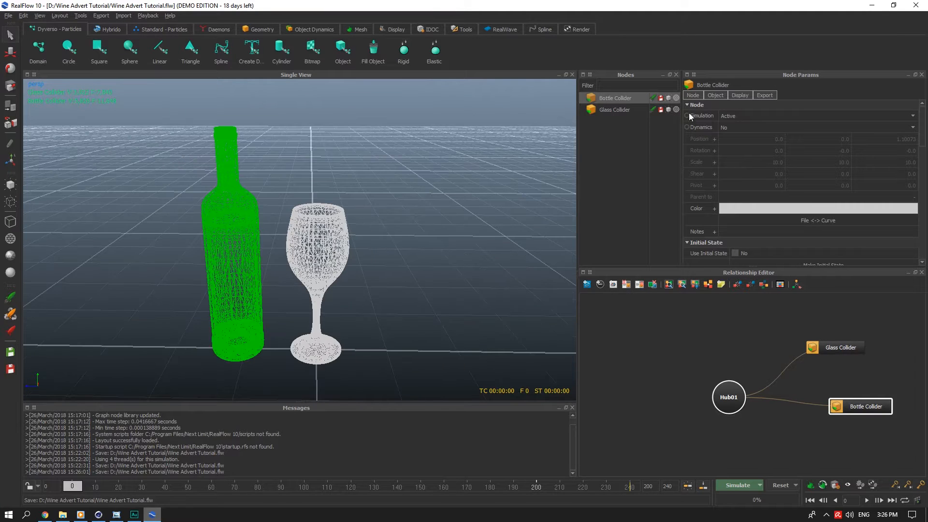
# Deactivate the Bottle Collider for the simulation, and toggle its viewport visibility off and back on
pyautogui.click(654, 99)
pyautogui.click(598, 152)
pyautogui.click(669, 98)
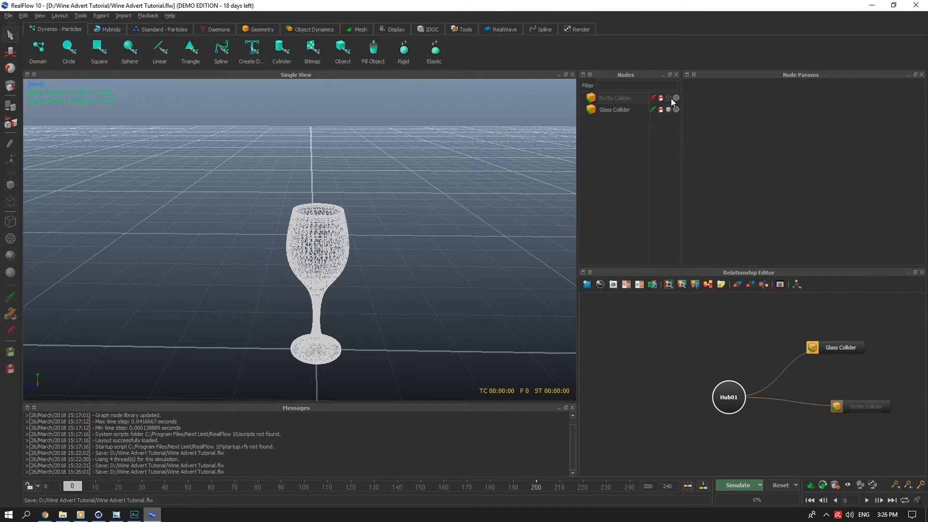
pyautogui.click(669, 98)
pyautogui.keyDown('alt'); pyautogui.moveTo(358, 216); pyautogui.dragTo(350, 271); pyautogui.keyUp('alt')
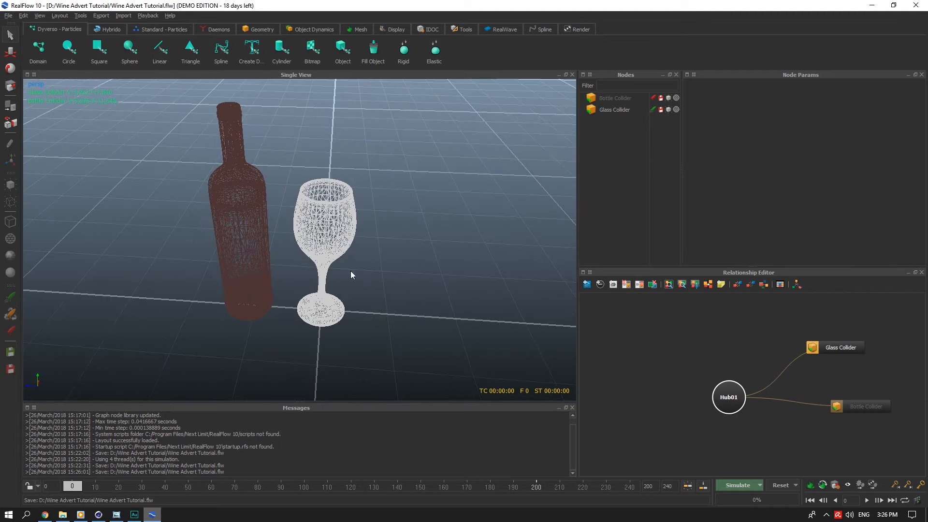
# Switch briefly to Cinema 4D, return to RealFlow and save the project
pyautogui.click(97, 515)
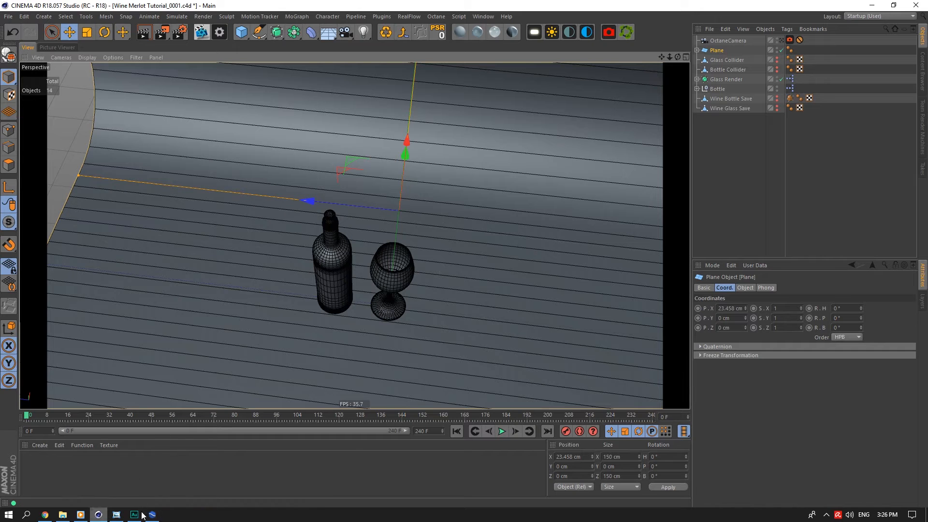
pyautogui.hotkey('alt', 'Tab')
pyautogui.hotkey('ctrl', 's')
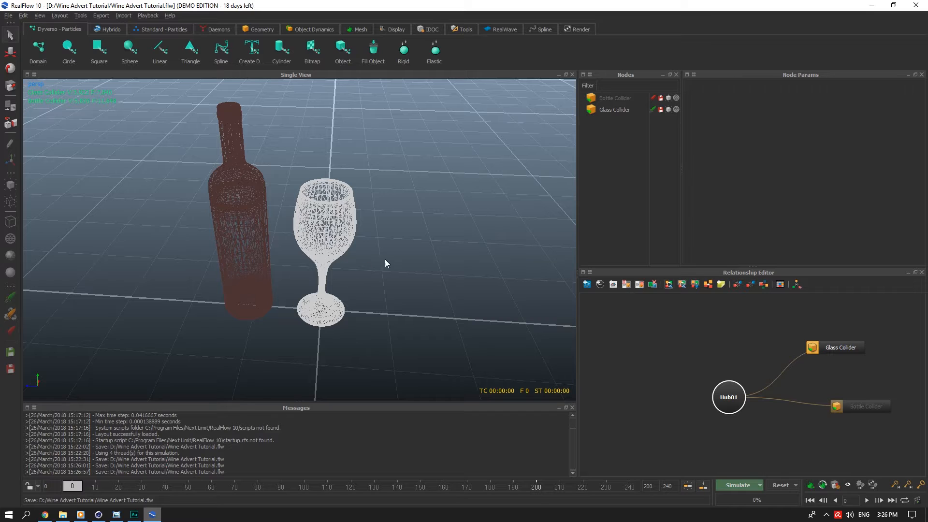
# Examine the Glass Collider's mesh up close along with its object volume and display parameters
pyautogui.keyDown('alt'); pyautogui.moveTo(378, 243); pyautogui.dragTo(366, 323); pyautogui.keyUp('alt')
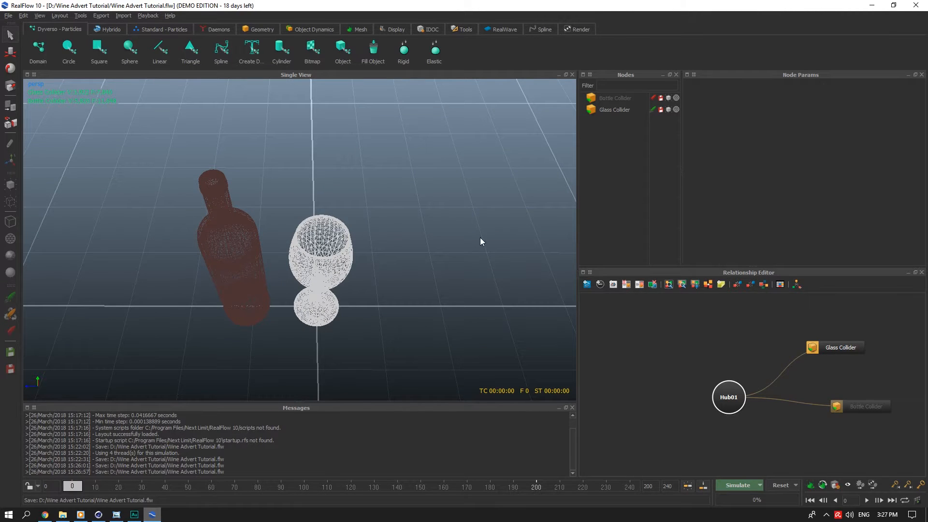
pyautogui.click(603, 110)
pyautogui.keyDown('alt'); pyautogui.moveTo(261, 219); pyautogui.dragTo(306, 288, button='right'); pyautogui.keyUp('alt')
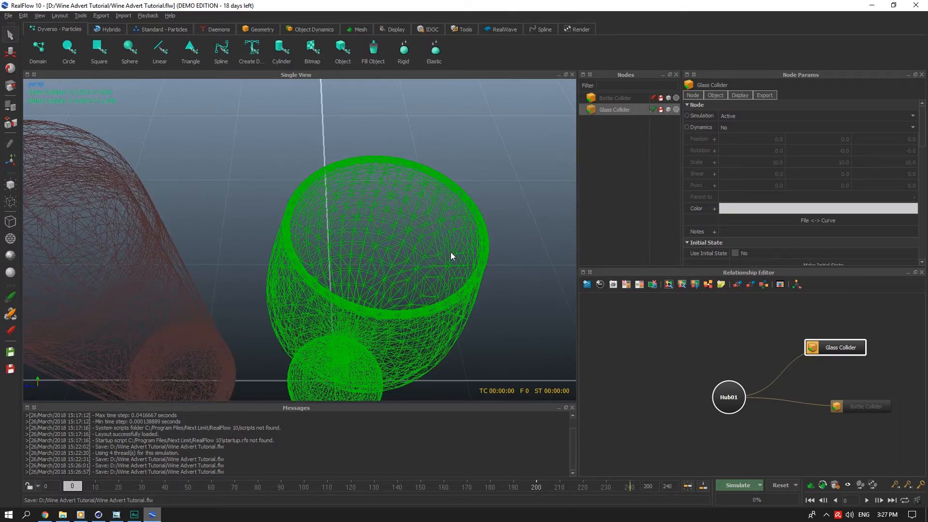
pyautogui.keyDown('alt'); pyautogui.moveTo(451, 251); pyautogui.dragTo(404, 166); pyautogui.keyUp('alt')
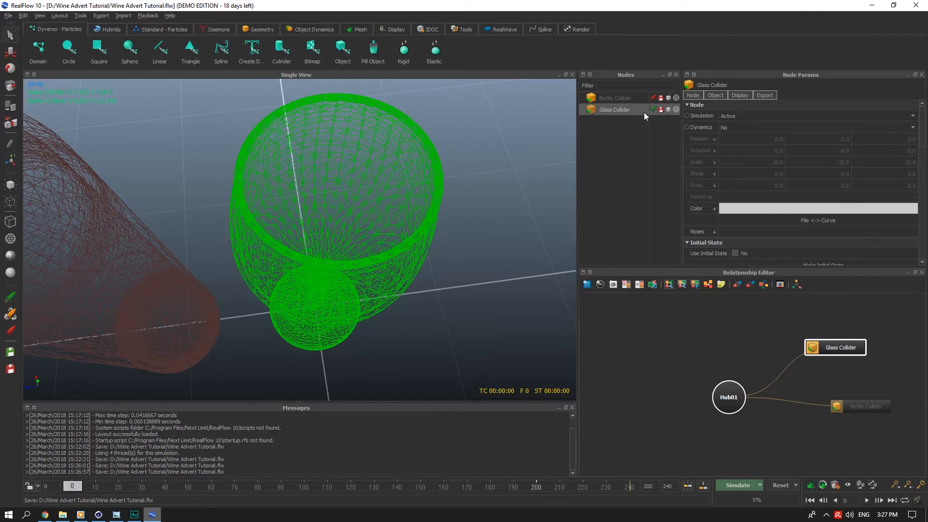
pyautogui.click(715, 95)
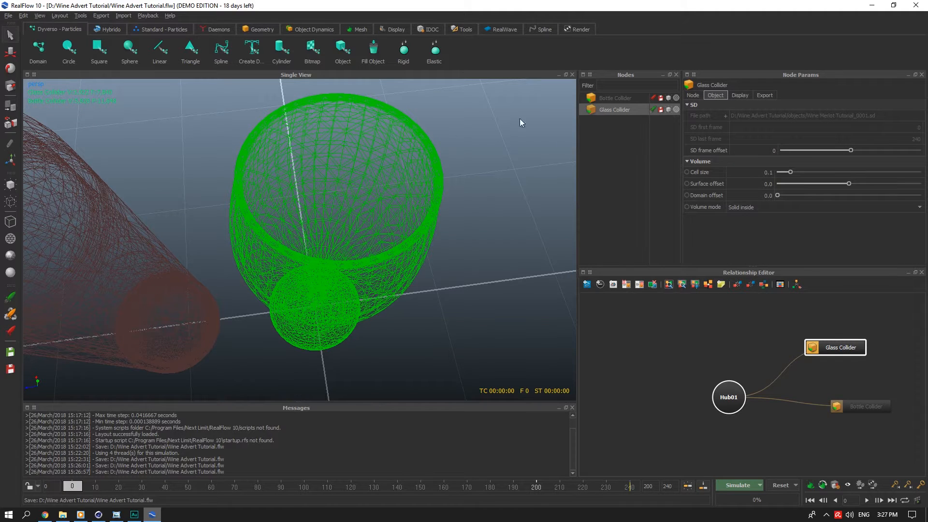
pyautogui.click(648, 120)
pyautogui.click(628, 111)
pyautogui.moveTo(470, 131)
pyautogui.keyDown('alt'); pyautogui.mouseDown()
pyautogui.moveTo(463, 113)
pyautogui.moveTo(465, 124)
pyautogui.mouseUp(); pyautogui.keyUp('alt')
pyautogui.click(740, 96)
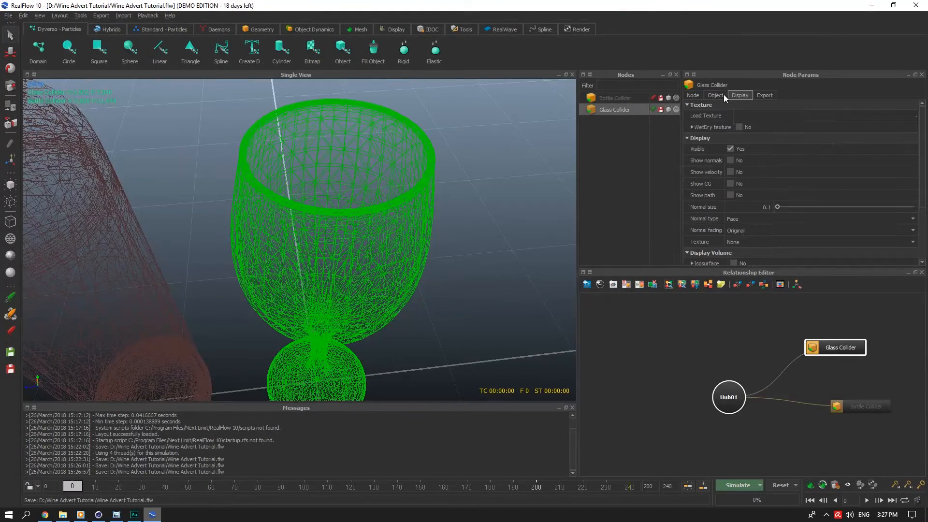
pyautogui.click(721, 95)
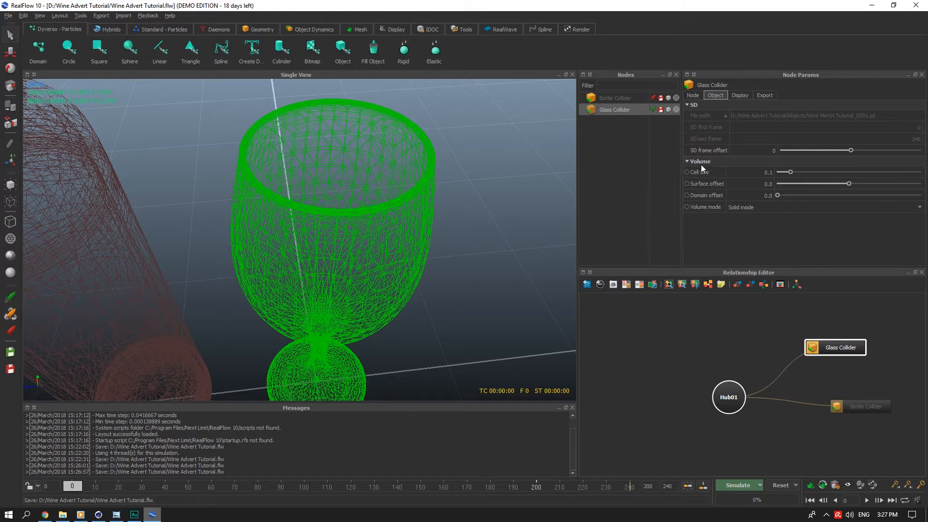
pyautogui.click(634, 155)
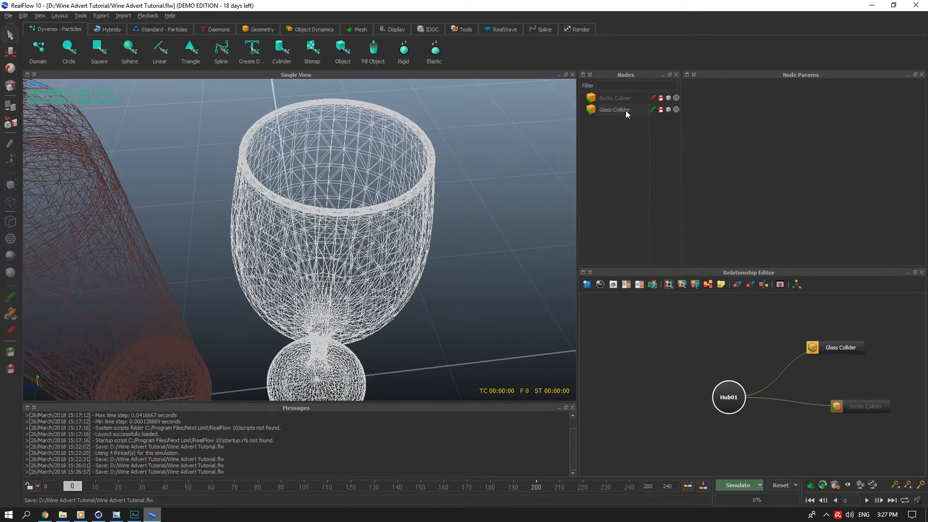
pyautogui.click(625, 110)
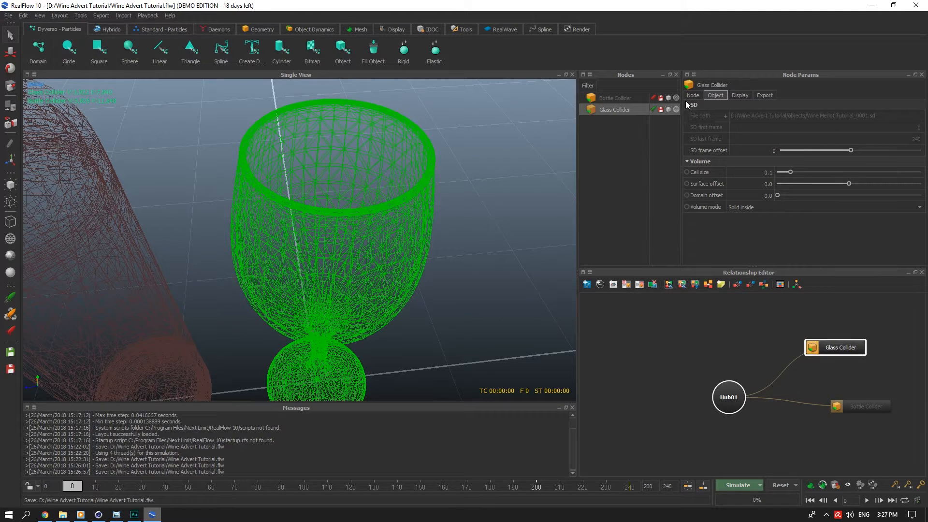
# Turn on the Glass Collider's isosurface volume display and examine how it fits the wireframe mesh
pyautogui.click(739, 95)
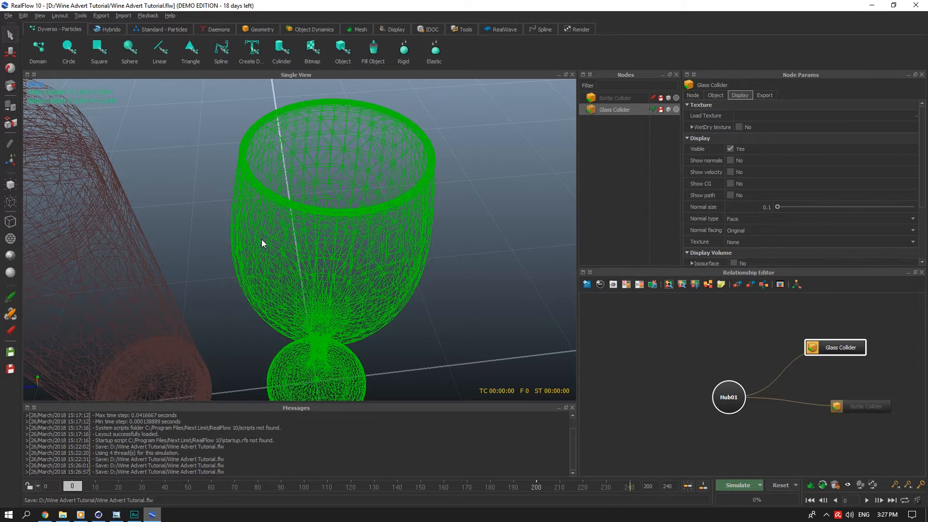
pyautogui.click(733, 263)
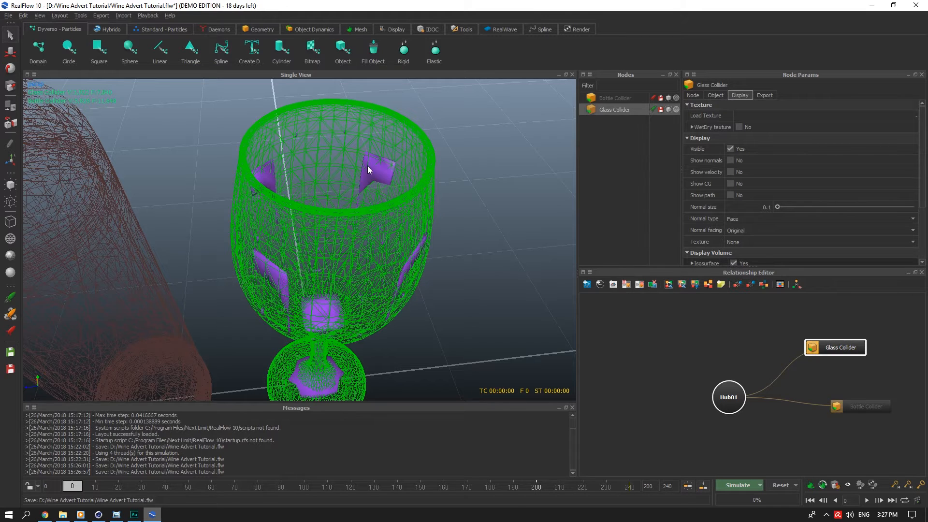
pyautogui.scroll(-2, 369, 170)
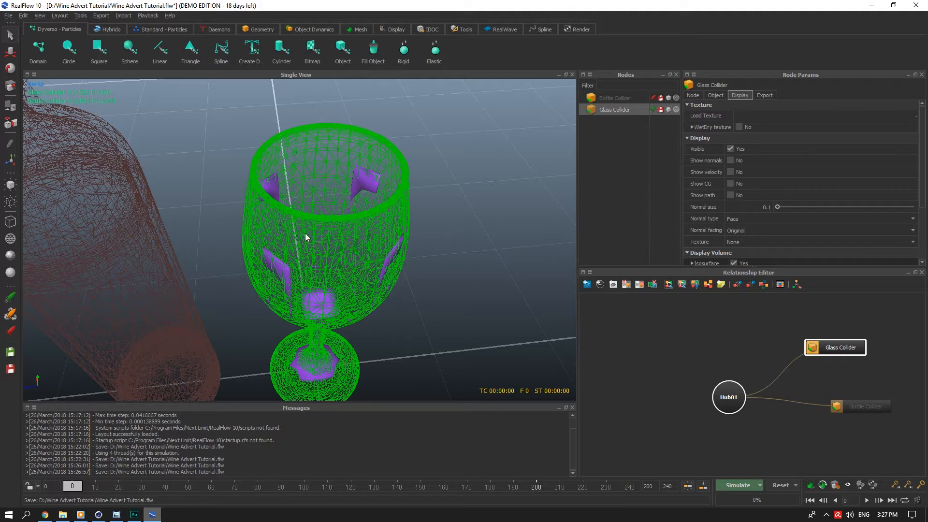
pyautogui.scroll(-2, 325, 331)
pyautogui.scroll(4, 325, 332)
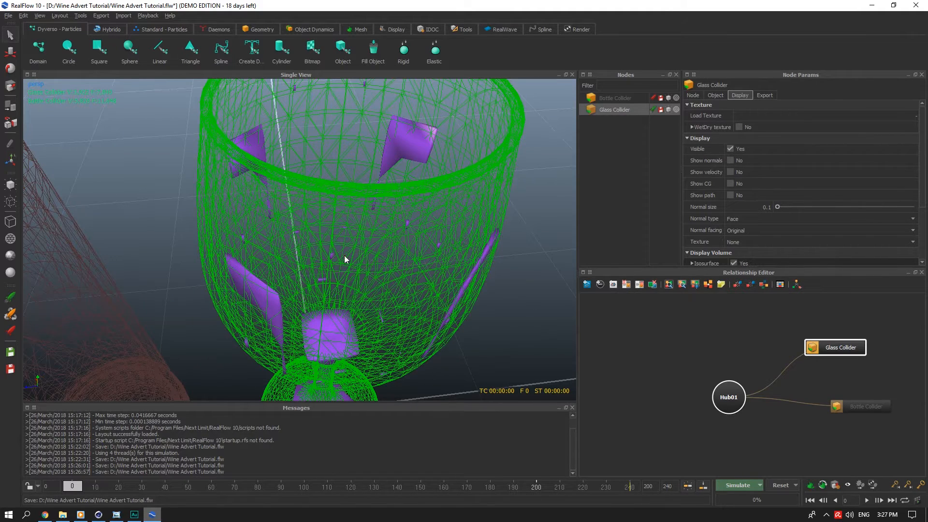
pyautogui.scroll(-1, 362, 181)
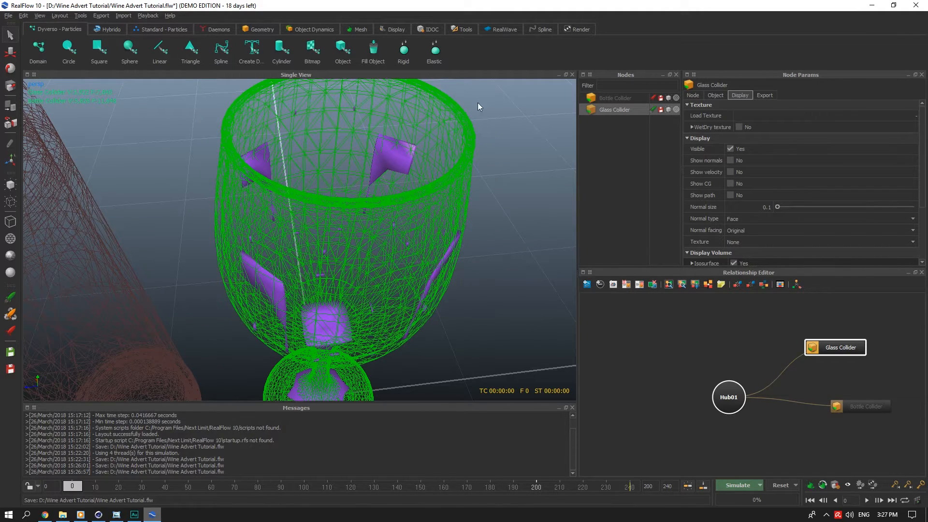
# Reduce the Glass Collider's volume cell size to 0.05 and compare the isosurface with a cell size of 0.02
pyautogui.click(716, 95)
pyautogui.doubleClick(774, 172)
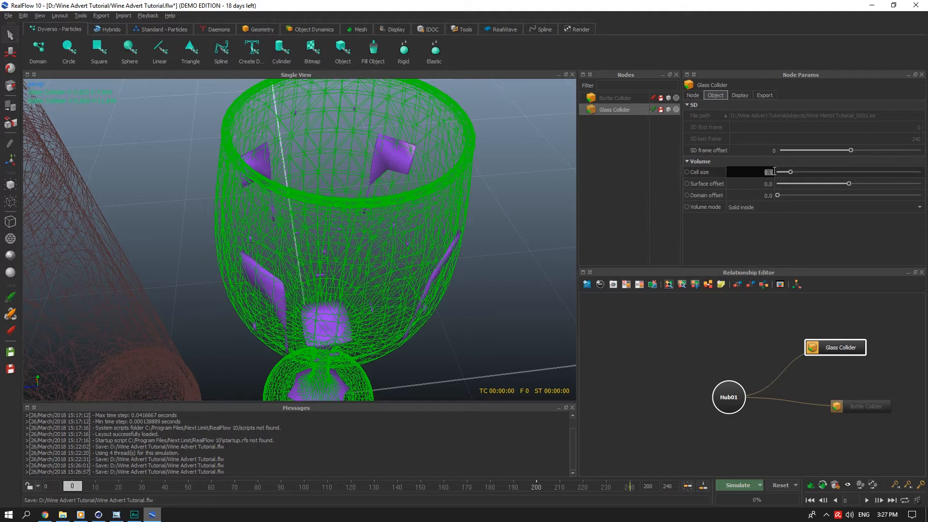
pyautogui.click(775, 172)
pyautogui.moveTo(771, 171); pyautogui.dragTo(779, 174)
pyautogui.write('5')
pyautogui.press('Tab')
pyautogui.click(772, 173)
pyautogui.press('BackSpace')
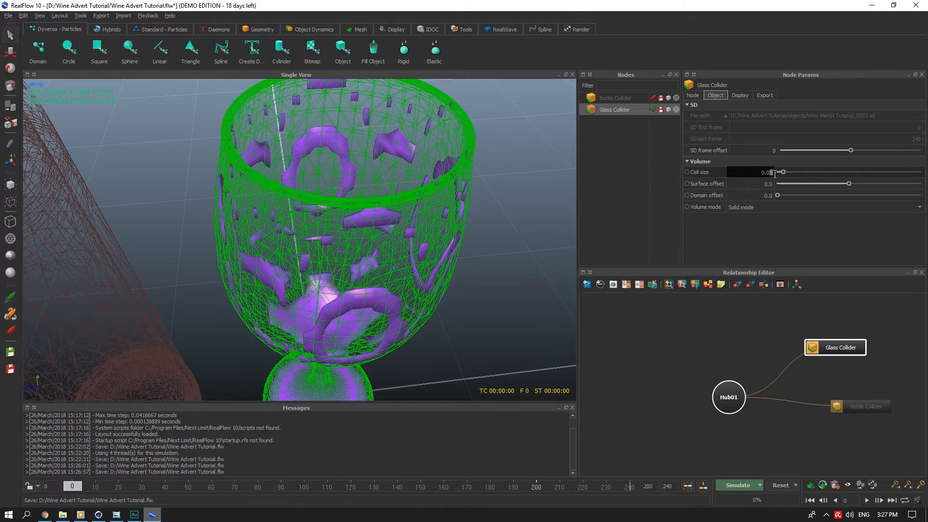
pyautogui.write('2')
pyautogui.press('Tab')
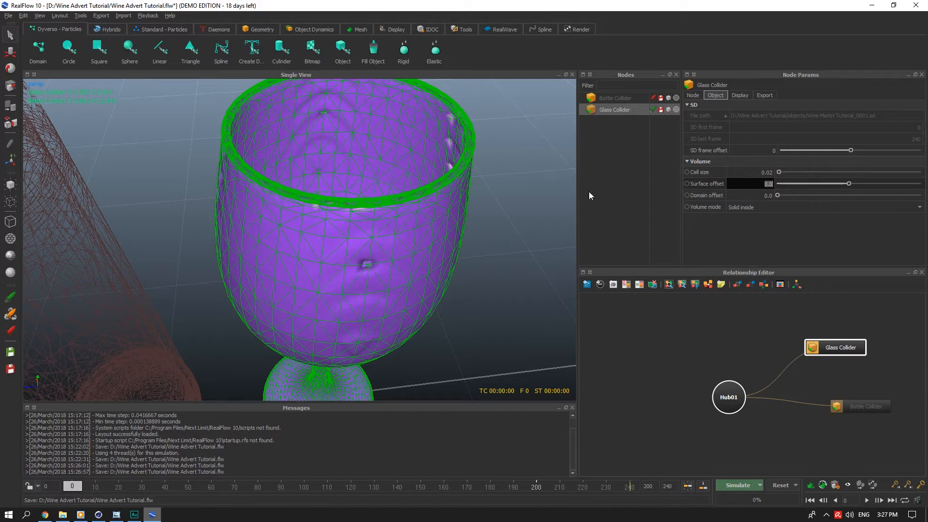
# Set the Glass Collider's volume cell size to 0.01
pyautogui.click(731, 173)
pyautogui.press('BackSpace')
pyautogui.write('1')
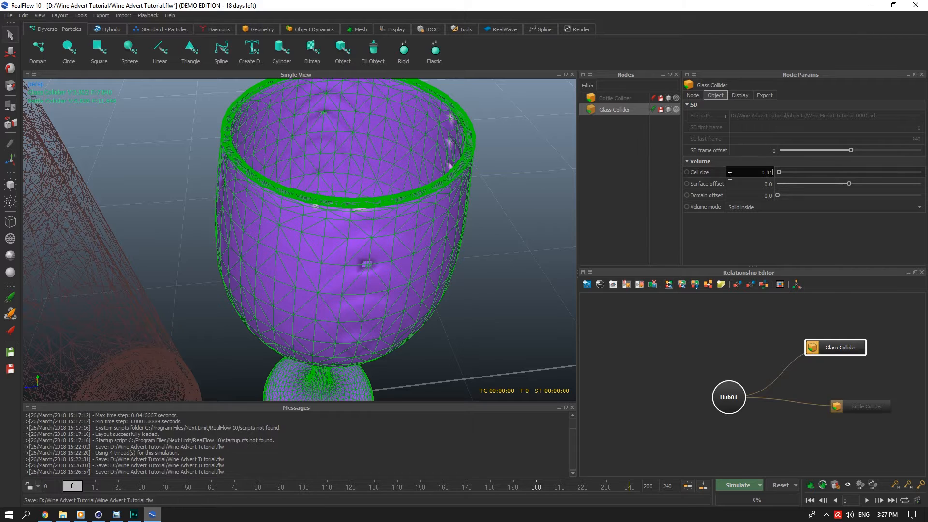
pyautogui.press('Tab')
# Show the Glass Collider's mesh as a bounding box and examine its isosurface from near and far
pyautogui.click(613, 157)
pyautogui.scroll(-3, 539, 153)
pyautogui.click(676, 111)
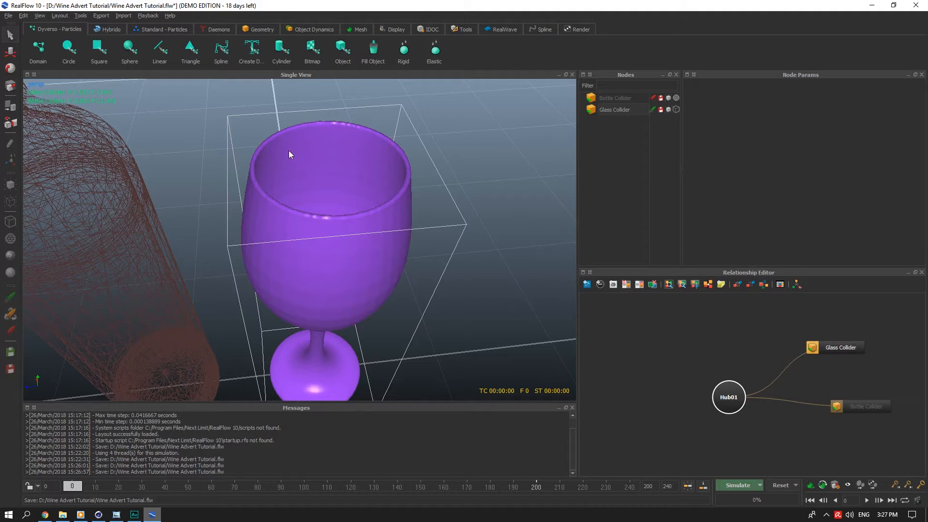
pyautogui.scroll(-3, 301, 198)
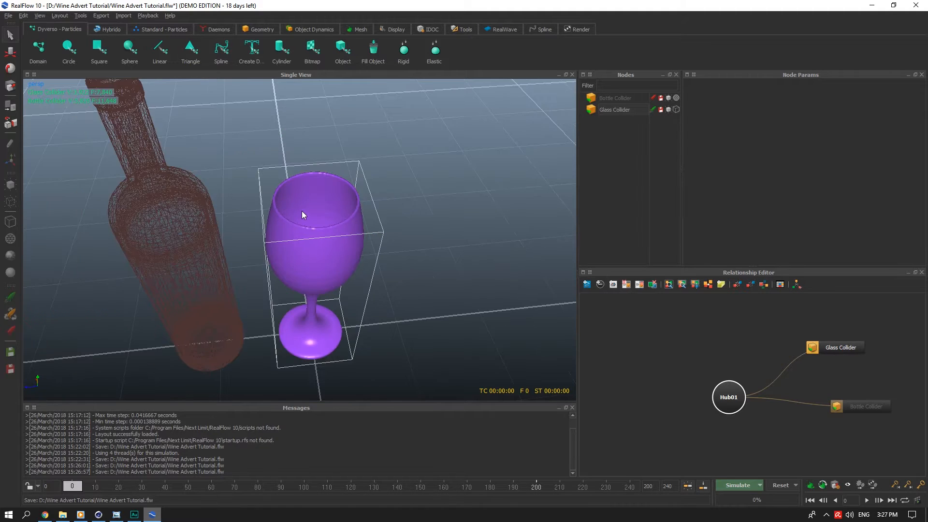
pyautogui.scroll(5, 302, 218)
pyautogui.scroll(-1, 303, 219)
# Set the Glass Collider's volume cell size to 0.05 to compare the coarser isosurface
pyautogui.click(624, 110)
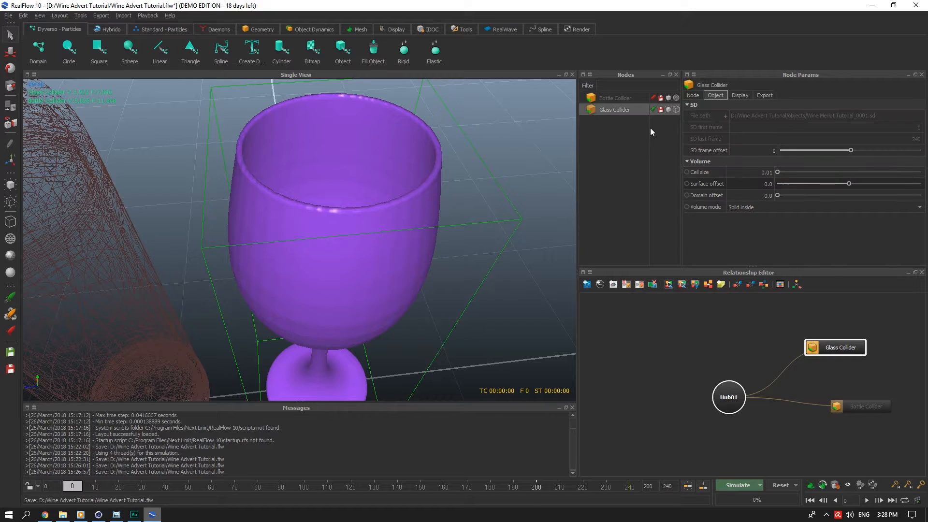
pyautogui.click(770, 172)
pyautogui.write('0.05')
pyautogui.press('Tab')
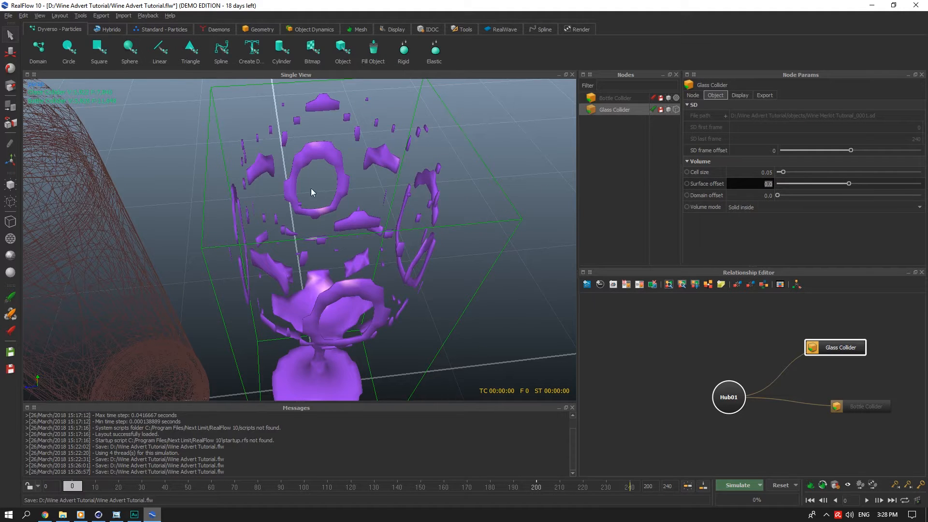
# Set the Glass Collider's cell size back to 0.01 and save the project
pyautogui.click(769, 173)
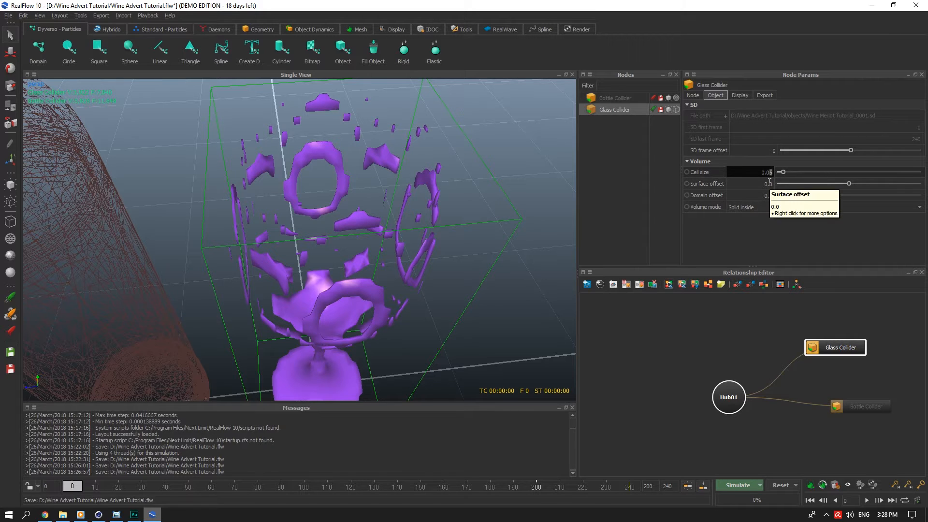
pyautogui.write('1')
pyautogui.click(769, 183)
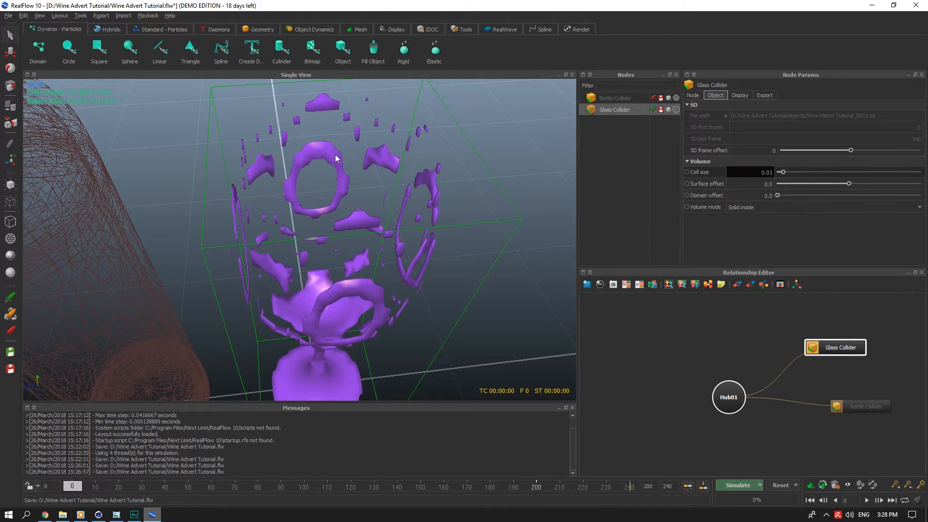
pyautogui.hotkey('ctrl', 's')
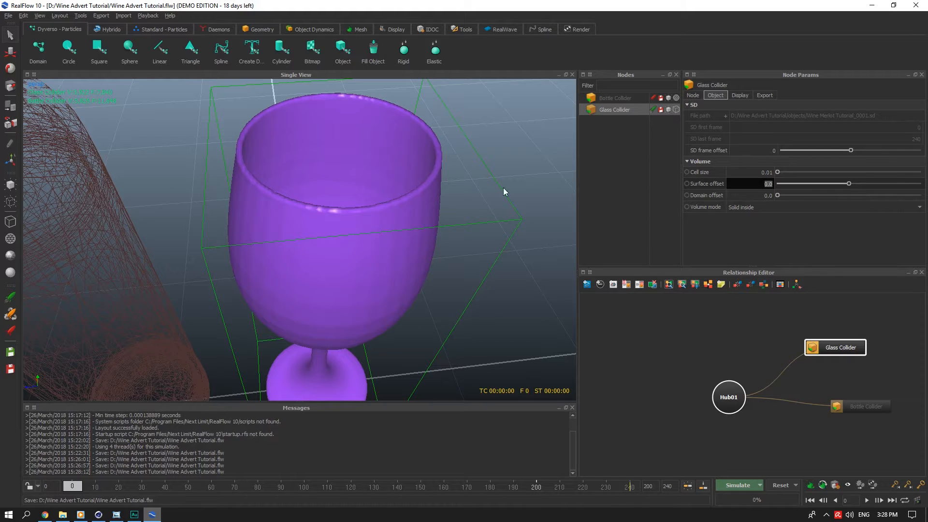
# Examine the glass isosurface up close around the rim and bowl at the current cell size
pyautogui.click(728, 170)
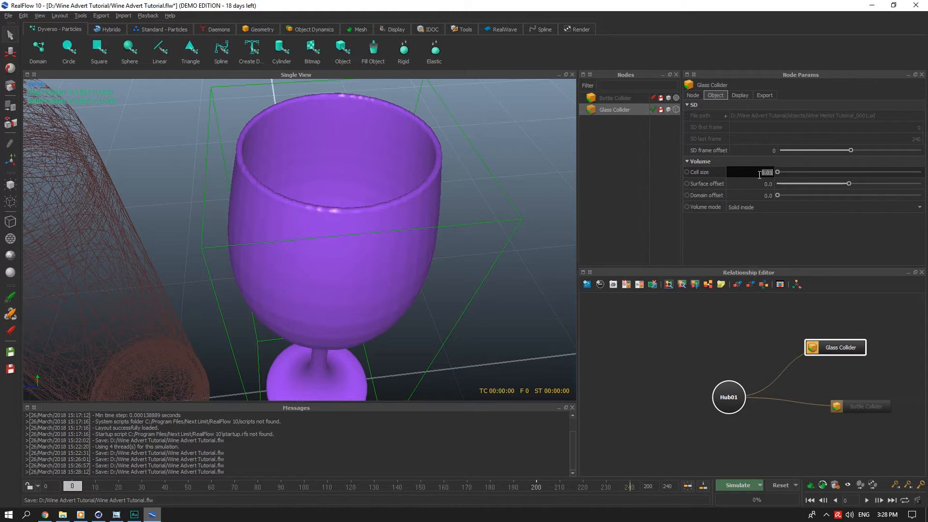
pyautogui.scroll(-2, 422, 155)
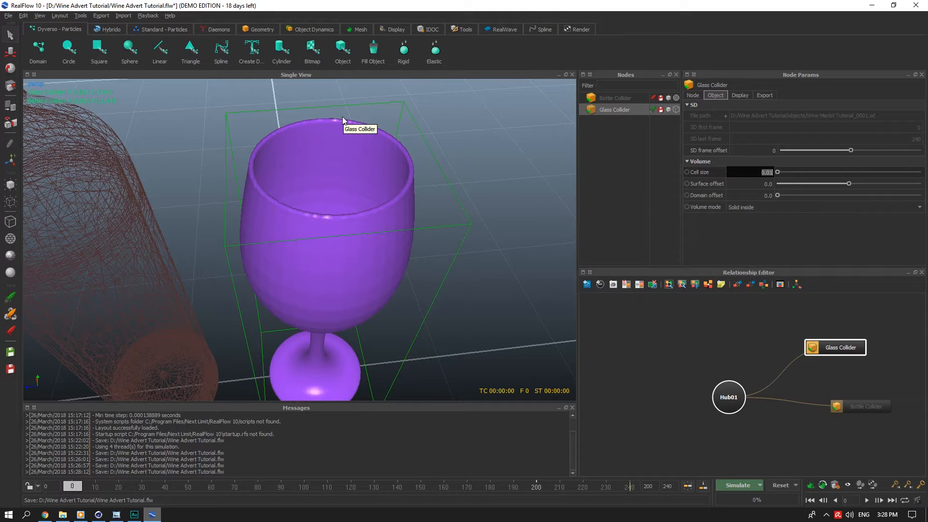
pyautogui.scroll(3, 329, 198)
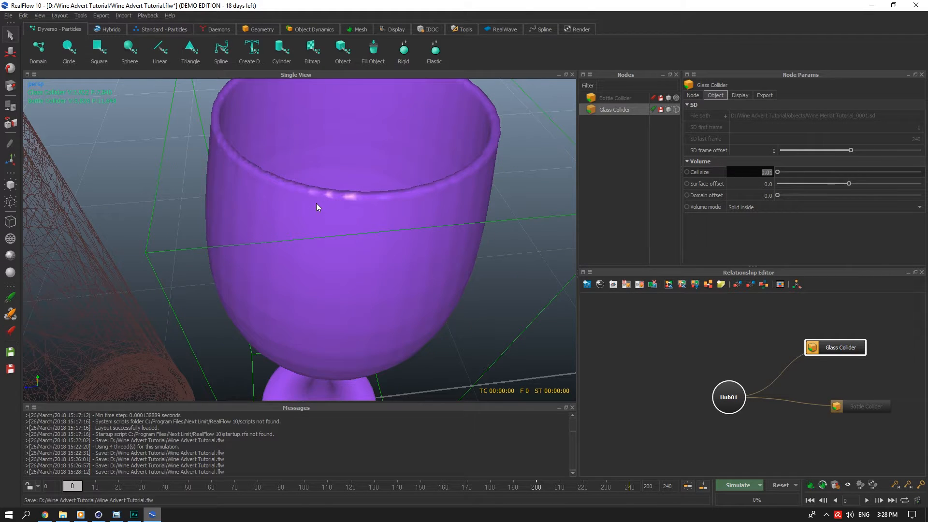
pyautogui.scroll(-1, 316, 203)
pyautogui.scroll(-2, 321, 196)
pyautogui.scroll(4, 319, 198)
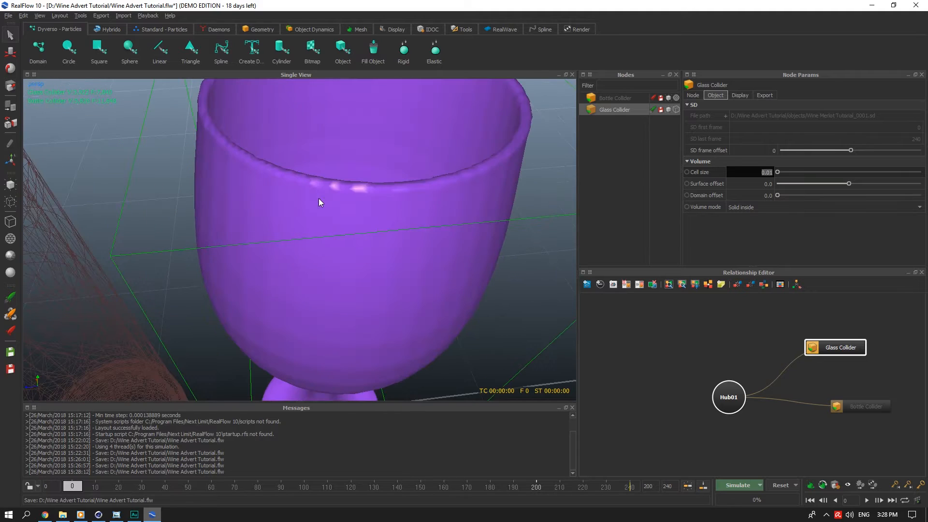
pyautogui.scroll(-1, 318, 198)
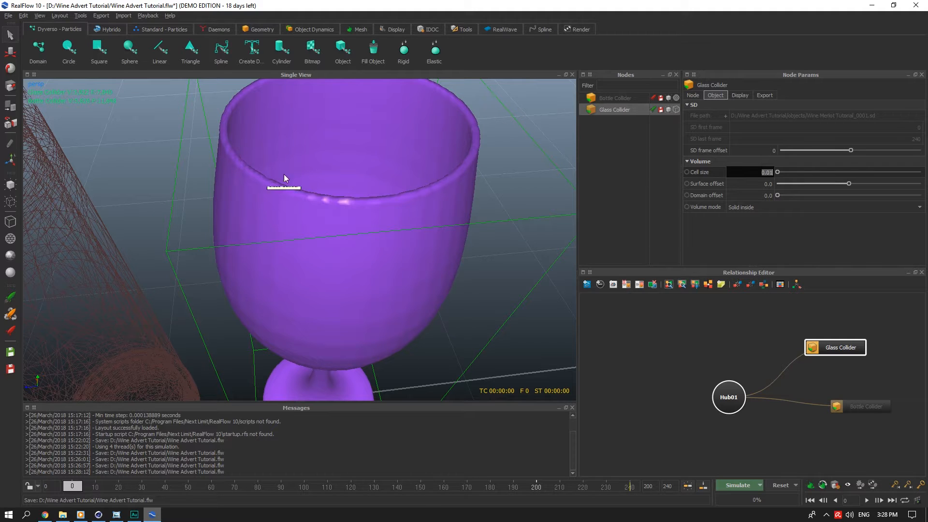
# Turn off the Glass Collider's isosurface display and return its mesh to wireframe shading
pyautogui.click(738, 95)
pyautogui.click(733, 263)
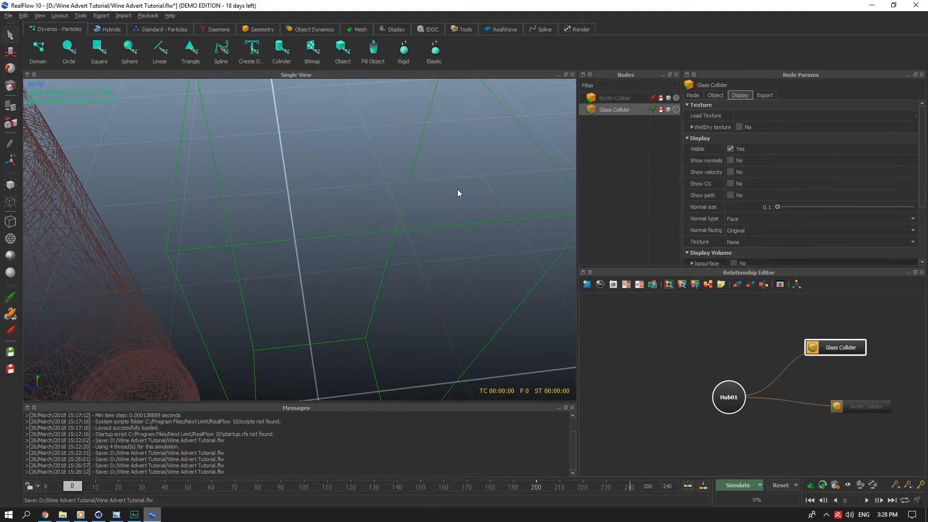
pyautogui.click(676, 109)
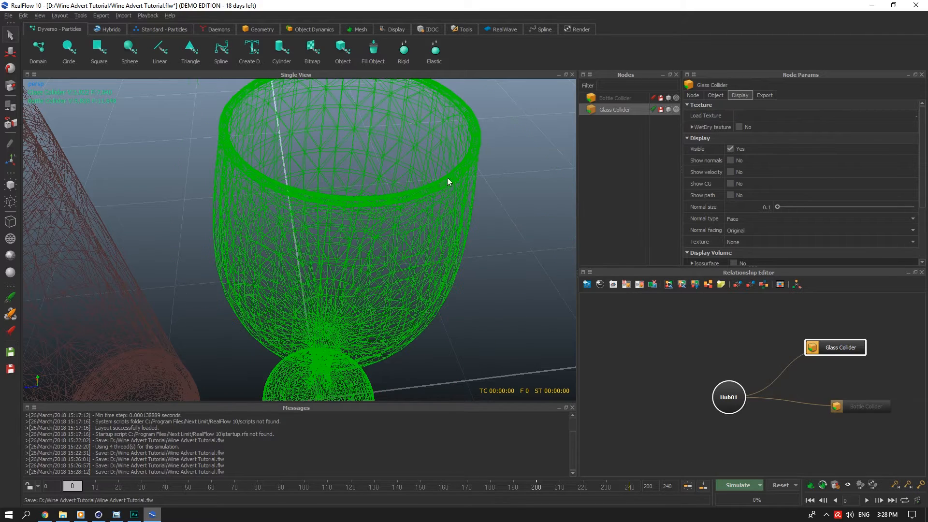
# Save the project with the Glass Collider's updated volume settings
pyautogui.click(521, 179)
pyautogui.scroll(-5, 522, 178)
pyautogui.click(320, 276)
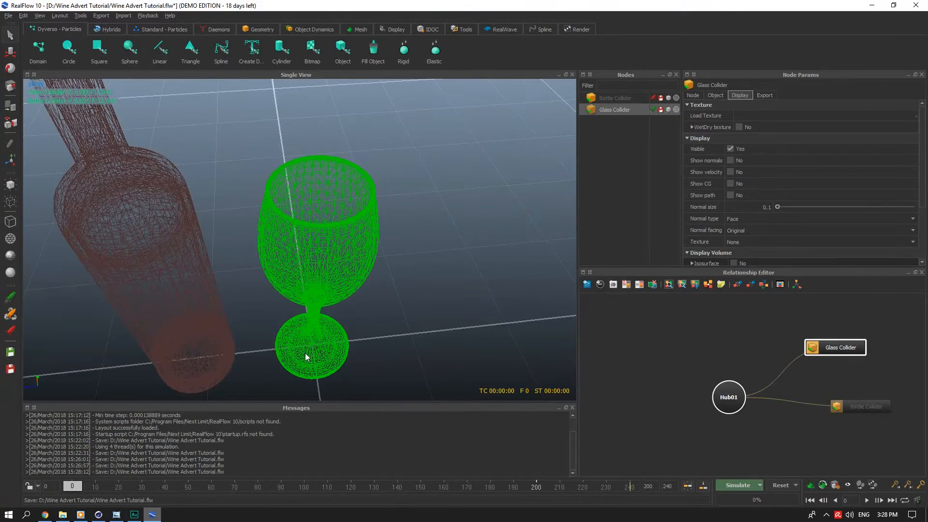
pyautogui.scroll(-5, 314, 274)
pyautogui.hotkey('ctrl', 's')
pyautogui.scroll(5, 286, 263)
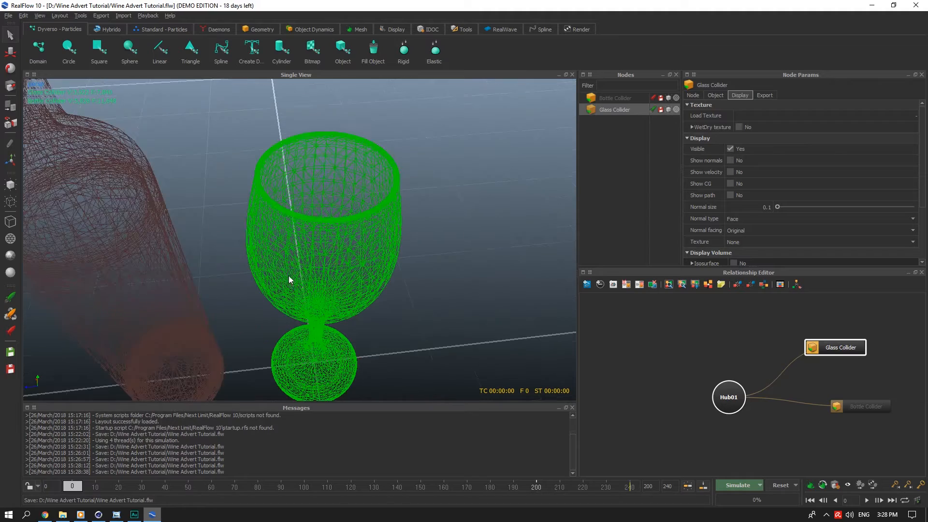
# Play the scene's timeline briefly, stop it and return to frame 0
pyautogui.scroll(-1, 290, 276)
pyautogui.keyDown('alt'); pyautogui.moveTo(363, 207); pyautogui.dragTo(396, 175); pyautogui.keyUp('alt')
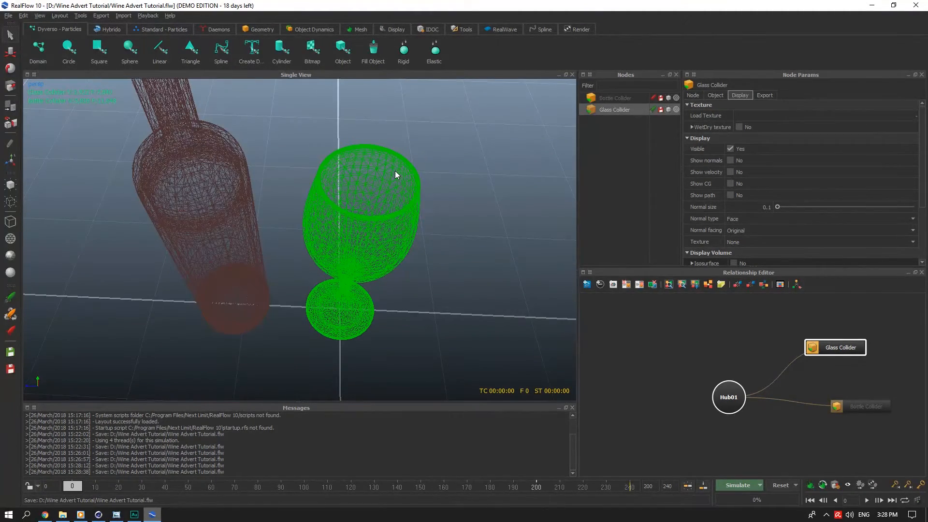
pyautogui.press('space')
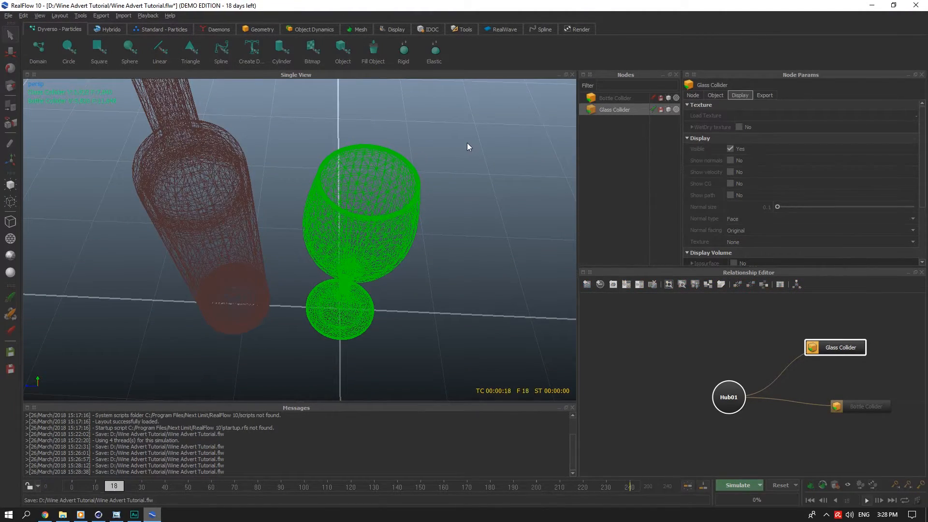
pyautogui.press('space')
pyautogui.moveTo(123, 486); pyautogui.dragTo(72, 486)
# Add a Dyverso circle particle emitter to the scene
pyautogui.scroll(-4, 314, 333)
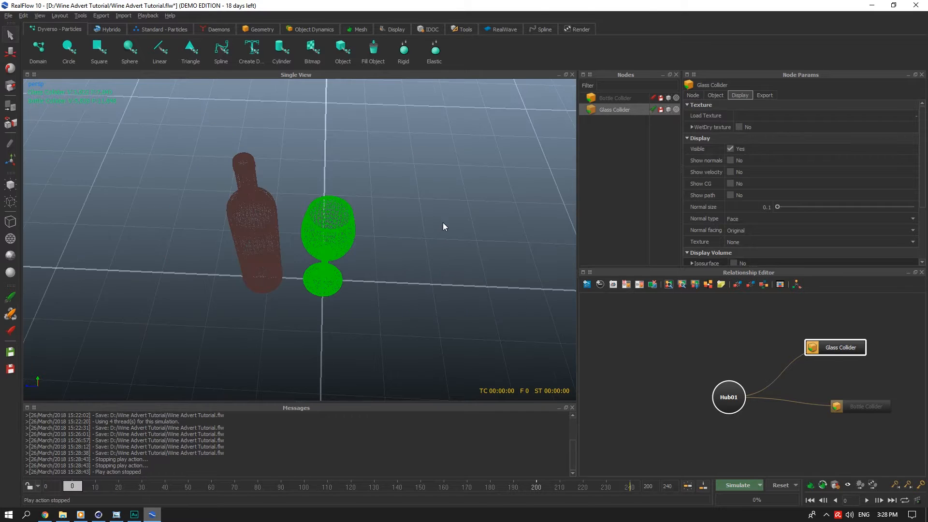
pyautogui.keyDown('alt'); pyautogui.moveTo(346, 208); pyautogui.dragTo(369, 198); pyautogui.keyUp('alt')
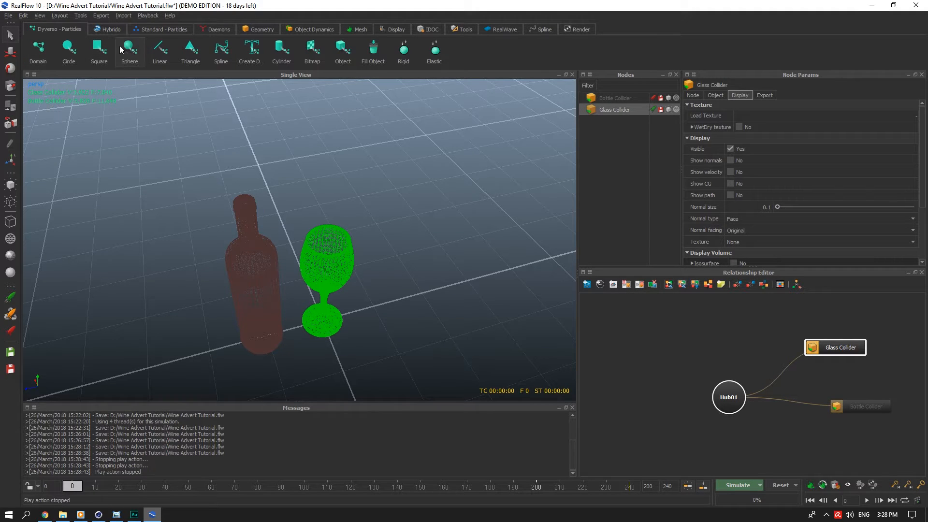
pyautogui.click(73, 55)
pyautogui.keyDown('alt'); pyautogui.moveTo(381, 191); pyautogui.dragTo(437, 188); pyautogui.keyUp('alt')
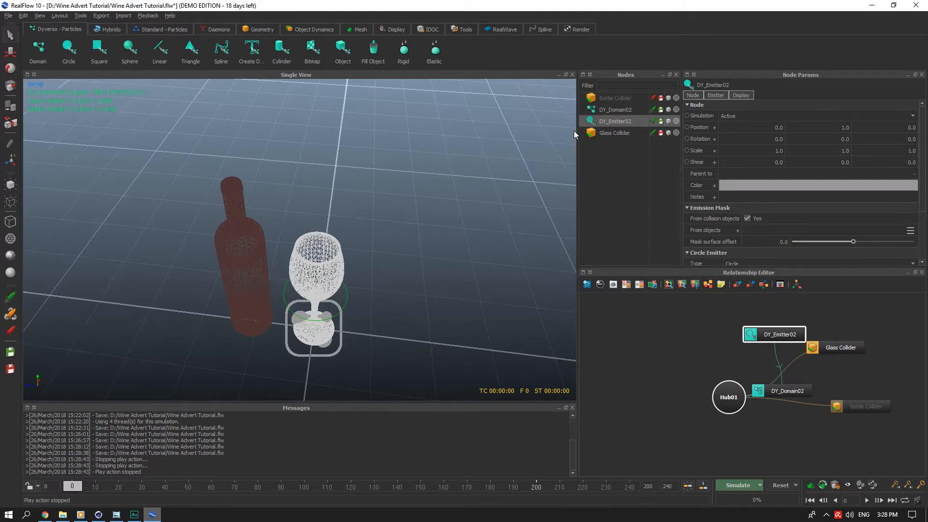
# Examine the new Dyverso domain's particle parameters and the circle emitter's node settings
pyautogui.click(607, 112)
pyautogui.click(715, 95)
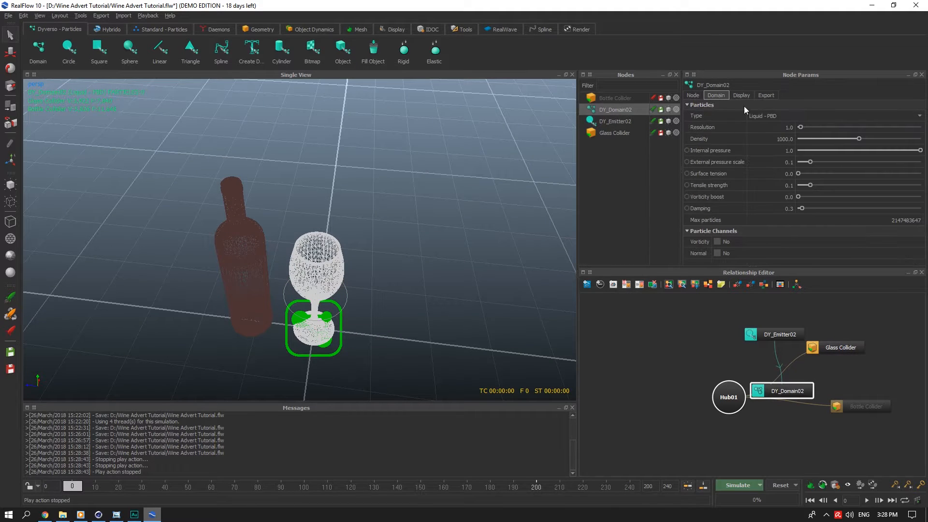
pyautogui.click(614, 121)
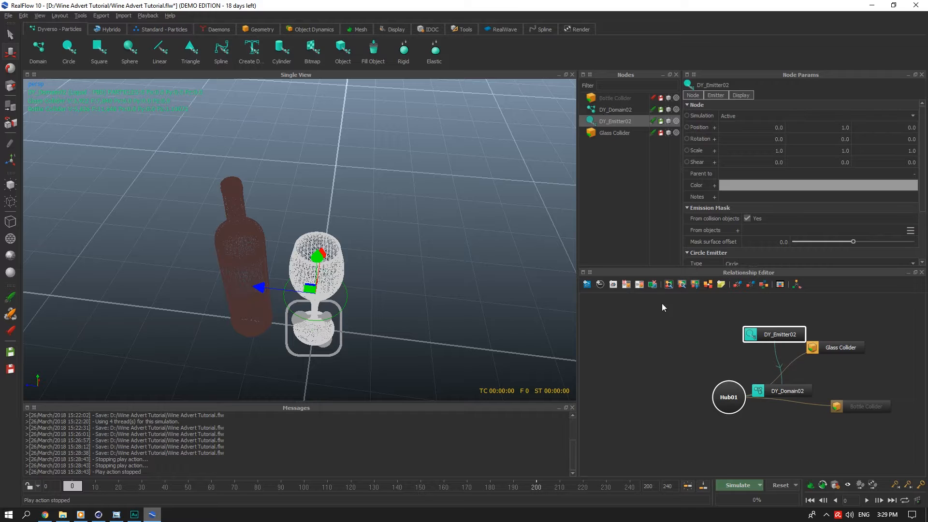
# Arrange the circle emitter above its domain, beside Hub01 in the relationship graph, and select the emitter
pyautogui.moveTo(782, 335); pyautogui.dragTo(648, 319)
pyautogui.moveTo(788, 392); pyautogui.dragTo(646, 389)
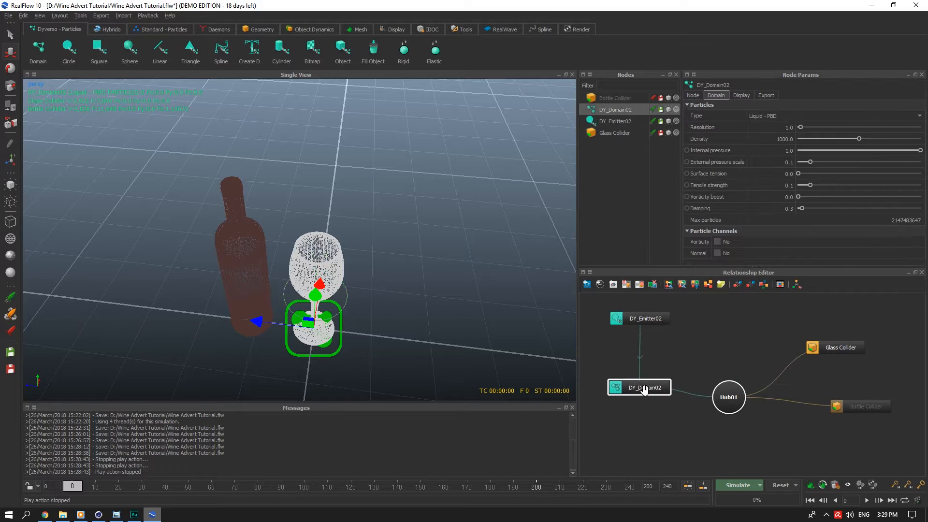
pyautogui.moveTo(659, 338); pyautogui.dragTo(666, 368, button='middle')
pyautogui.scroll(-1, 666, 364)
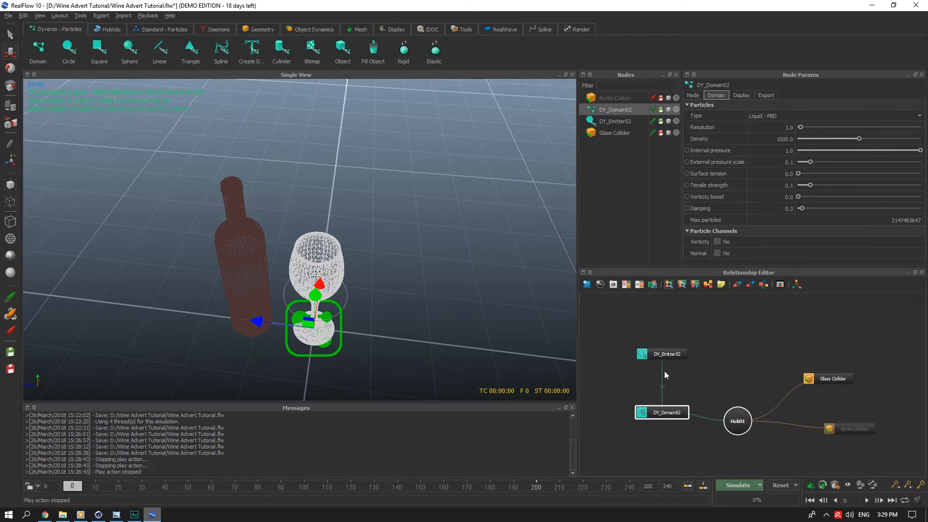
pyautogui.click(665, 353)
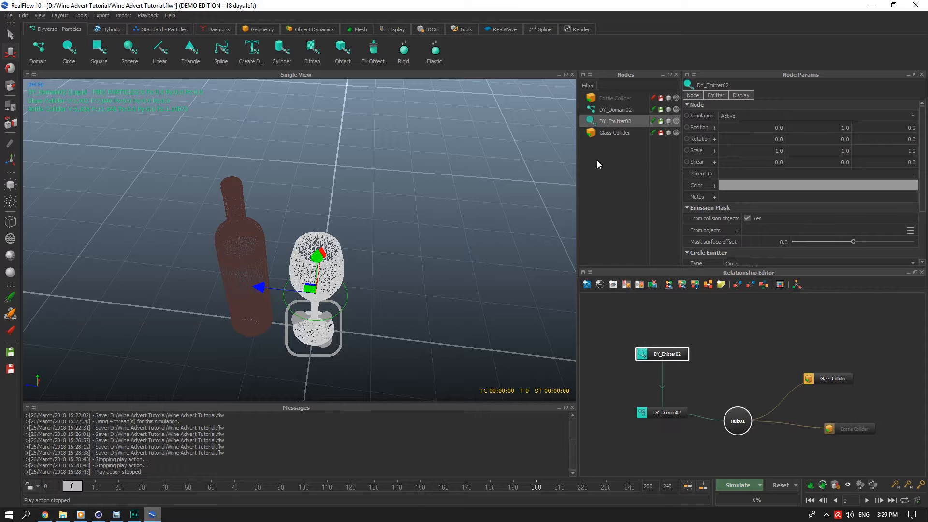
# Review the Dyverso domain's particle type options and keep Liquid - PBD
pyautogui.click(614, 107)
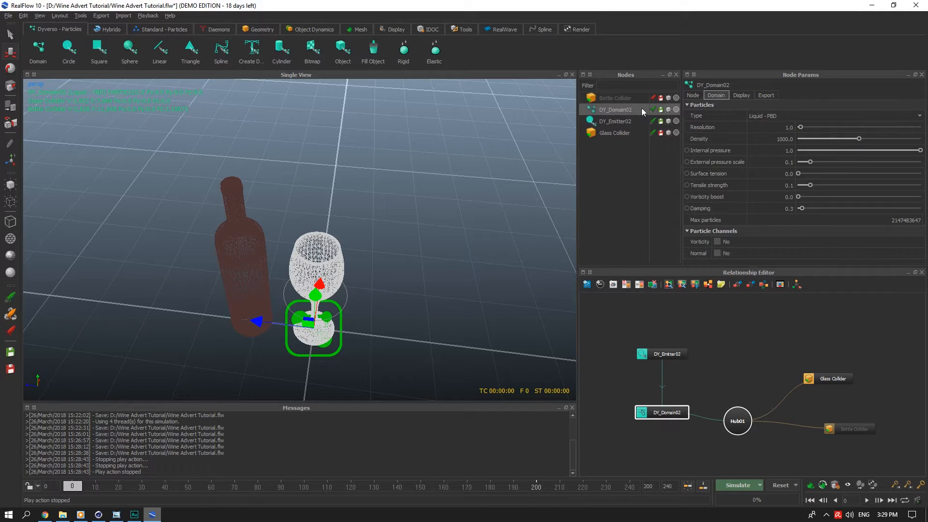
pyautogui.click(764, 119)
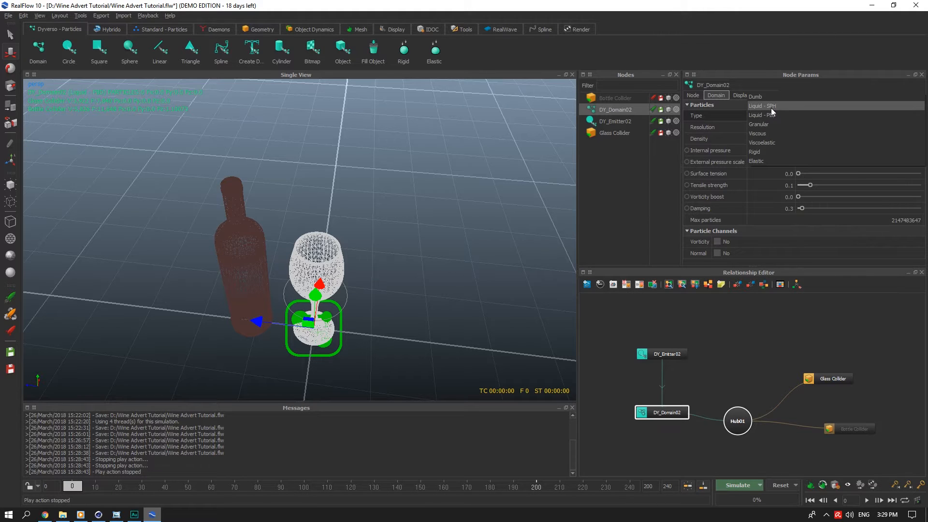
pyautogui.click(770, 114)
# Raise the circle emitter above the wine glass to a Y position of about 3.46
pyautogui.click(615, 122)
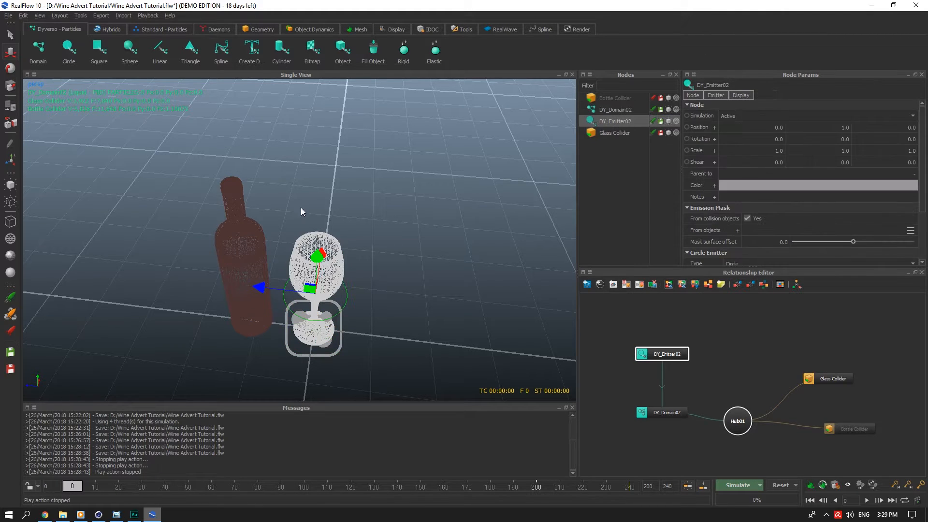
pyautogui.moveTo(429, 169)
pyautogui.keyDown('alt'); pyautogui.mouseDown()
pyautogui.moveTo(409, 156)
pyautogui.moveTo(426, 152)
pyautogui.mouseUp(); pyautogui.keyUp('alt')
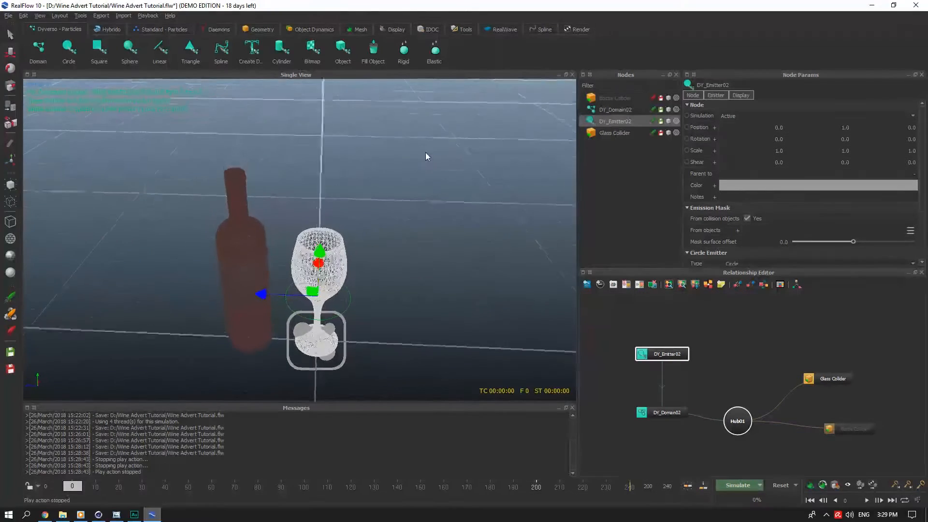
pyautogui.moveTo(321, 249); pyautogui.dragTo(337, 68)
pyautogui.scroll(-4, 344, 131)
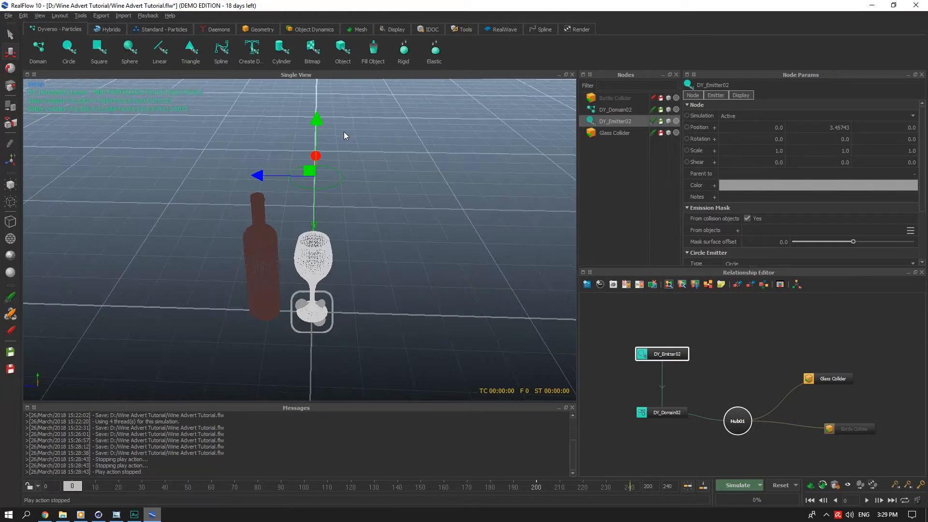
pyautogui.keyDown('alt'); pyautogui.moveTo(344, 131); pyautogui.dragTo(333, 187, button='middle'); pyautogui.keyUp('alt')
pyautogui.click(340, 143)
# Move the circle emitter to about 4.08 in Y and -0.88 in Z, and tilt it about -26 degrees around X
pyautogui.click(614, 122)
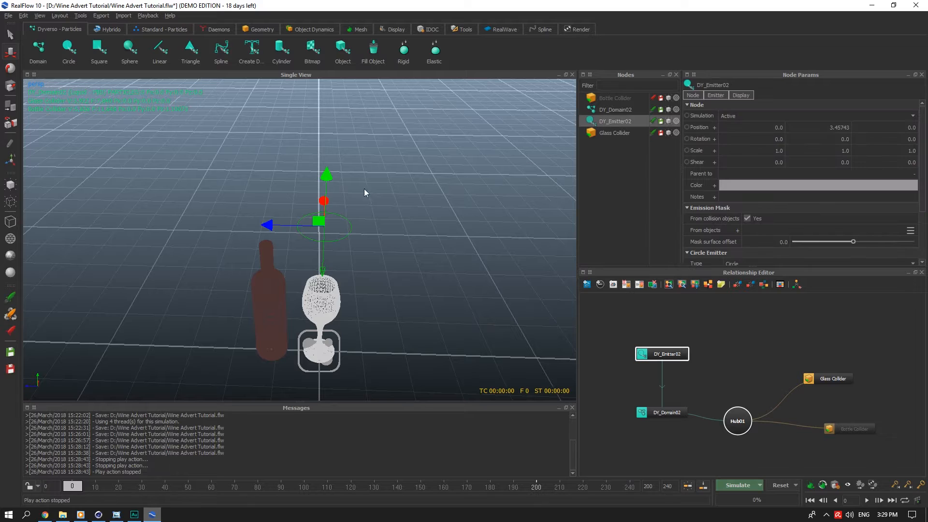
pyautogui.moveTo(325, 180); pyautogui.dragTo(326, 152)
pyautogui.moveTo(269, 200); pyautogui.dragTo(321, 201)
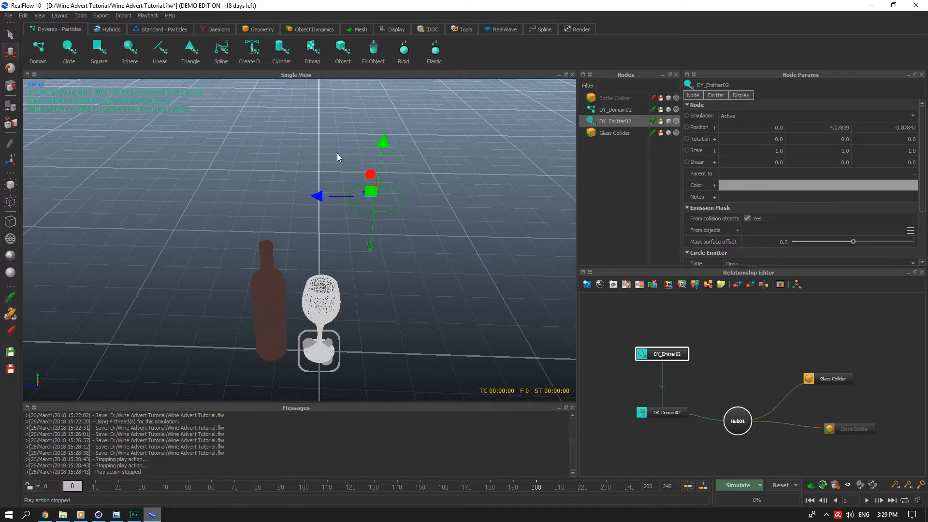
pyautogui.press('e')
pyautogui.moveTo(376, 146); pyautogui.dragTo(346, 96)
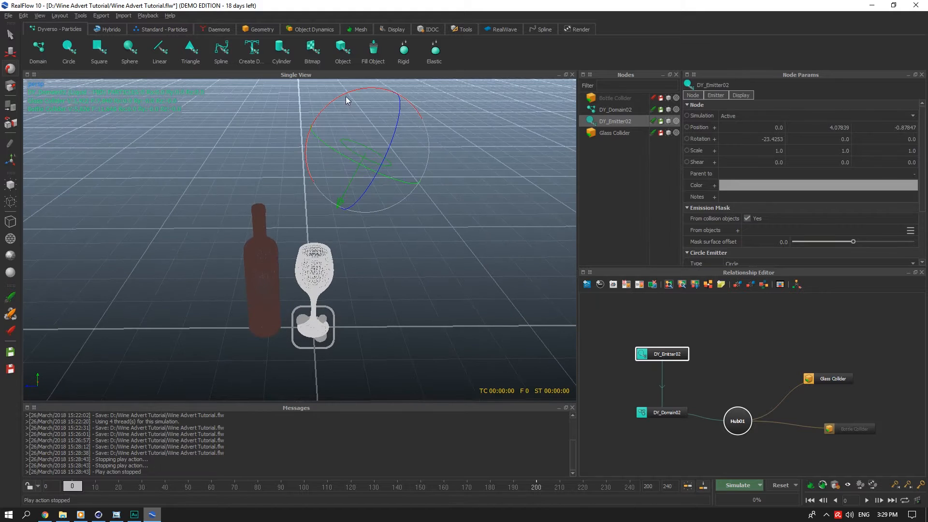
# Set the circle emitter's scale to 0.3 on all three axes
pyautogui.click(709, 96)
pyautogui.doubleClick(776, 153)
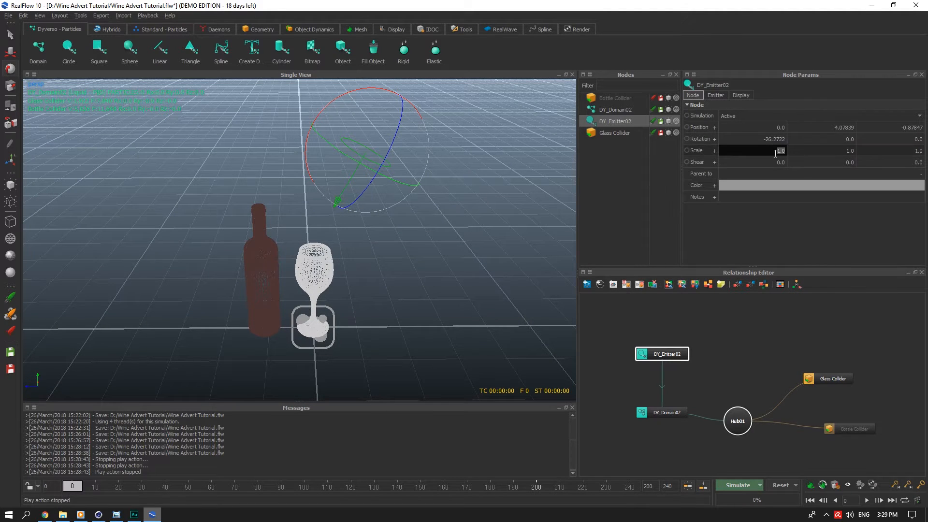
pyautogui.write('0.3')
pyautogui.press('Return')
pyautogui.doubleClick(873, 151)
pyautogui.hotkey('ctrl', 'v')
pyautogui.doubleClick(850, 153)
pyautogui.hotkey('ctrl', 'v')
pyautogui.moveTo(436, 132)
pyautogui.keyDown('alt'); pyautogui.mouseDown()
pyautogui.moveTo(416, 132)
pyautogui.moveTo(442, 125)
pyautogui.mouseUp(); pyautogui.keyUp('alt')
# Scale the circle emitter to 0.25 on all three axes and save the project
pyautogui.doubleClick(763, 150)
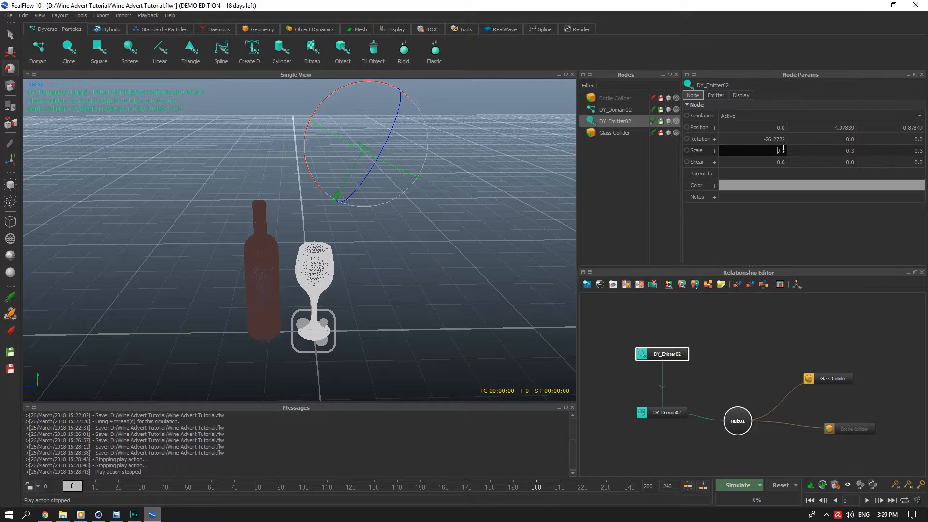
pyautogui.write('0.25')
pyautogui.press('Return')
pyautogui.doubleClick(849, 152)
pyautogui.write('0.25')
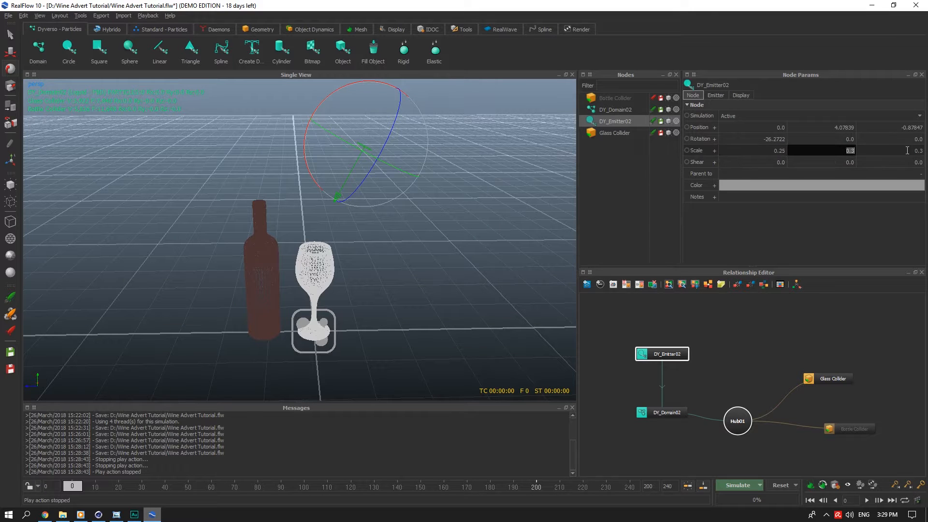
pyautogui.doubleClick(903, 152)
pyautogui.write('0.25')
pyautogui.click(907, 161)
pyautogui.keyDown('alt'); pyautogui.moveTo(473, 140); pyautogui.dragTo(485, 154); pyautogui.keyUp('alt')
pyautogui.hotkey('ctrl', 's')
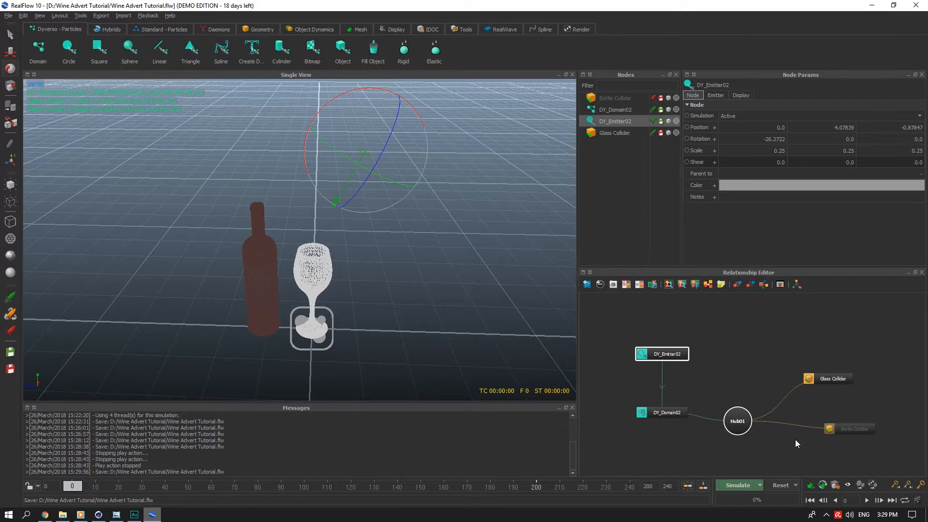
# Simulate the liquid pour up to frame 210, stop it and save the project
pyautogui.keyDown('alt'); pyautogui.moveTo(490, 312); pyautogui.dragTo(511, 310); pyautogui.keyUp('alt')
pyautogui.click(738, 484)
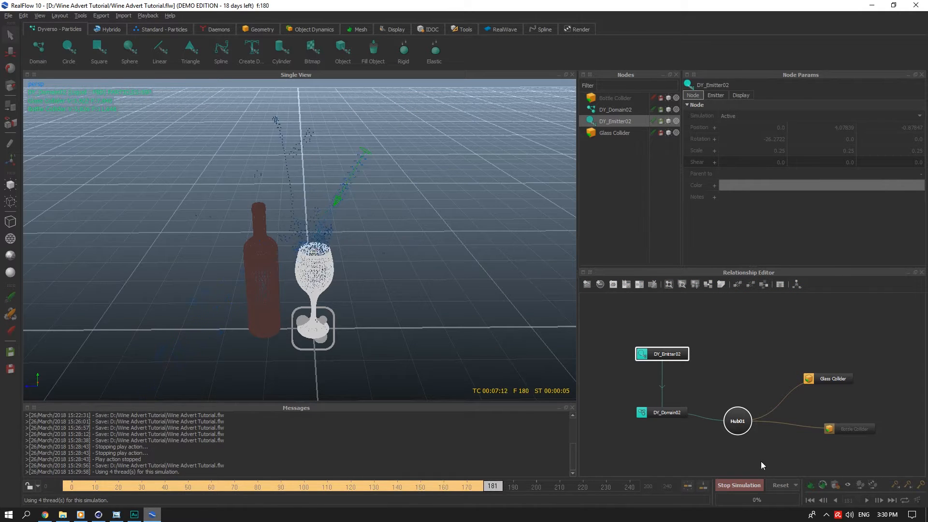
pyautogui.click(746, 483)
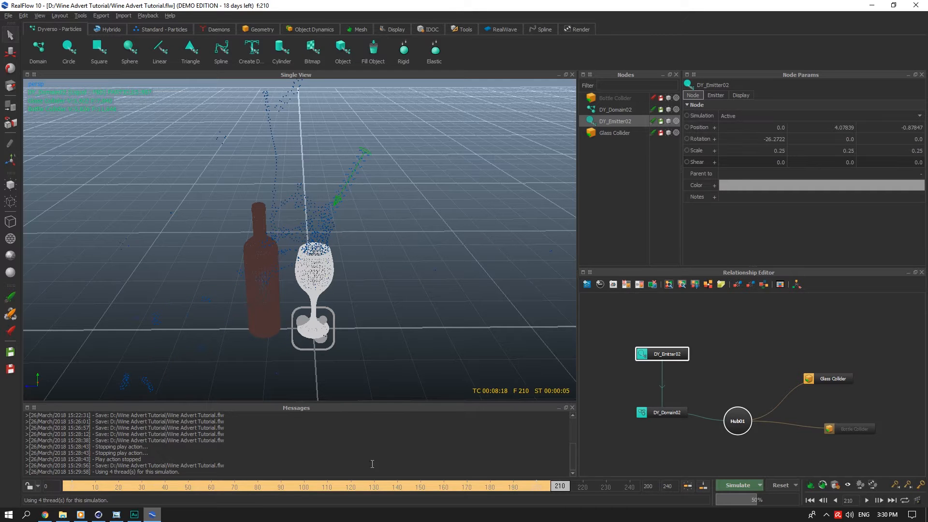
pyautogui.hotkey('ctrl', 's')
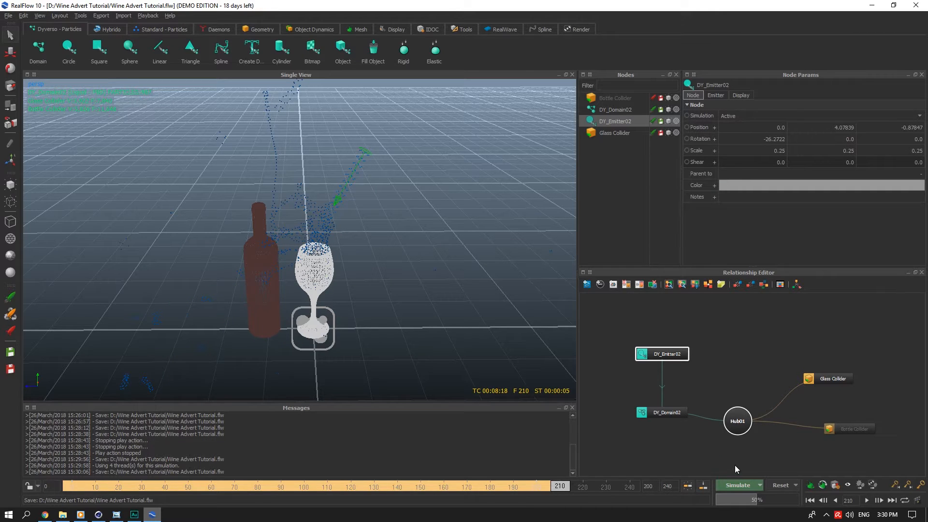
# Inspect the simulated particles around the glass and reset the simulation to frame 0
pyautogui.scroll(-5, 413, 324)
pyautogui.scroll(7, 332, 317)
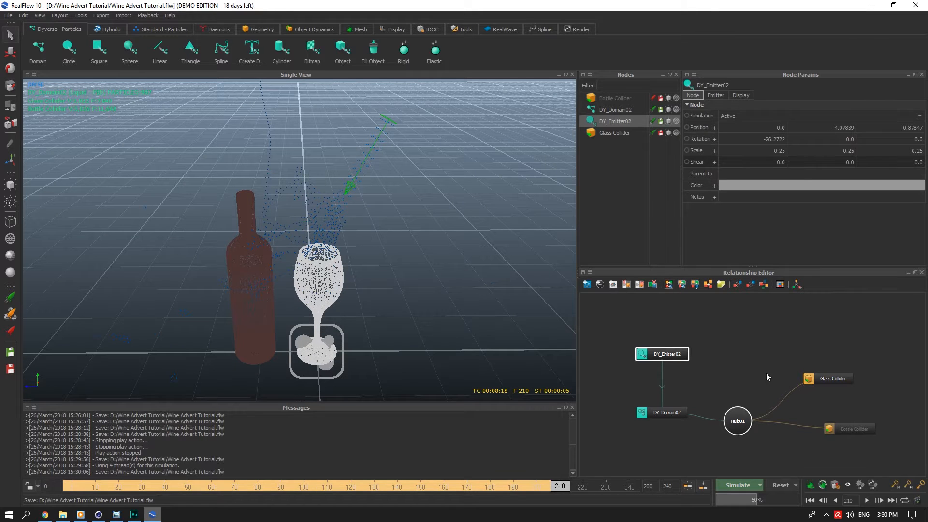
pyautogui.click(782, 485)
pyautogui.click(451, 257)
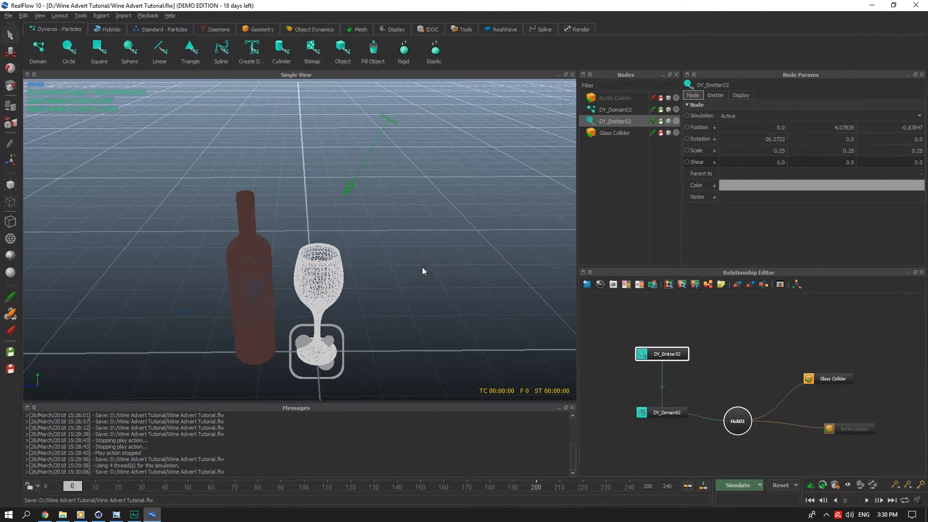
pyautogui.scroll(-2, 425, 261)
# Nudge the circle emitter to about 4.05 in Y and -0.93 in Z, adjust its tilt slightly, and display its emission settings
pyautogui.click(630, 110)
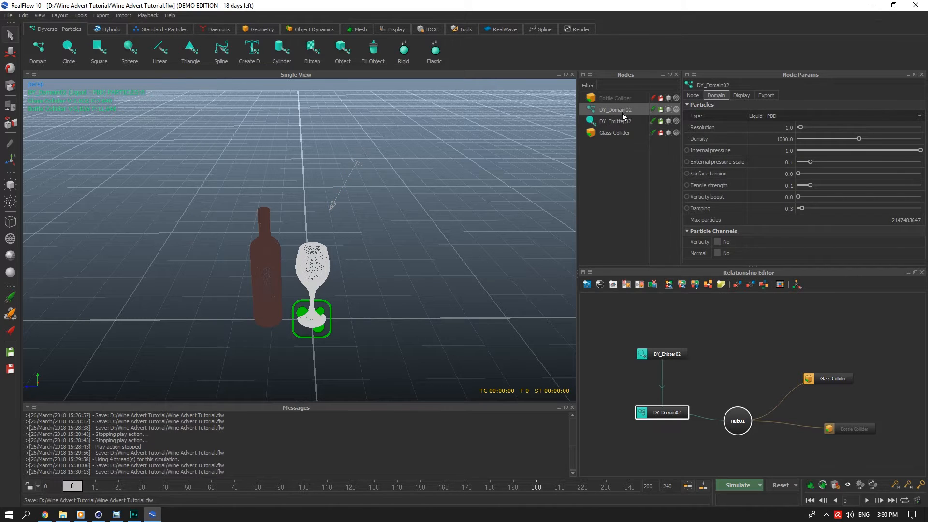
pyautogui.click(620, 121)
pyautogui.moveTo(305, 138); pyautogui.dragTo(309, 139)
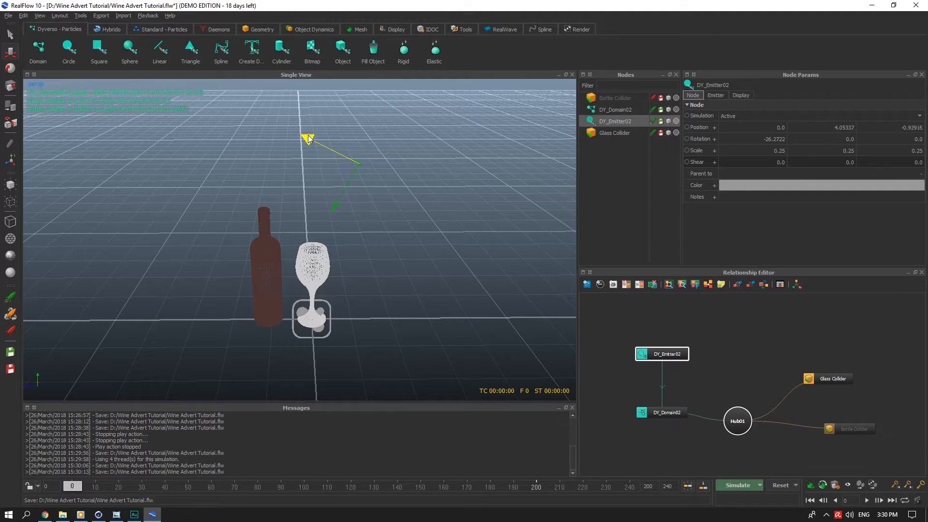
pyautogui.click(9, 69)
pyautogui.moveTo(343, 103); pyautogui.dragTo(347, 104)
pyautogui.click(716, 95)
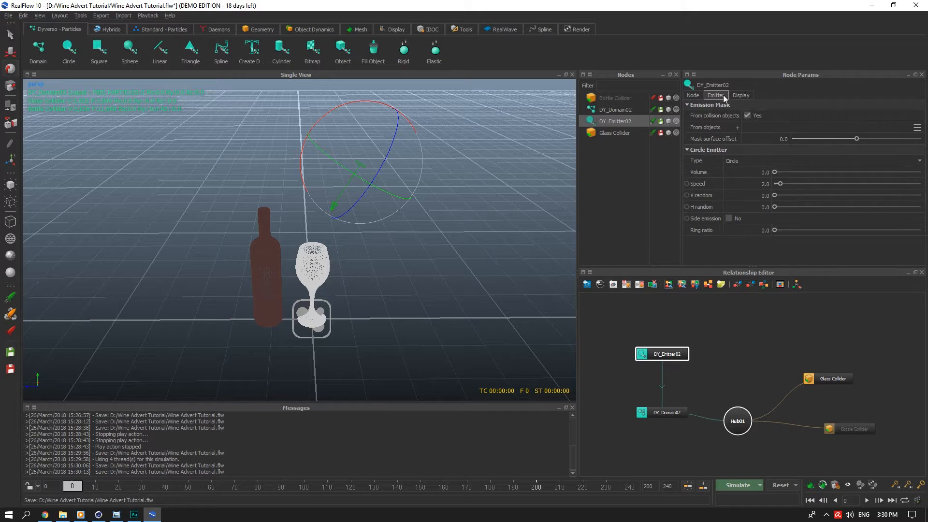
# Change the Dyverso domain's particle type to Liquid - SPH
pyautogui.scroll(-2, 432, 156)
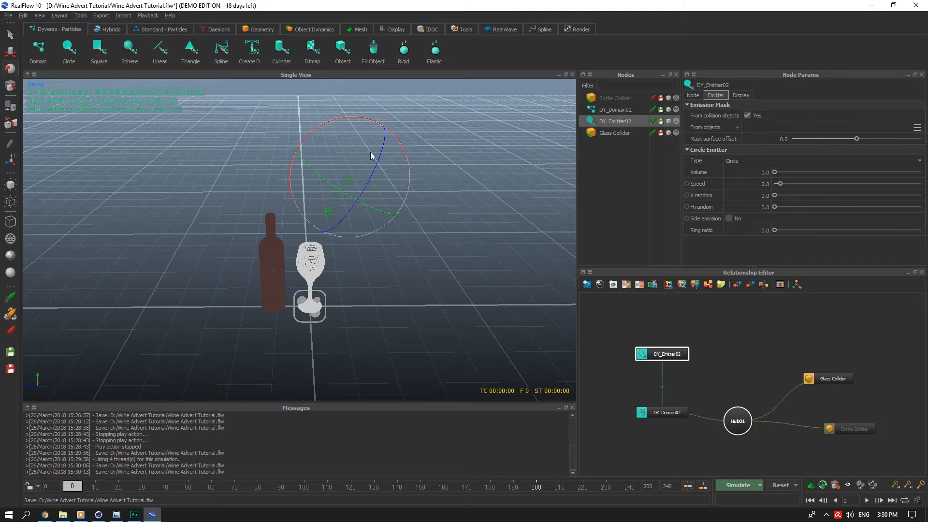
pyautogui.keyDown('alt'); pyautogui.moveTo(410, 114); pyautogui.dragTo(410, 112); pyautogui.keyUp('alt')
pyautogui.scroll(3, 304, 242)
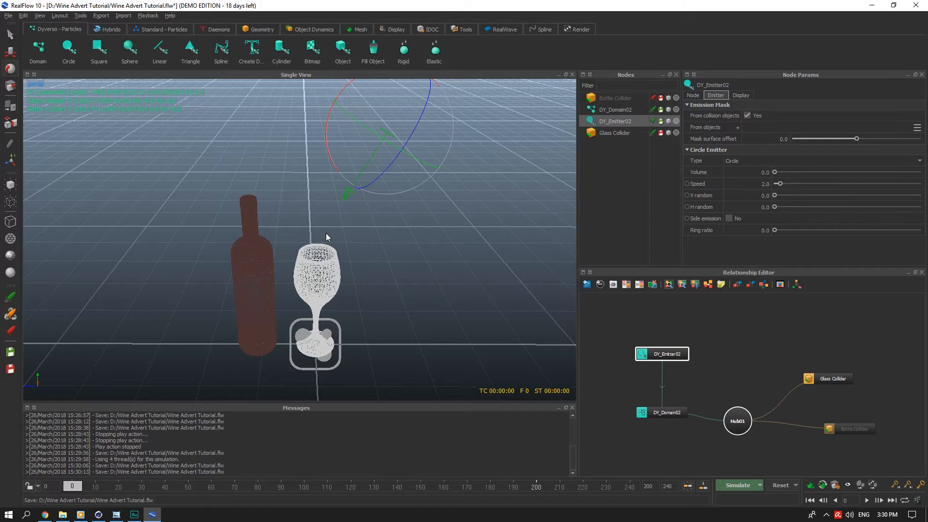
pyautogui.click(621, 111)
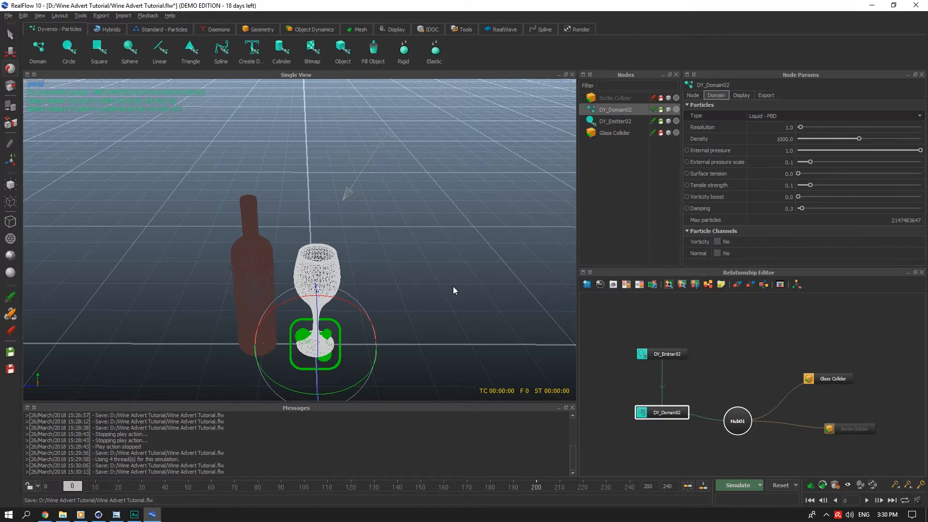
pyautogui.click(781, 116)
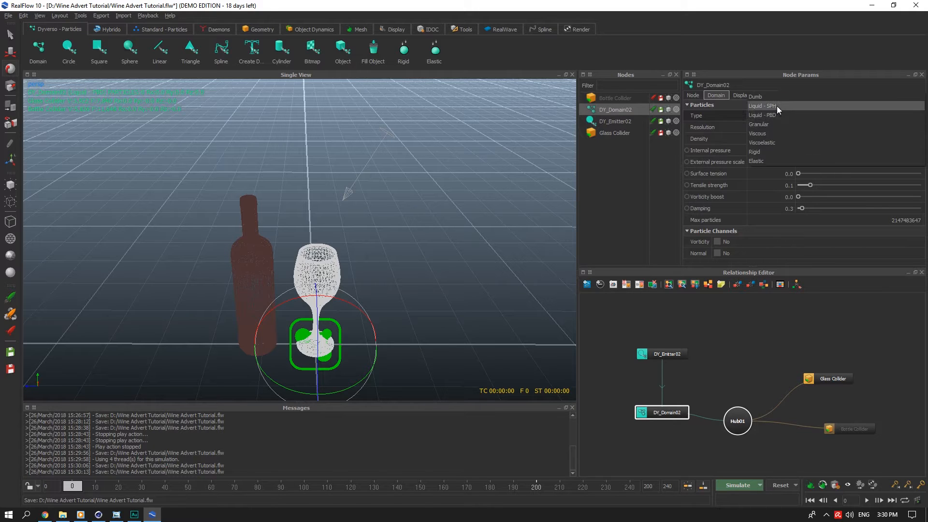
pyautogui.click(777, 106)
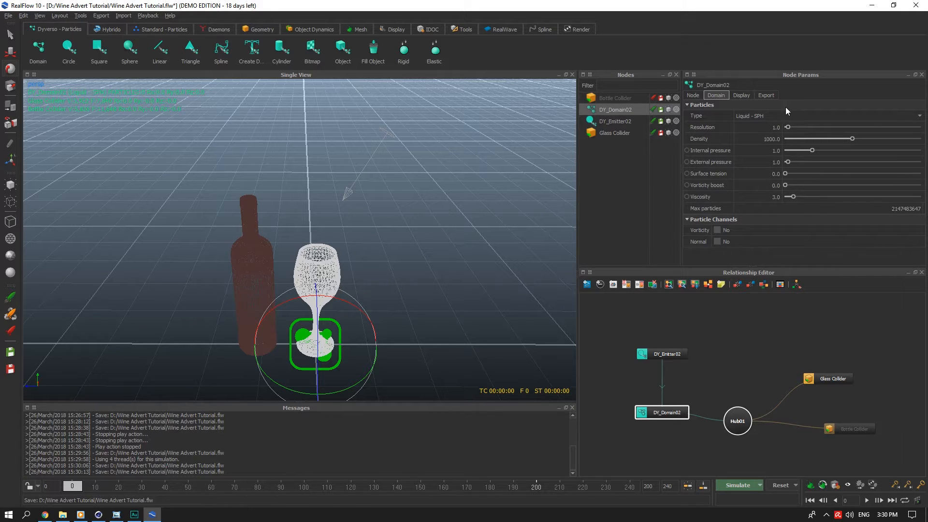
# Run a test simulation of the SPH liquid and stop it at frame 53
pyautogui.doubleClick(774, 127)
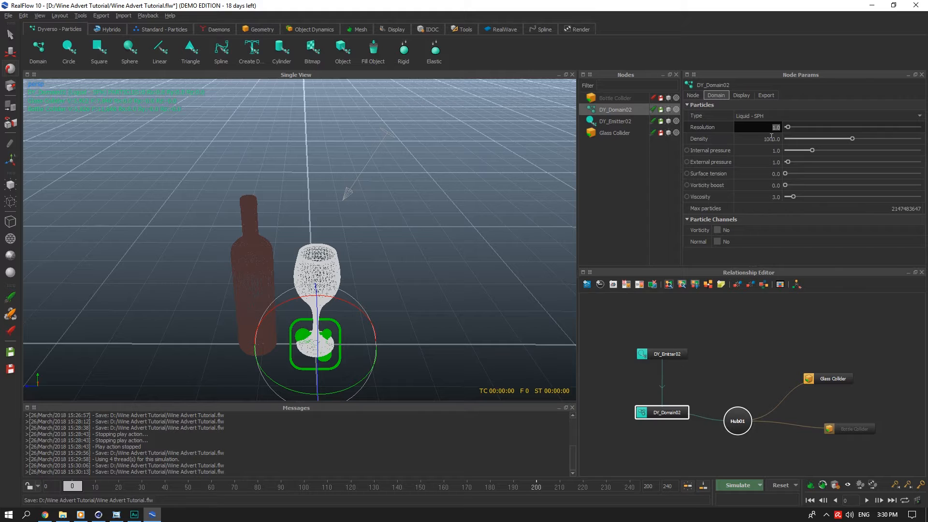
pyautogui.click(724, 486)
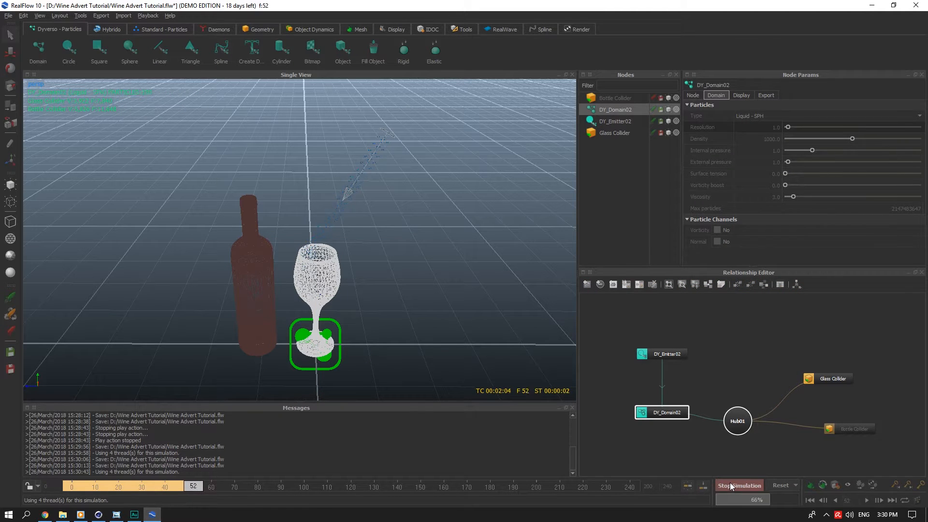
pyautogui.click(730, 483)
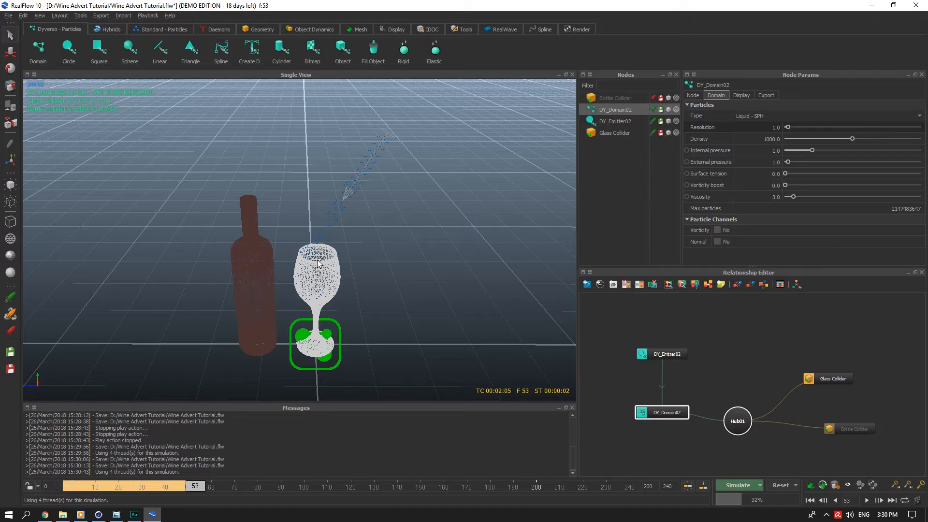
# Set the Dyverso domain's particle resolution to 25
pyautogui.click(756, 119)
pyautogui.click(715, 129)
pyautogui.click(758, 130)
pyautogui.write('25')
pyautogui.press('Tab')
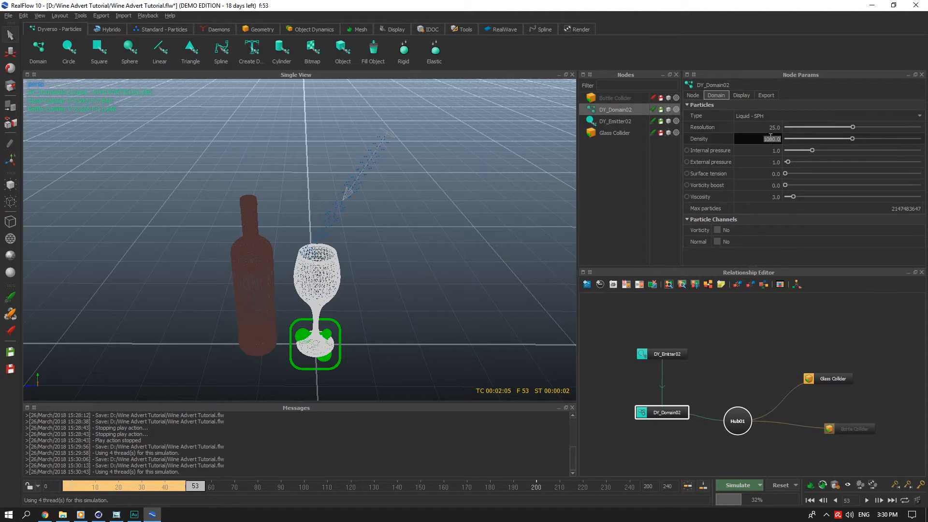
# Reset the simulation and run it again, stopping at frame 68
pyautogui.click(780, 484)
pyautogui.click(453, 262)
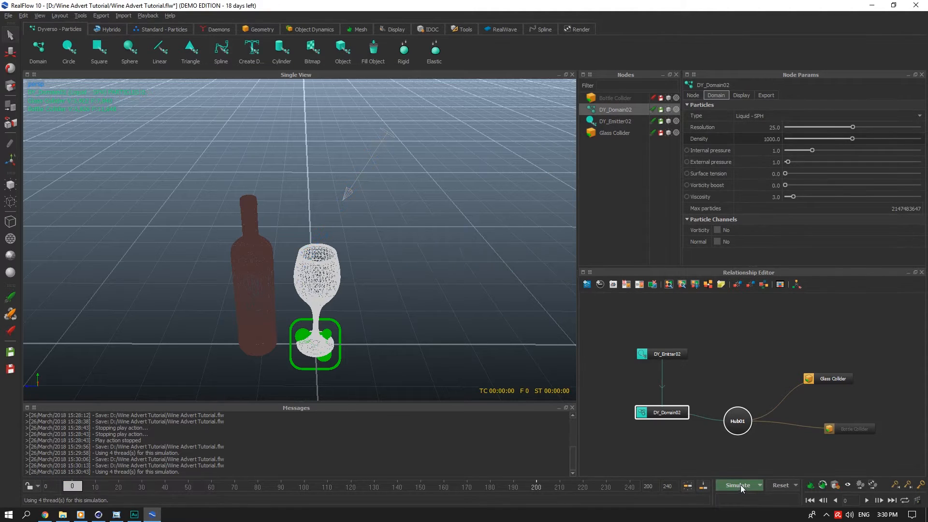
pyautogui.click(741, 485)
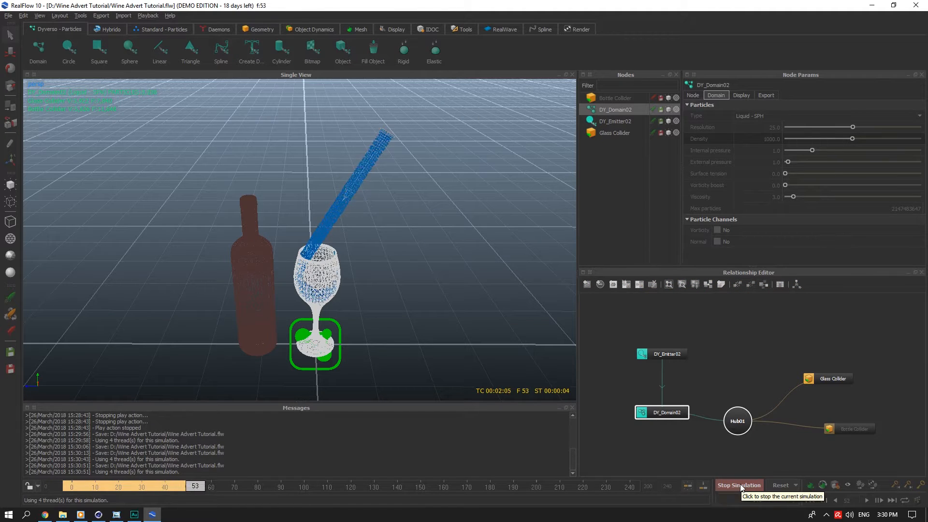
pyautogui.click(740, 485)
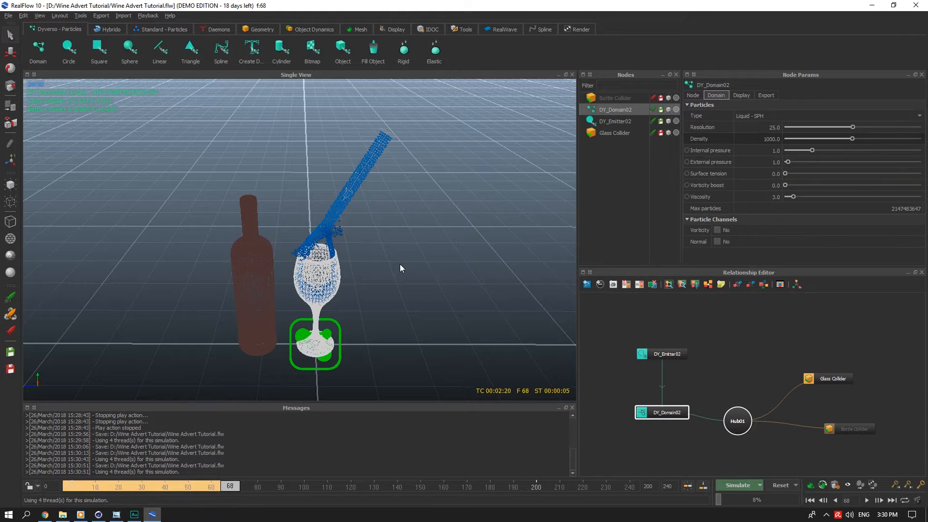
# Add a Gravity daemon and a Drag Force daemon to the scene
pyautogui.click(213, 29)
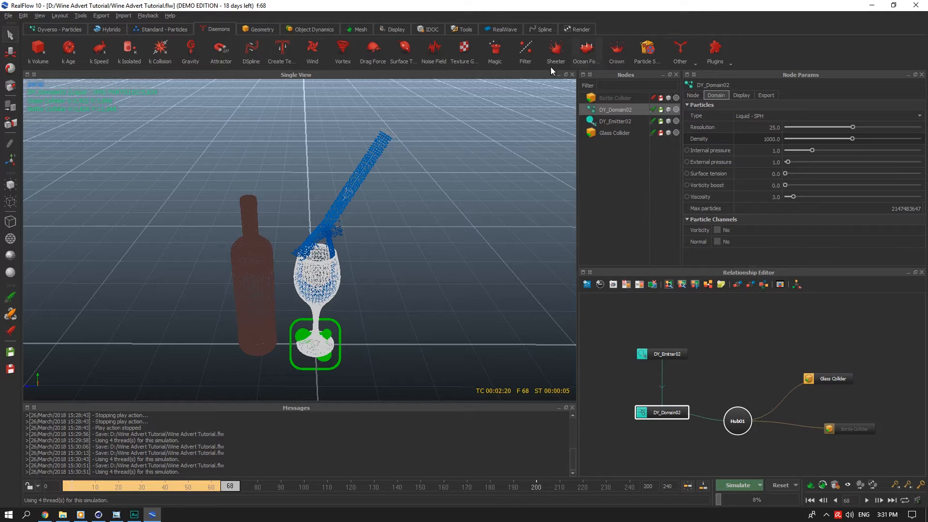
pyautogui.click(191, 51)
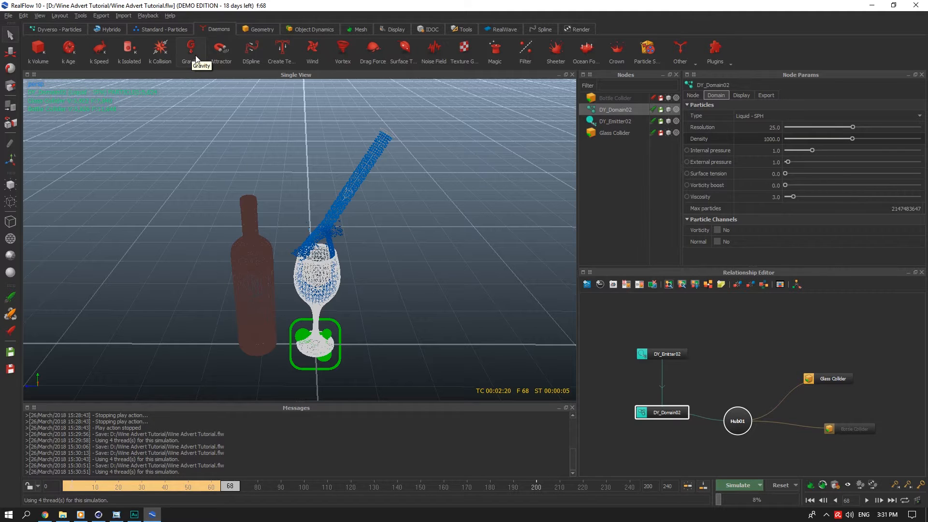
pyautogui.click(377, 53)
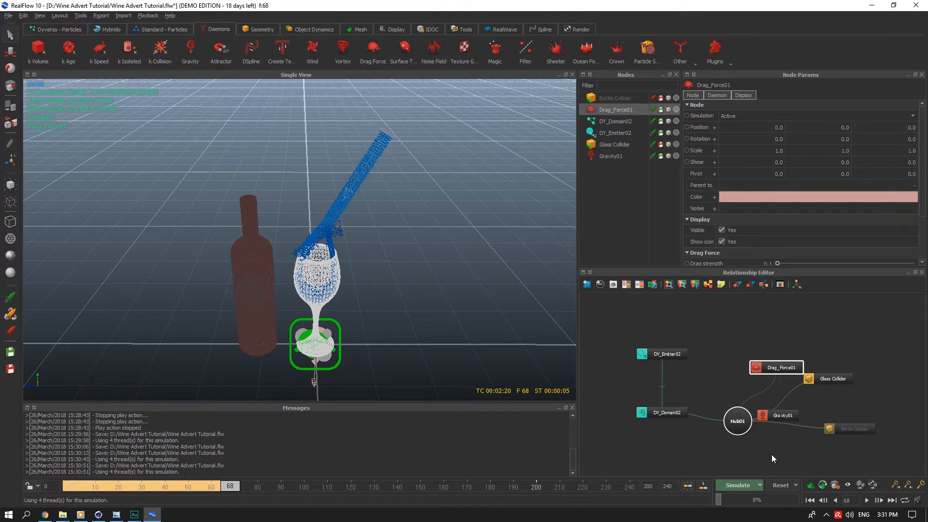
# Reset the simulation and run it again, stopping at frame 38, and save the scene
pyautogui.click(780, 485)
pyautogui.click(449, 260)
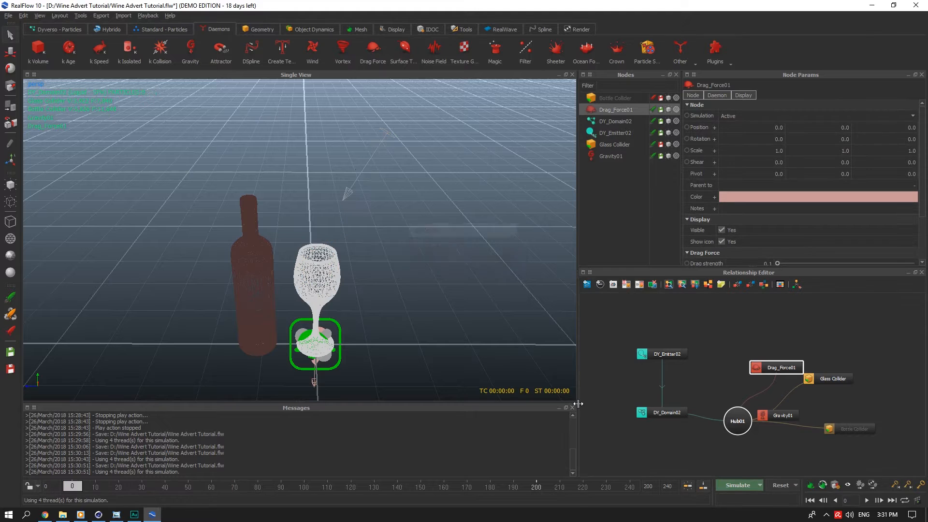
pyautogui.click(737, 486)
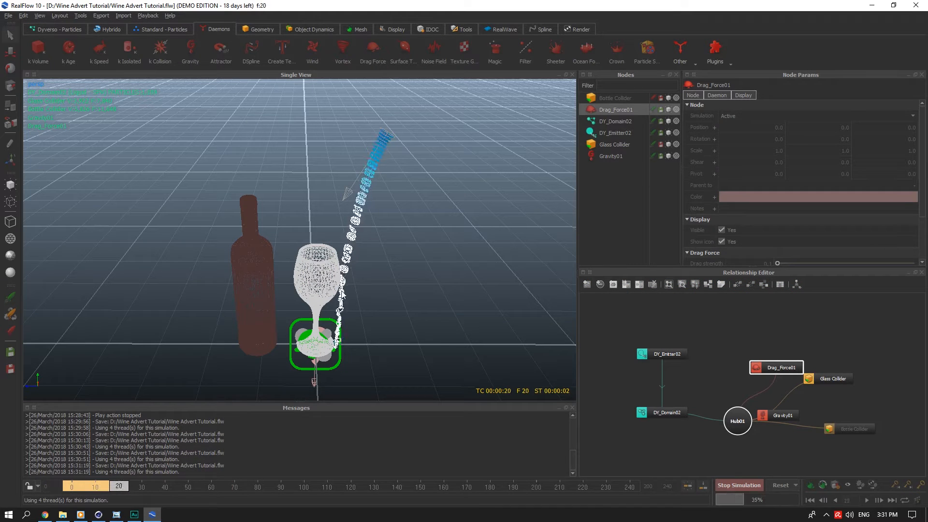
pyautogui.click(737, 485)
pyautogui.scroll(-5, 397, 329)
pyautogui.scroll(2, 354, 294)
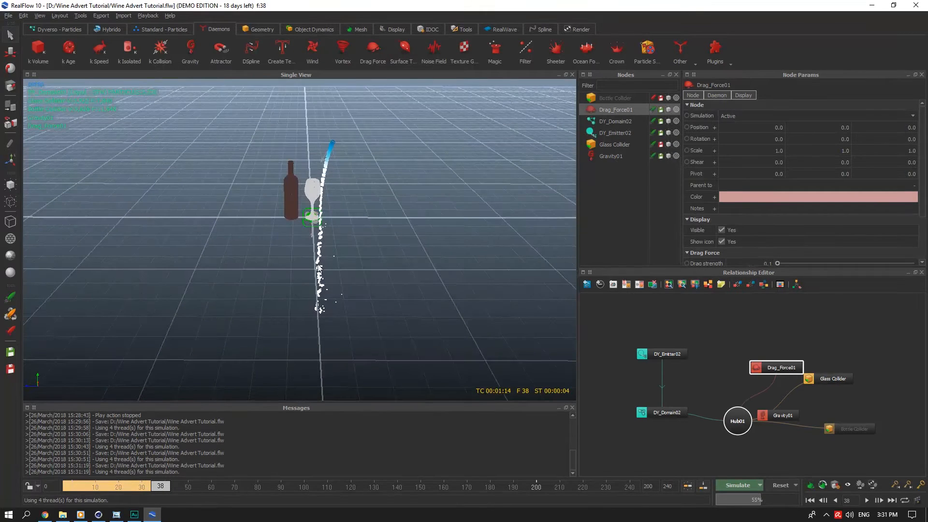
pyautogui.moveTo(350, 236); pyautogui.dragTo(349, 297, button='middle')
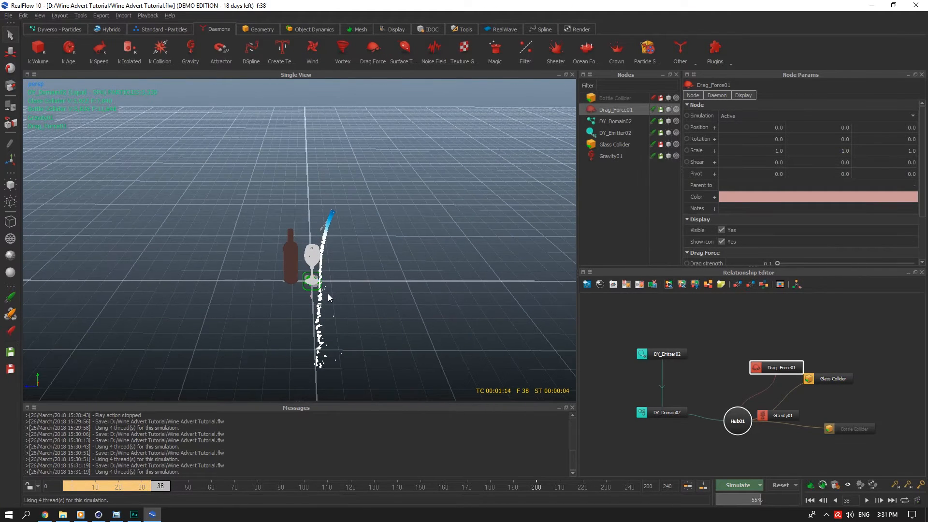
pyautogui.hotkey('ctrl', 's')
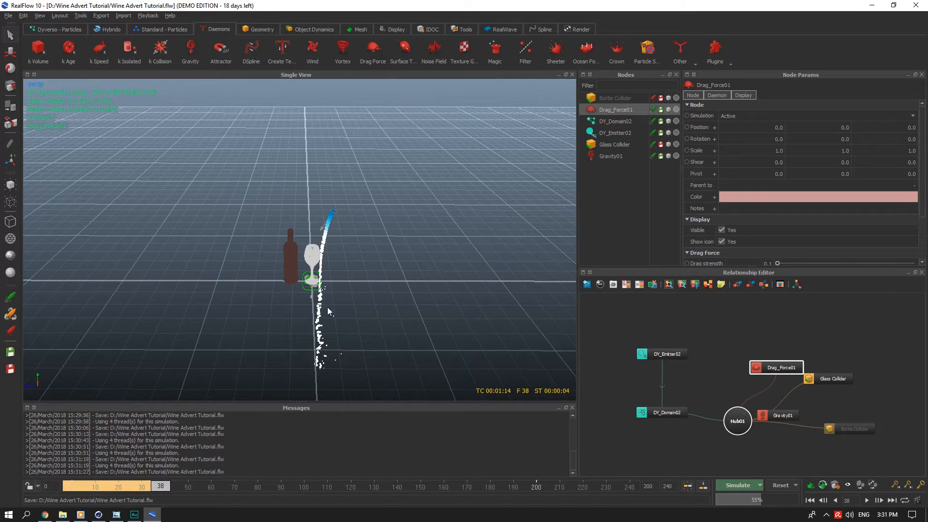
pyautogui.moveTo(328, 311); pyautogui.dragTo(349, 300, button='middle')
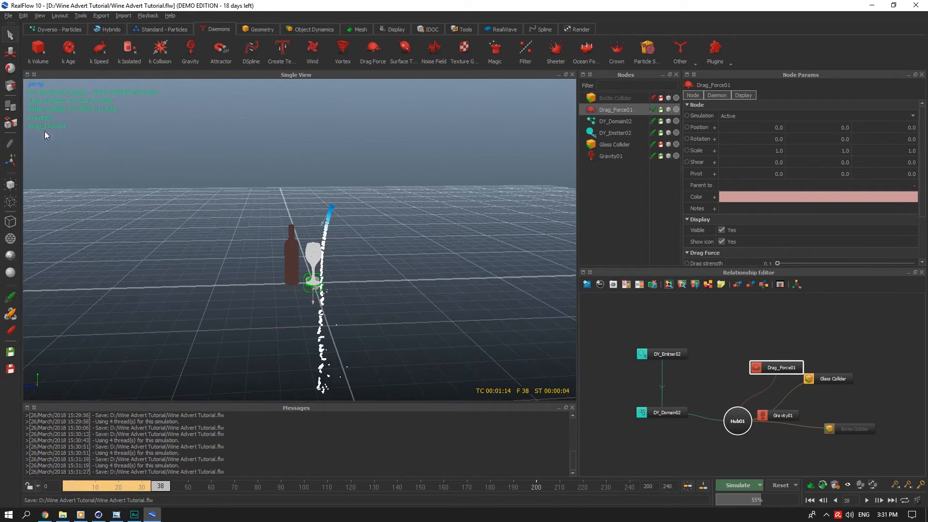
# Add a k Volume daemon to the scene and show its node transform parameters
pyautogui.click(39, 61)
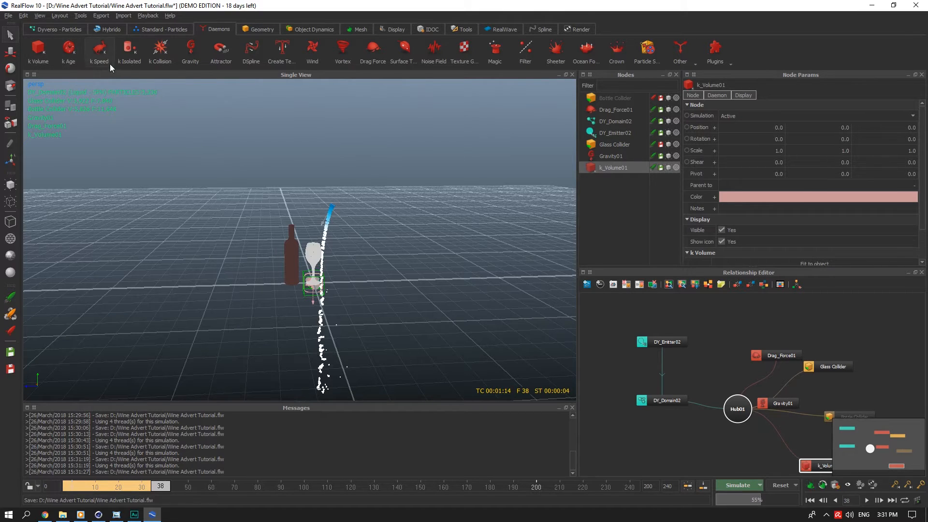
pyautogui.keyDown('alt'); pyautogui.moveTo(399, 194); pyautogui.dragTo(399, 211); pyautogui.keyUp('alt')
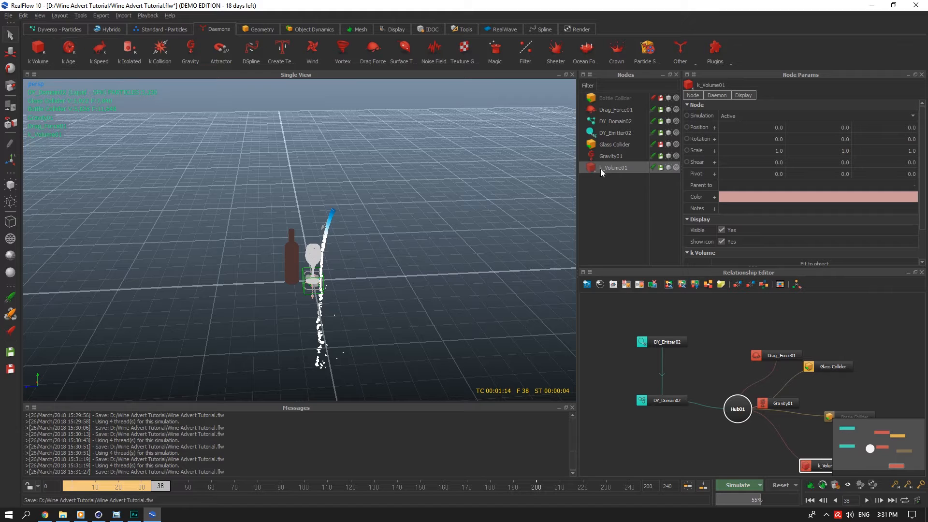
pyautogui.keyDown('alt'); pyautogui.moveTo(335, 276); pyautogui.dragTo(328, 279); pyautogui.keyUp('alt')
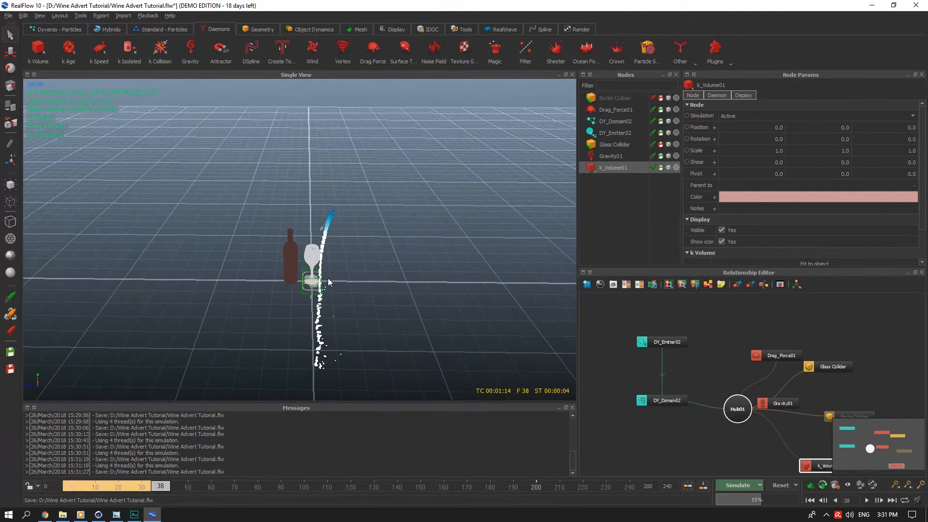
pyautogui.click(697, 95)
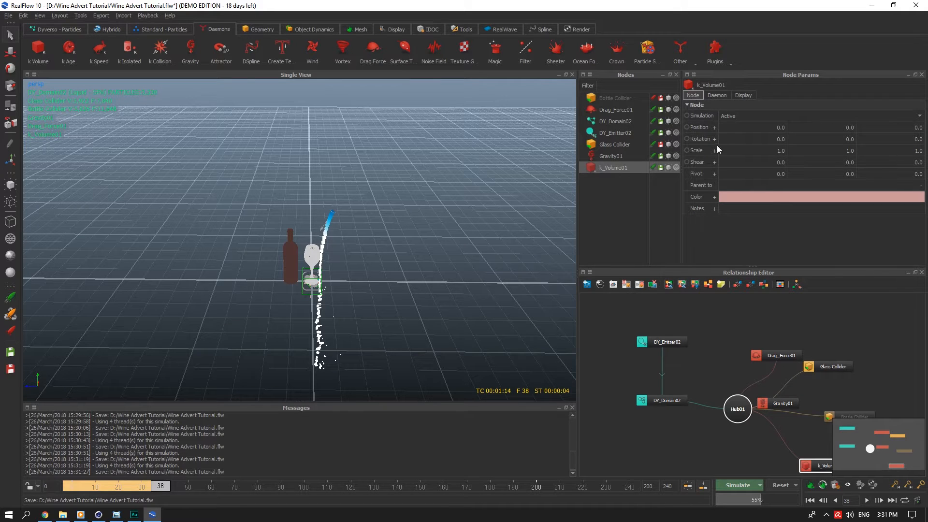
# Set the k Volume daemon's scale to 15 on all three axes
pyautogui.click(744, 151)
pyautogui.write('15')
pyautogui.press('Tab')
pyautogui.write('15')
pyautogui.press('Tab')
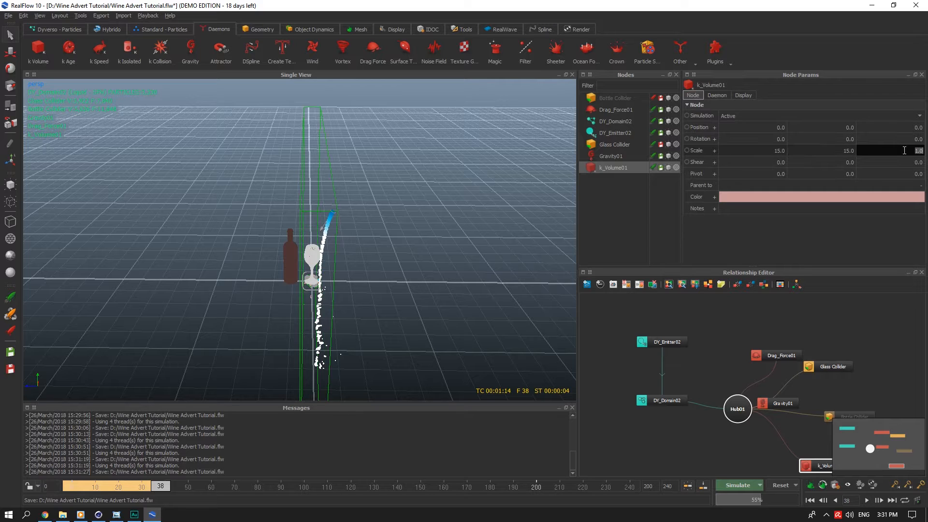
pyautogui.write('15')
pyautogui.press('Return')
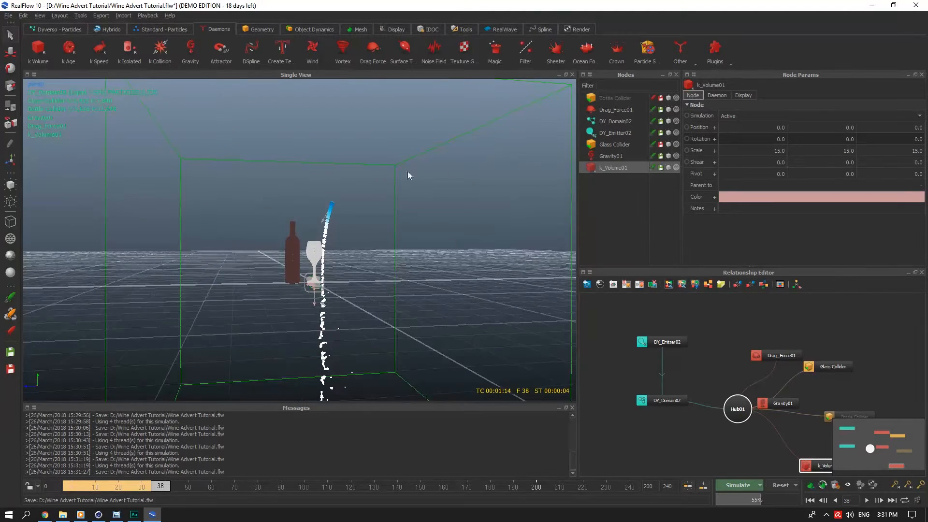
# Set the k Volume daemon's scale to 10 on all three axes
pyautogui.click(813, 151)
pyautogui.write('10')
pyautogui.press('Return')
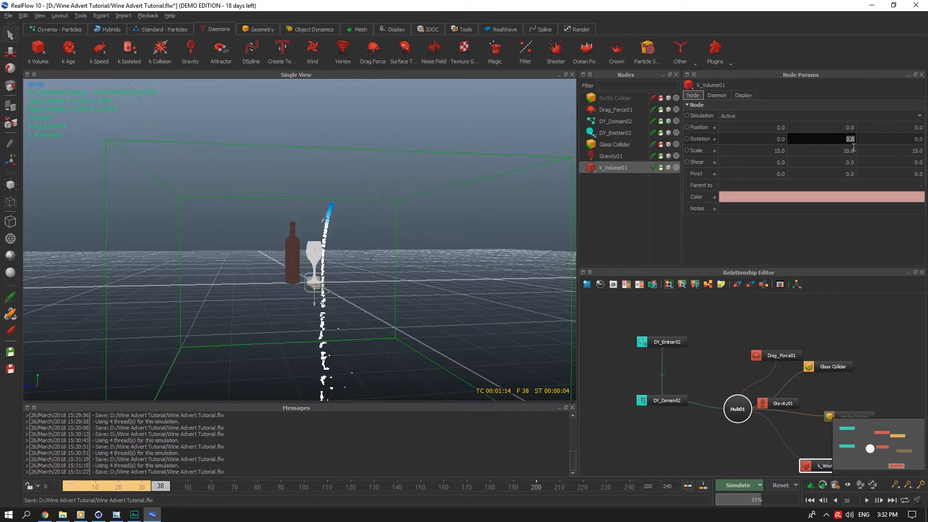
pyautogui.click(774, 151)
pyautogui.write('10')
pyautogui.click(895, 150)
pyautogui.write('10')
pyautogui.click(870, 139)
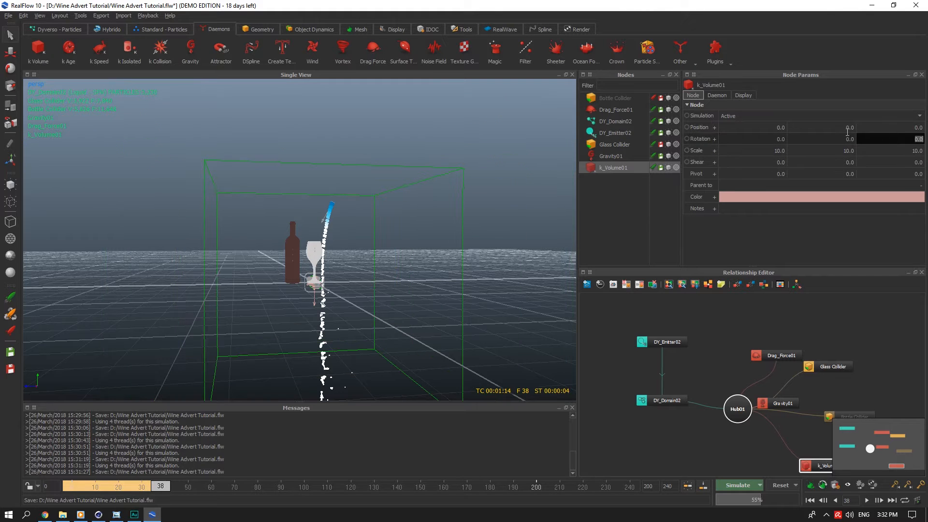
# Raise the k Volume daemon by setting its Y position to 5, and save the scene
pyautogui.click(844, 128)
pyautogui.write('5')
pyautogui.click(834, 140)
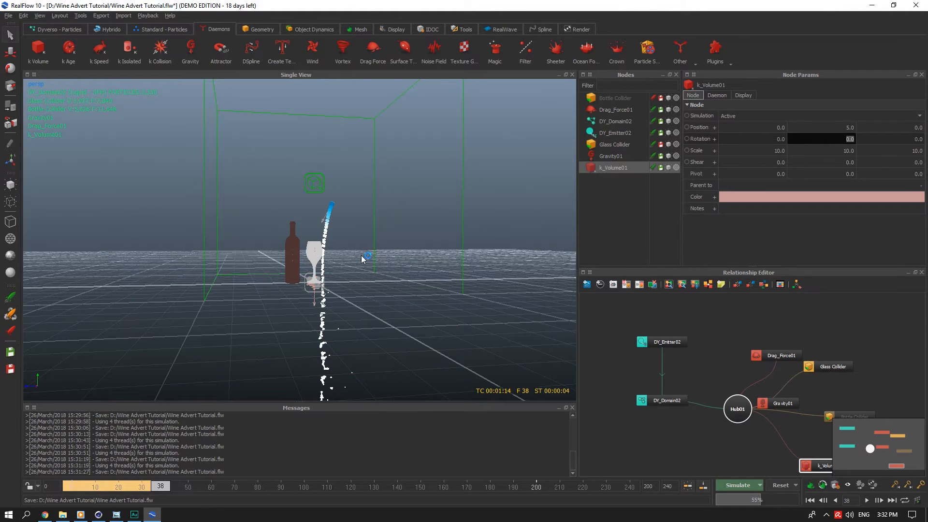
pyautogui.keyDown('alt'); pyautogui.moveTo(362, 255); pyautogui.dragTo(337, 255); pyautogui.keyUp('alt')
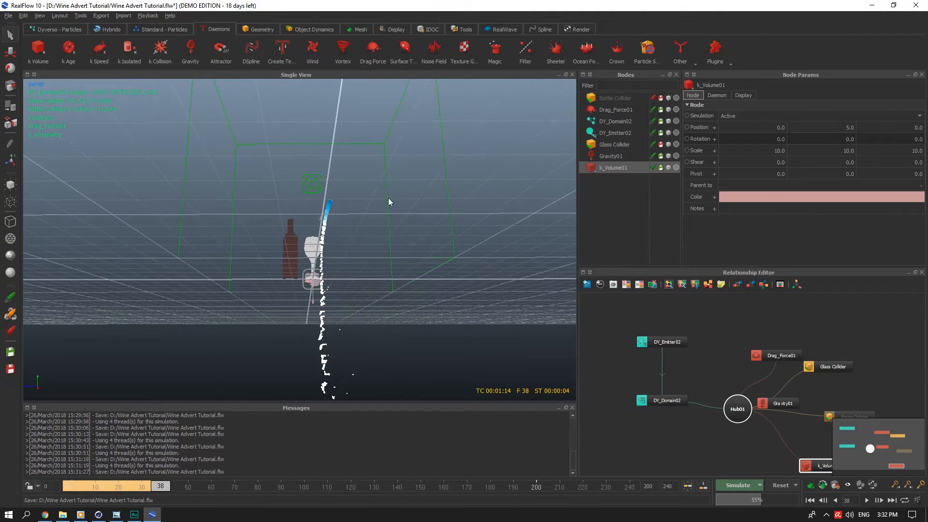
pyautogui.keyDown('alt'); pyautogui.moveTo(389, 201); pyautogui.dragTo(398, 343); pyautogui.keyUp('alt')
pyautogui.scroll(-3, 431, 233)
pyautogui.hotkey('ctrl', 's')
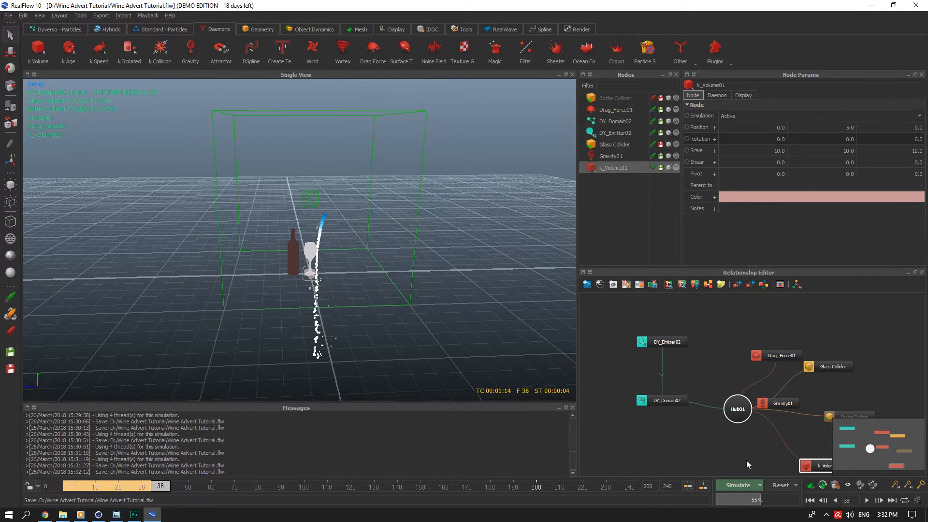
# Reset and rerun the simulation to frame 54, save the scene, and inspect the liquid stream around the glass
pyautogui.click(775, 485)
pyautogui.click(452, 260)
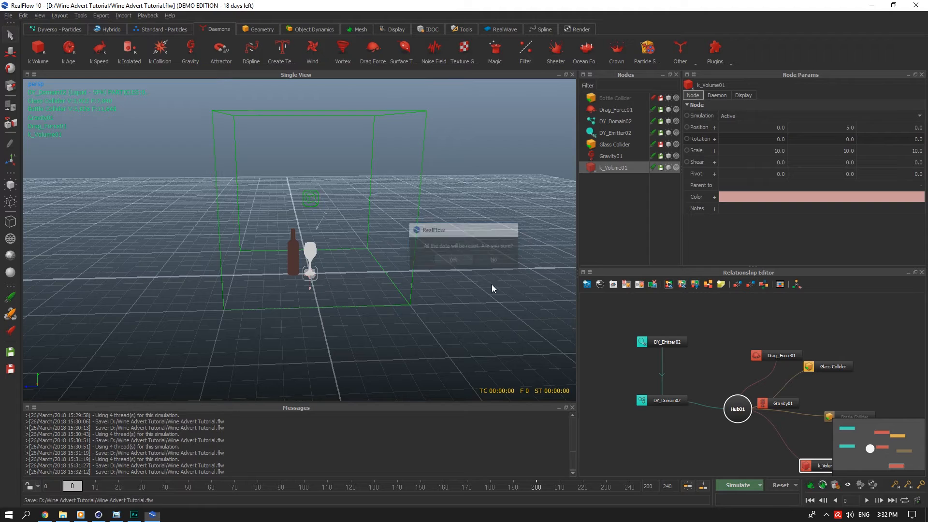
pyautogui.click(734, 485)
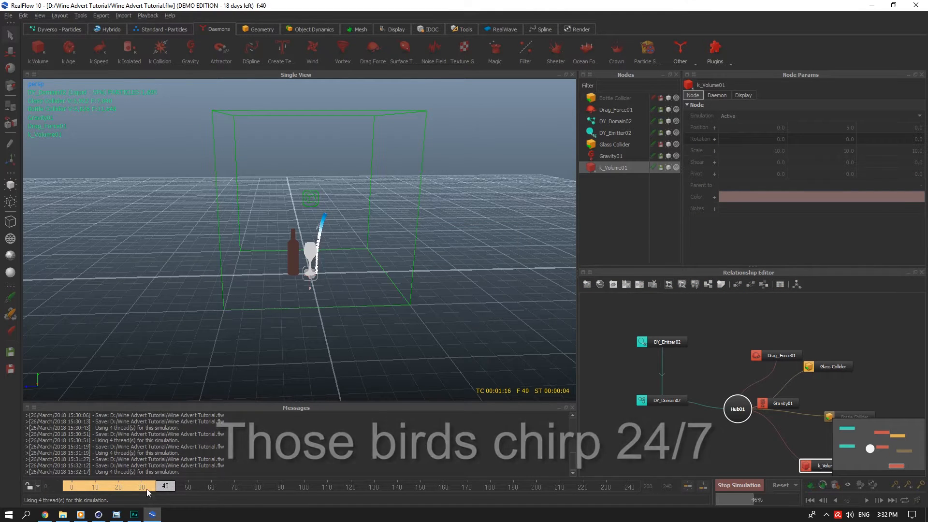
pyautogui.click(738, 485)
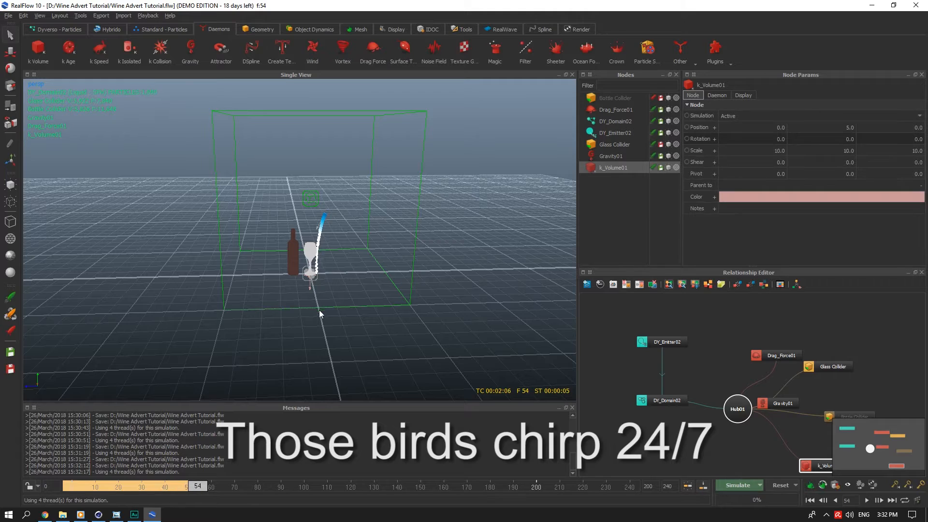
pyautogui.keyDown('alt'); pyautogui.moveTo(319, 311); pyautogui.dragTo(301, 321, button='middle'); pyautogui.keyUp('alt')
pyautogui.keyDown('alt'); pyautogui.moveTo(301, 321); pyautogui.dragTo(303, 332); pyautogui.keyUp('alt')
pyautogui.scroll(3, 304, 332)
pyautogui.hotkey('ctrl', 's')
pyautogui.keyDown('alt'); pyautogui.moveTo(341, 325); pyautogui.dragTo(353, 280, button='middle'); pyautogui.keyUp('alt')
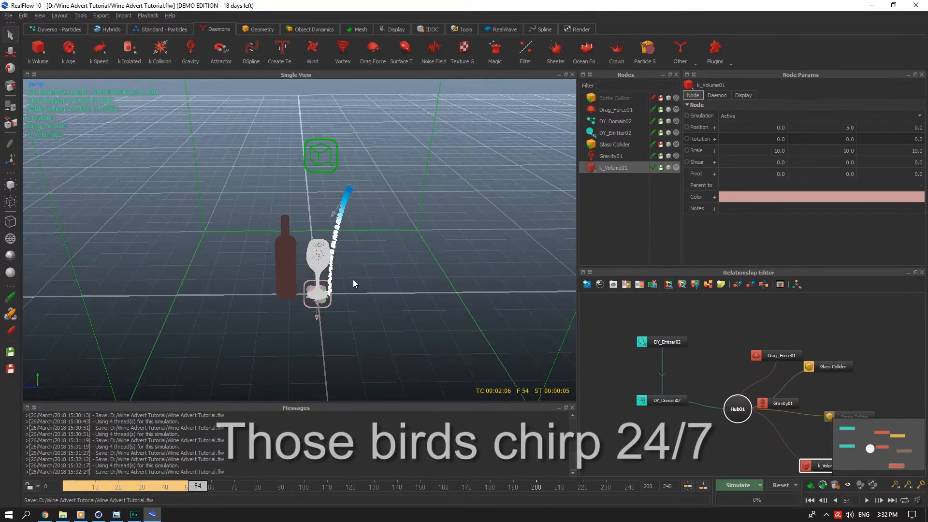
pyautogui.scroll(4, 353, 279)
pyautogui.keyDown('alt'); pyautogui.moveTo(358, 276); pyautogui.dragTo(370, 258); pyautogui.keyUp('alt')
pyautogui.keyDown('alt'); pyautogui.moveTo(371, 258); pyautogui.dragTo(366, 273, button='middle'); pyautogui.keyUp('alt')
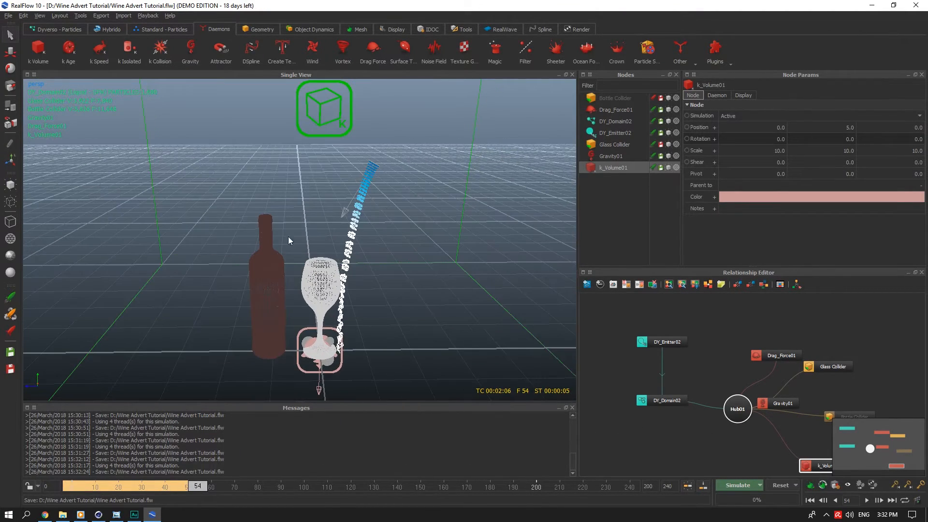
# Shift DY_Emitter02 slightly along its Z axis, rotate it slightly, and save the scene
pyautogui.click(10, 51)
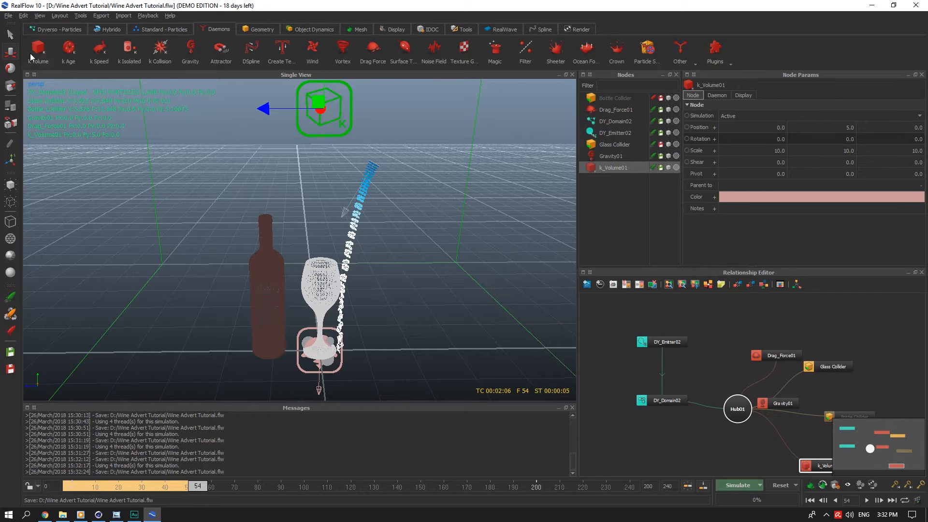
pyautogui.click(625, 122)
pyautogui.click(621, 133)
pyautogui.moveTo(325, 134); pyautogui.dragTo(343, 140)
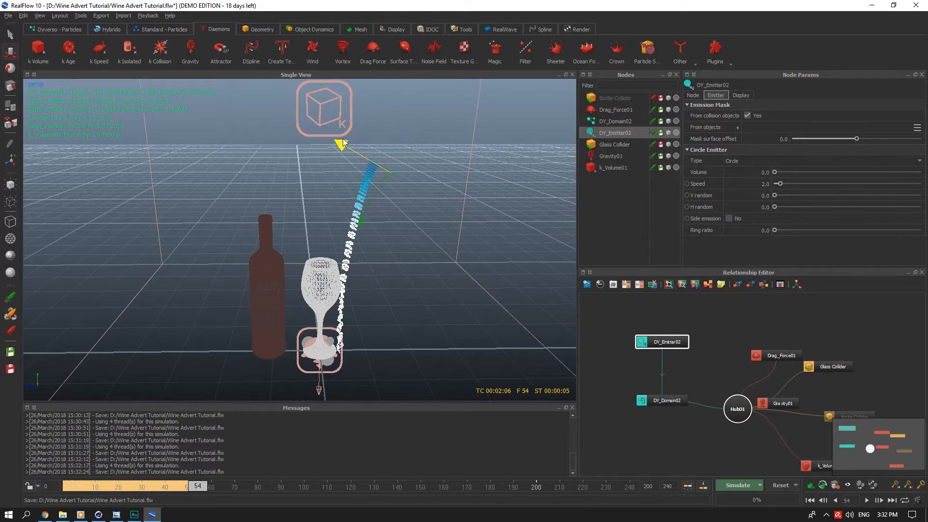
pyautogui.press('e')
pyautogui.moveTo(385, 115); pyautogui.dragTo(383, 115)
pyautogui.keyDown('alt'); pyautogui.moveTo(387, 109); pyautogui.dragTo(401, 76, button='middle'); pyautogui.keyUp('alt')
pyautogui.hotkey('ctrl', 's')
# Reset the simulation and test the adjusted emitter, stopping at frame 30
pyautogui.click(779, 486)
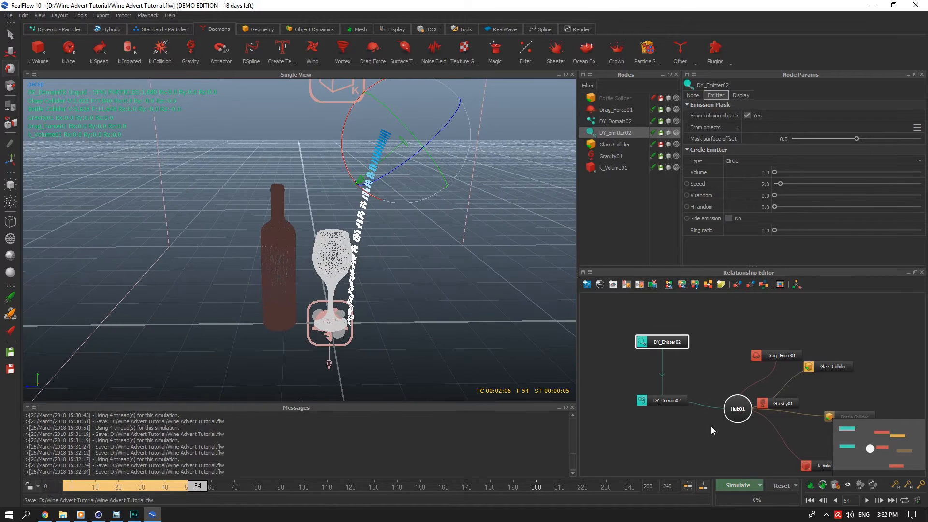
pyautogui.press('Return')
pyautogui.click(734, 485)
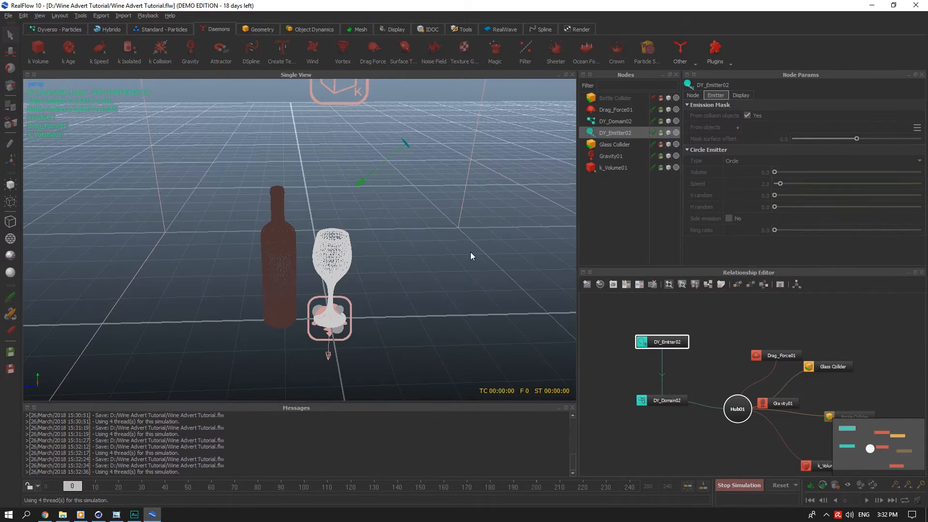
pyautogui.keyDown('alt'); pyautogui.moveTo(465, 254); pyautogui.dragTo(437, 246, button='middle'); pyautogui.keyUp('alt')
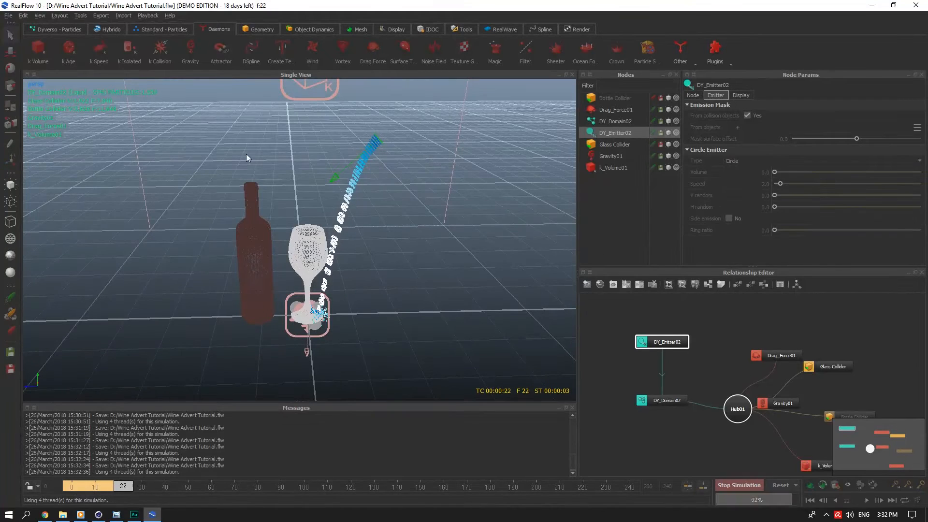
pyautogui.click(738, 485)
# Move DY_Emitter02 slightly lower and rotate it so that it points at a flatter angle toward the glass
pyautogui.press('w')
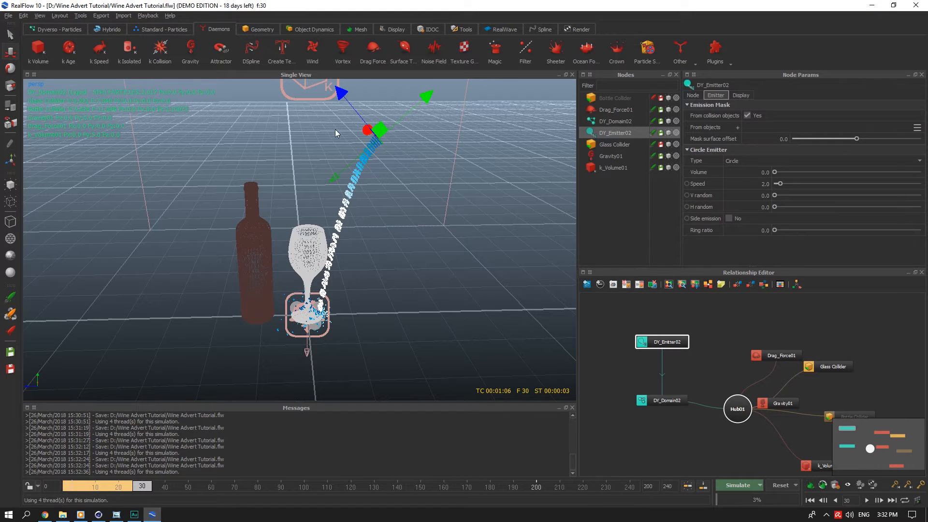
pyautogui.moveTo(424, 99); pyautogui.dragTo(410, 109)
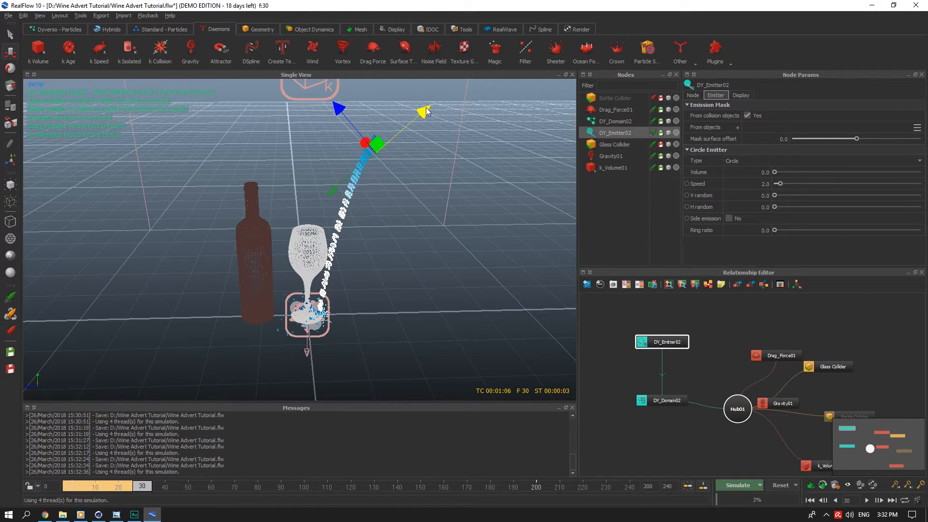
pyautogui.click(11, 69)
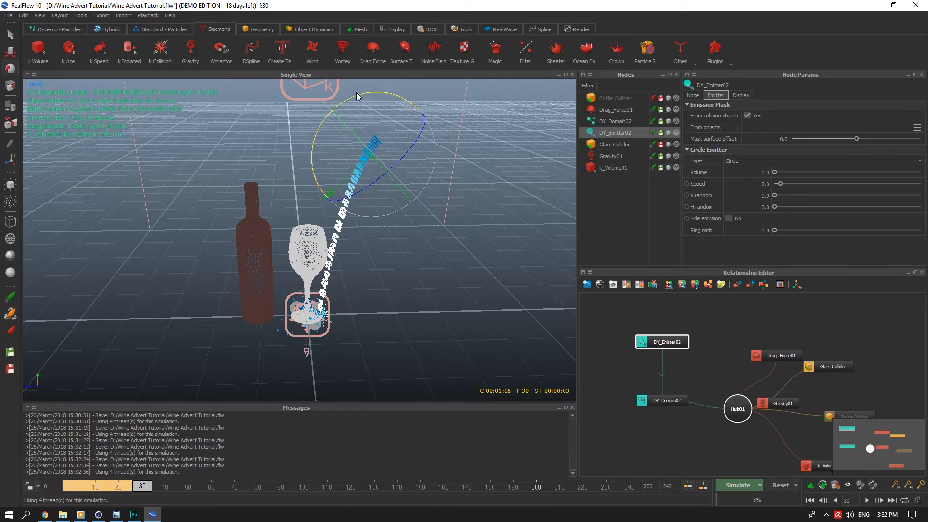
# Reset the simulation and test the flatter emitter angle, stopping at frame 21
pyautogui.click(776, 486)
pyautogui.click(453, 260)
pyautogui.click(730, 485)
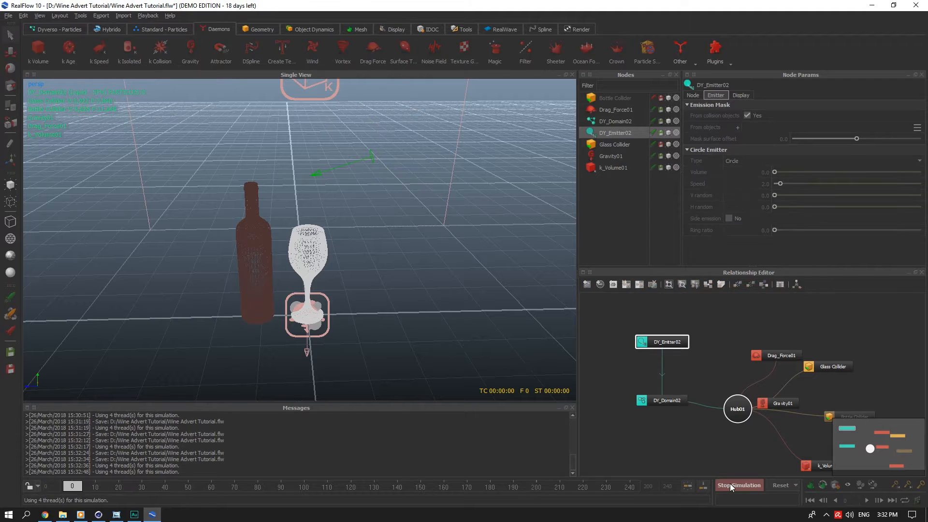
pyautogui.click(731, 485)
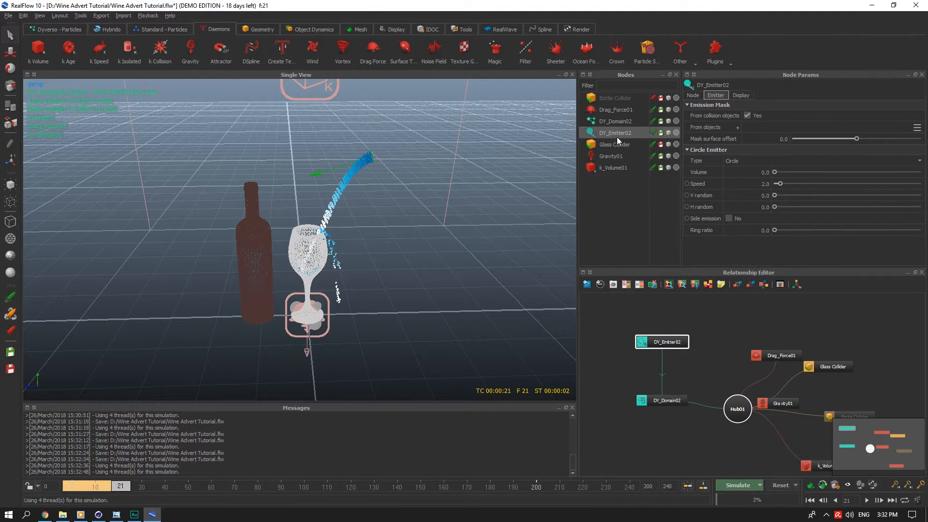
# Set the Dyverso emitter's speed to 3.0 and rerun the simulation from the start to frame 53
pyautogui.doubleClick(765, 196)
pyautogui.click(780, 485)
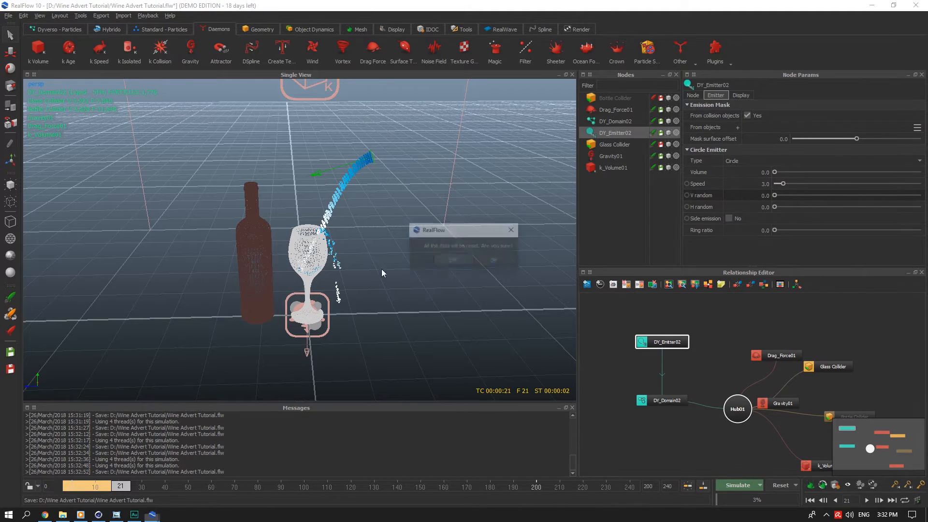
pyautogui.click(450, 261)
pyautogui.click(728, 481)
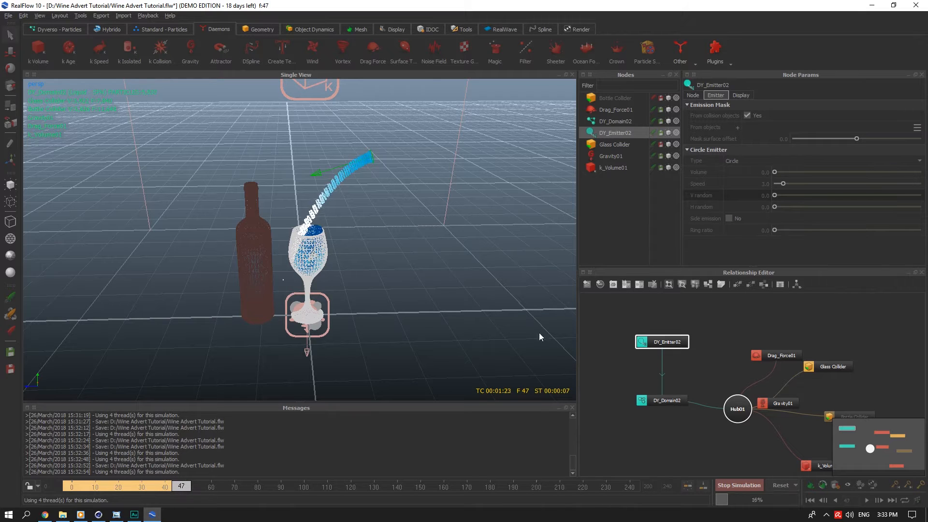
pyautogui.click(742, 486)
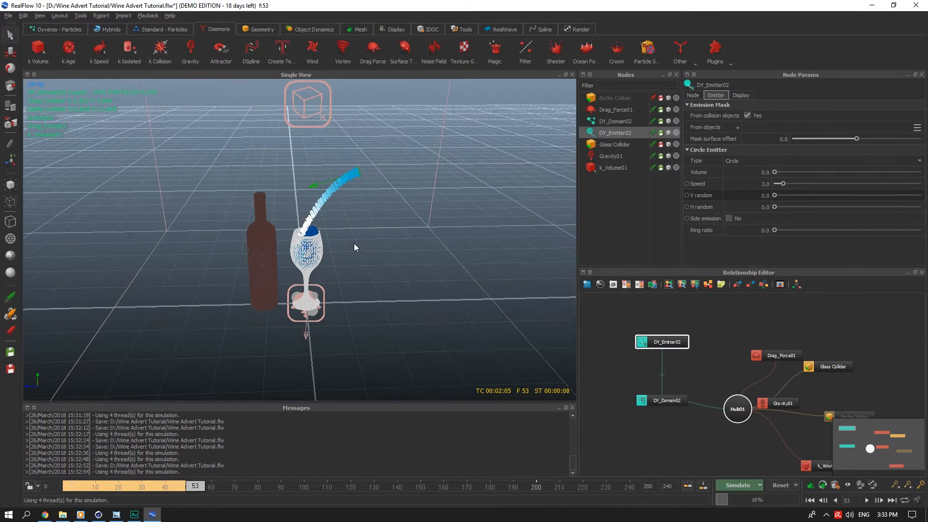
# Rotate DY_Emitter02 by a slight angle, save the scene, and test it from a reset, stopping at frame 15
pyautogui.press('w')
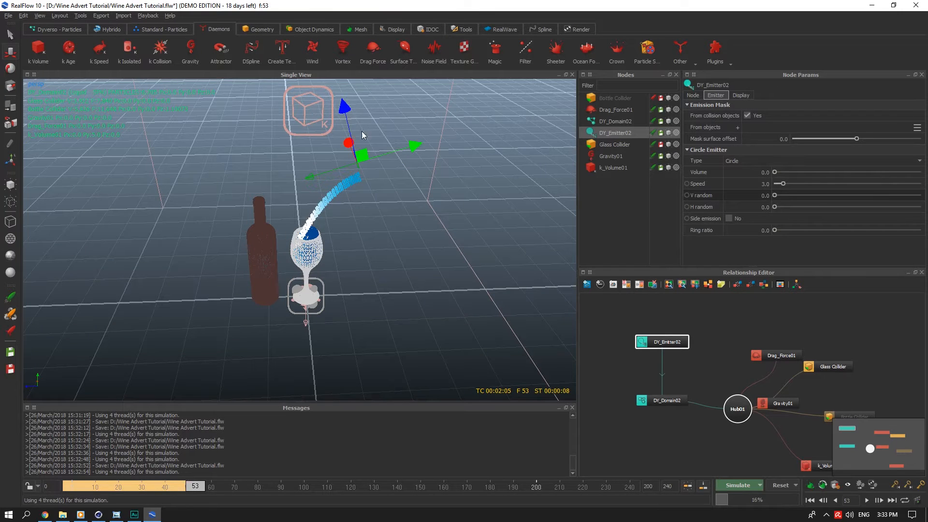
pyautogui.click(11, 68)
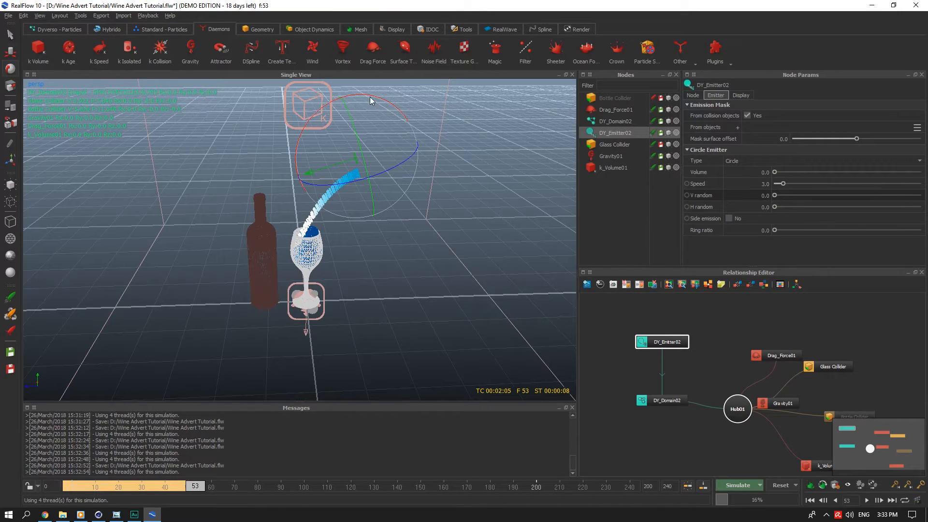
pyautogui.moveTo(369, 96); pyautogui.dragTo(361, 97)
pyautogui.hotkey('ctrl', 's')
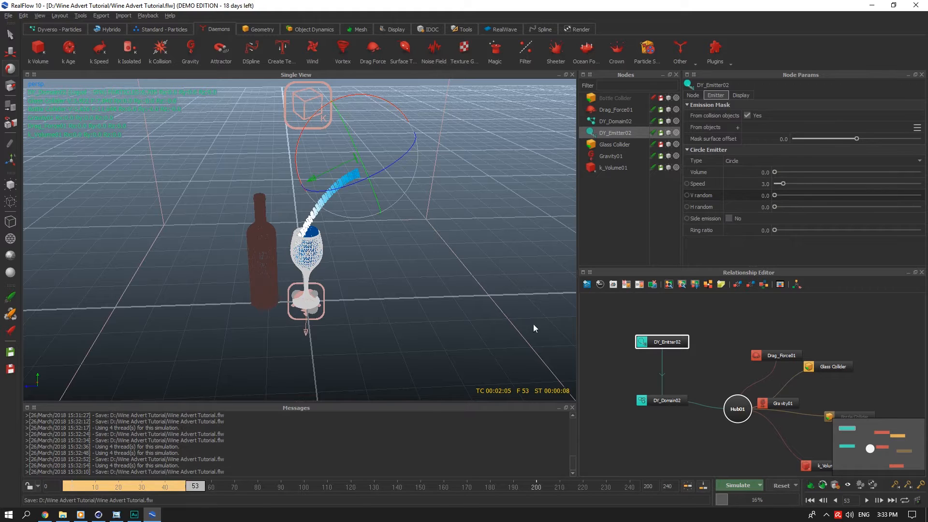
pyautogui.click(452, 261)
pyautogui.click(729, 483)
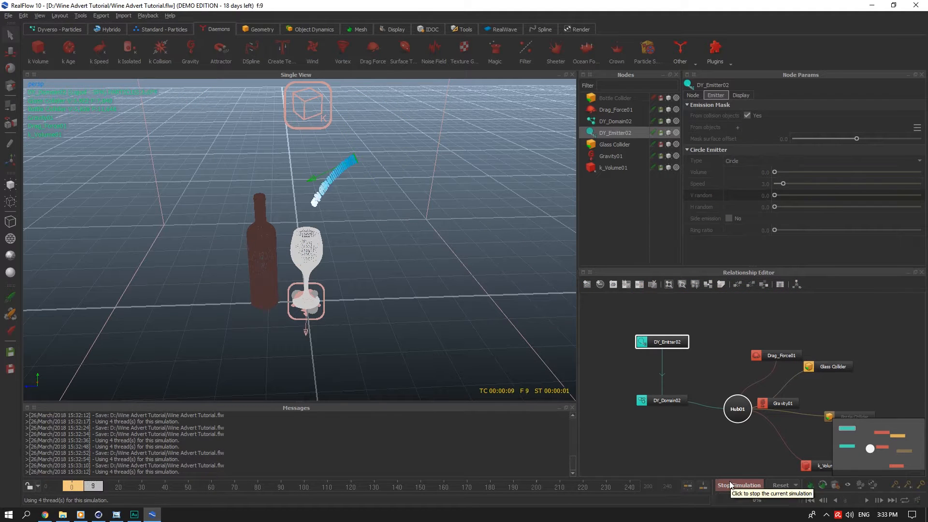
pyautogui.click(731, 485)
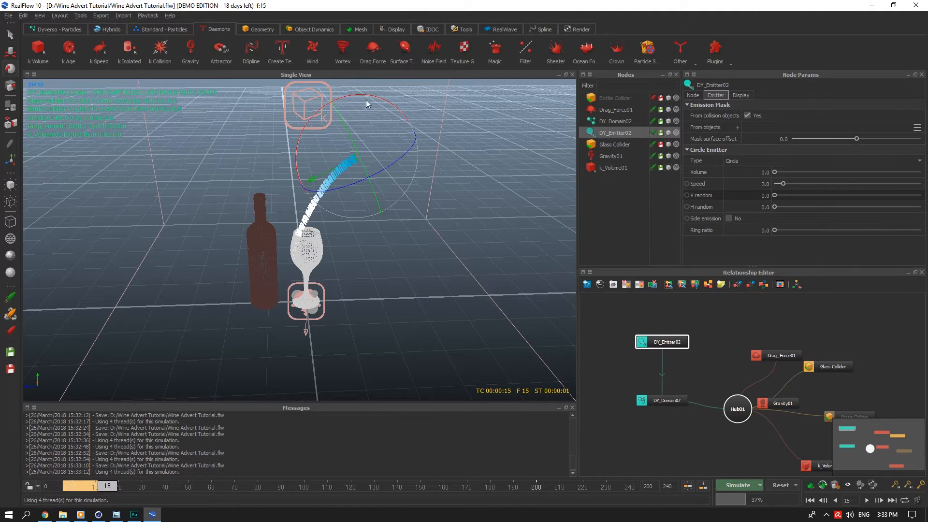
# Rotate DY_Emitter02 slightly further in the same direction, save, and rerun the simulation from the start to frame 32
pyautogui.moveTo(370, 94); pyautogui.dragTo(366, 95)
pyautogui.hotkey('ctrl', 's')
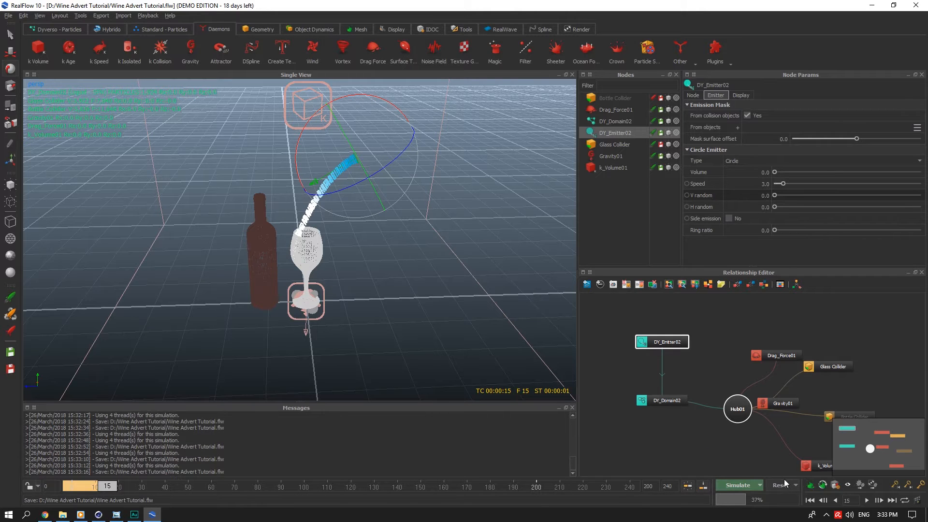
pyautogui.click(782, 485)
pyautogui.press('Return')
pyautogui.click(727, 485)
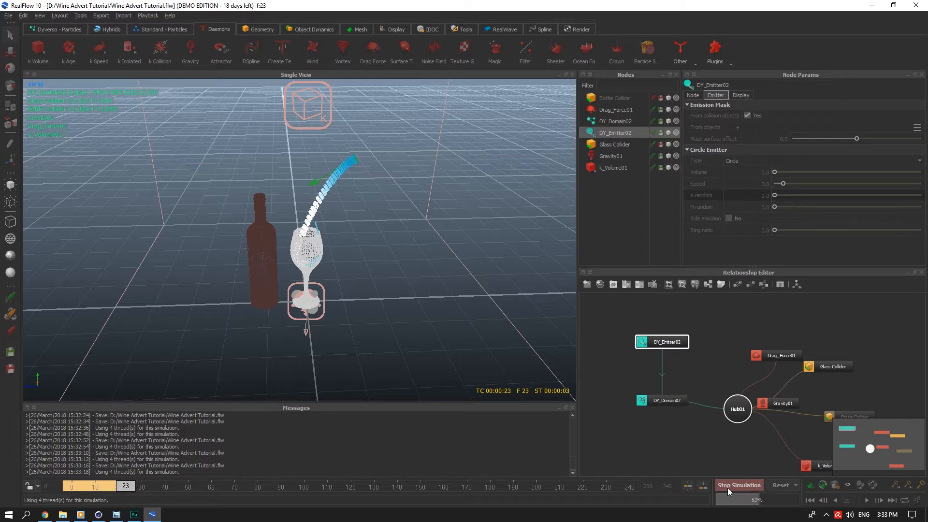
pyautogui.click(727, 486)
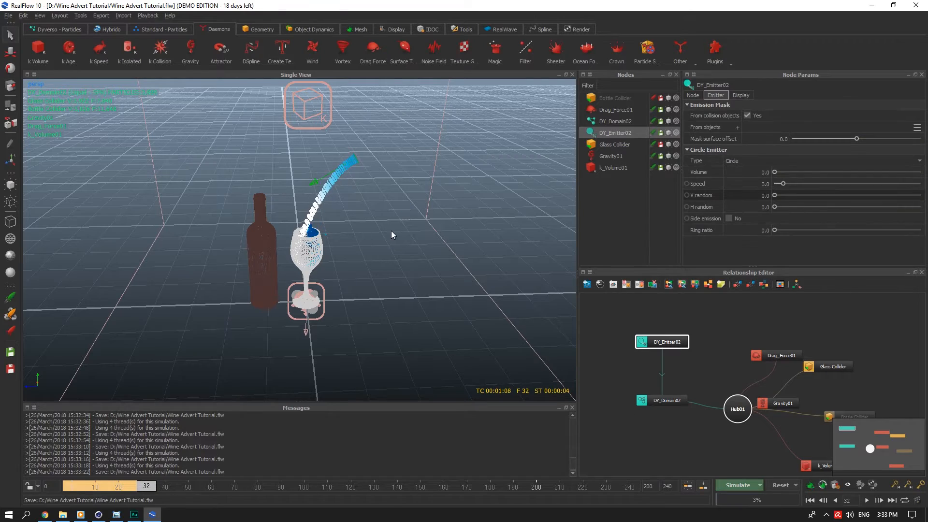
# Examine how the stream hits the glass up close and continue the simulation to frame 41
pyautogui.keyDown('alt'); pyautogui.moveTo(392, 231); pyautogui.dragTo(370, 222); pyautogui.keyUp('alt')
pyautogui.scroll(4, 368, 228)
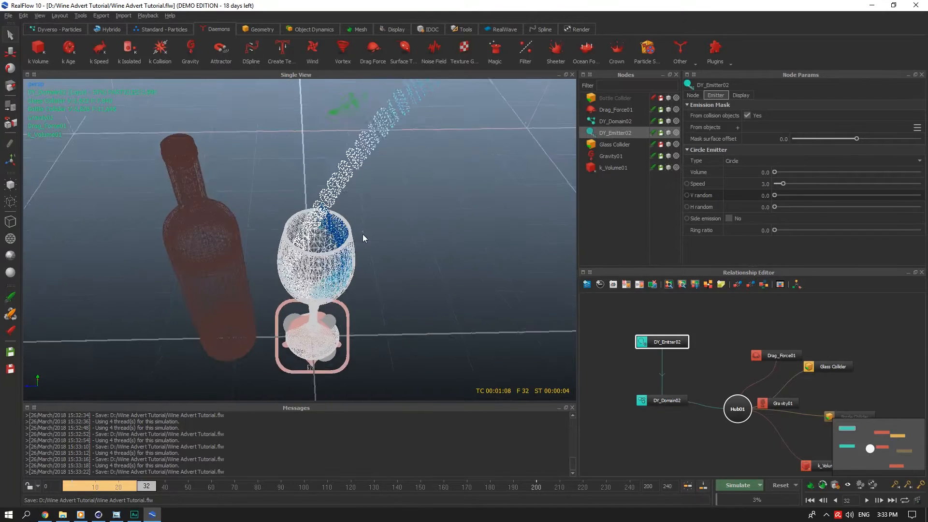
pyautogui.scroll(-4, 363, 237)
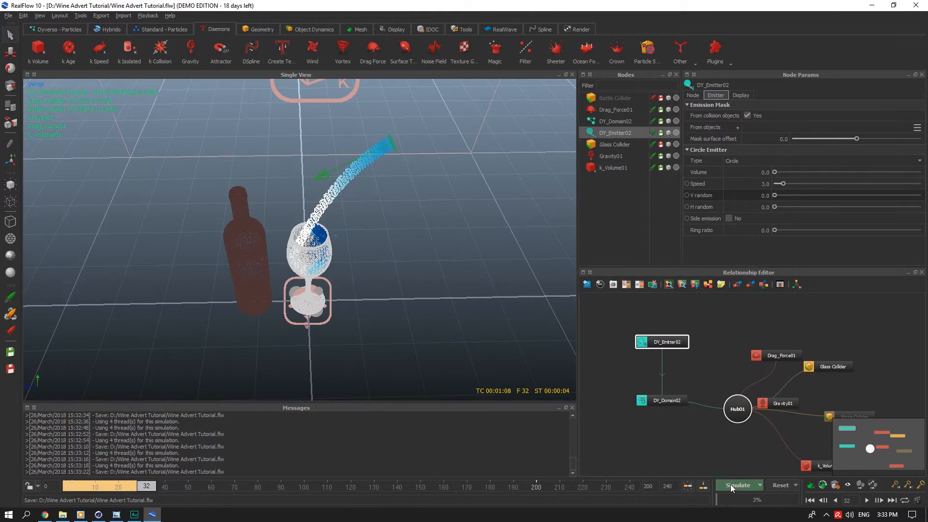
pyautogui.click(730, 485)
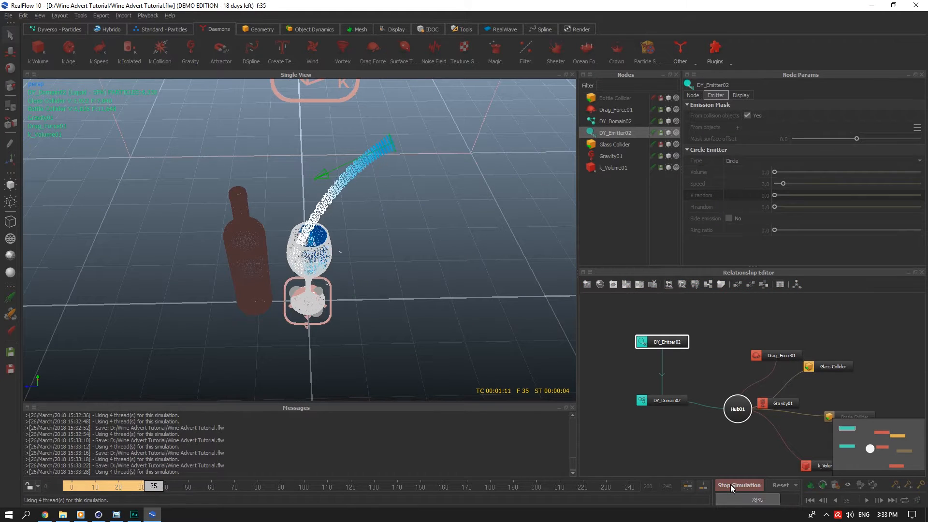
pyautogui.click(730, 485)
# Try nudging DY_Emitter02 along its X axis and rotating it slightly, and save the scene
pyautogui.keyDown('alt'); pyautogui.moveTo(491, 179); pyautogui.dragTo(398, 259); pyautogui.keyUp('alt')
pyautogui.click(11, 54)
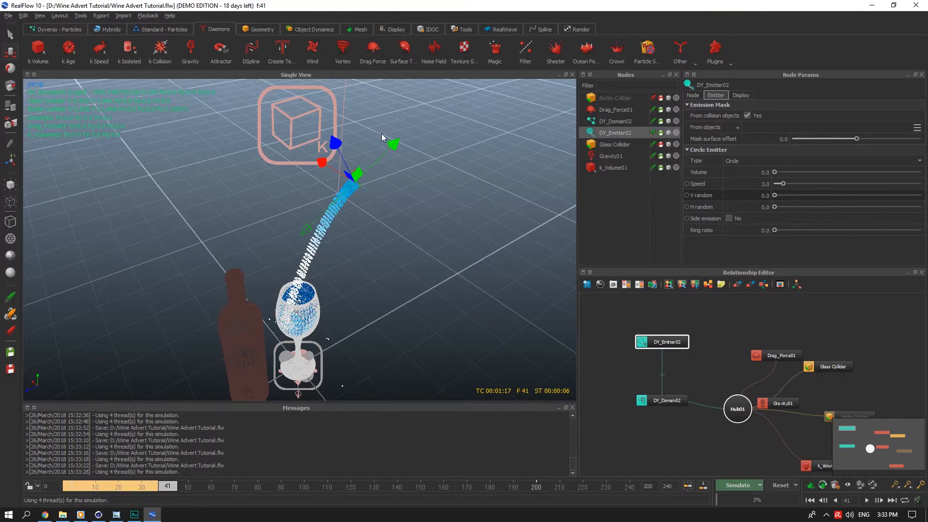
pyautogui.moveTo(326, 161); pyautogui.dragTo(330, 162)
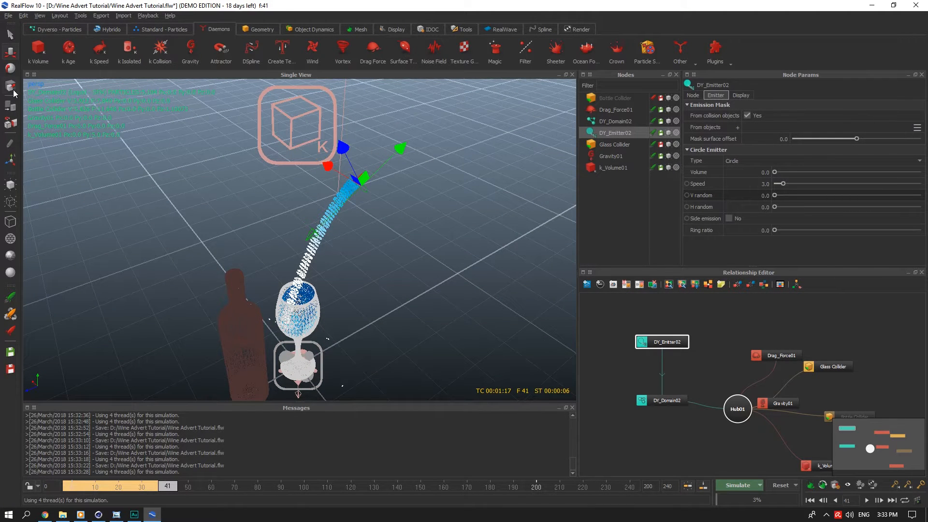
pyautogui.press('e')
pyautogui.moveTo(374, 231); pyautogui.dragTo(369, 233)
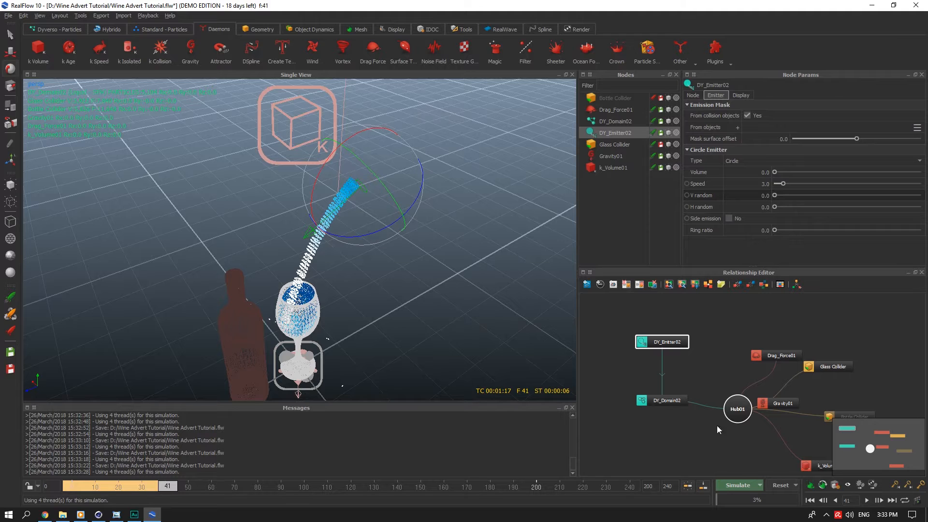
pyautogui.hotkey('ctrl', 's')
# Reset and test the nudged emitter to frame 41, and undo its last rotation and move
pyautogui.click(785, 488)
pyautogui.click(453, 260)
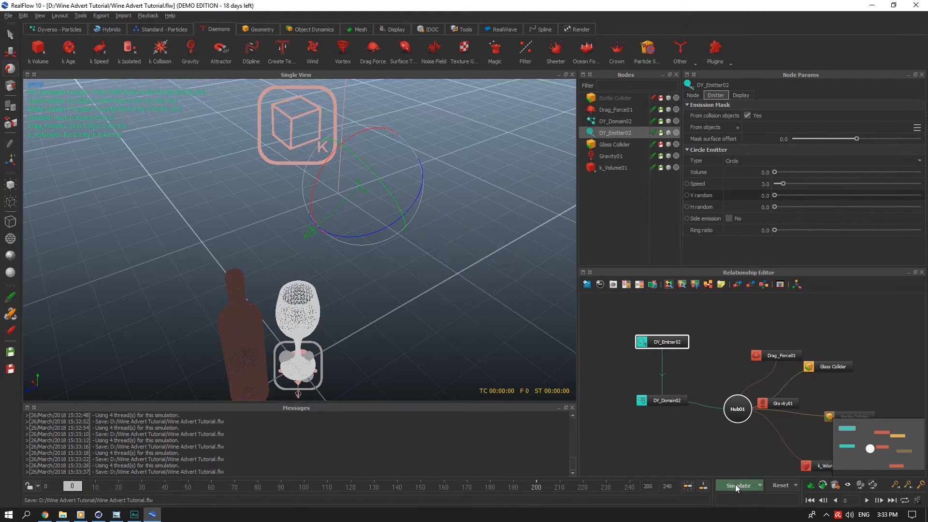
pyautogui.click(736, 485)
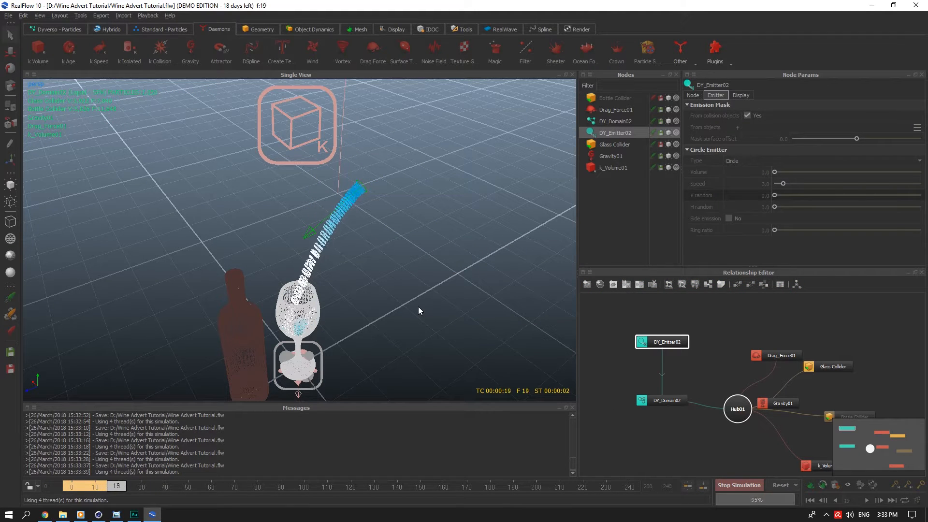
pyautogui.keyDown('alt'); pyautogui.moveTo(431, 284); pyautogui.dragTo(584, 430); pyautogui.keyUp('alt')
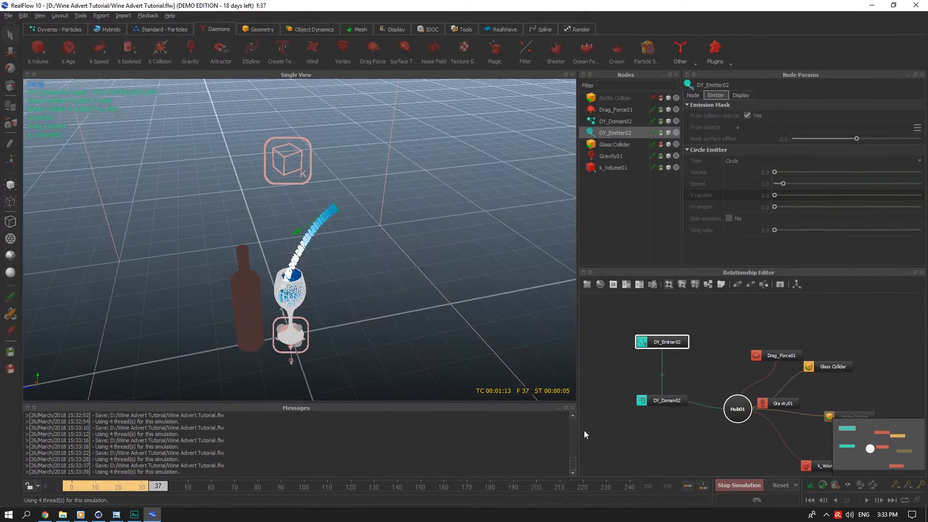
pyautogui.click(726, 486)
pyautogui.hotkey('ctrl', 'z')
pyautogui.hotkey('ctrl', 'z')
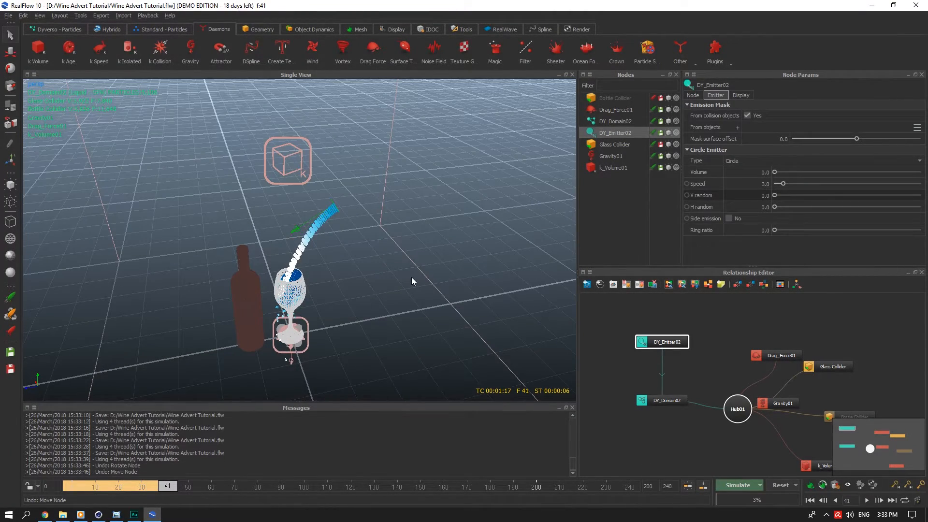
# Reset the simulation and test the restored emitter placement, watching the glass fill and stopping at frame 51
pyautogui.click(776, 484)
pyautogui.click(443, 259)
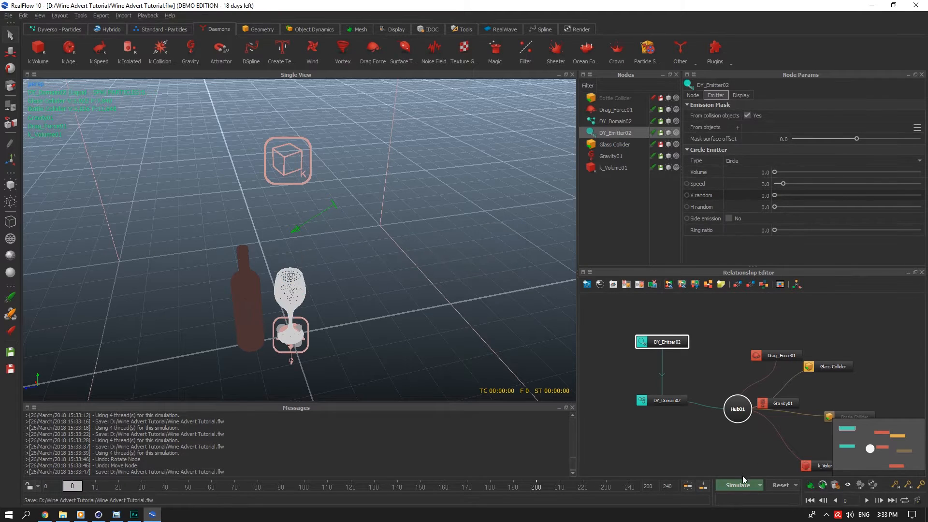
pyautogui.click(742, 483)
pyautogui.keyDown('alt'); pyautogui.moveTo(359, 246); pyautogui.dragTo(364, 222); pyautogui.keyUp('alt')
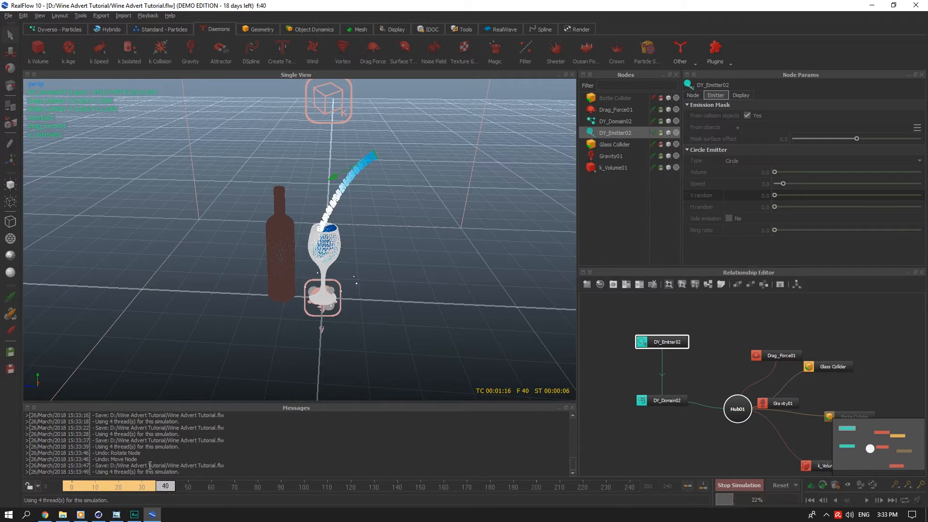
pyautogui.moveTo(398, 354)
pyautogui.keyDown('alt'); pyautogui.mouseDown()
pyautogui.moveTo(414, 326)
pyautogui.moveTo(408, 304)
pyautogui.moveTo(402, 343)
pyautogui.mouseUp(); pyautogui.keyUp('alt')
pyautogui.click(739, 485)
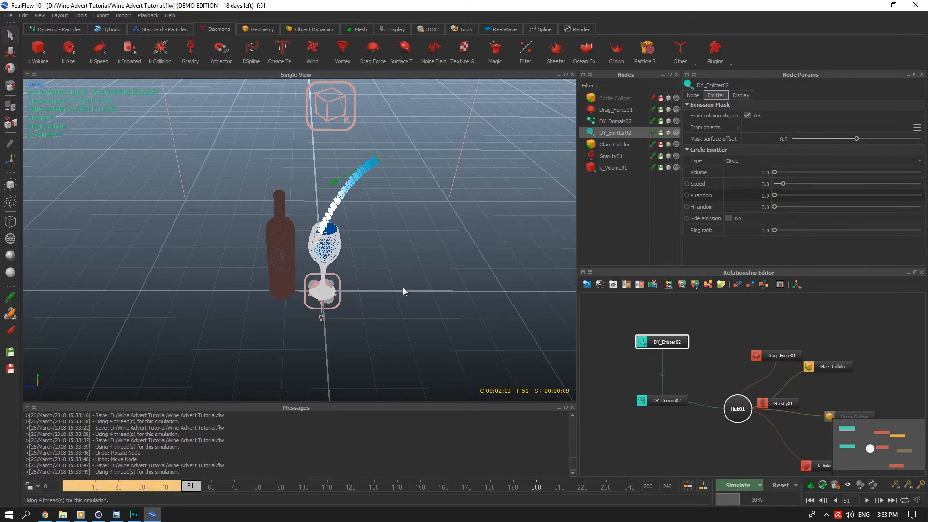
# Try adding a Plane object to the scene, delete it again, and save the scene
pyautogui.click(270, 30)
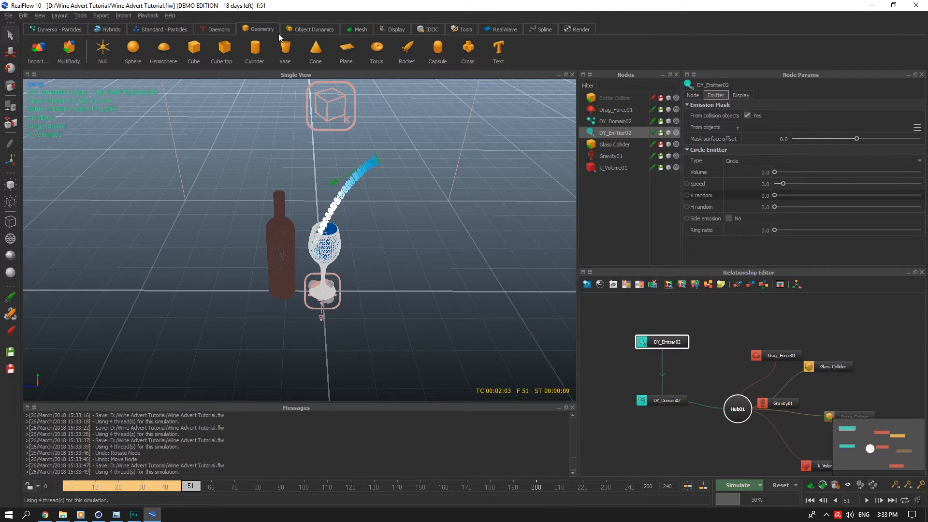
pyautogui.click(346, 49)
pyautogui.keyDown('alt'); pyautogui.moveTo(354, 228); pyautogui.dragTo(385, 272); pyautogui.keyUp('alt')
pyautogui.click(616, 172)
pyautogui.click(619, 180)
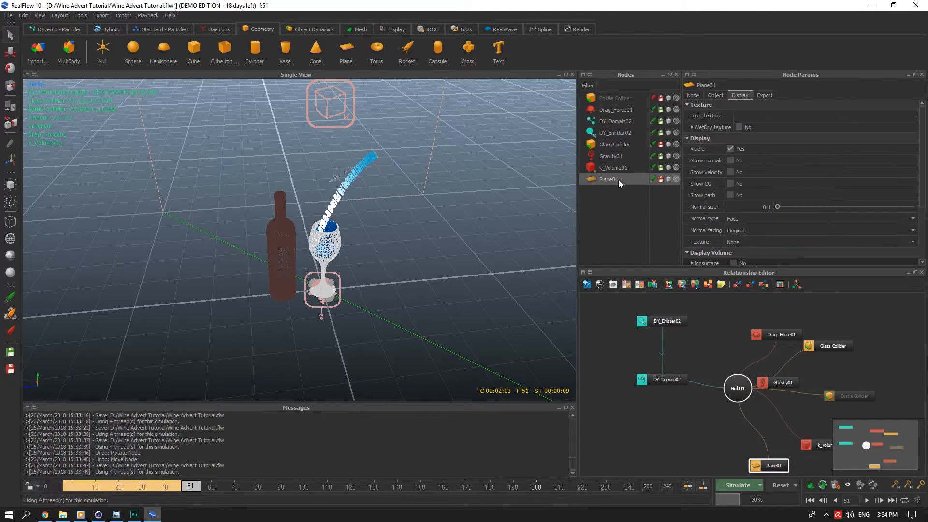
pyautogui.press('Delete')
pyautogui.hotkey('ctrl', 's')
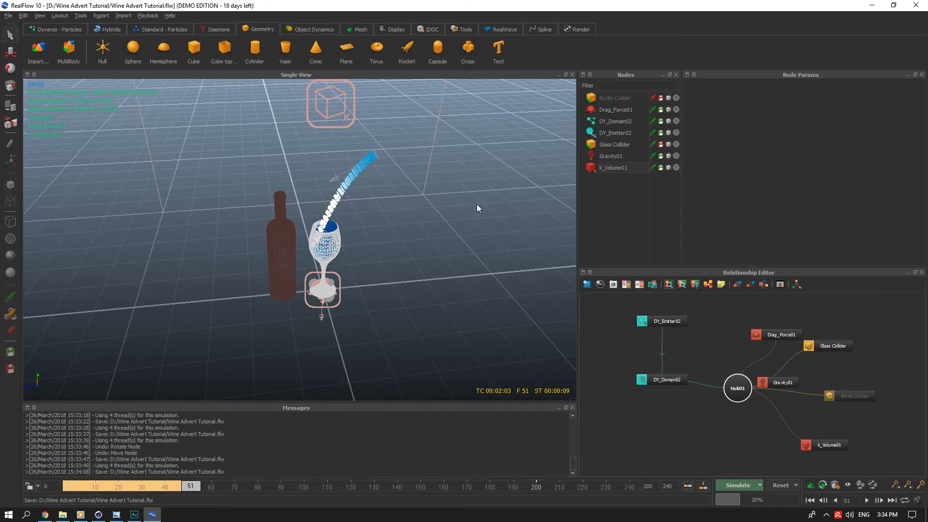
# View the pour from a slightly higher angle and continue the simulation past frame 51
pyautogui.keyDown('alt'); pyautogui.moveTo(477, 204); pyautogui.dragTo(445, 214); pyautogui.keyUp('alt')
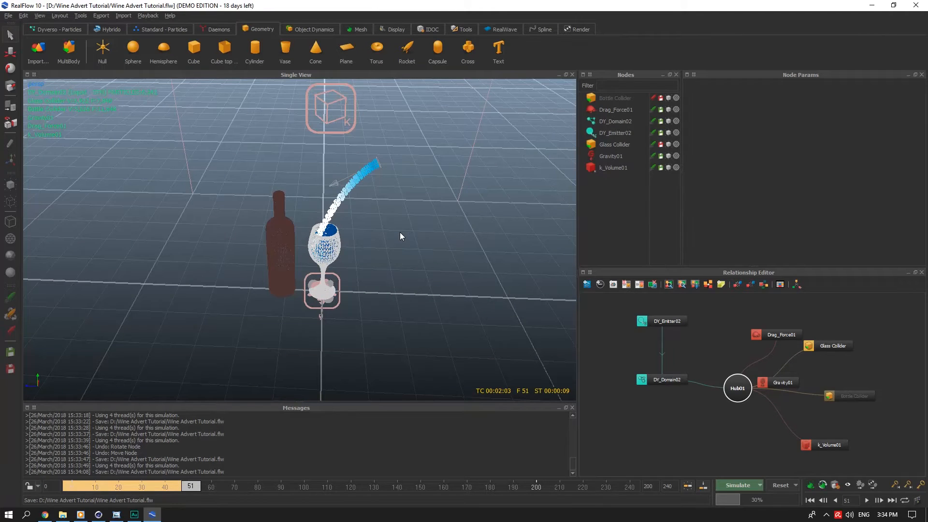
pyautogui.click(221, 30)
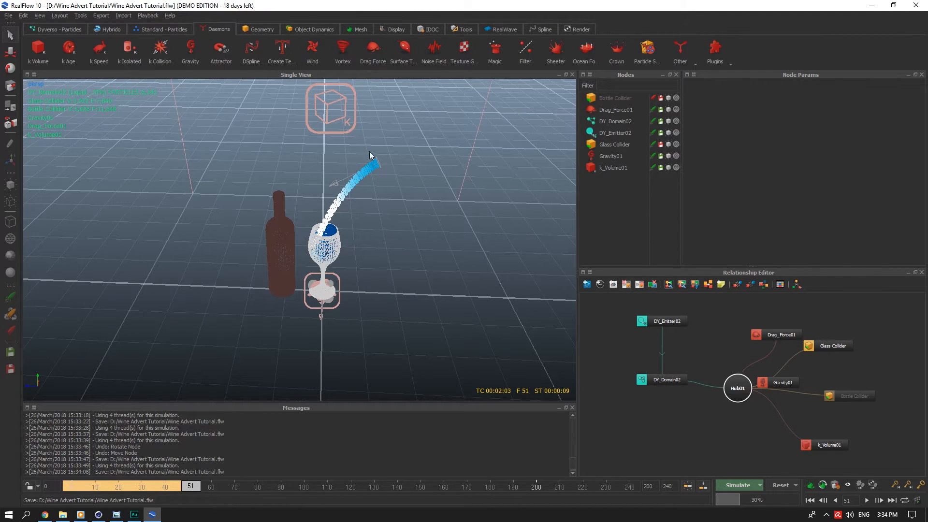
pyautogui.keyDown('alt'); pyautogui.moveTo(369, 152); pyautogui.dragTo(371, 176); pyautogui.keyUp('alt')
pyautogui.click(738, 484)
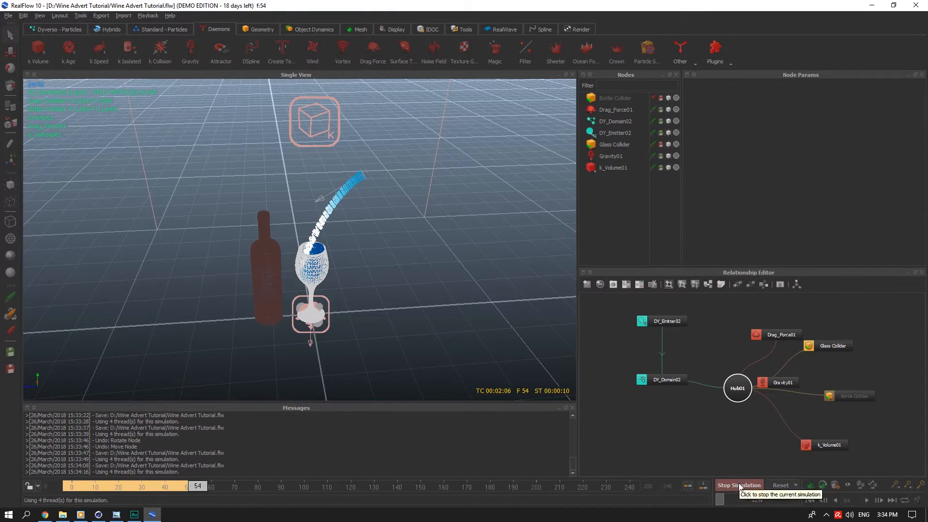
# Enable Use CUDA-GPU for the Dyverso solver in the simulation options and accept the settings
pyautogui.click(760, 485)
pyautogui.click(740, 517)
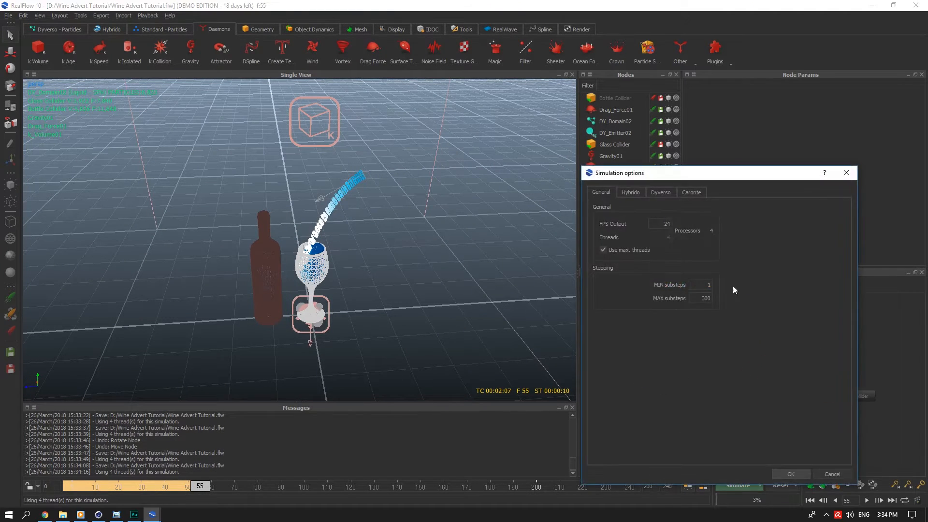
pyautogui.doubleClick(665, 222)
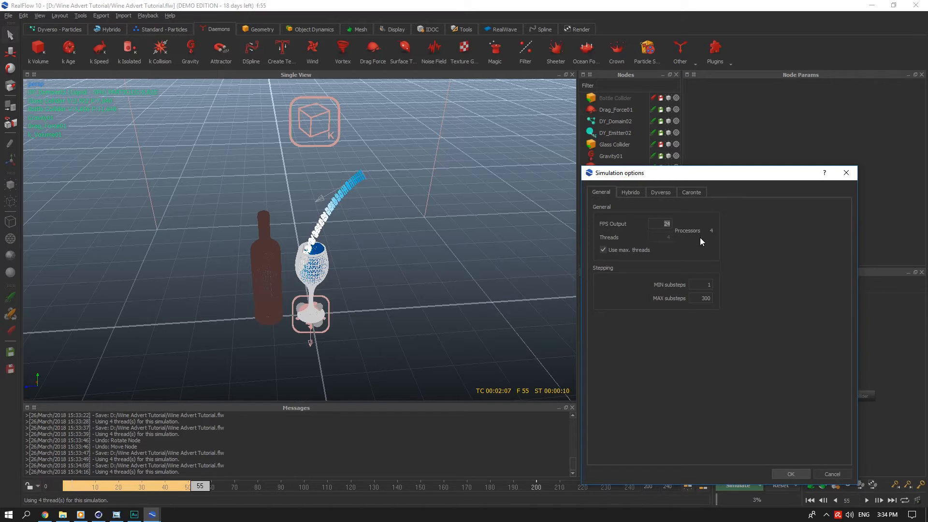
pyautogui.click(660, 193)
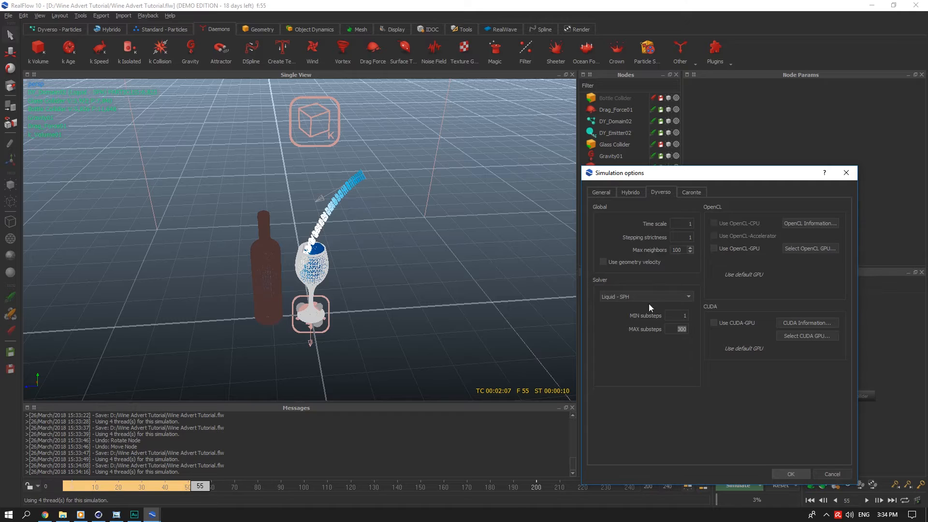
pyautogui.click(714, 323)
pyautogui.click(793, 471)
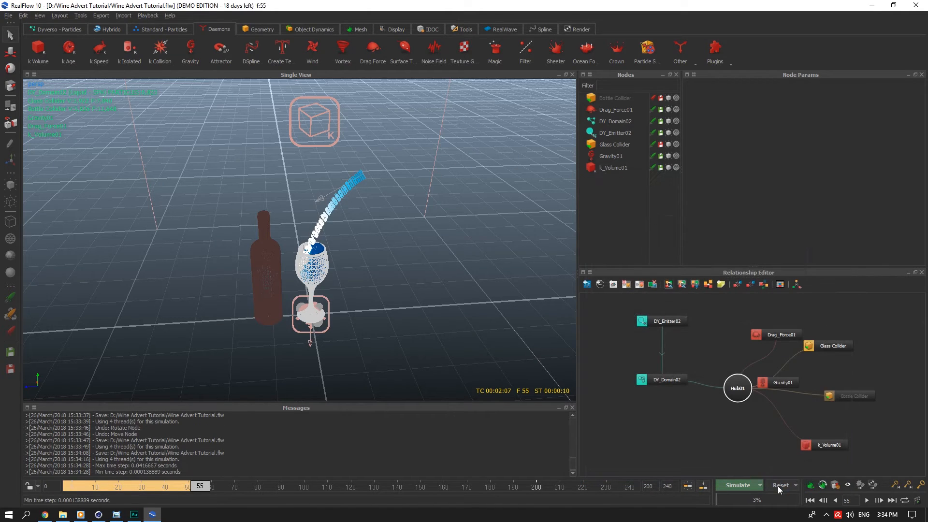
# Reset the simulation and test the CUDA-GPU setting from the start, stopping at frame 25
pyautogui.click(778, 486)
pyautogui.click(451, 260)
pyautogui.click(737, 484)
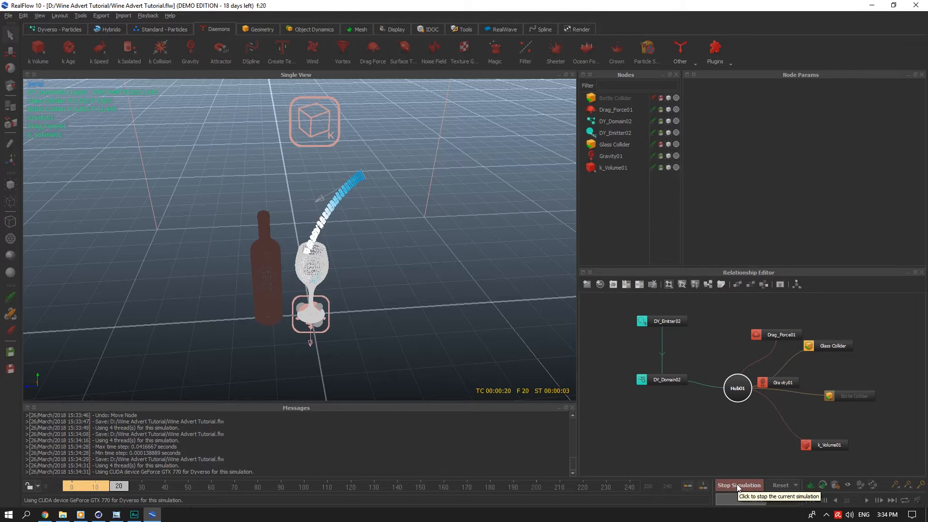
pyautogui.click(738, 486)
# Reopen the simulation options, accept them, and reset the simulation to frame 0
pyautogui.click(759, 486)
pyautogui.click(754, 506)
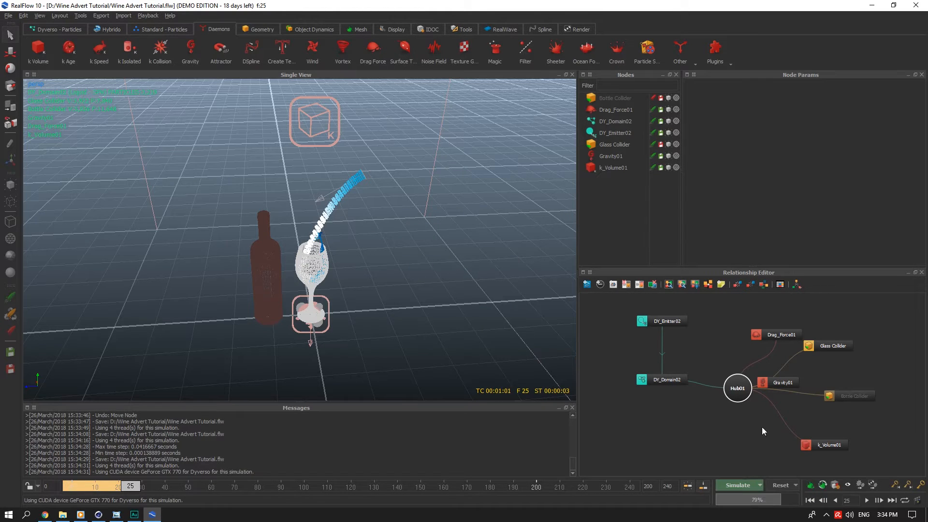
pyautogui.click(796, 476)
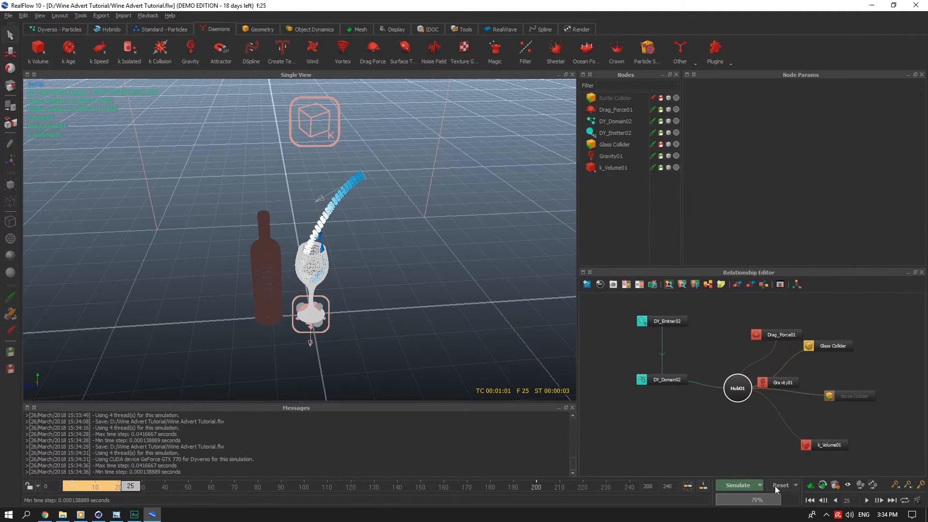
pyautogui.click(775, 486)
pyautogui.click(453, 260)
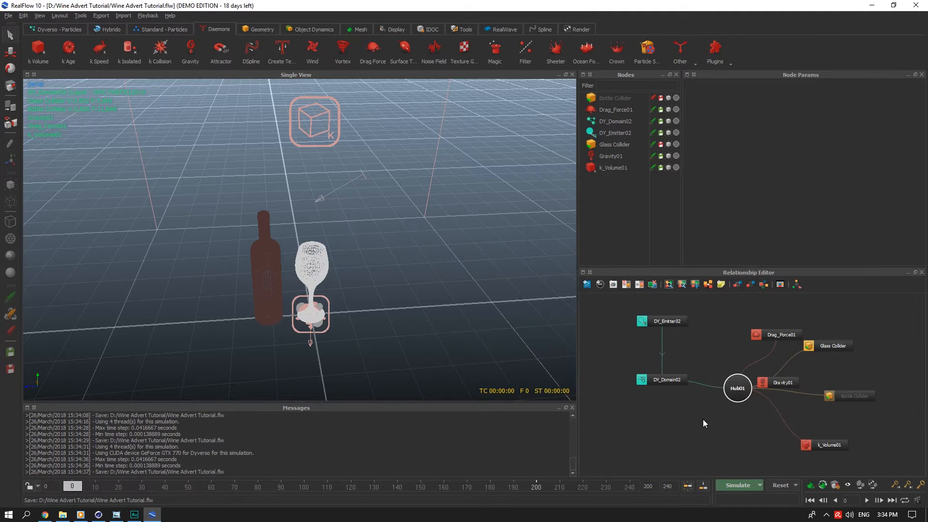
# Simulate the pour to frame 46, inspect it from different angles with the Dyverso domain selected, and save the scene
pyautogui.click(743, 482)
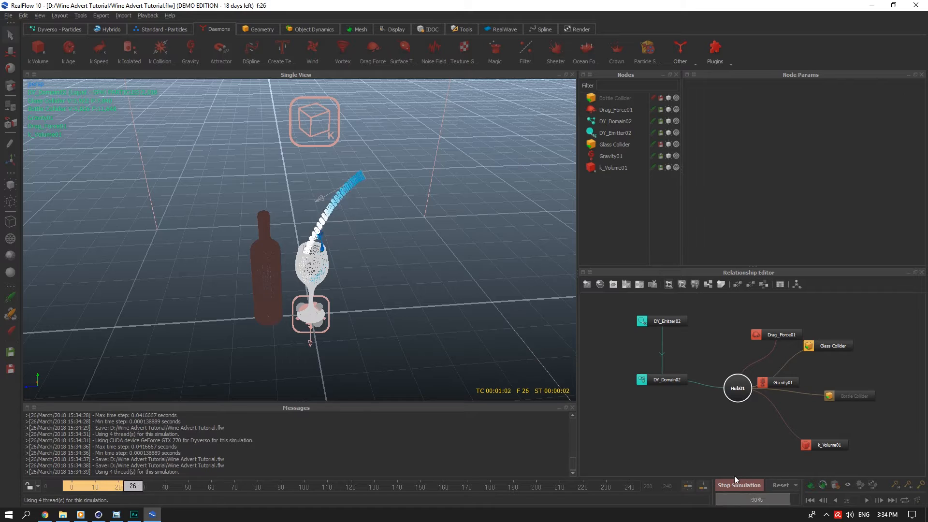
pyautogui.click(728, 482)
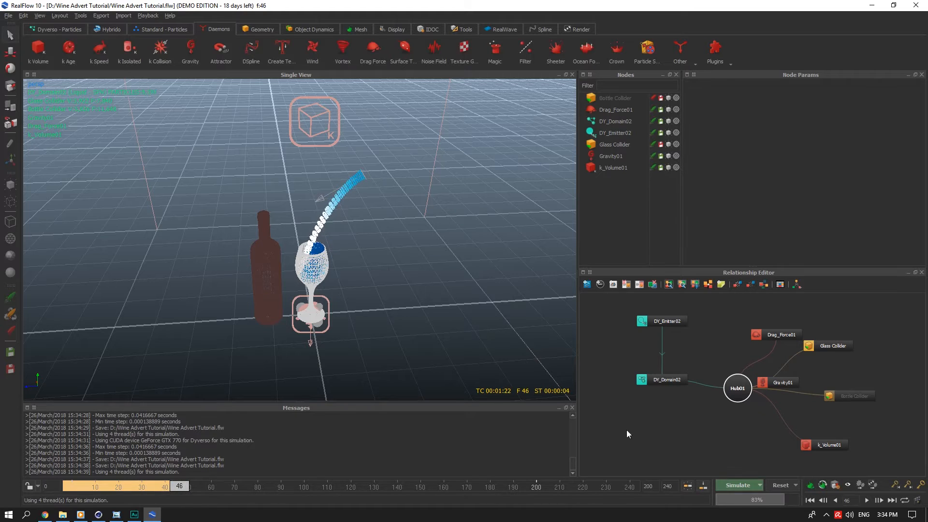
pyautogui.keyDown('alt'); pyautogui.moveTo(542, 377); pyautogui.dragTo(478, 294); pyautogui.keyUp('alt')
pyautogui.click(614, 121)
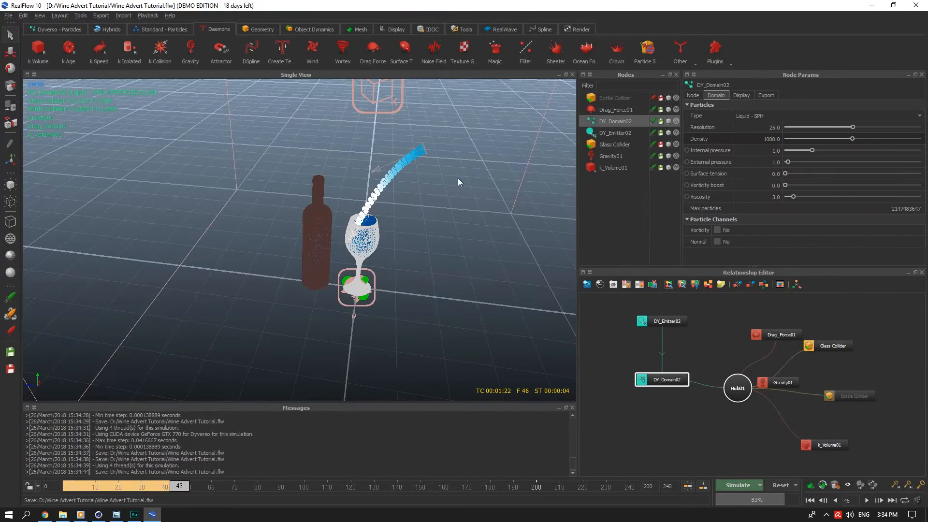
pyautogui.keyDown('alt'); pyautogui.moveTo(457, 178); pyautogui.dragTo(427, 240); pyautogui.keyUp('alt')
pyautogui.hotkey('ctrl', 's')
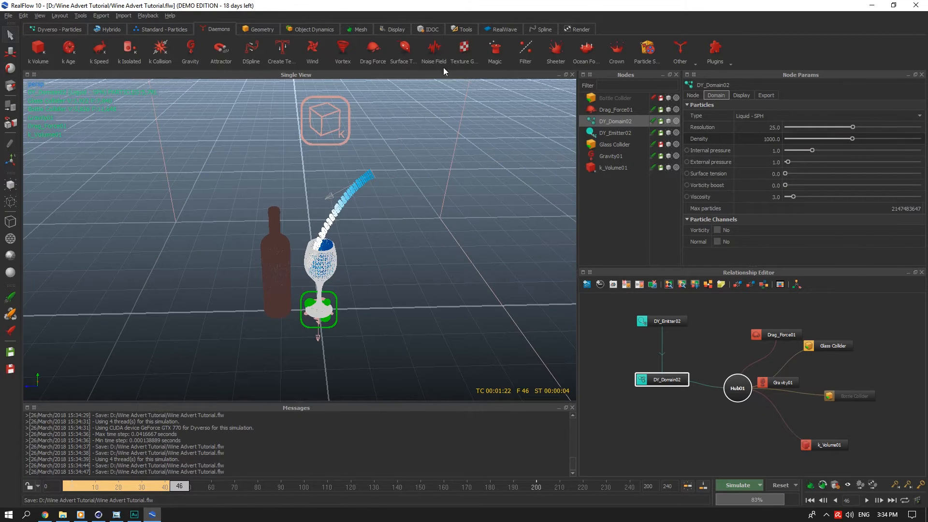
# Add a Noise Field daemon and move it onto the start of the wine stream, at about Y 3.63 and Z -0.84
pyautogui.click(424, 54)
pyautogui.press('w')
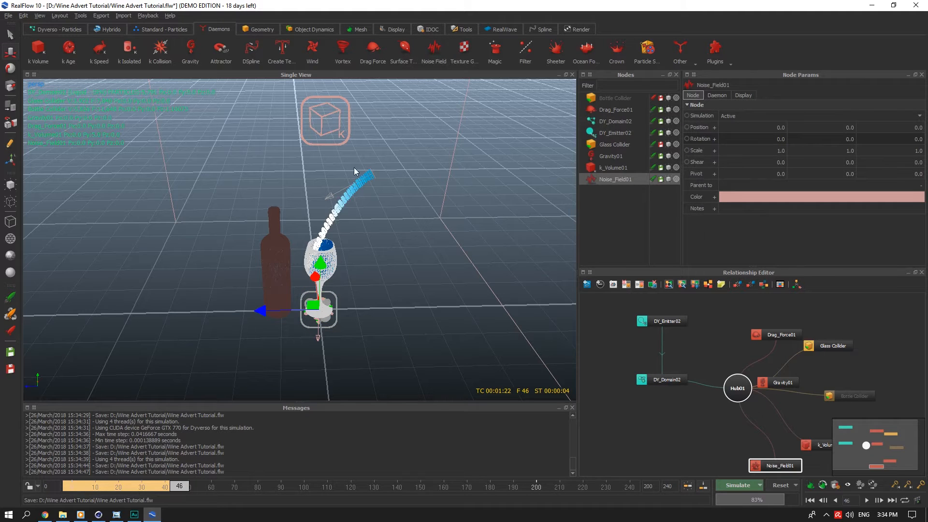
pyautogui.moveTo(320, 263); pyautogui.dragTo(324, 127)
pyautogui.moveTo(268, 187); pyautogui.dragTo(302, 187)
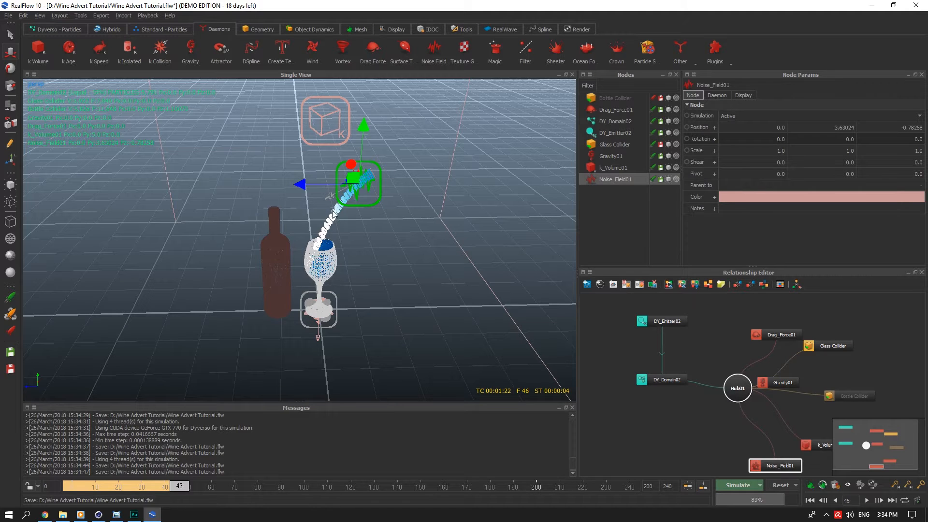
pyautogui.moveTo(296, 184); pyautogui.dragTo(300, 185)
pyautogui.scroll(3, 350, 185)
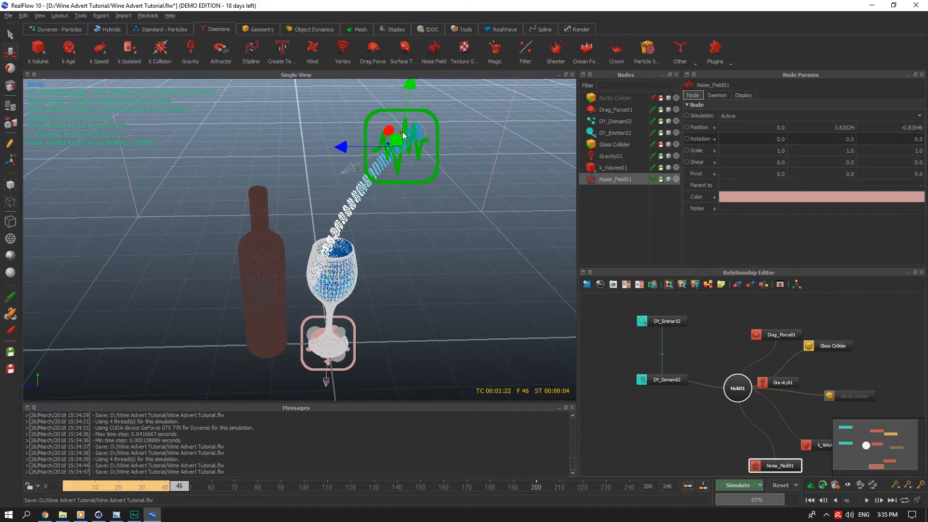
pyautogui.keyDown('alt'); pyautogui.moveTo(411, 135); pyautogui.dragTo(392, 151, button='middle'); pyautogui.keyUp('alt')
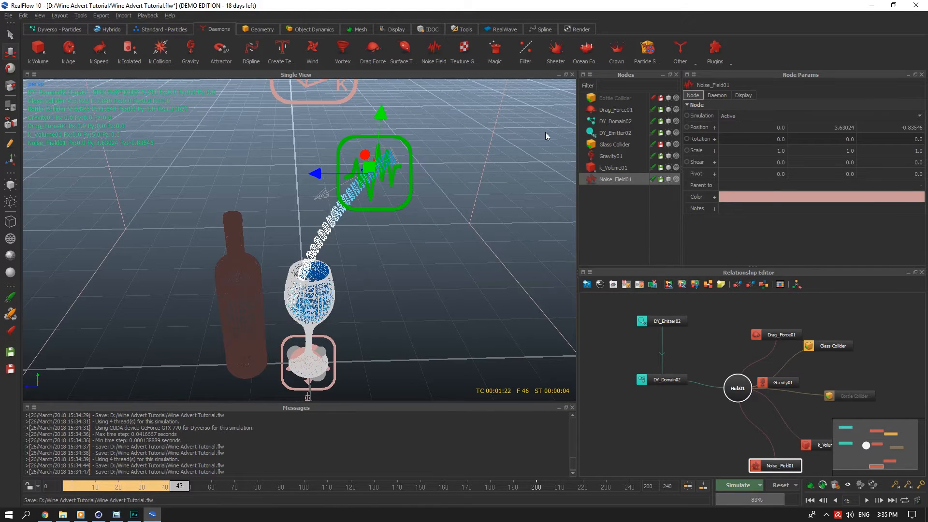
# Enable and display the noise field's falloff and set its falloff bounds to Sphere
pyautogui.click(718, 95)
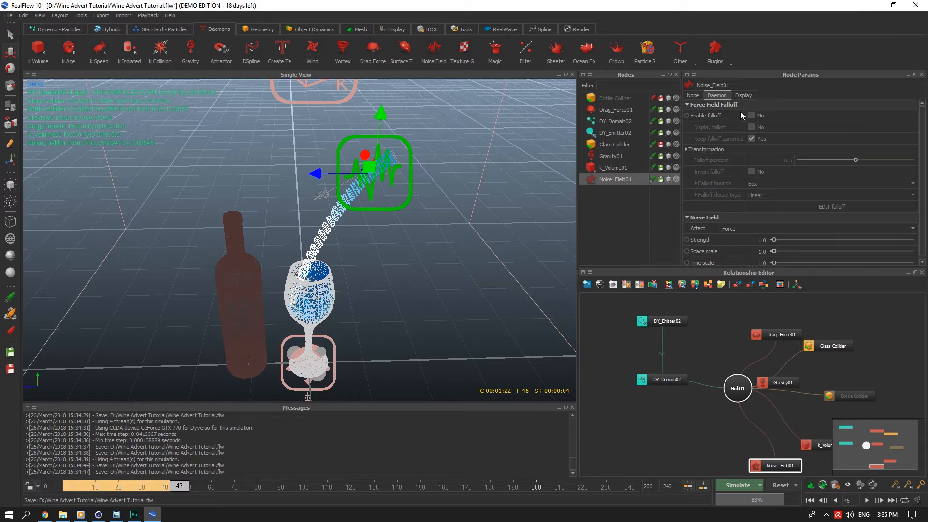
pyautogui.click(752, 115)
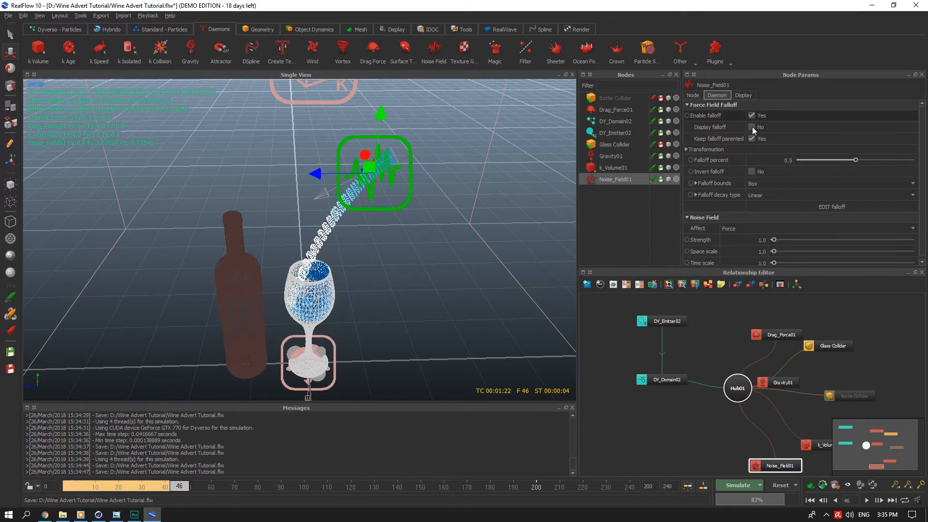
pyautogui.click(753, 126)
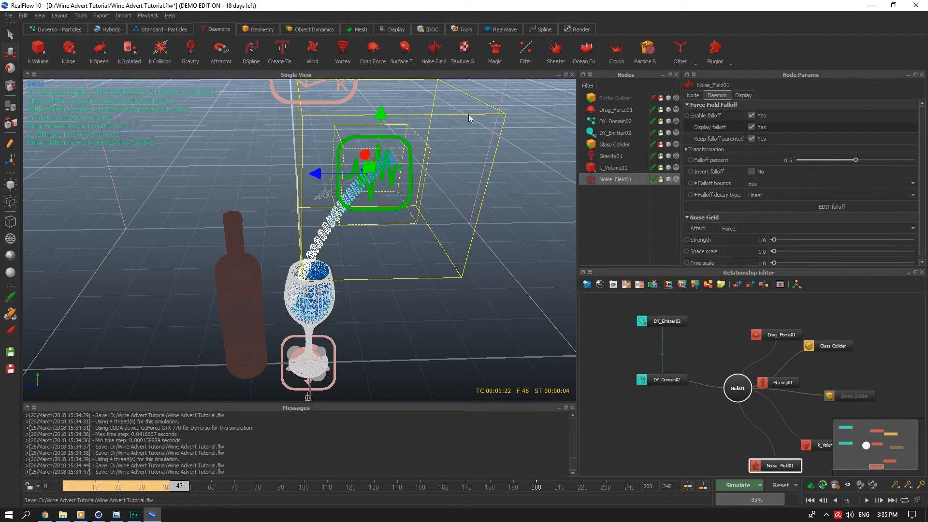
pyautogui.click(756, 187)
pyautogui.click(759, 194)
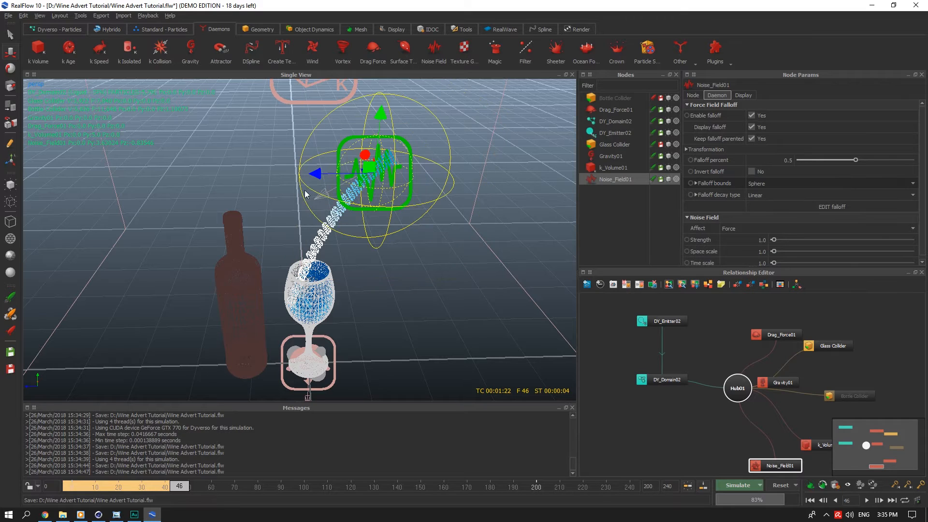
pyautogui.click(316, 173)
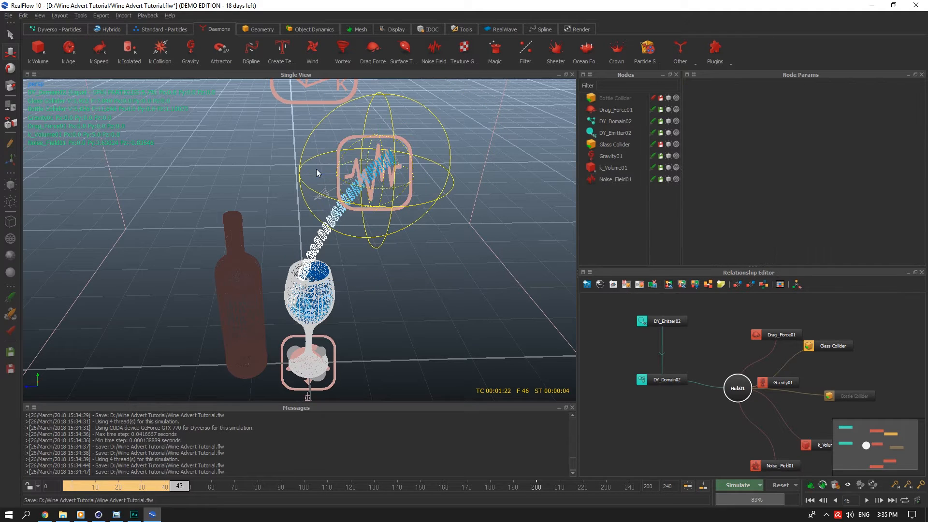
# Reset the simulation and test the pour with the noise field, stopping at frame 57
pyautogui.click(778, 485)
pyautogui.click(474, 254)
pyautogui.click(736, 485)
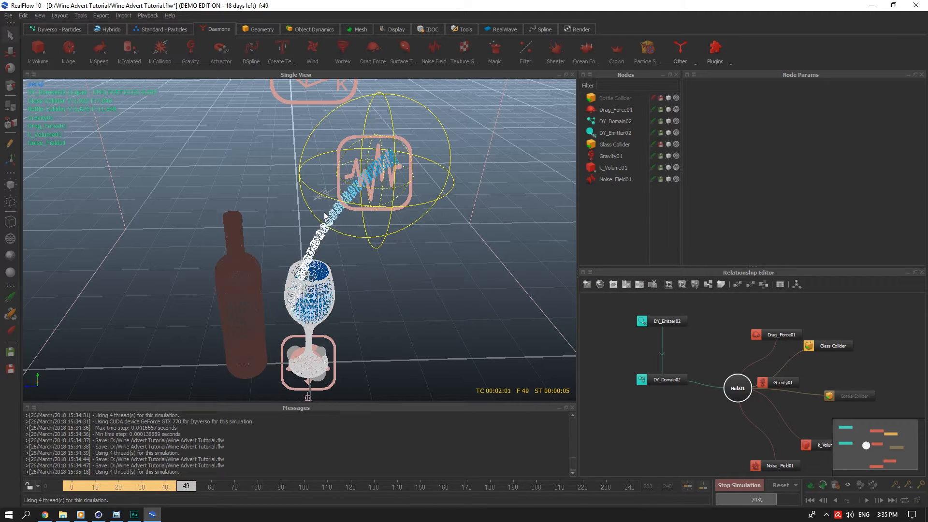
pyautogui.click(747, 485)
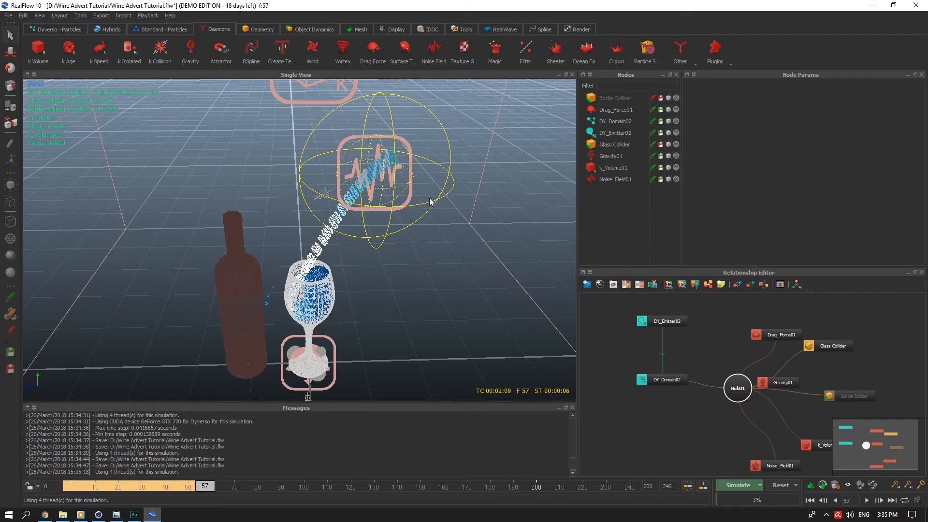
# Hide the Noise_Field01 node in the viewport and view the stream without its icon and falloff sphere
pyautogui.click(612, 156)
pyautogui.click(616, 179)
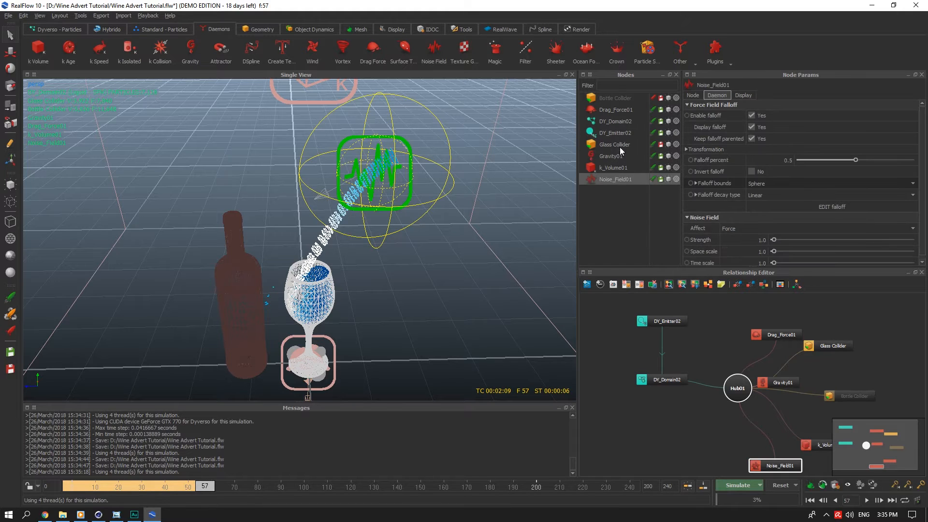
pyautogui.click(616, 144)
pyautogui.click(628, 121)
pyautogui.click(617, 168)
pyautogui.click(624, 179)
pyautogui.click(669, 179)
pyautogui.keyDown('alt'); pyautogui.moveTo(371, 155); pyautogui.dragTo(372, 182); pyautogui.keyUp('alt')
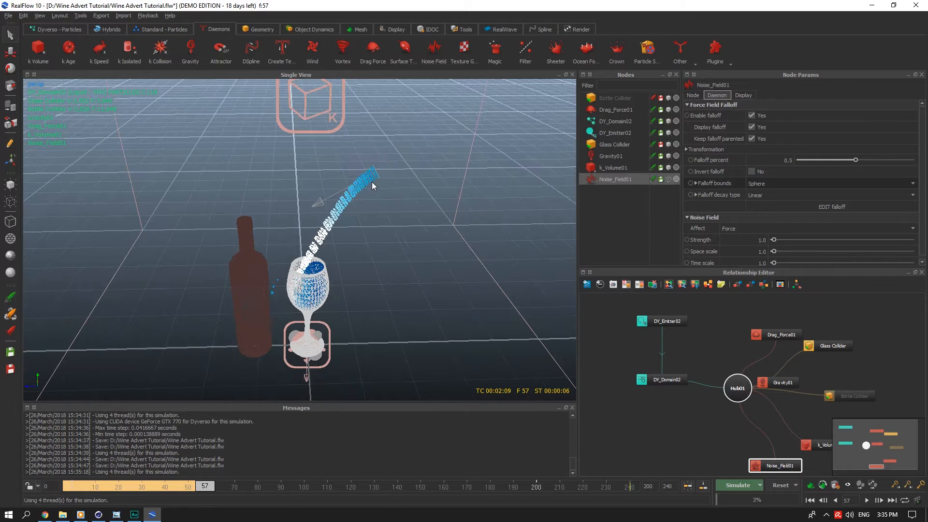
pyautogui.scroll(-1, 892, 235)
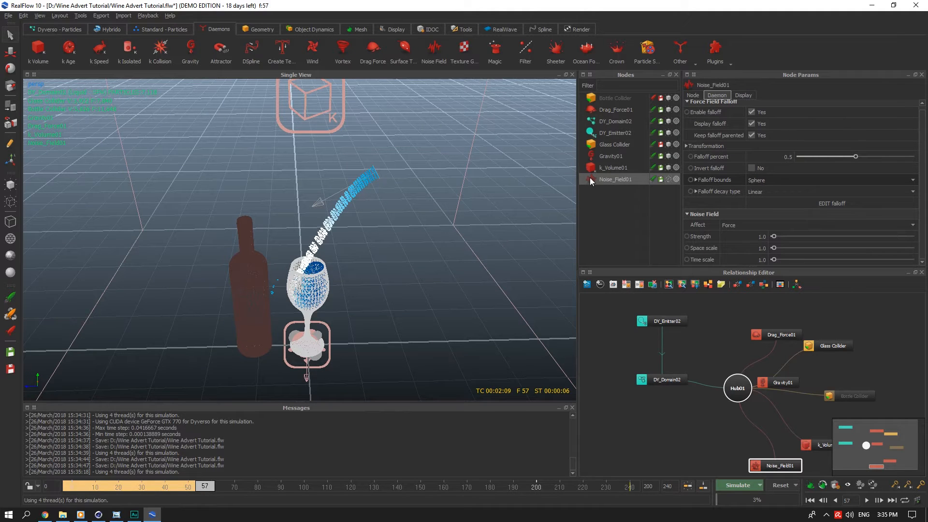
# Run the simulation again from the start, stop it at frame 25, and save the scene
pyautogui.click(781, 486)
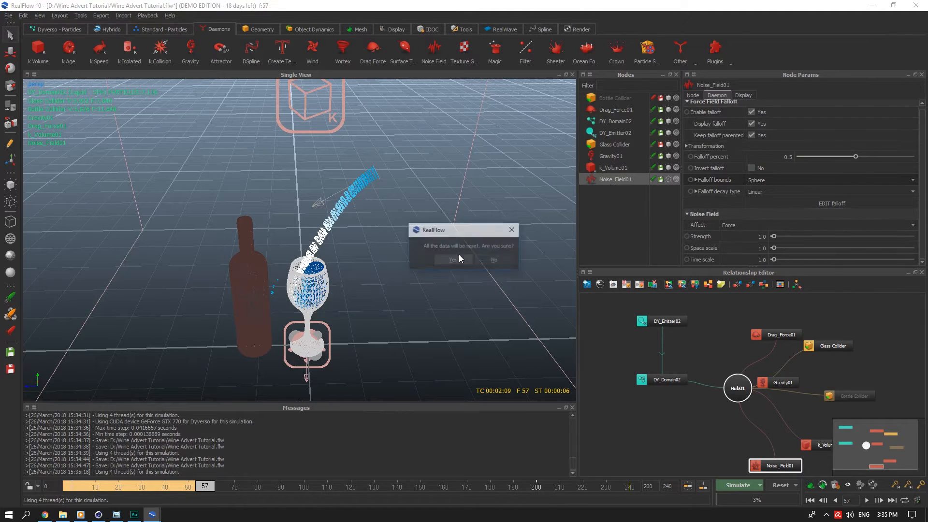
pyautogui.click(496, 260)
pyautogui.click(738, 485)
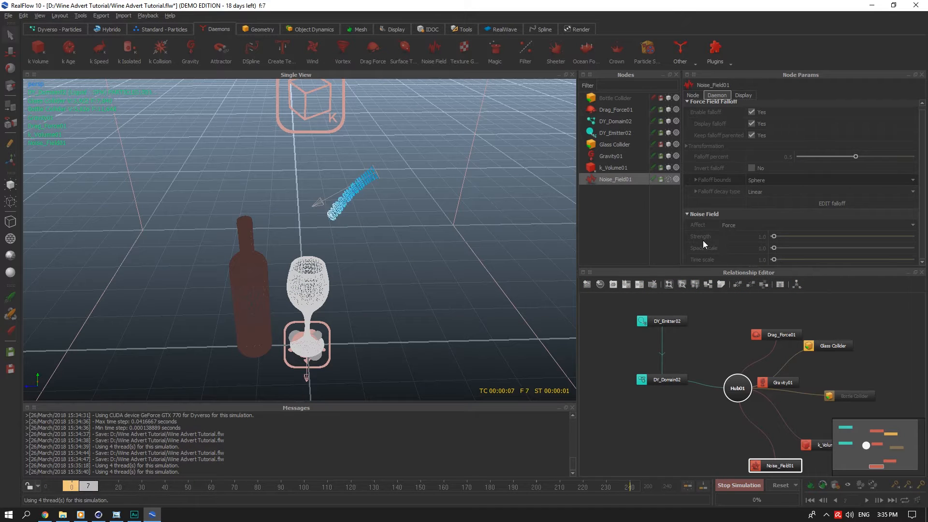
pyautogui.click(740, 487)
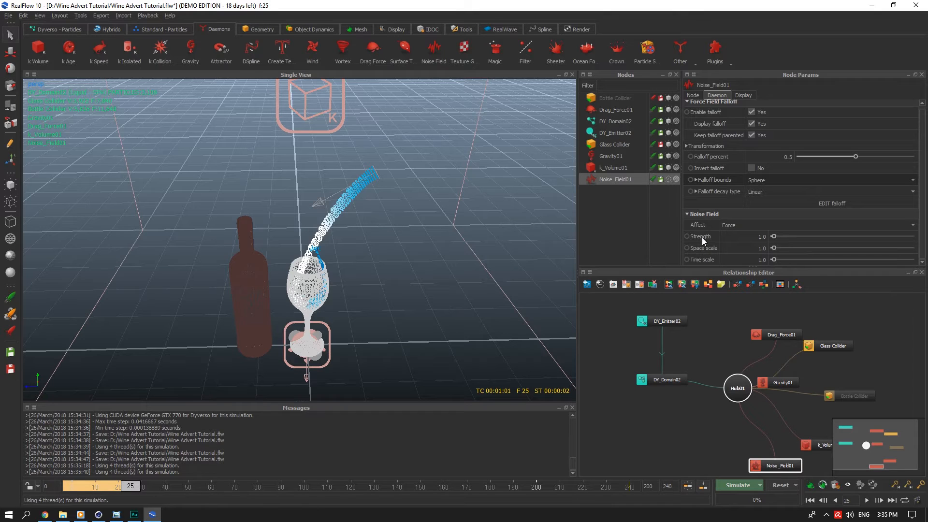
pyautogui.hotkey('ctrl', 's')
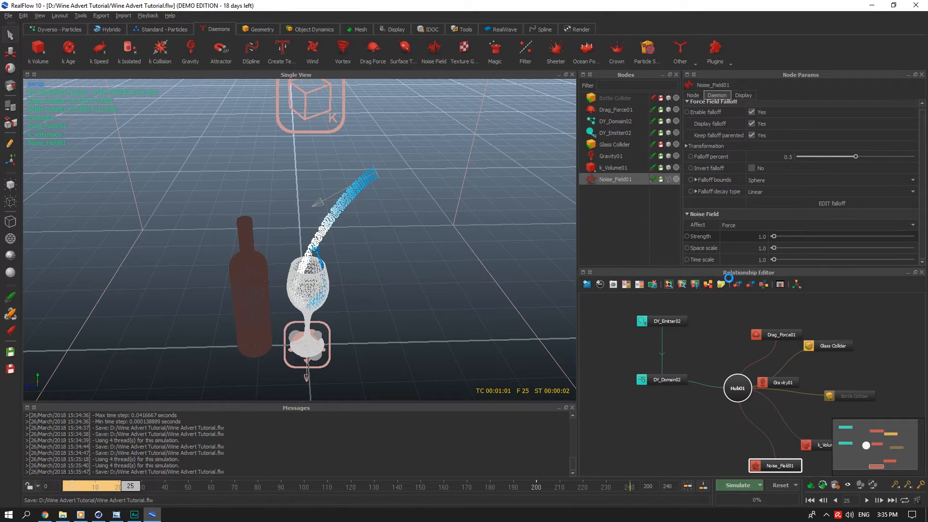
# Read the help for the noise field's Space scale and Time scale, and set Time scale to 2
pyautogui.rightClick(709, 253)
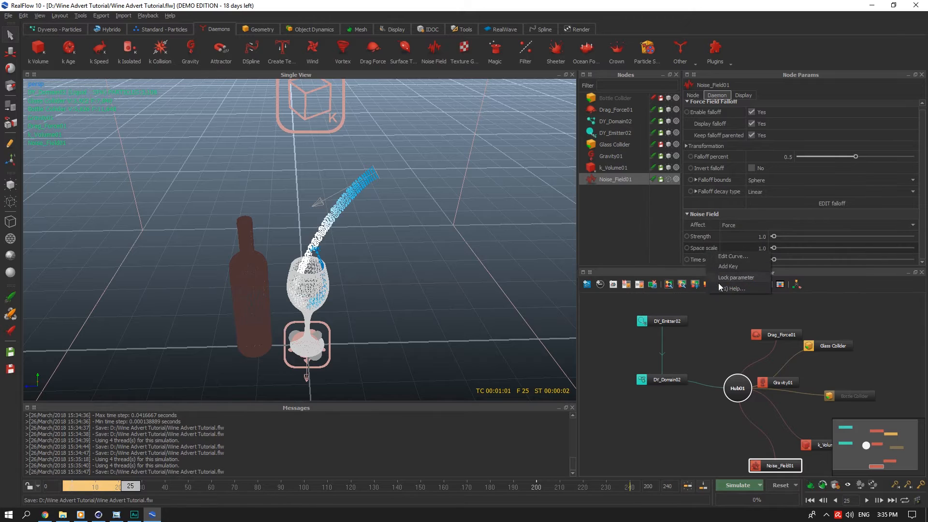
pyautogui.click(721, 288)
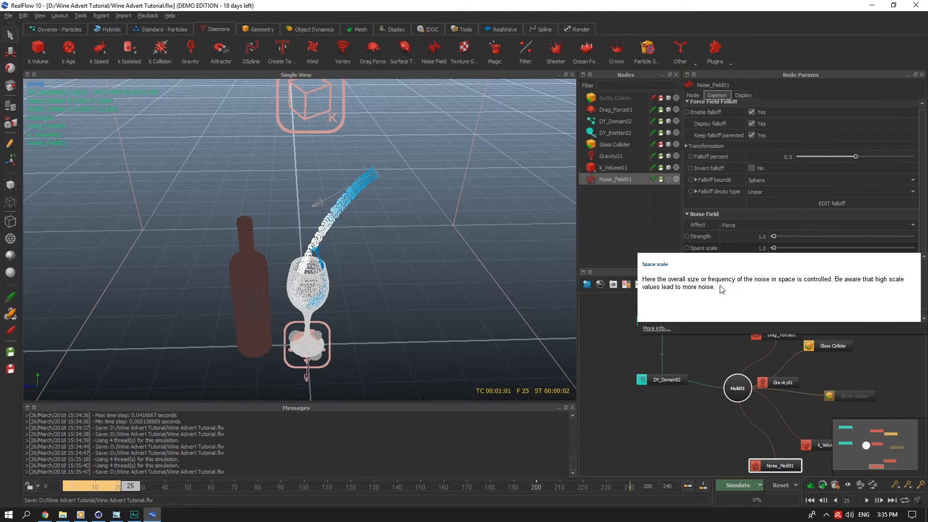
pyautogui.rightClick(706, 262)
pyautogui.click(729, 295)
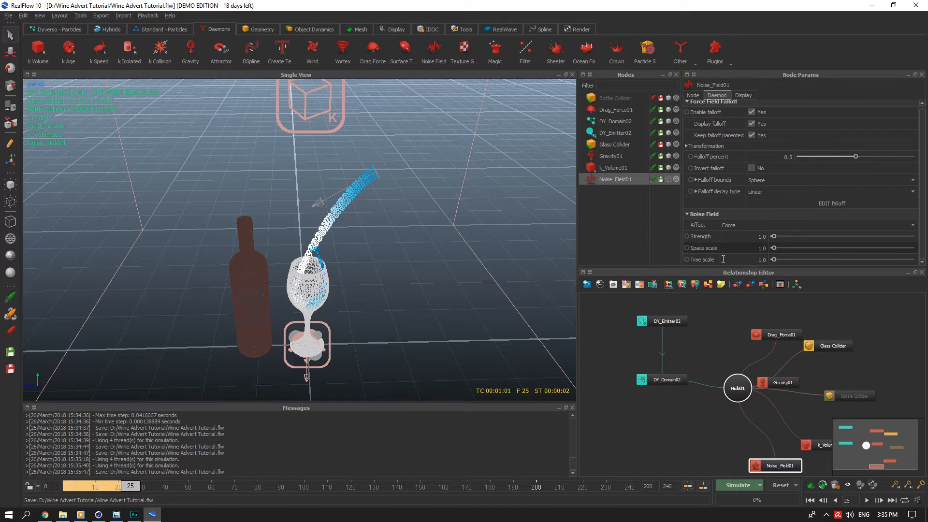
pyautogui.doubleClick(716, 259)
pyautogui.write('2')
pyautogui.press('Return')
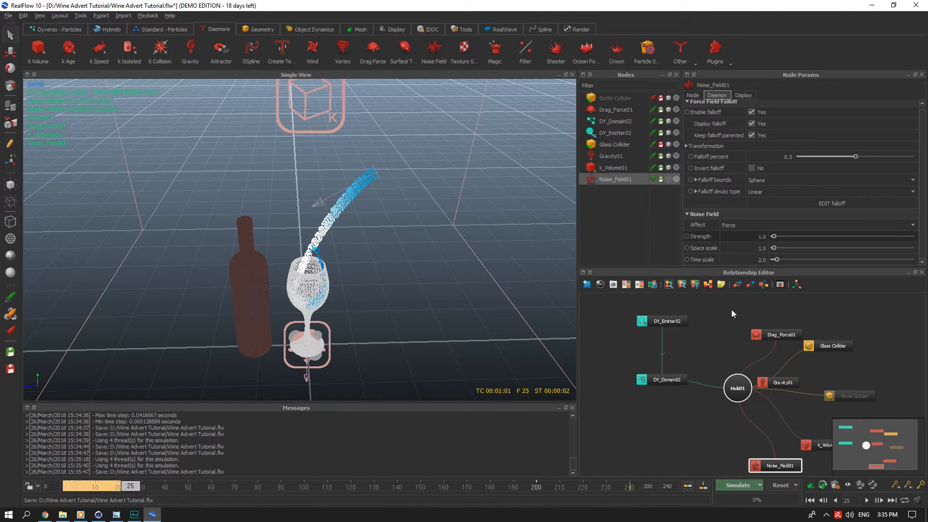
# Reset the simulation, set the noise field's Space scale to 15 and Strength to 5, and save the scene
pyautogui.click(772, 488)
pyautogui.click(453, 260)
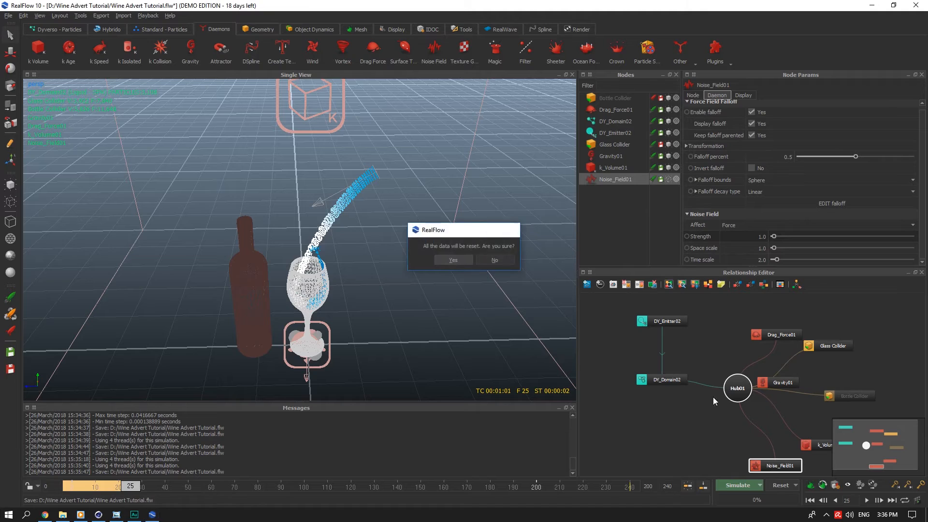
pyautogui.doubleClick(760, 250)
pyautogui.write('15')
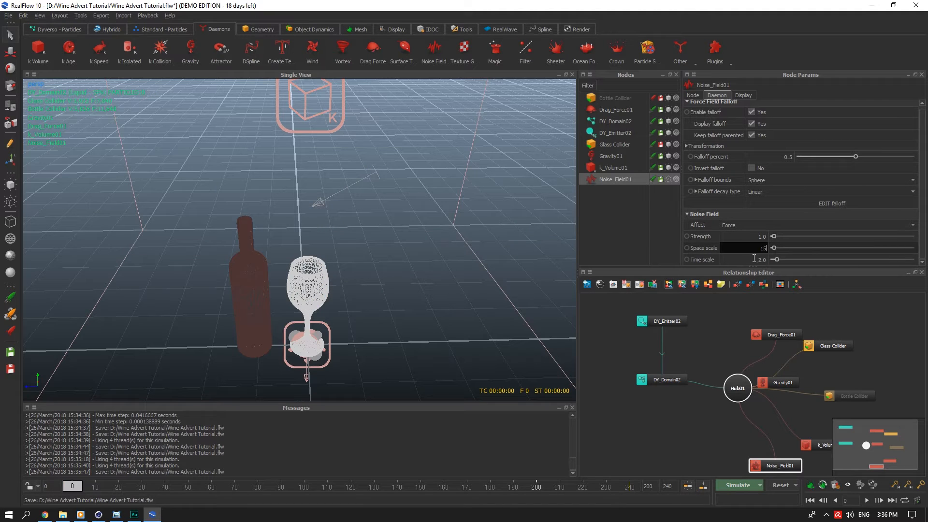
pyautogui.press('Tab')
pyautogui.doubleClick(760, 236)
pyautogui.write('5')
pyautogui.press('Return')
pyautogui.hotkey('ctrl', 's')
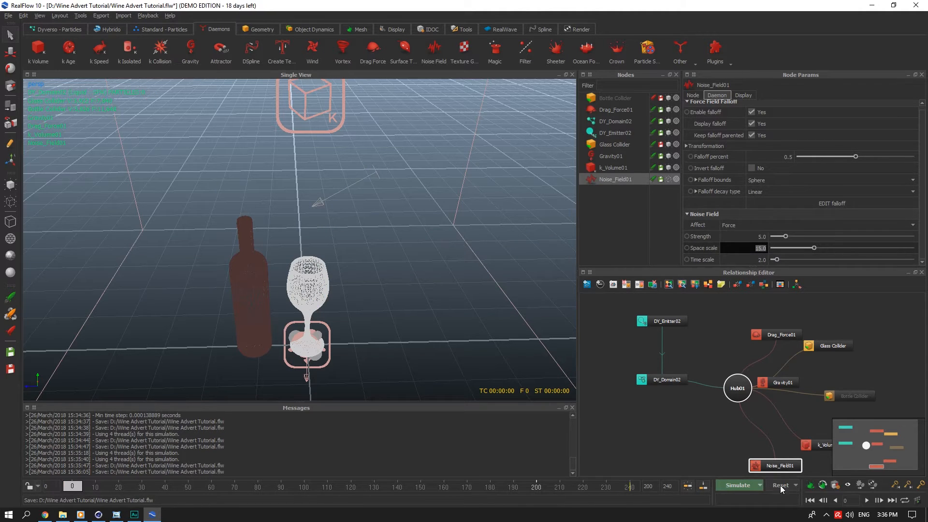
# Reset the simulation and test the stronger noise on the pour, stopping at frame 53
pyautogui.click(780, 485)
pyautogui.click(453, 260)
pyautogui.click(726, 481)
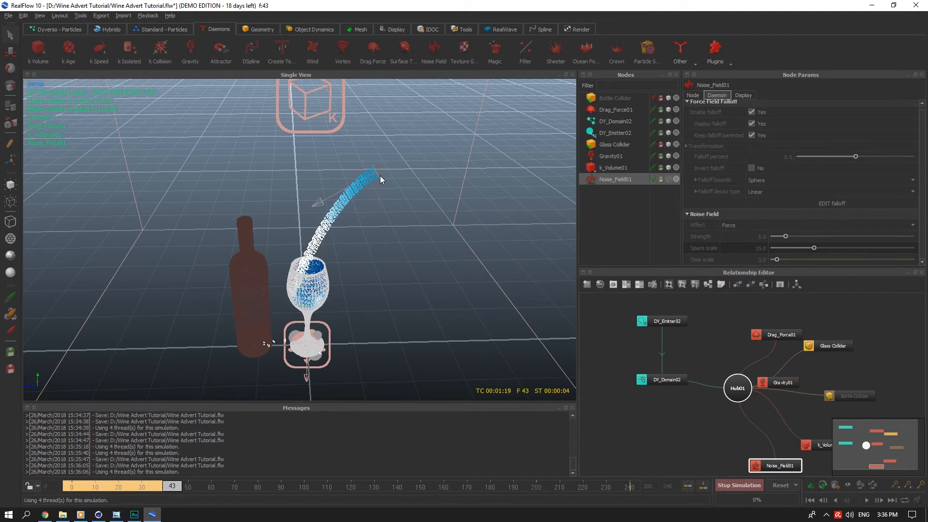
pyautogui.click(739, 485)
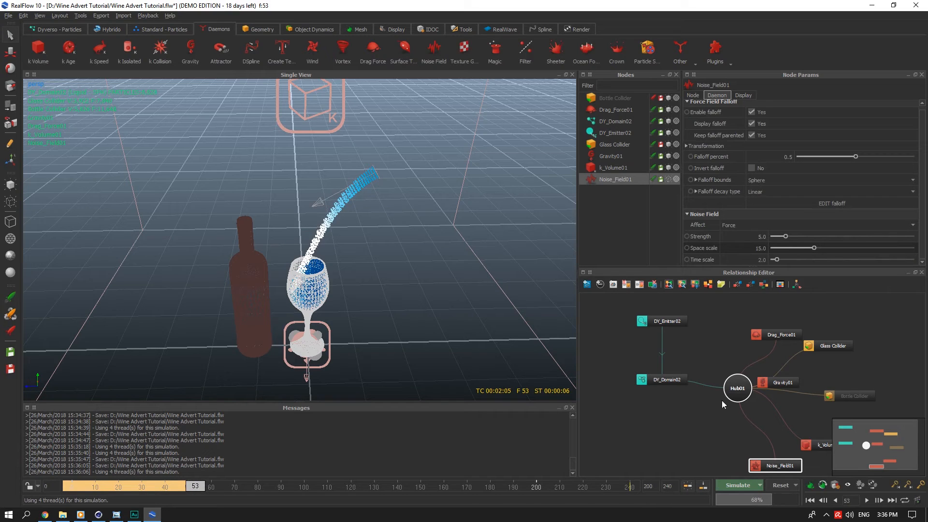
# Set the noise field's Space scale to 20 and reset the simulation to frame 0
pyautogui.doubleClick(756, 247)
pyautogui.write('20')
pyautogui.doubleClick(759, 236)
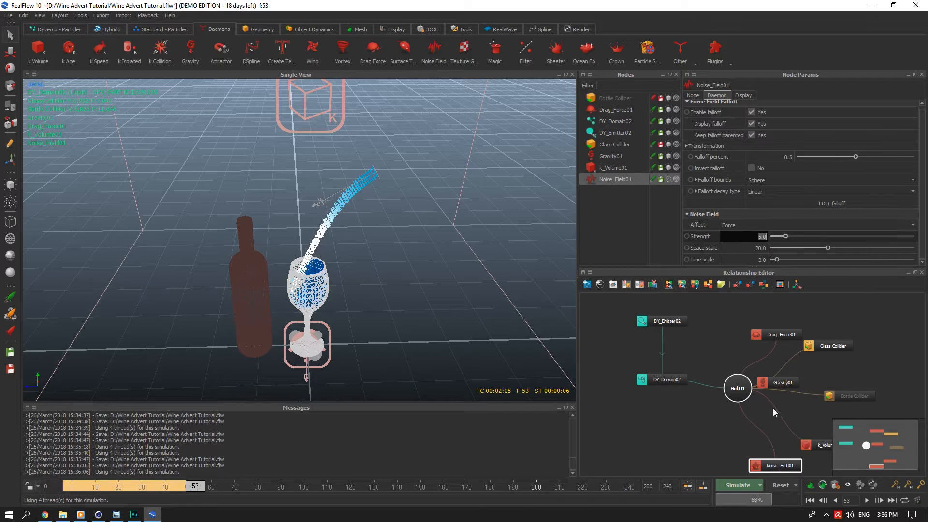
pyautogui.click(773, 487)
pyautogui.click(454, 259)
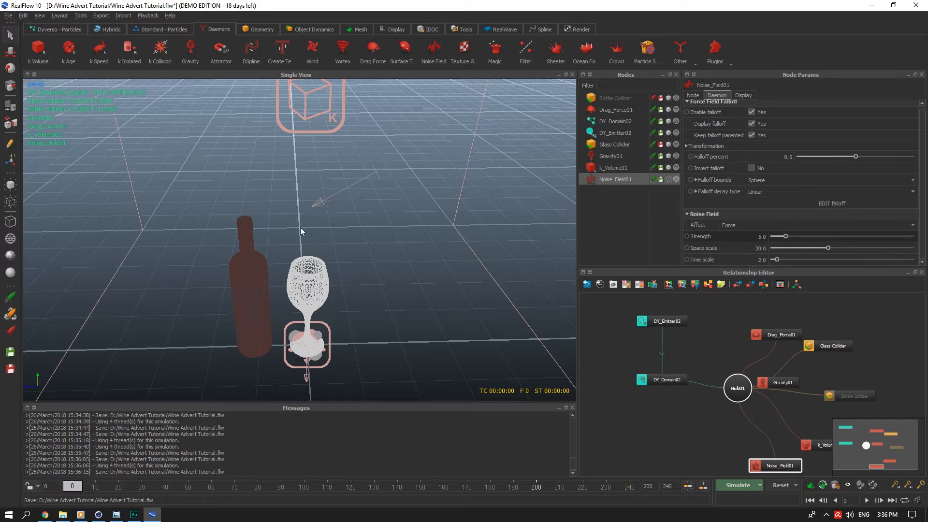
# Simulate the pour with the larger Space scale while viewing it from another angle, stopping at frame 30
pyautogui.click(736, 486)
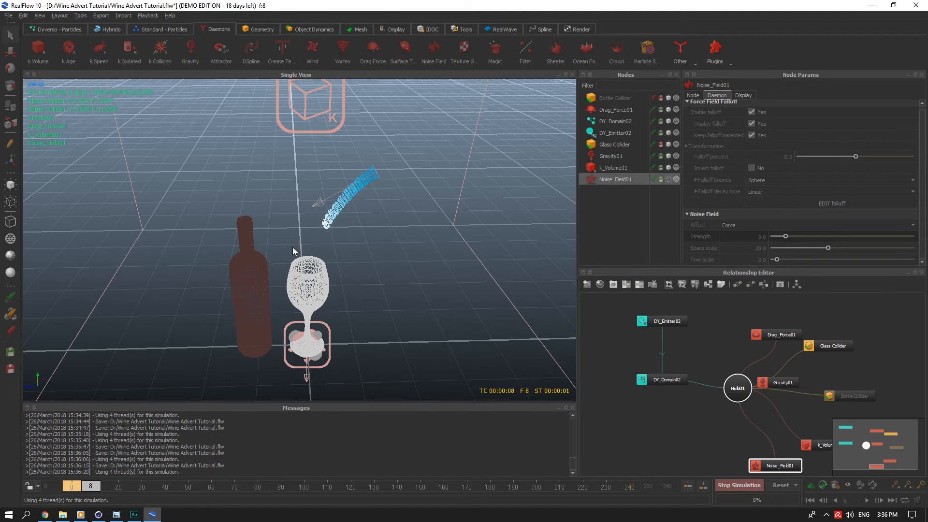
pyautogui.keyDown('alt'); pyautogui.moveTo(292, 247); pyautogui.dragTo(345, 257); pyautogui.keyUp('alt')
pyautogui.click(739, 485)
# Set the noise field's Strength to 10, save the scene, and reset the simulation to frame 0
pyautogui.doubleClick(754, 236)
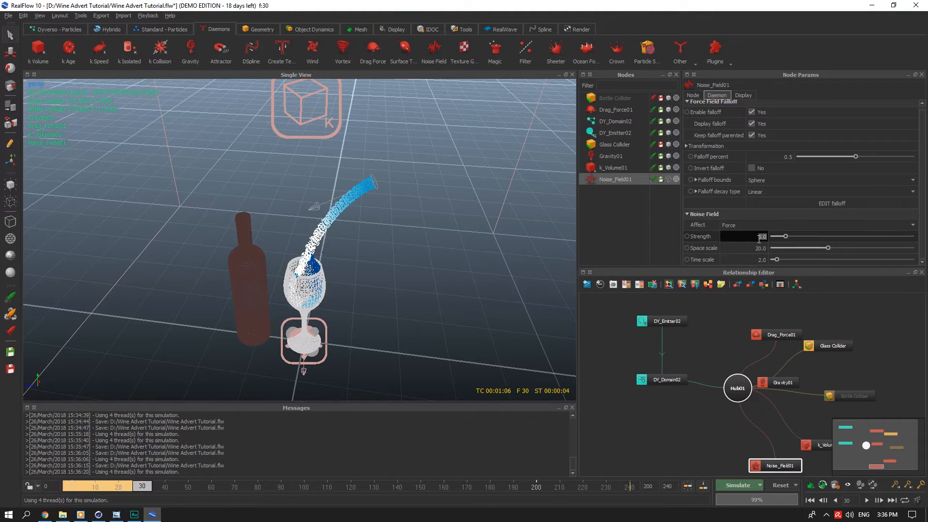
pyautogui.write('10')
pyautogui.press('Return')
pyautogui.hotkey('ctrl', 's')
pyautogui.click(781, 485)
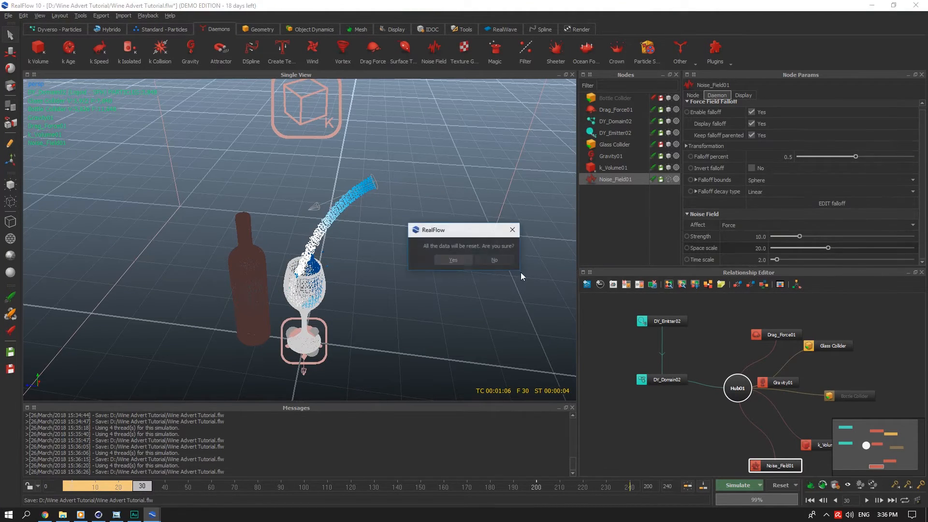
pyautogui.press('Return')
# Simulate the pour with the stronger noise while viewing the stream up close, stop at frame 64, and save the scene
pyautogui.click(738, 486)
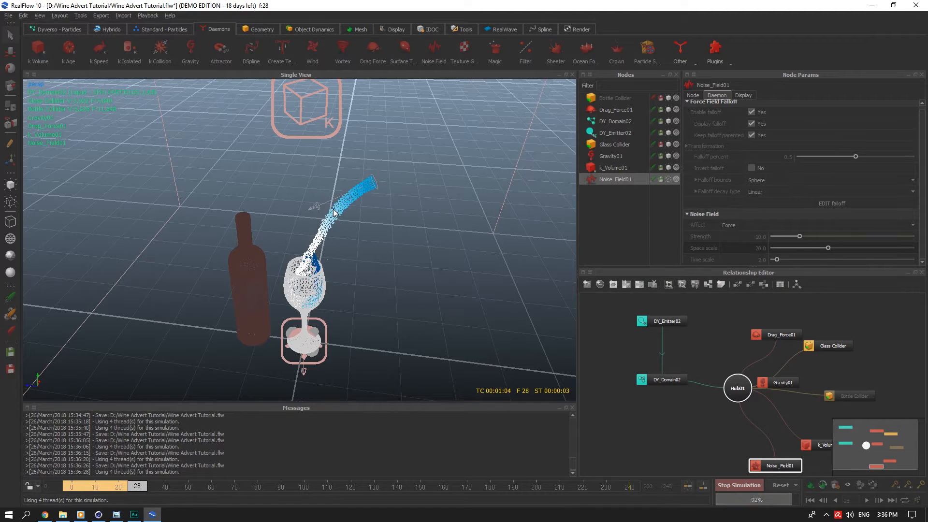
pyautogui.keyDown('alt'); pyautogui.moveTo(306, 228); pyautogui.dragTo(354, 276); pyautogui.keyUp('alt')
pyautogui.scroll(3, 263, 248)
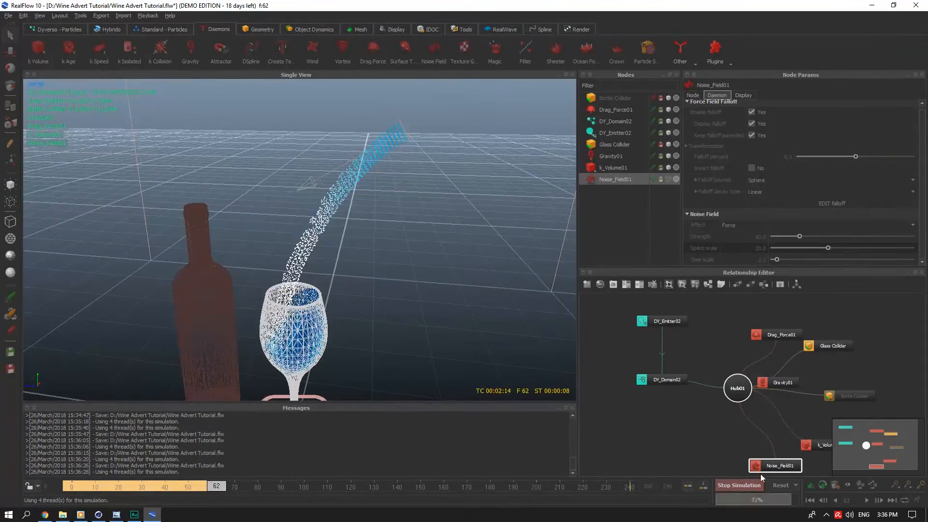
pyautogui.click(739, 485)
pyautogui.hotkey('ctrl', 's')
# Set the Resolution of the DY_Domain02 fluid domain to 50 and save the scene
pyautogui.click(624, 121)
pyautogui.doubleClick(769, 127)
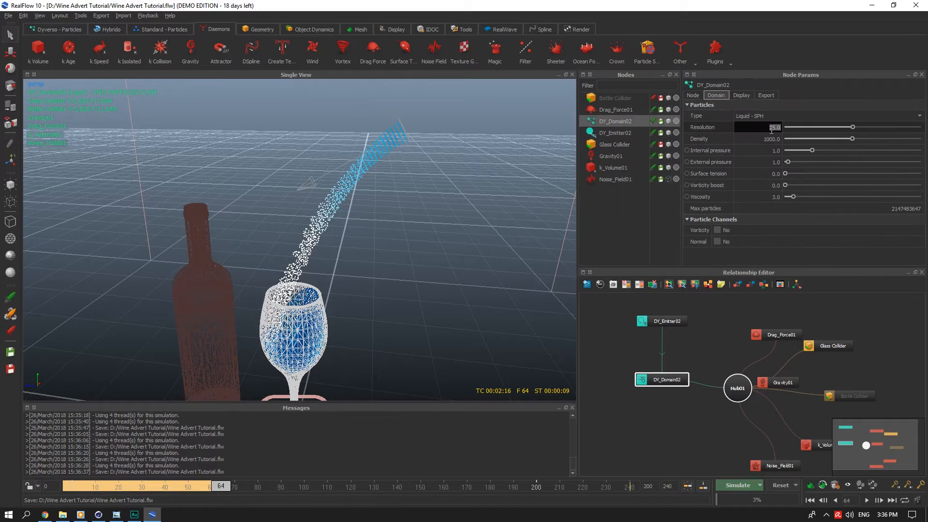
pyautogui.write('50')
pyautogui.press('Return')
pyautogui.hotkey('ctrl', 's')
# Reset the simulation and simulate the higher-resolution pour while viewing it from a lower angle
pyautogui.click(781, 485)
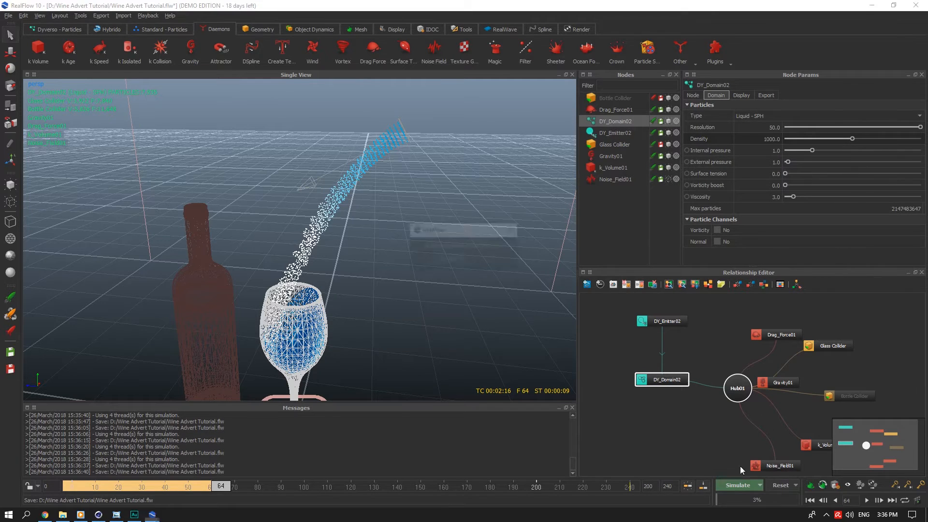
pyautogui.click(452, 260)
pyautogui.click(738, 485)
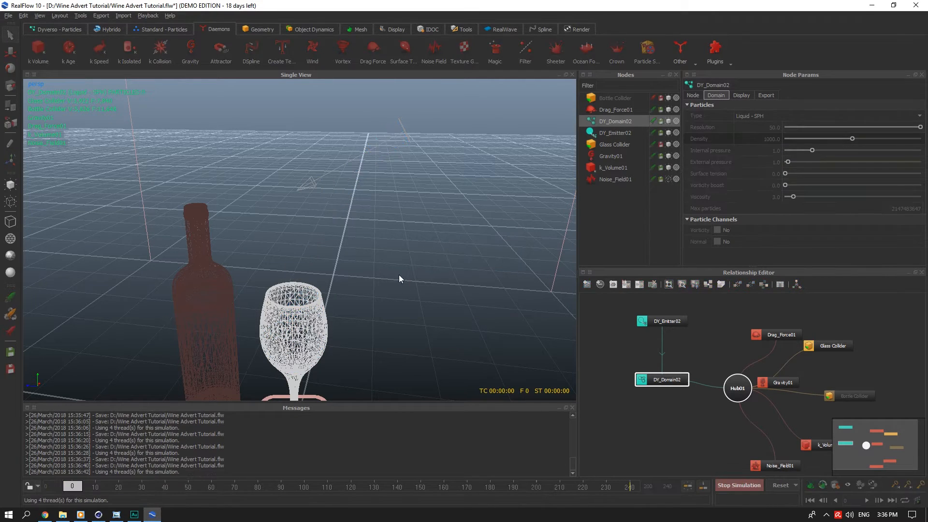
pyautogui.keyDown('alt'); pyautogui.moveTo(456, 246); pyautogui.dragTo(472, 263); pyautogui.keyUp('alt')
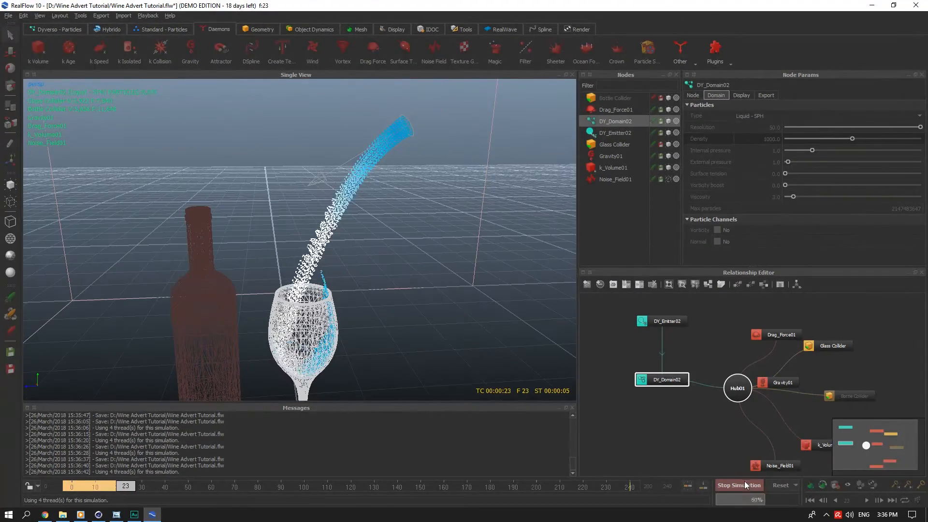
# Stop the running simulation, set the DY_Domain02 resolution to 200 and save the project
pyautogui.click(744, 483)
pyautogui.doubleClick(771, 129)
pyautogui.write('200')
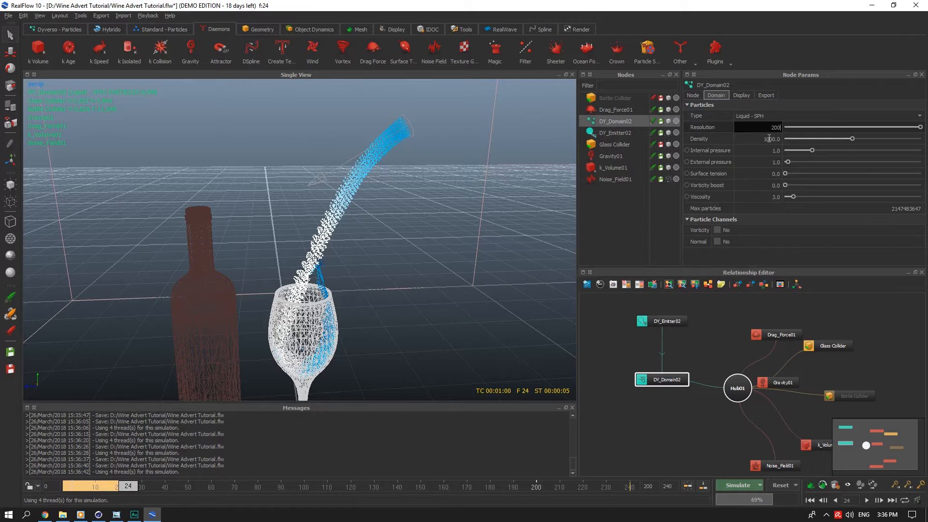
pyautogui.press('Tab')
pyautogui.hotkey('ctrl', 's')
# Reset and rerun the simulation to frame 19, then return to frame 6 to inspect the falling stream
pyautogui.click(769, 486)
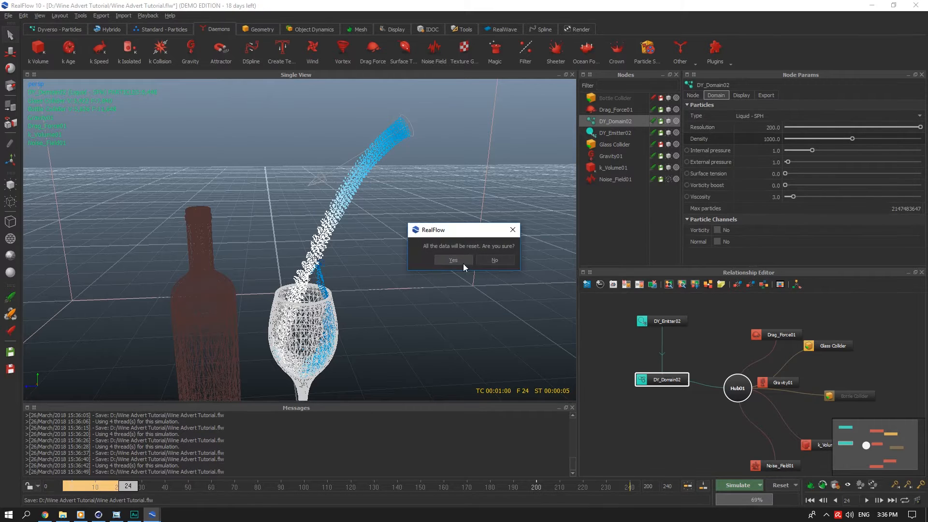
pyautogui.click(457, 261)
pyautogui.click(739, 483)
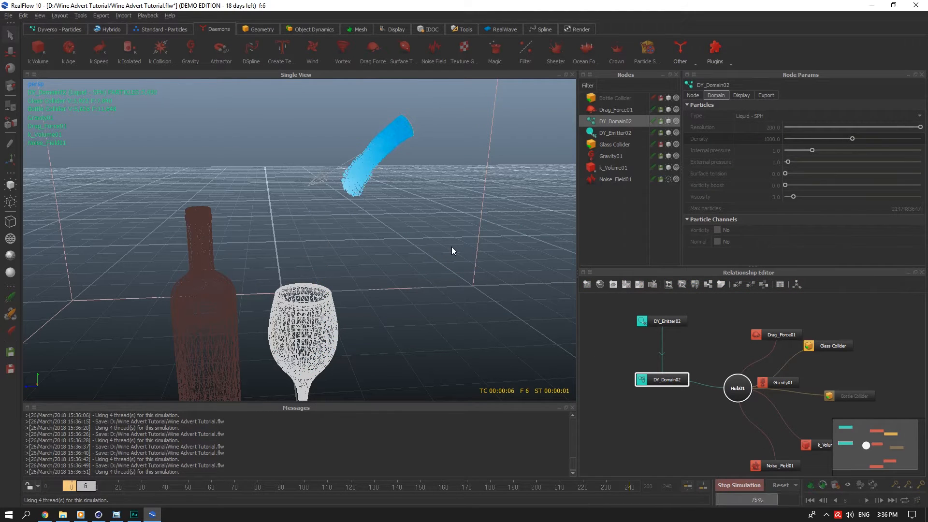
pyautogui.keyDown('alt'); pyautogui.moveTo(481, 232); pyautogui.dragTo(440, 229); pyautogui.keyUp('alt')
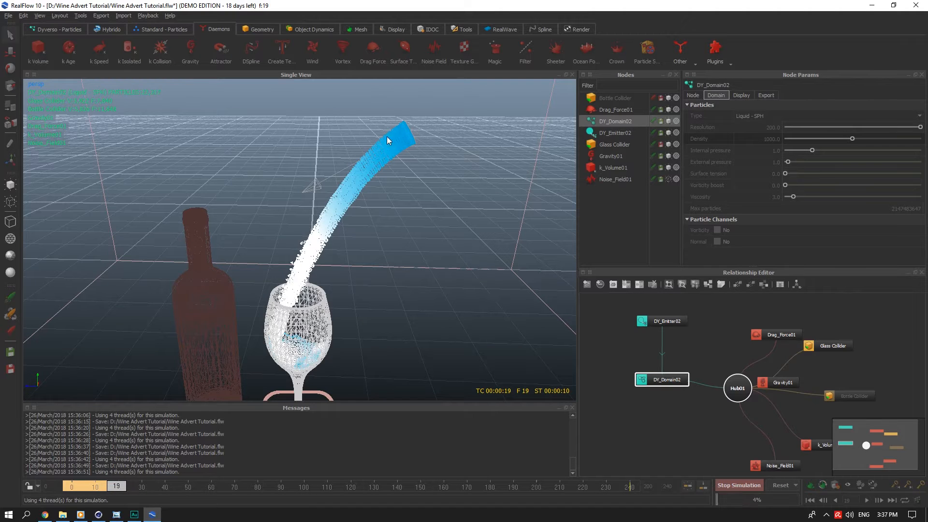
pyautogui.click(724, 484)
pyautogui.moveTo(102, 488); pyautogui.dragTo(85, 485)
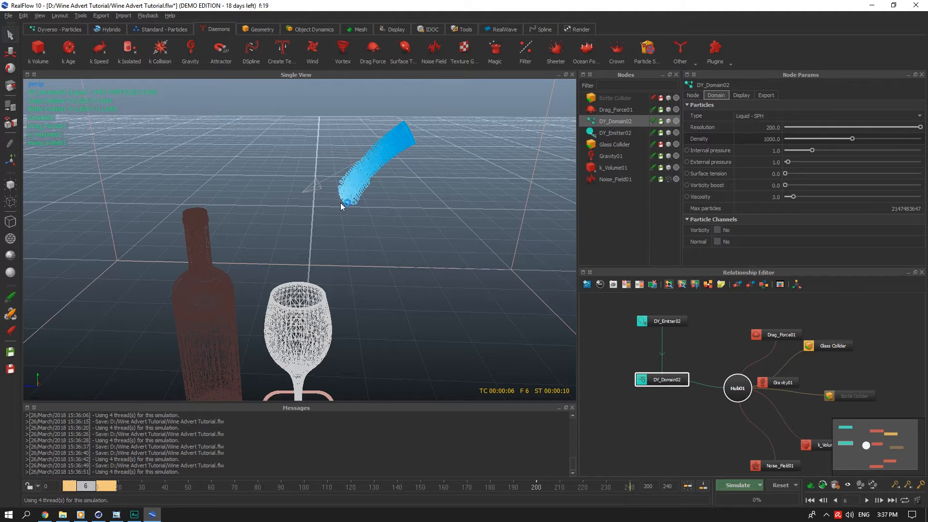
# Reset the simulation again and run it to frame 27, checking how the stream fills and splashes in the glass
pyautogui.click(689, 486)
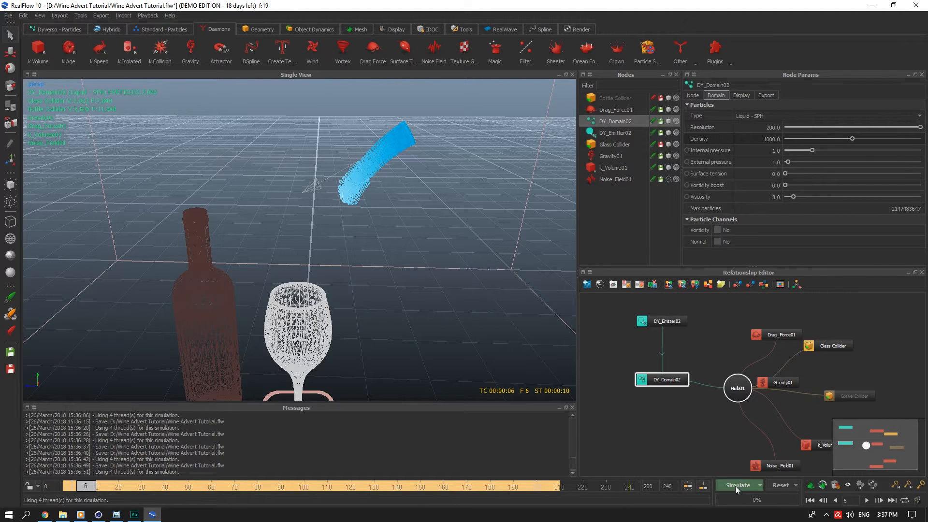
pyautogui.click(449, 260)
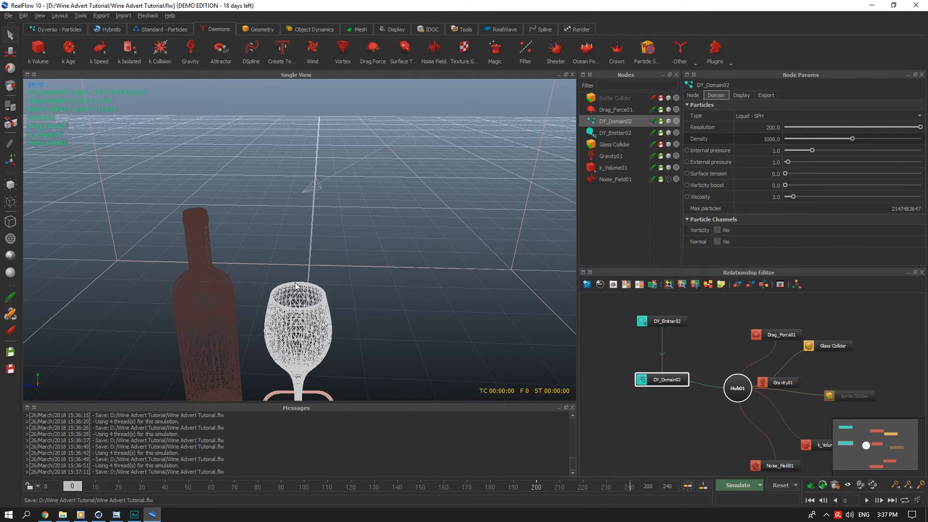
pyautogui.click(738, 485)
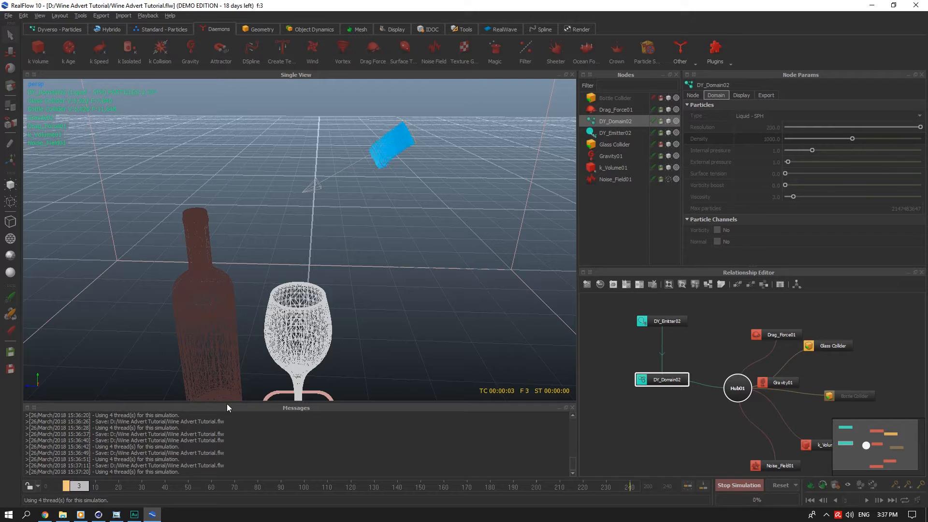
pyautogui.scroll(-2, 227, 317)
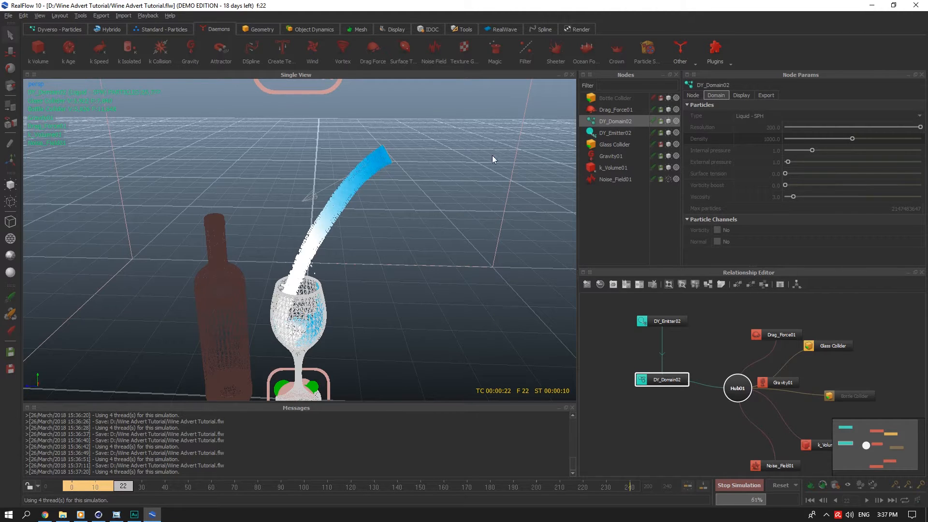
pyautogui.scroll(3, 389, 280)
pyautogui.keyDown('alt'); pyautogui.moveTo(387, 278); pyautogui.dragTo(358, 275); pyautogui.keyUp('alt')
pyautogui.click(729, 490)
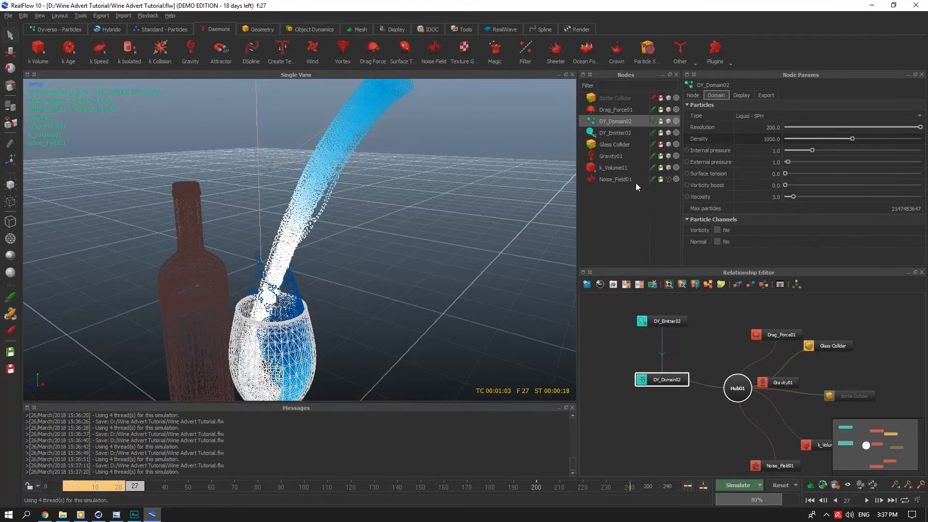
# Set the Noise_Field01 strength to 15
pyautogui.click(616, 179)
pyautogui.doubleClick(760, 240)
pyautogui.write('15')
pyautogui.doubleClick(762, 251)
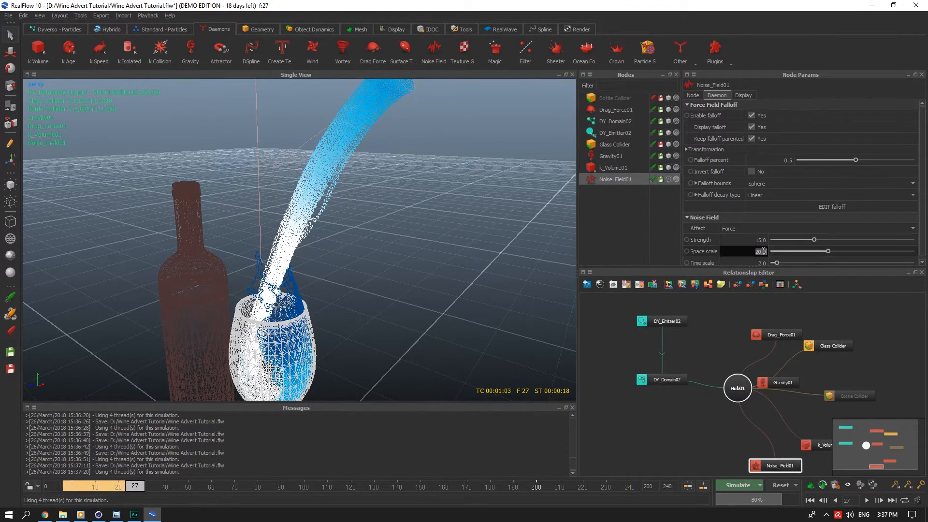
# Reset and simulate to frame 21, examining the noisier stream from several angles around the glass
pyautogui.click(778, 486)
pyautogui.click(454, 260)
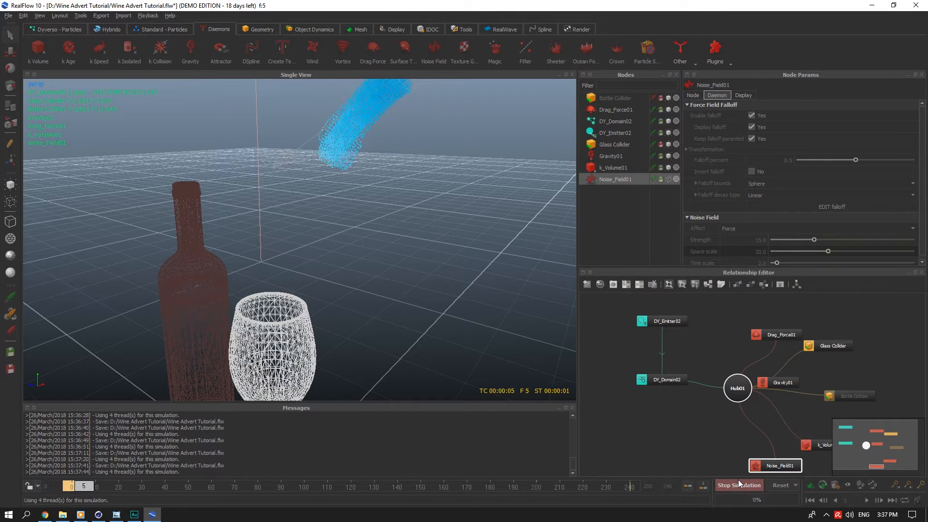
pyautogui.keyDown('alt'); pyautogui.moveTo(351, 279); pyautogui.dragTo(289, 236); pyautogui.keyUp('alt')
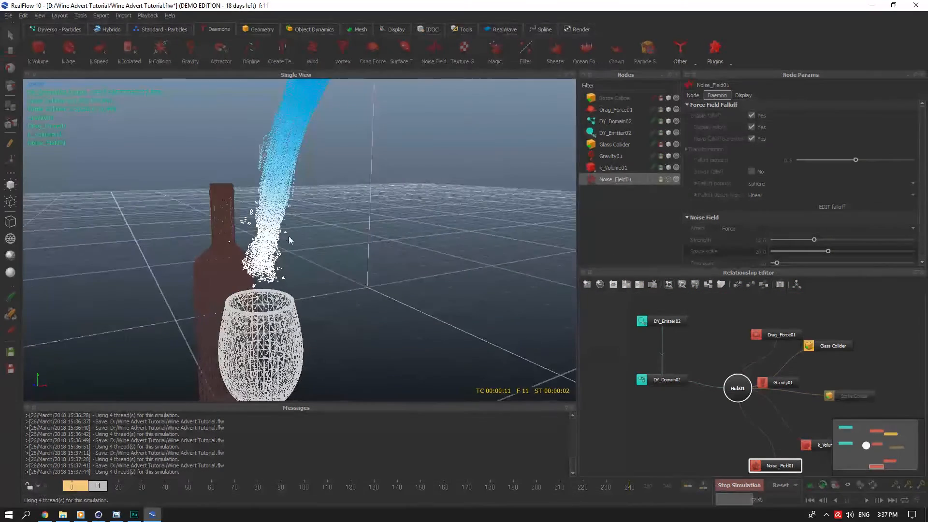
pyautogui.keyDown('alt'); pyautogui.moveTo(346, 202); pyautogui.dragTo(296, 167); pyautogui.keyUp('alt')
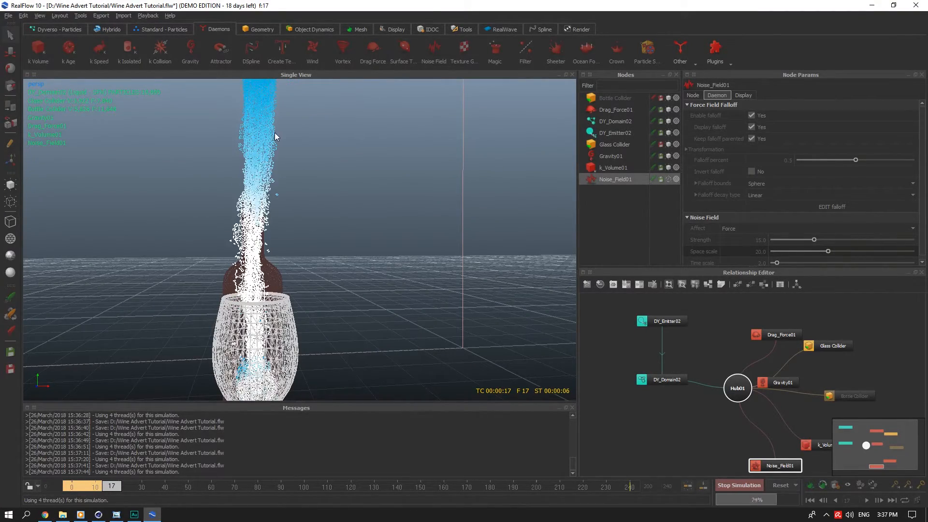
pyautogui.keyDown('alt'); pyautogui.moveTo(275, 132); pyautogui.dragTo(356, 181); pyautogui.keyUp('alt')
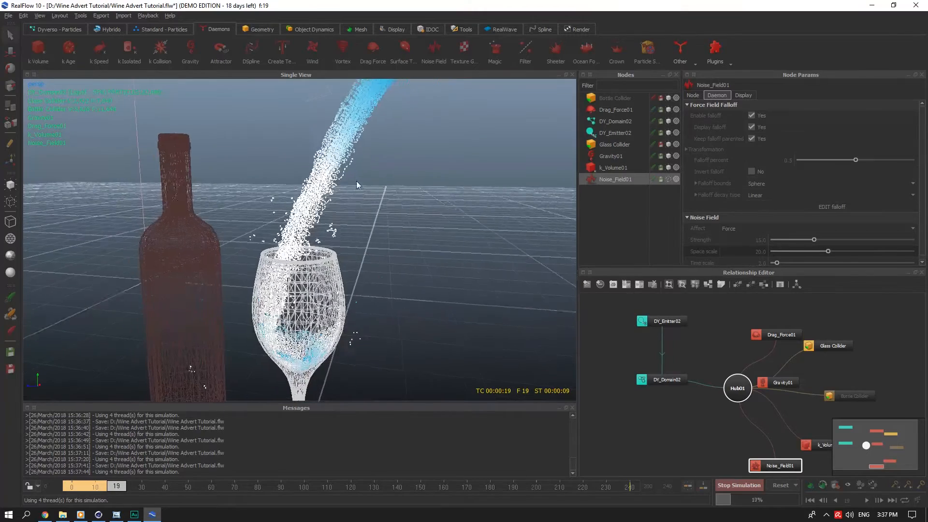
pyautogui.click(734, 482)
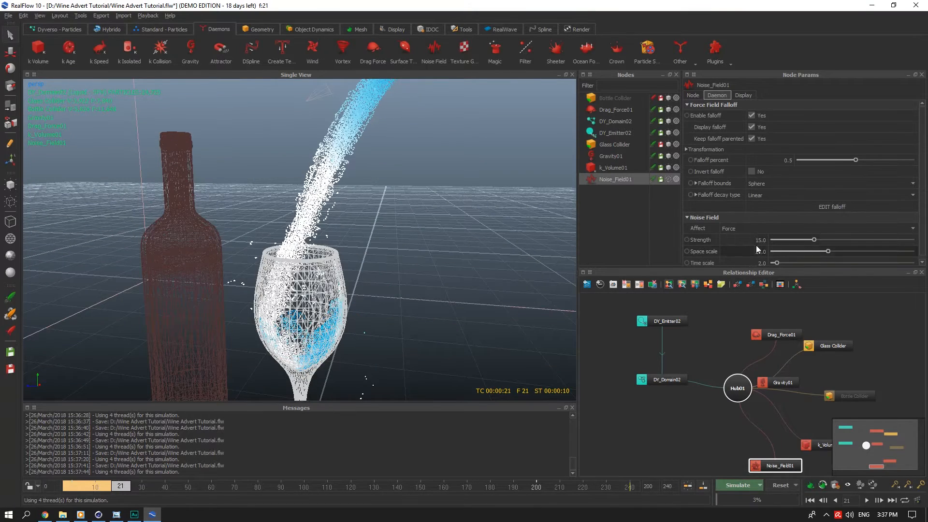
# Set the Noise_Field01 strength to 13 and save the project
pyautogui.press('1')
pyautogui.doubleClick(756, 240)
pyautogui.write('13')
pyautogui.press('Return')
pyautogui.doubleClick(757, 250)
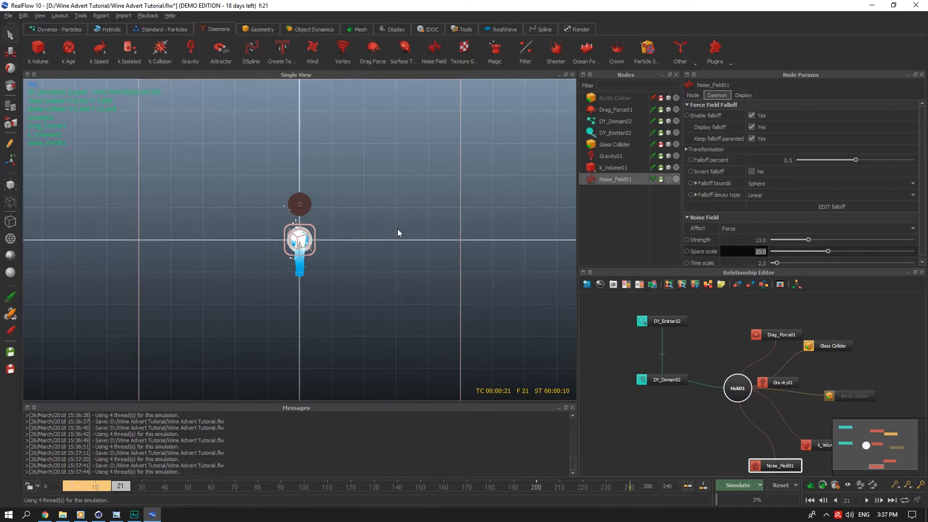
pyautogui.hotkey('ctrl', 's')
pyautogui.click(397, 234)
pyautogui.press('4')
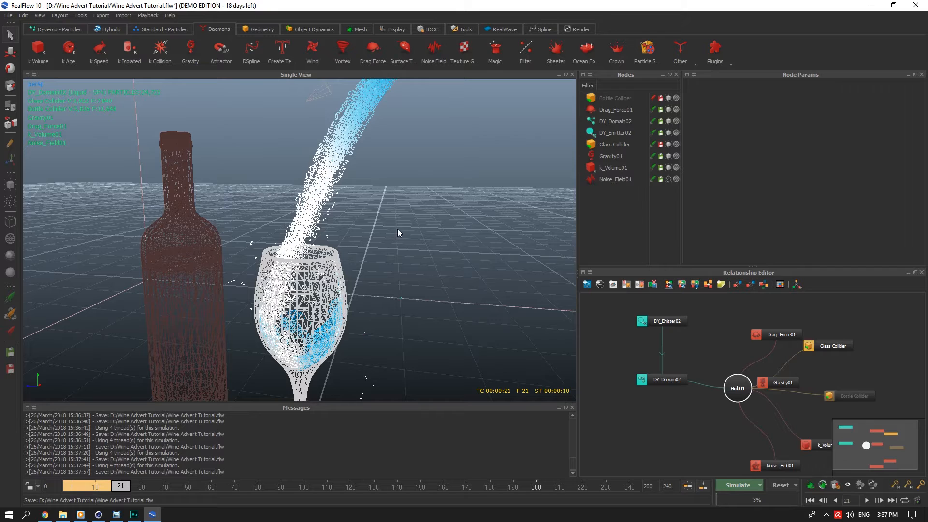
# Reset and simulate to frame 22 to check the reduced noise, then go back to frame 11 to inspect the stream for gaps
pyautogui.click(781, 487)
pyautogui.click(449, 261)
pyautogui.click(738, 485)
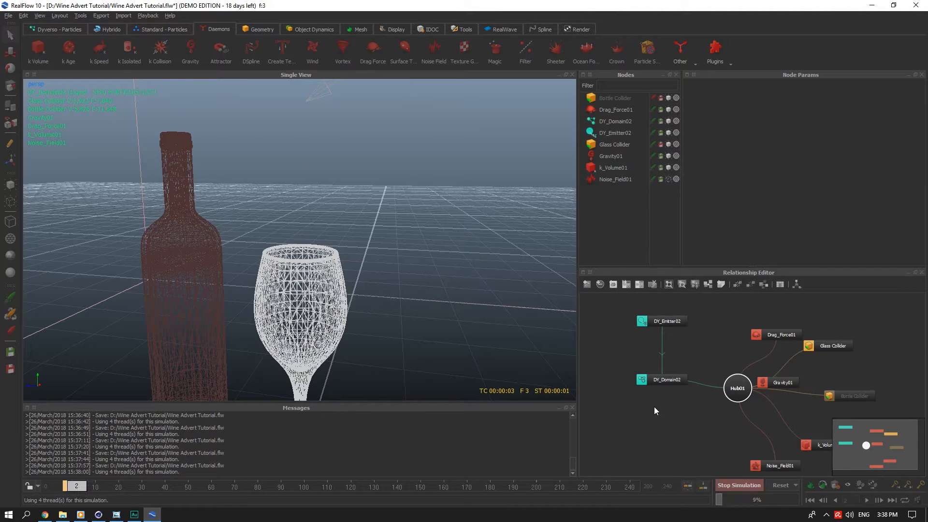
pyautogui.scroll(-2, 309, 270)
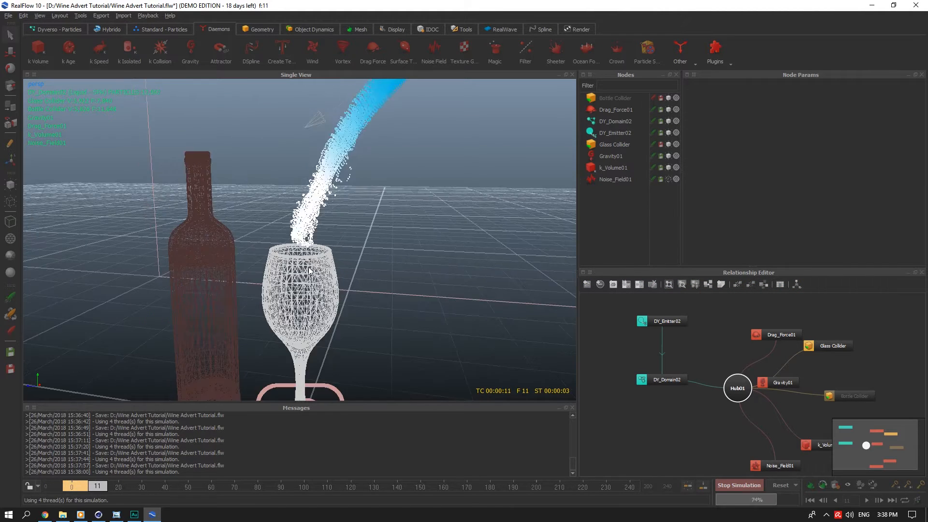
pyautogui.scroll(-3, 311, 268)
pyautogui.scroll(4, 313, 262)
pyautogui.scroll(-3, 317, 255)
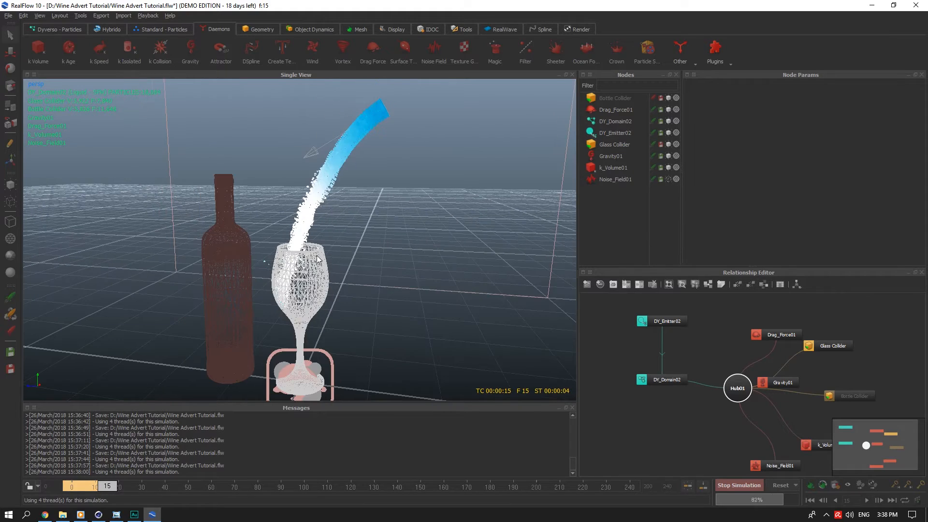
pyautogui.keyDown('alt'); pyautogui.moveTo(369, 241); pyautogui.dragTo(381, 245); pyautogui.keyUp('alt')
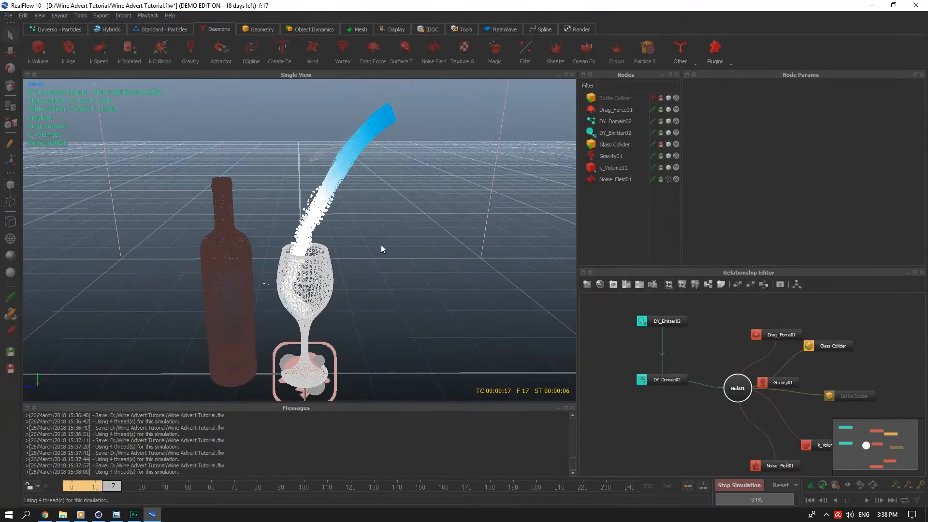
pyautogui.scroll(2, 338, 273)
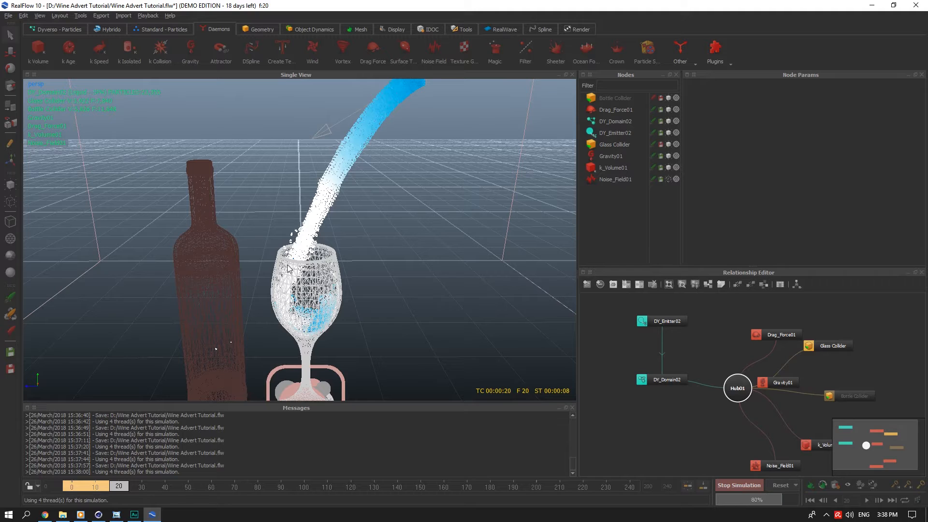
pyautogui.click(730, 485)
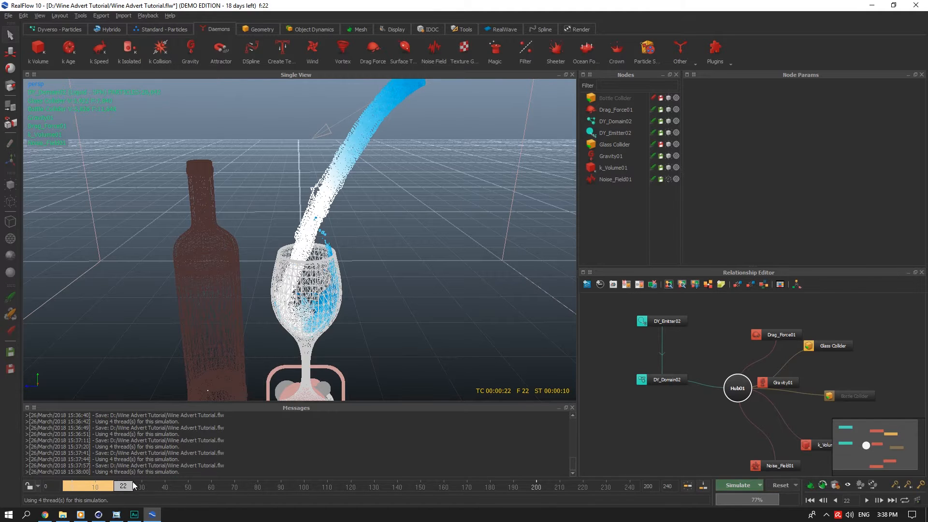
pyautogui.moveTo(132, 482); pyautogui.dragTo(98, 489)
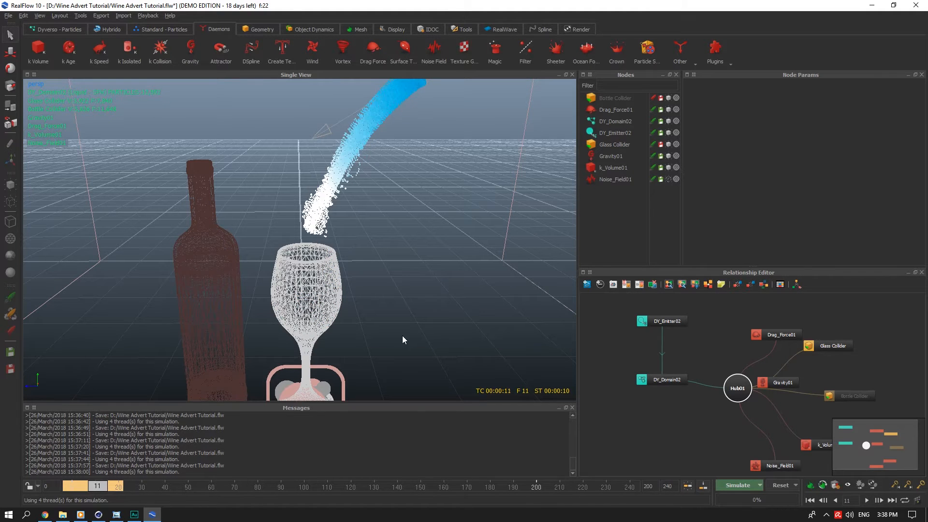
# Add a Sheeter daemon with its default settings to the scene and save the project
pyautogui.hotkey('ctrl', 's')
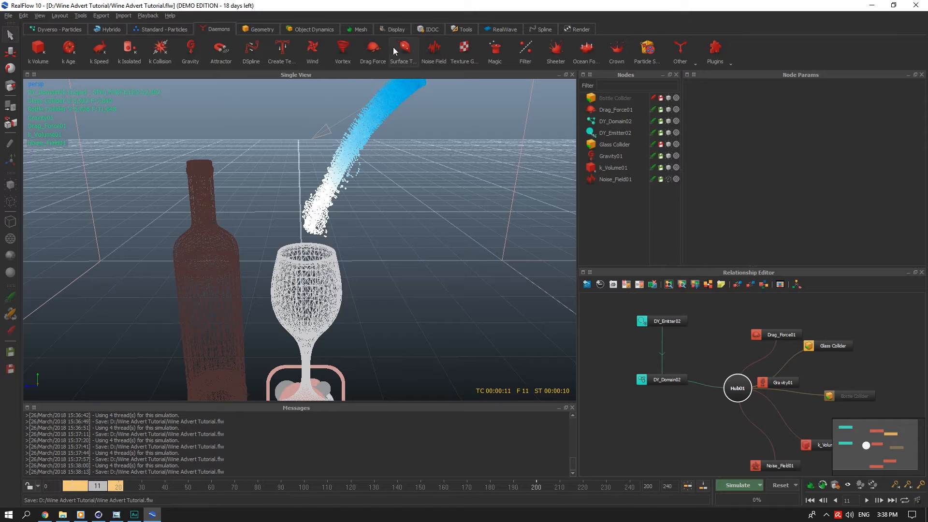
pyautogui.click(556, 49)
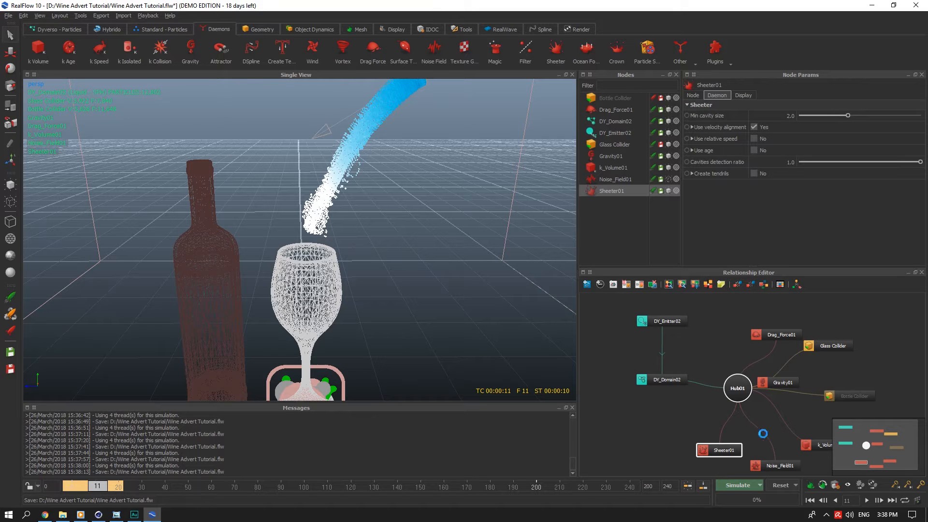
pyautogui.hotkey('ctrl', 's')
# Reset the scene and simulate with the Sheeter daemon to frame 27, checking the splash out of the glass
pyautogui.click(780, 485)
pyautogui.press('Return')
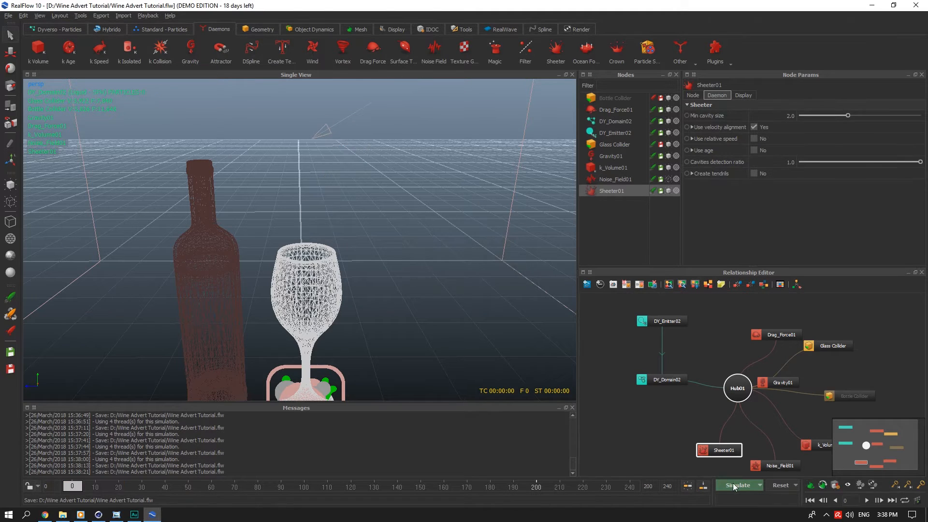
pyautogui.click(733, 484)
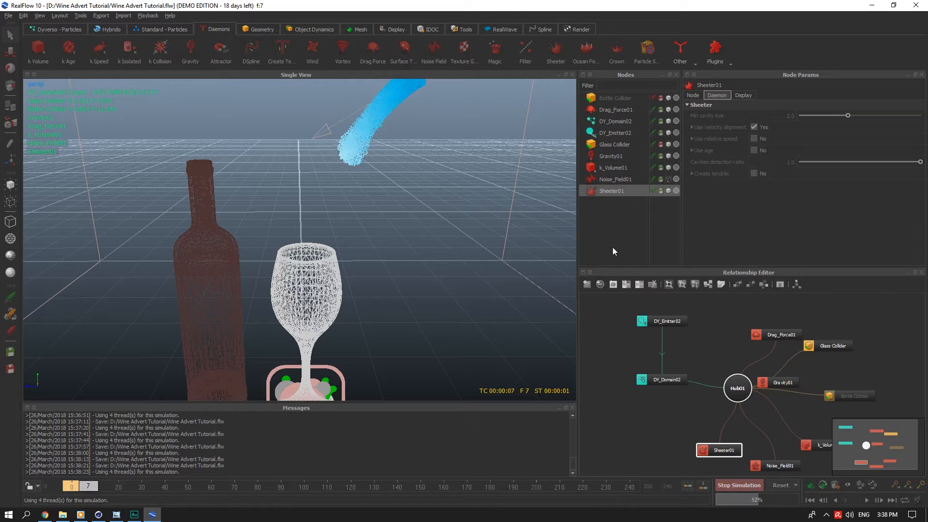
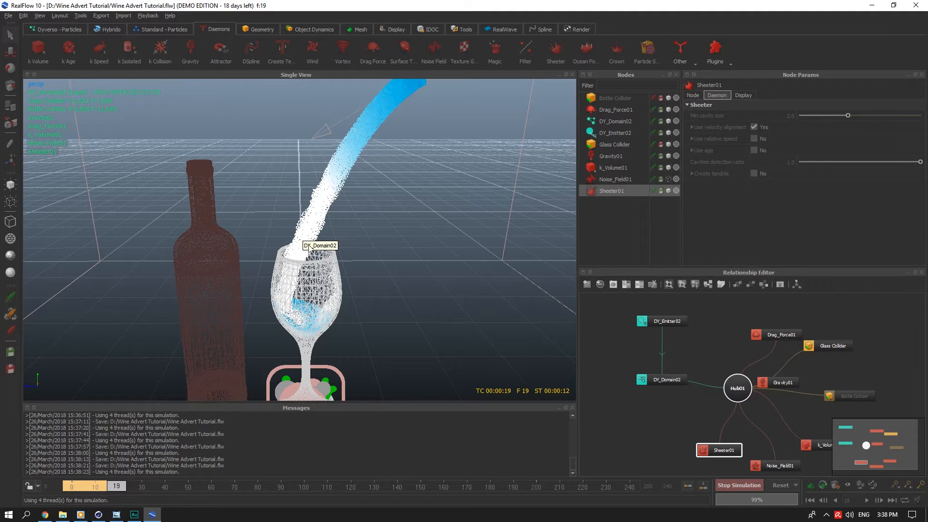
pyautogui.scroll(-2, 308, 245)
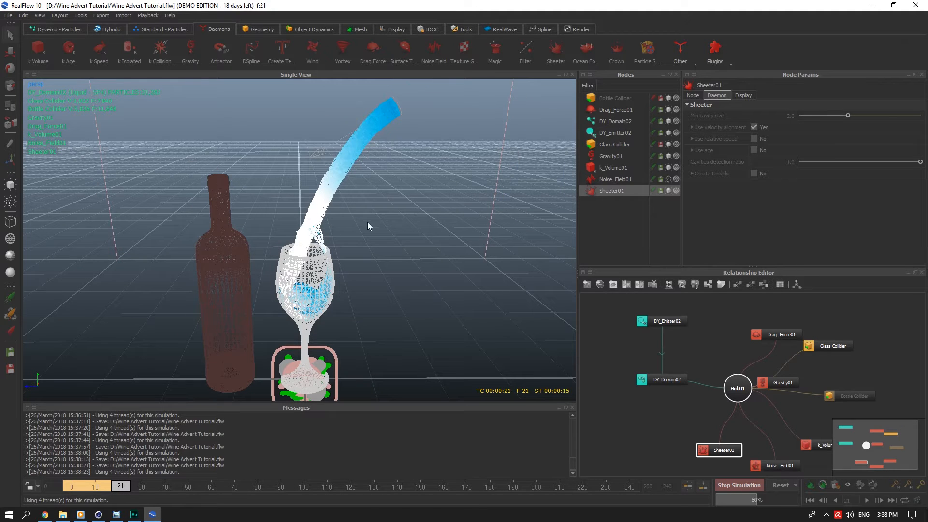
pyautogui.hotkey('alt', 'space')
pyautogui.click(282, 3)
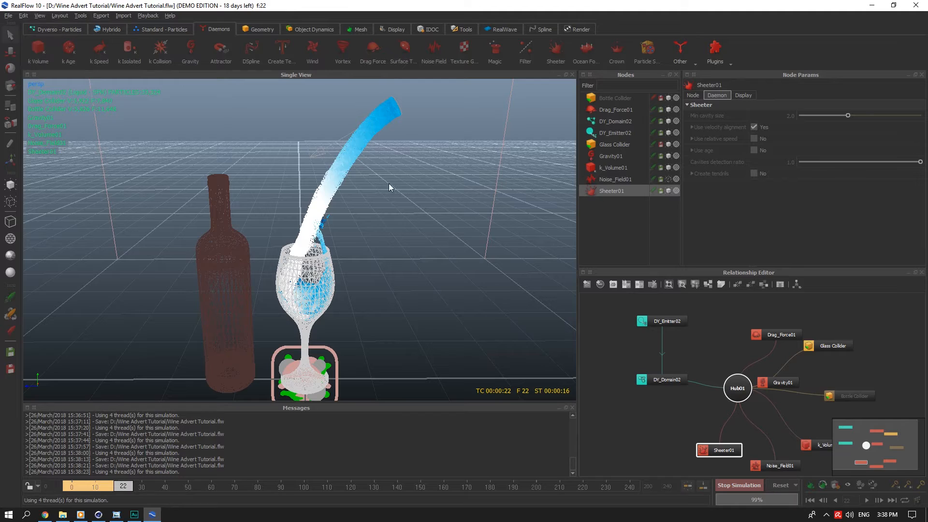
pyautogui.keyDown('alt'); pyautogui.moveTo(378, 190); pyautogui.dragTo(381, 169); pyautogui.keyUp('alt')
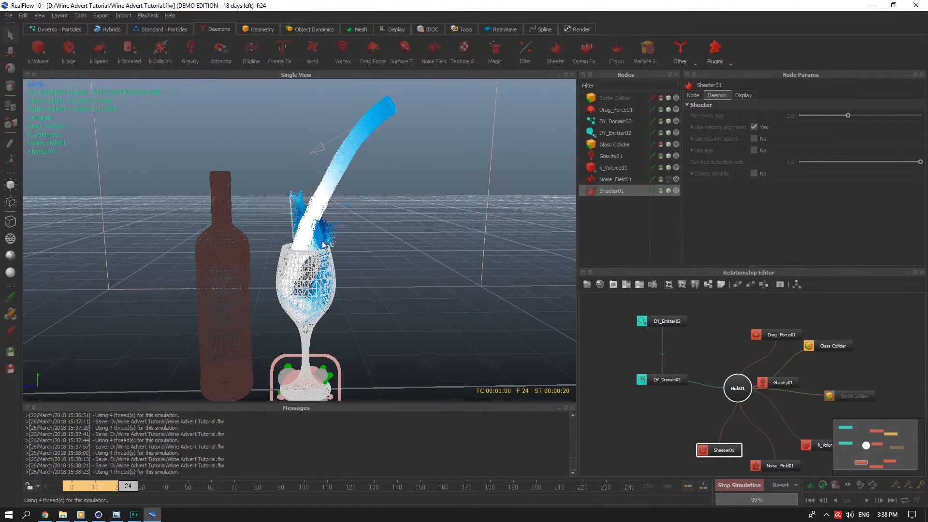
pyautogui.keyDown('alt'); pyautogui.moveTo(348, 228); pyautogui.dragTo(310, 240); pyautogui.keyUp('alt')
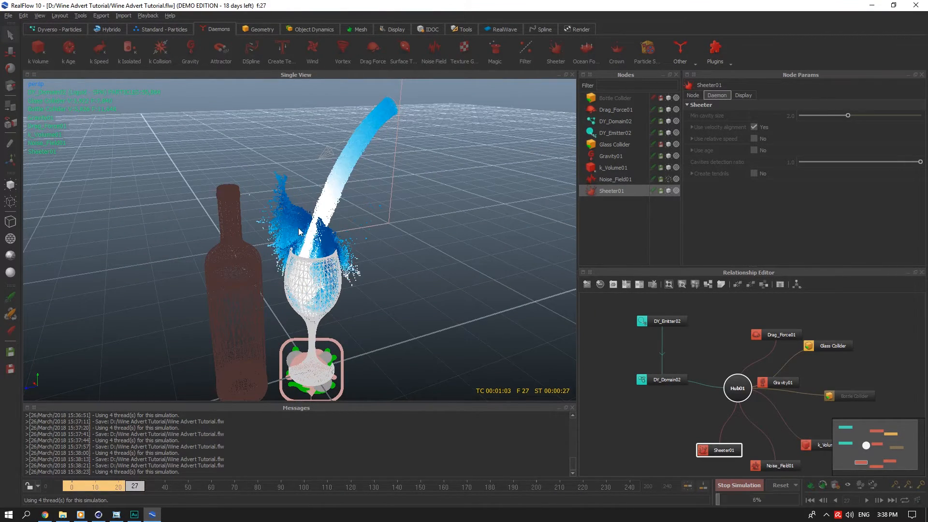
pyautogui.click(733, 485)
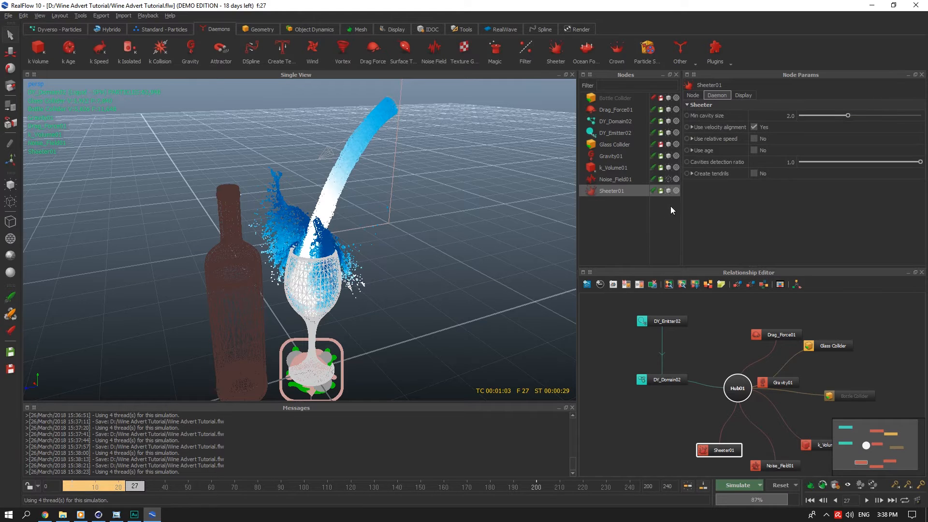
# Disable the Sheeter01 daemon in the scene and save the project
pyautogui.keyDown('alt'); pyautogui.moveTo(438, 187); pyautogui.dragTo(406, 189); pyautogui.keyUp('alt')
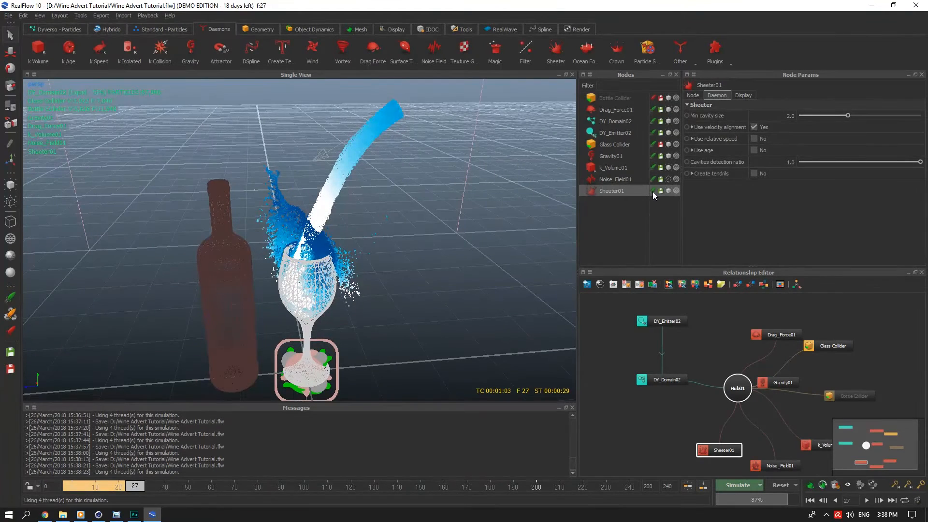
pyautogui.click(653, 191)
pyautogui.hotkey('ctrl', 's')
# Reset the scene and simulate without the Sheeter daemon to frame 27, checking the splash in the glass
pyautogui.click(773, 485)
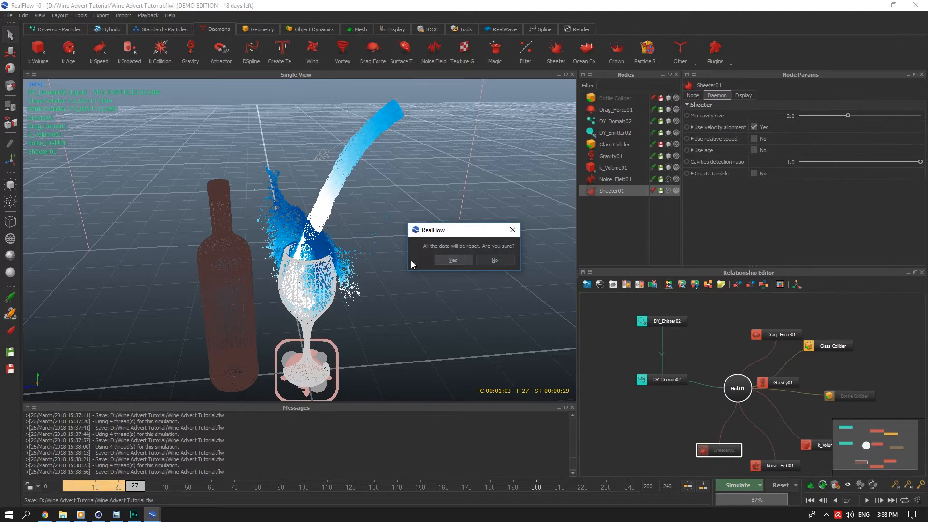
pyautogui.click(452, 260)
pyautogui.click(735, 484)
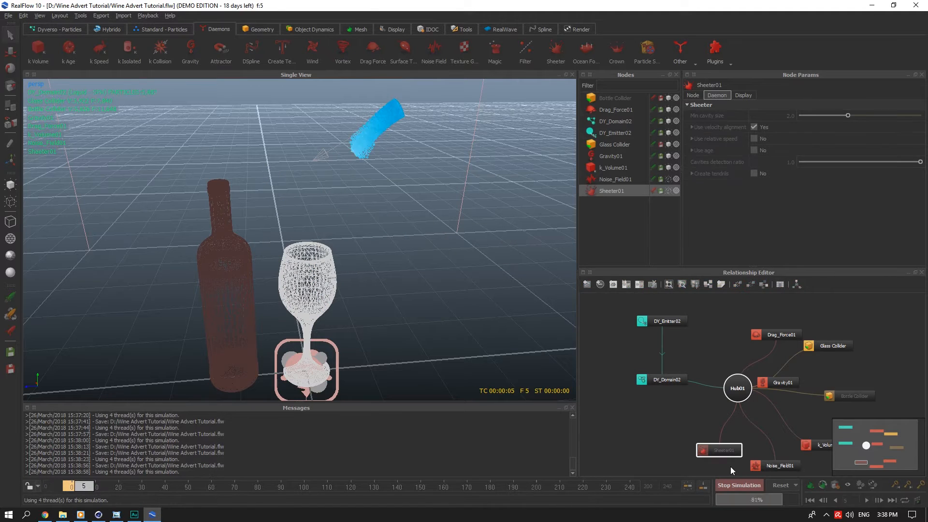
pyautogui.click(609, 120)
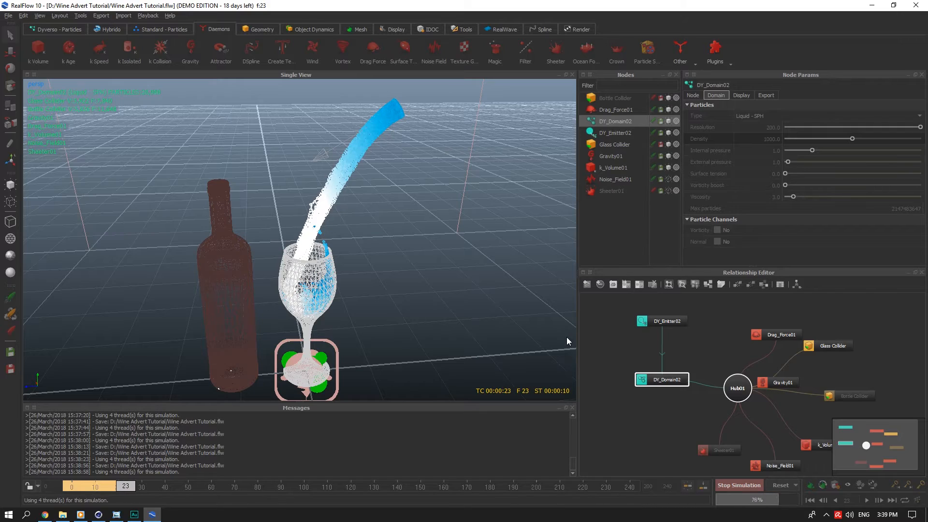
pyautogui.keyDown('alt'); pyautogui.moveTo(454, 253); pyautogui.dragTo(454, 193); pyautogui.keyUp('alt')
pyautogui.click(739, 485)
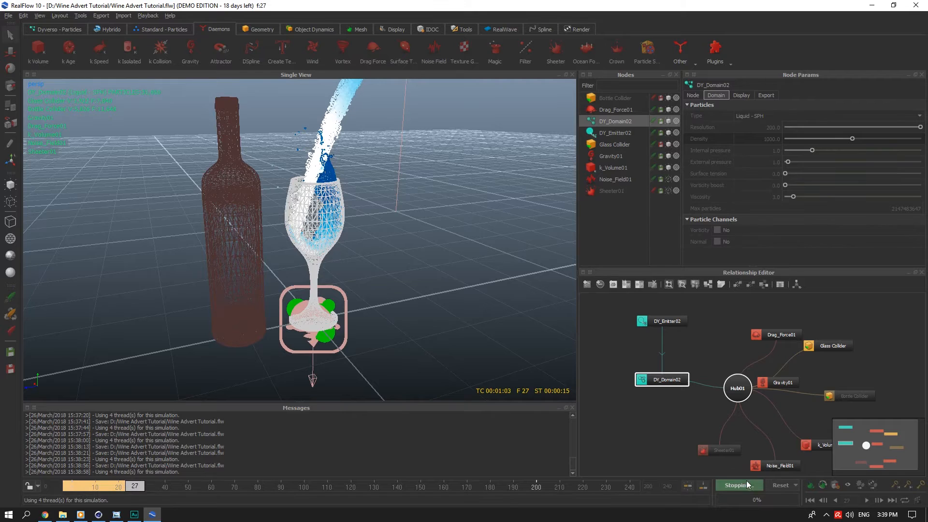
# Set the DY_Domain02 resolution to 400 and save the project
pyautogui.doubleClick(769, 128)
pyautogui.write('400')
pyautogui.press('Tab')
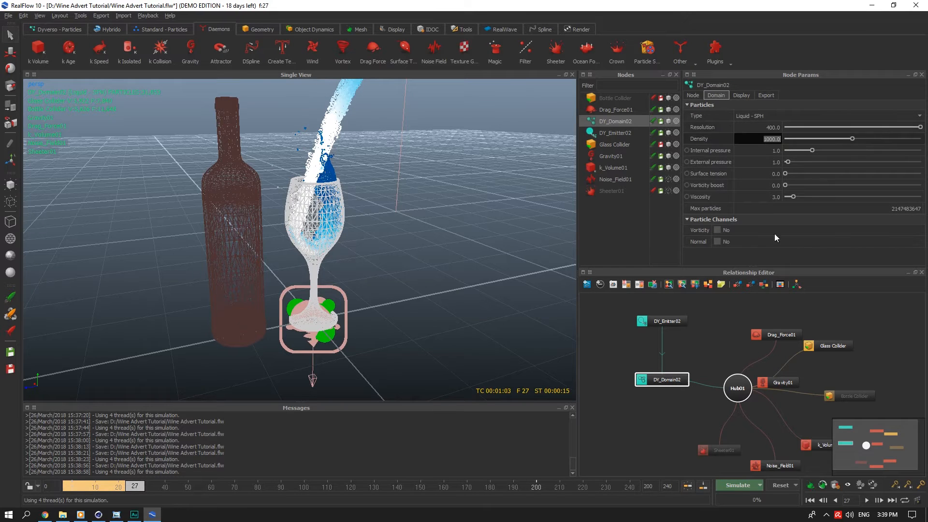
pyautogui.hotkey('ctrl', 's')
# Reset the scene, simulate at the higher resolution to frame 13, and inspect the stream entering the glass up close
pyautogui.click(777, 483)
pyautogui.click(459, 264)
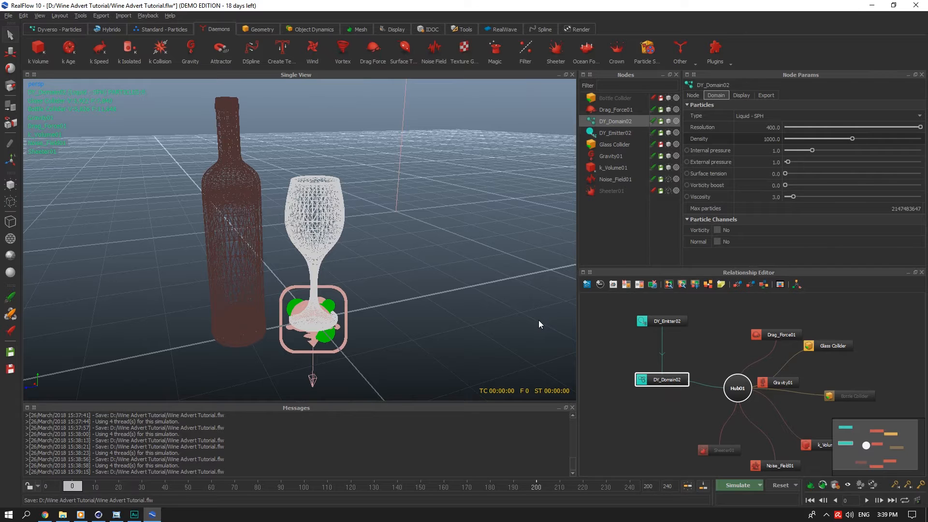
pyautogui.keyDown('alt'); pyautogui.moveTo(479, 250); pyautogui.dragTo(411, 280); pyautogui.keyUp('alt')
pyautogui.click(754, 487)
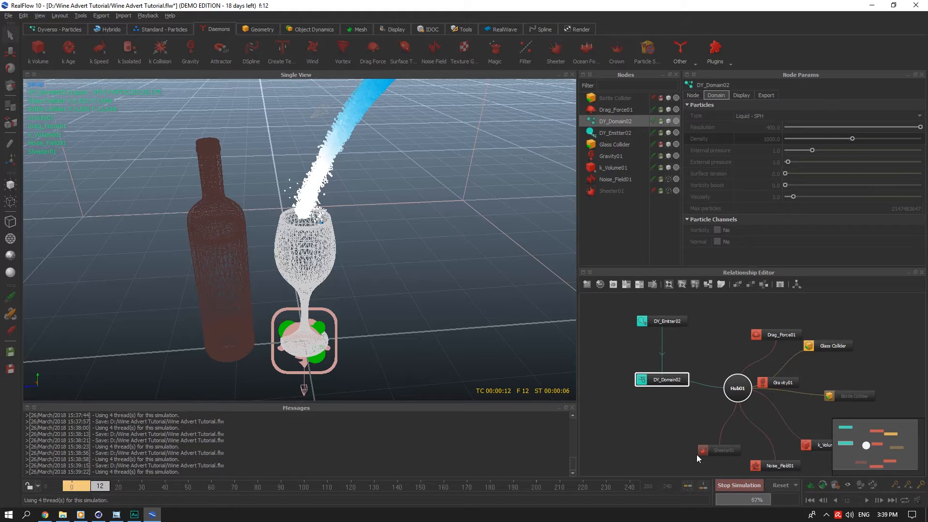
pyautogui.click(738, 484)
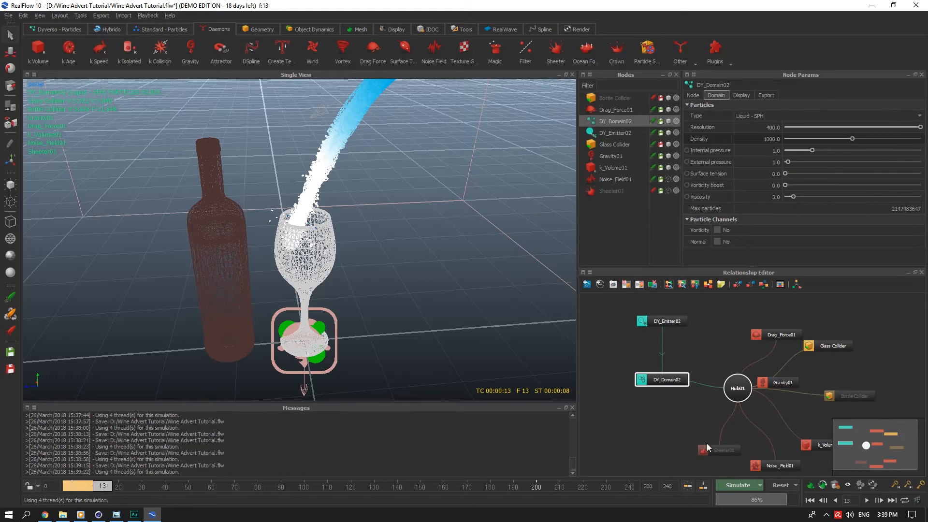
pyautogui.scroll(5, 335, 232)
pyautogui.keyDown('alt'); pyautogui.moveTo(354, 195); pyautogui.dragTo(336, 318, button='middle'); pyautogui.keyUp('alt')
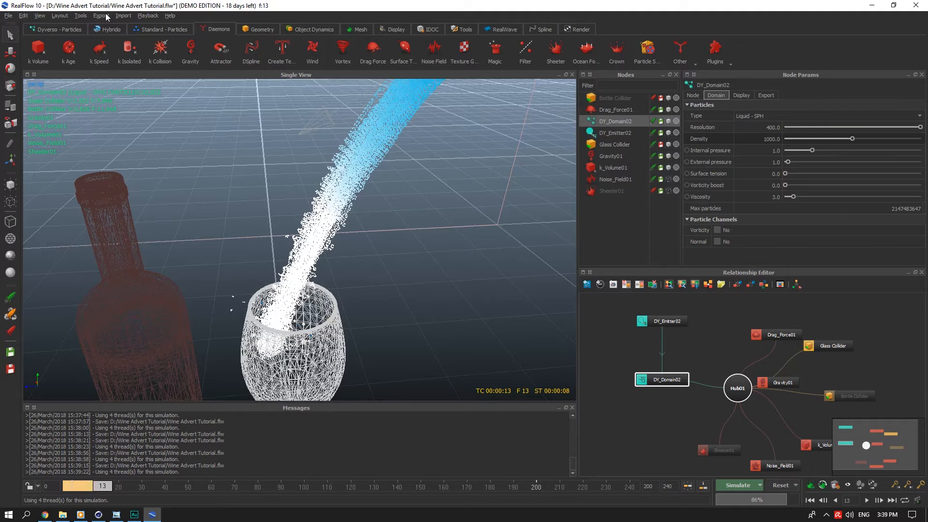
# Add a particle mesh to the scene and open its export settings
pyautogui.click(360, 29)
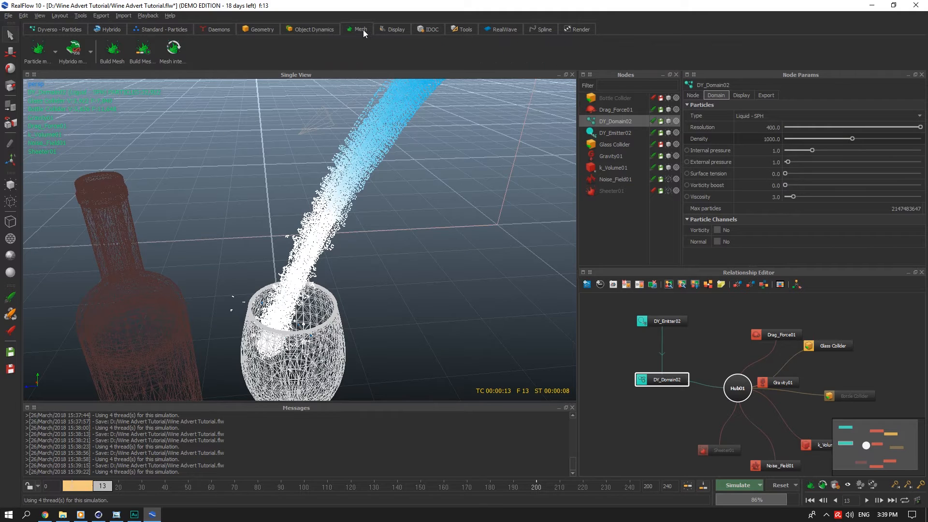
pyautogui.click(44, 53)
pyautogui.click(772, 96)
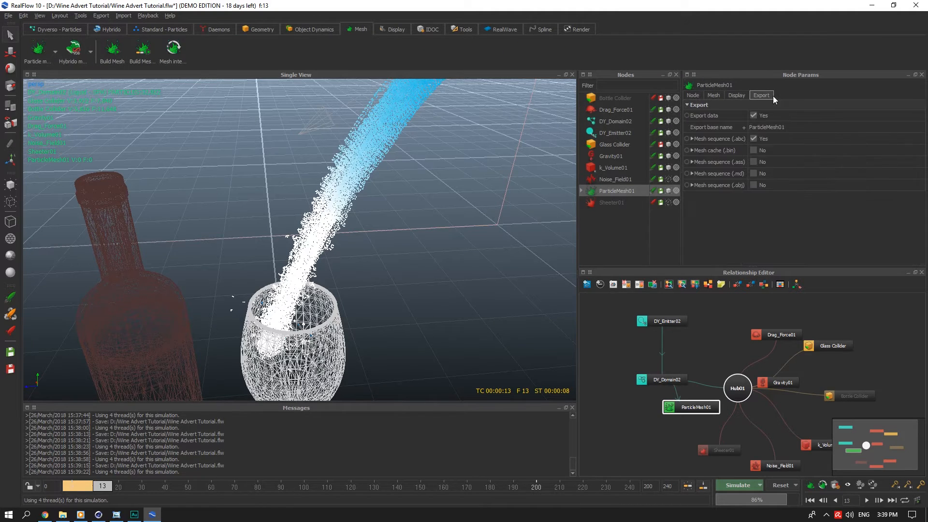
# Turn off the object ANIMATION (.sd) and CACHE (.bdc) exports in Export Central
pyautogui.click(101, 16)
pyautogui.click(118, 68)
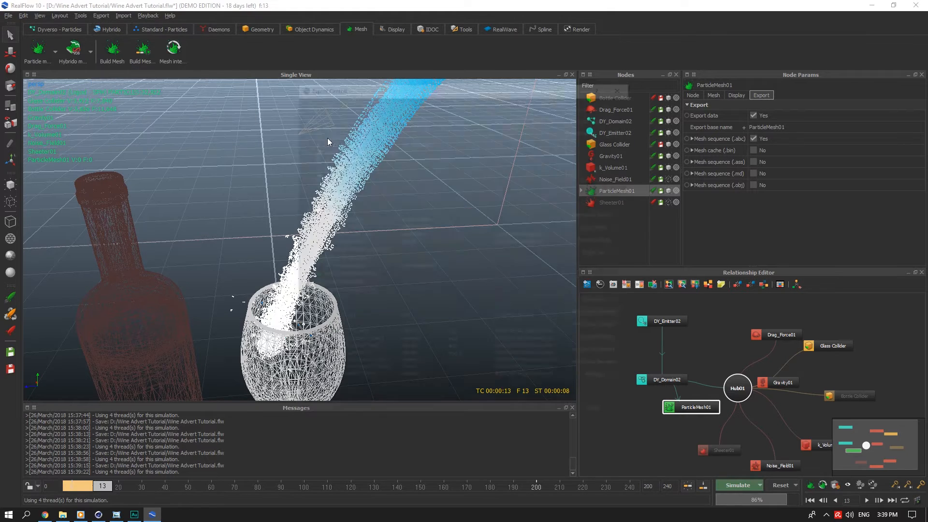
pyautogui.click(347, 234)
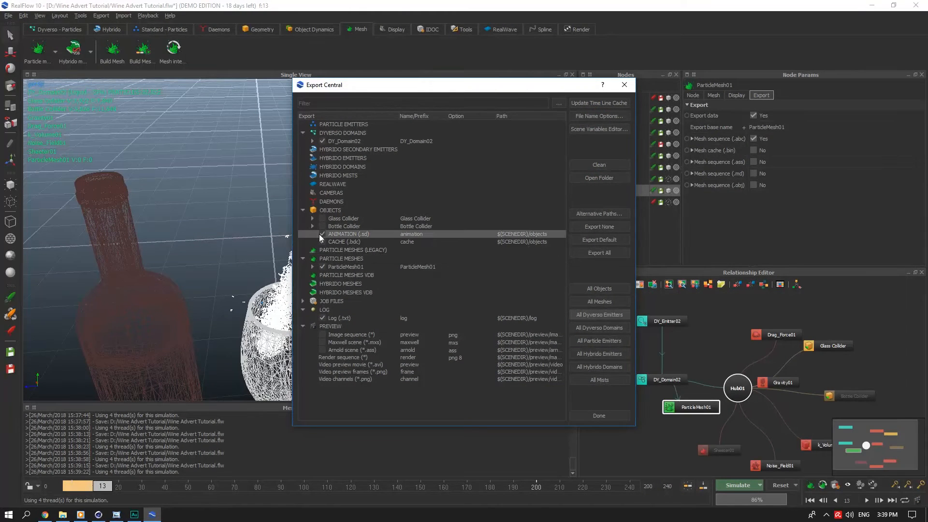
pyautogui.click(322, 234)
pyautogui.click(323, 242)
pyautogui.click(625, 84)
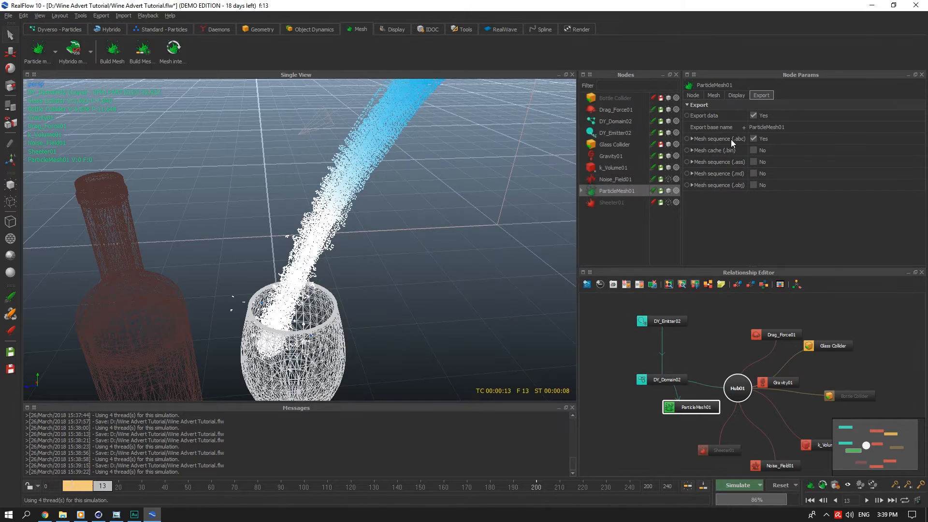
# Switch the ParticleMesh01 export from mesh sequence (.abc) to mesh cache (.bin) and save the project
pyautogui.click(731, 140)
pyautogui.click(697, 138)
pyautogui.click(754, 150)
pyautogui.click(703, 150)
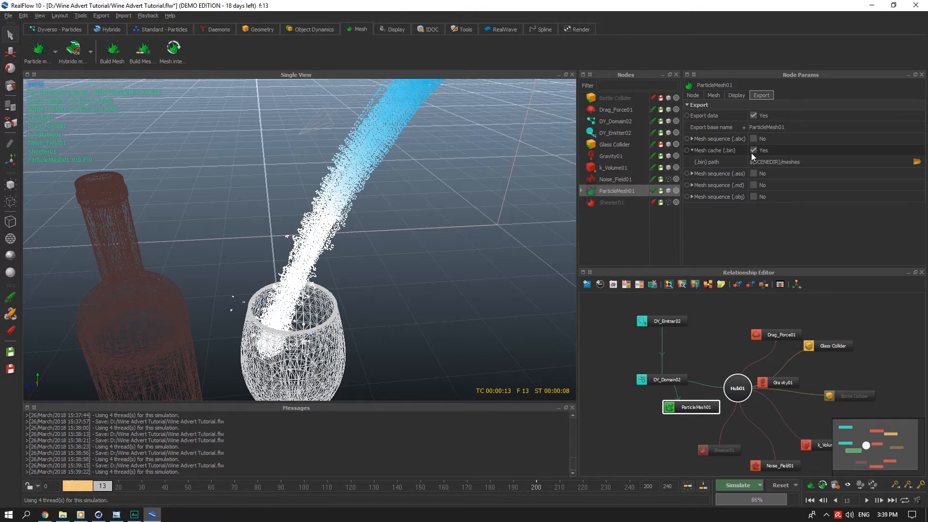
pyautogui.click(696, 152)
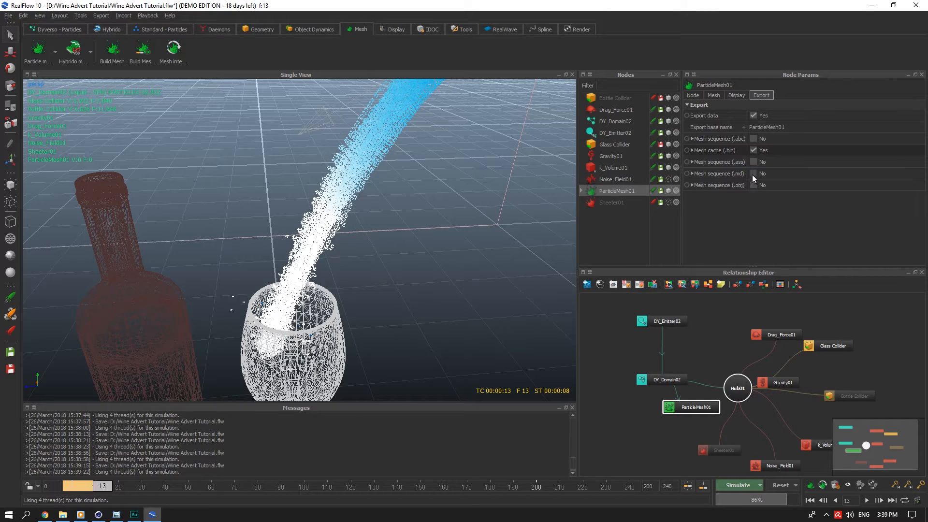
pyautogui.keyDown('alt'); pyautogui.moveTo(571, 169); pyautogui.dragTo(435, 262); pyautogui.keyUp('alt')
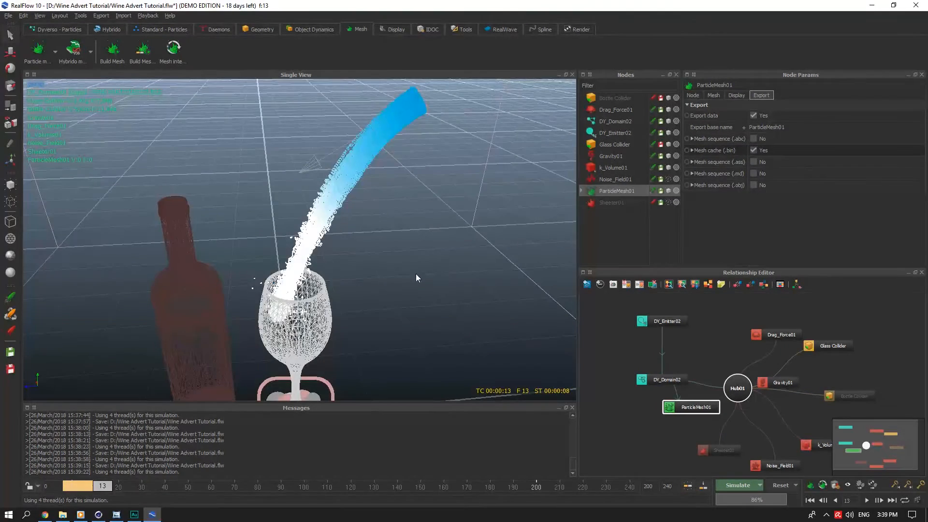
pyautogui.hotkey('ctrl', 's')
# Review the mesh settings of ParticleMesh01 and the field and particle filter settings of its DY_Domain02 source
pyautogui.click(713, 104)
pyautogui.click(714, 96)
pyautogui.click(582, 191)
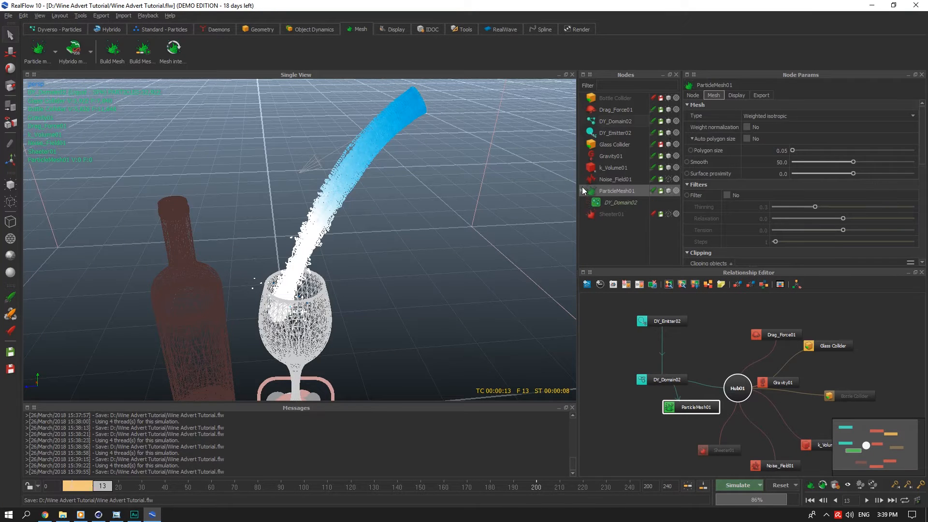
pyautogui.click(615, 203)
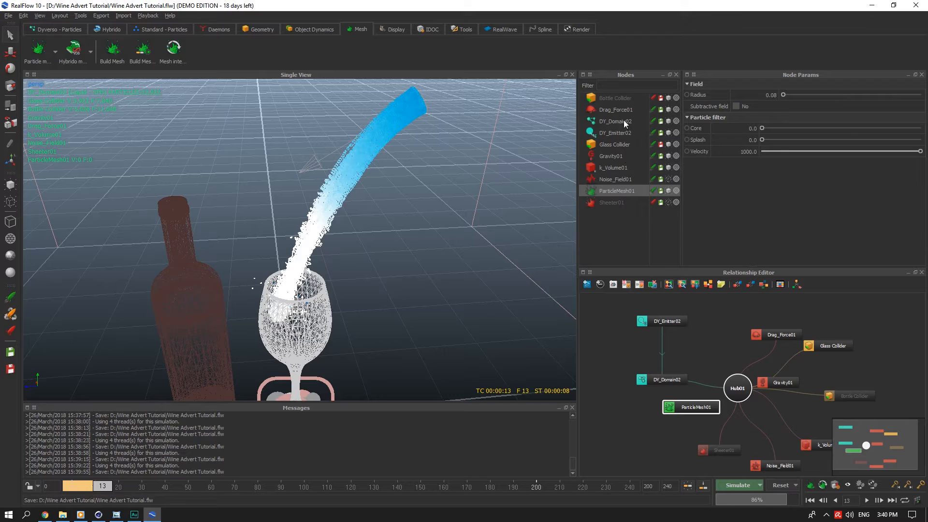
pyautogui.click(624, 191)
# Build the particle mesh at frame 13 and inspect it around the glass
pyautogui.scroll(3, 332, 289)
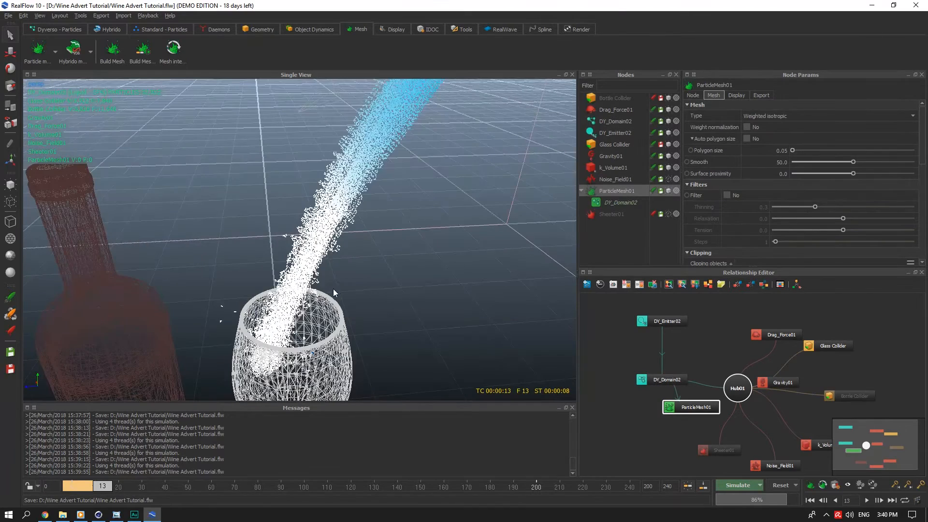
pyautogui.keyDown('alt'); pyautogui.moveTo(421, 207); pyautogui.dragTo(422, 100); pyautogui.keyUp('alt')
pyautogui.click(113, 50)
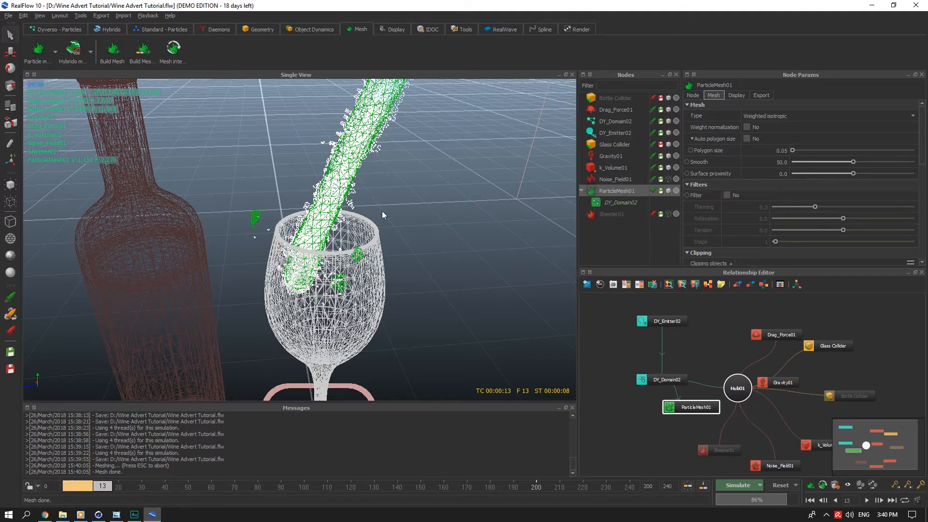
pyautogui.keyDown('alt'); pyautogui.moveTo(382, 215); pyautogui.dragTo(373, 272); pyautogui.keyUp('alt')
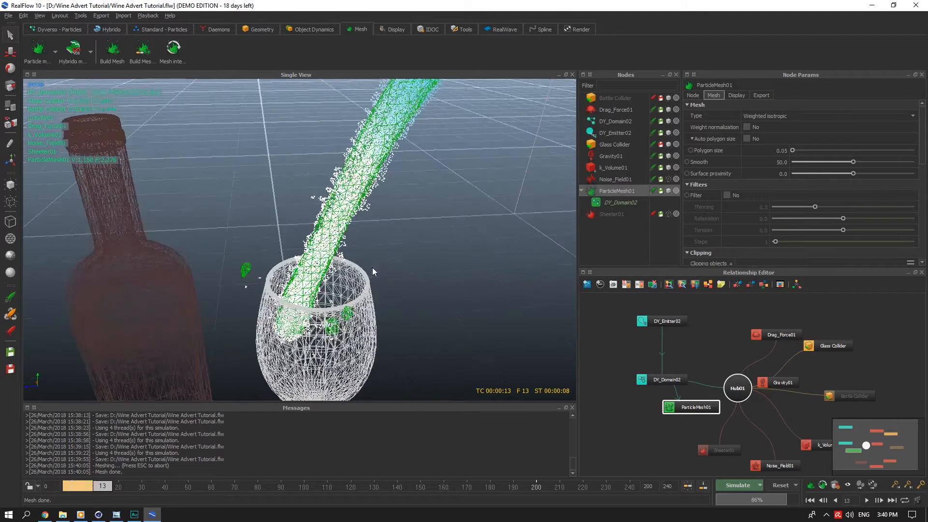
# Hide the DY_Domain02 particles and turn off selection highlighting in the viewport
pyautogui.click(668, 122)
pyautogui.click(41, 15)
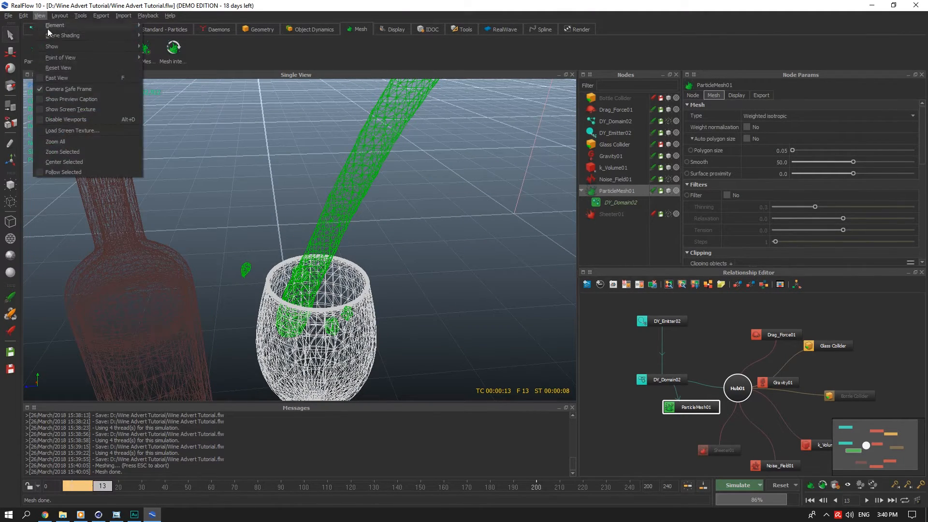
pyautogui.moveTo(58, 43)
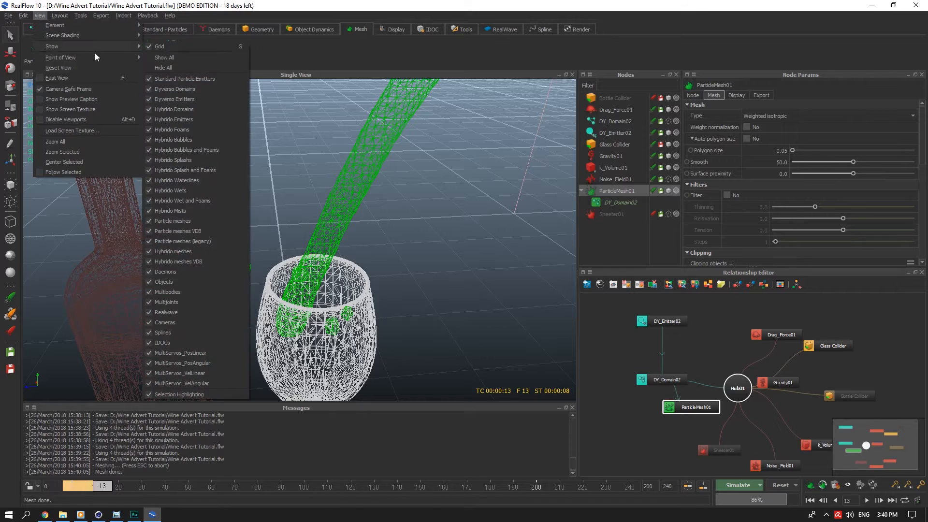
pyautogui.click(166, 394)
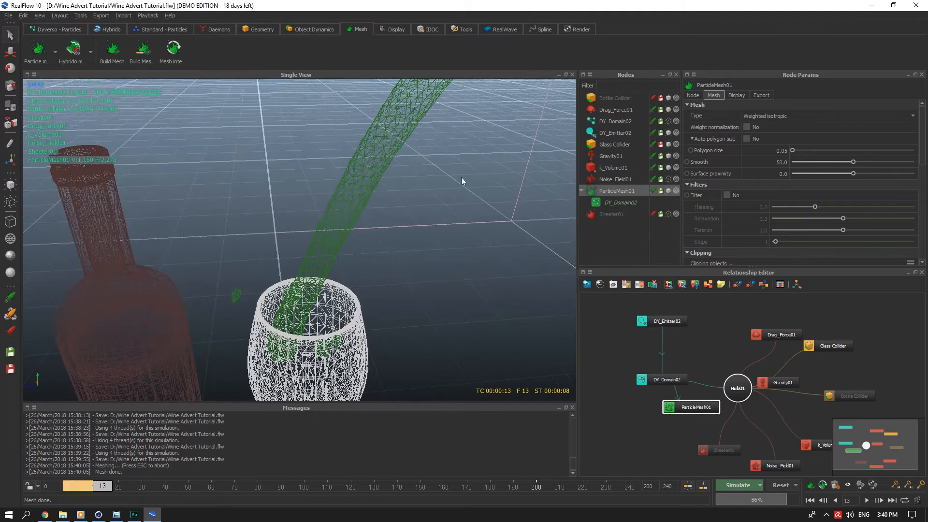
# Display ParticleMesh01 as a smooth shaded surface and inspect the stream from the source down to the glass
pyautogui.click(675, 190)
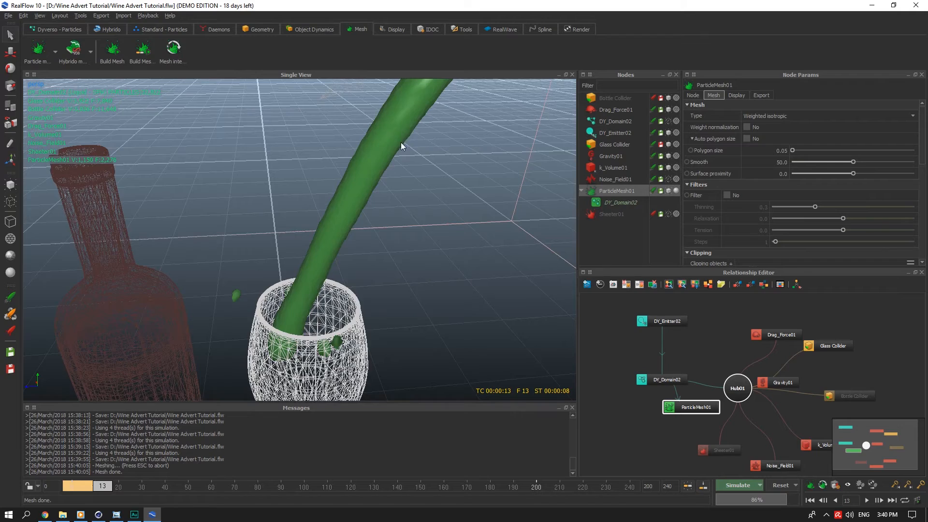
pyautogui.scroll(-3, 385, 141)
pyautogui.keyDown('alt'); pyautogui.moveTo(386, 140); pyautogui.dragTo(389, 135); pyautogui.keyUp('alt')
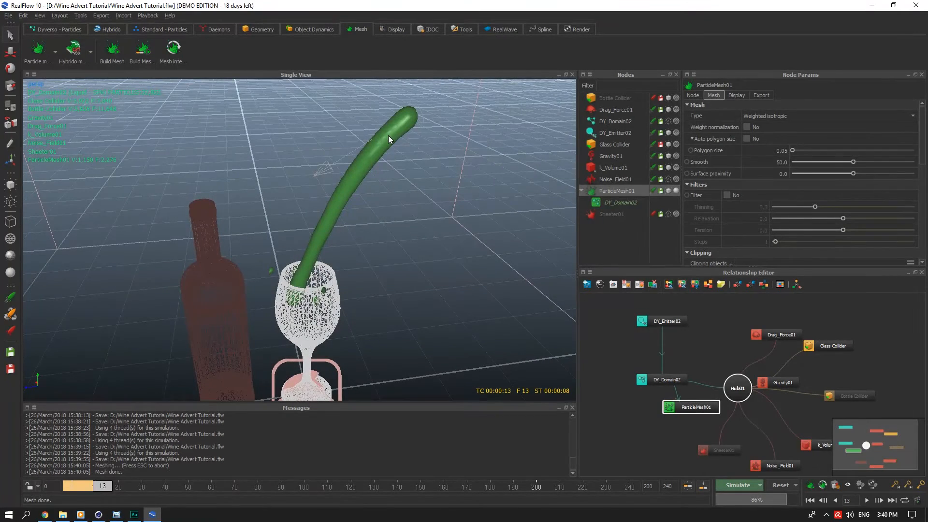
pyautogui.scroll(2, 356, 247)
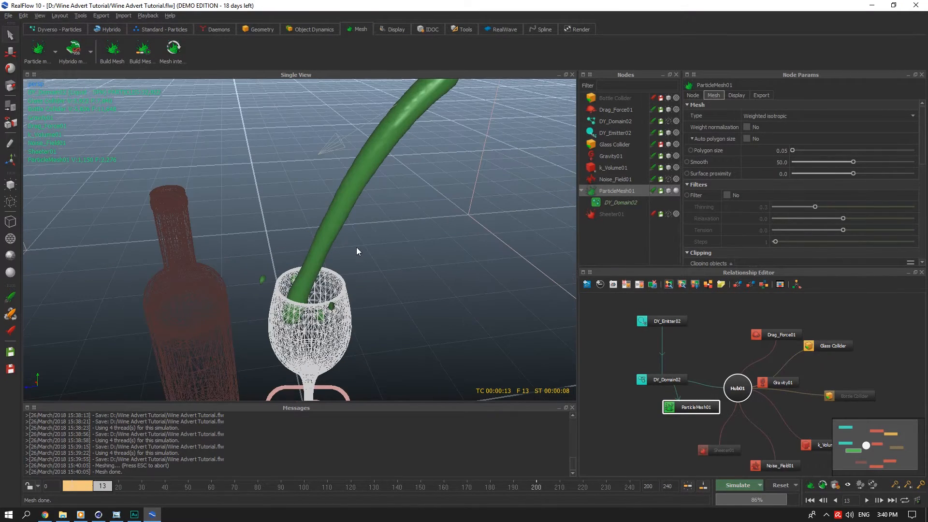
# Set the ParticleMesh01 polygon size to 0.03, rebuild the mesh, and return it to wireframe display to examine its density
pyautogui.doubleClick(788, 149)
pyautogui.click(787, 152)
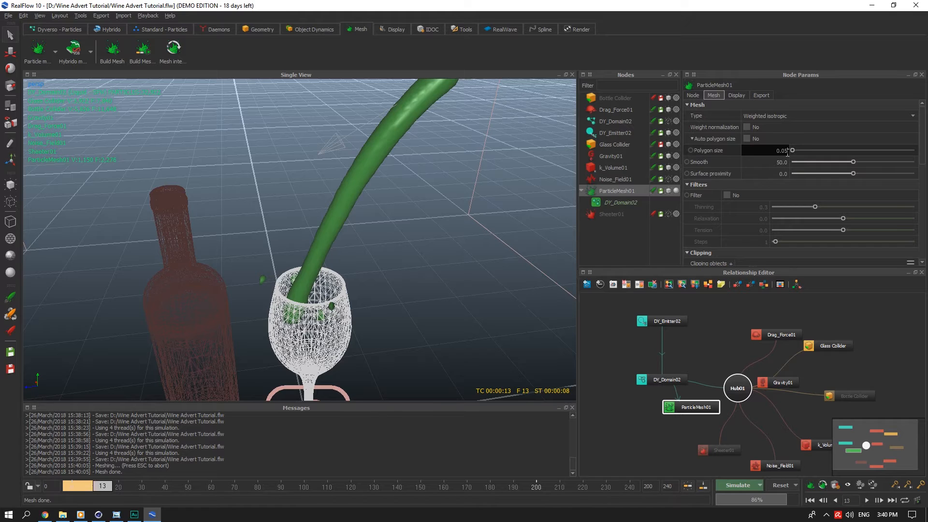
pyautogui.press('Tab')
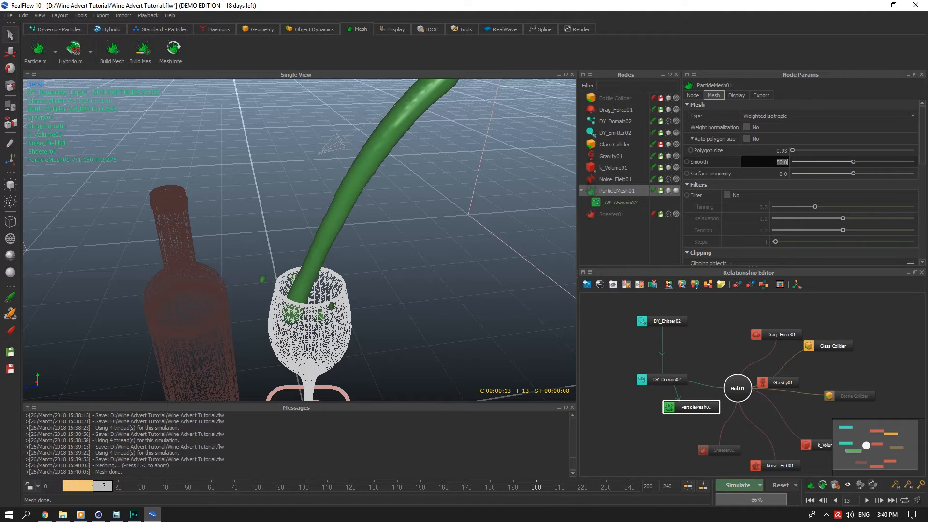
pyautogui.click(108, 61)
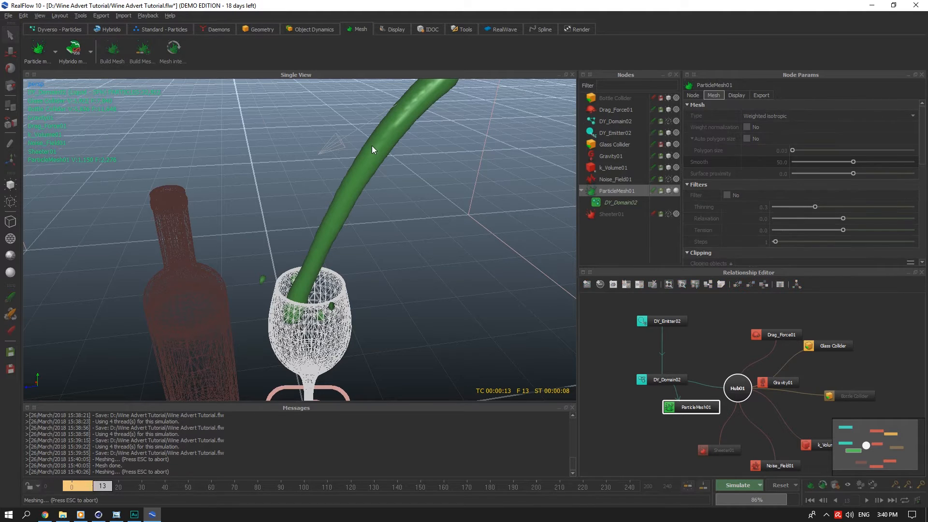
pyautogui.click(675, 191)
pyautogui.click(676, 190)
pyautogui.scroll(3, 408, 145)
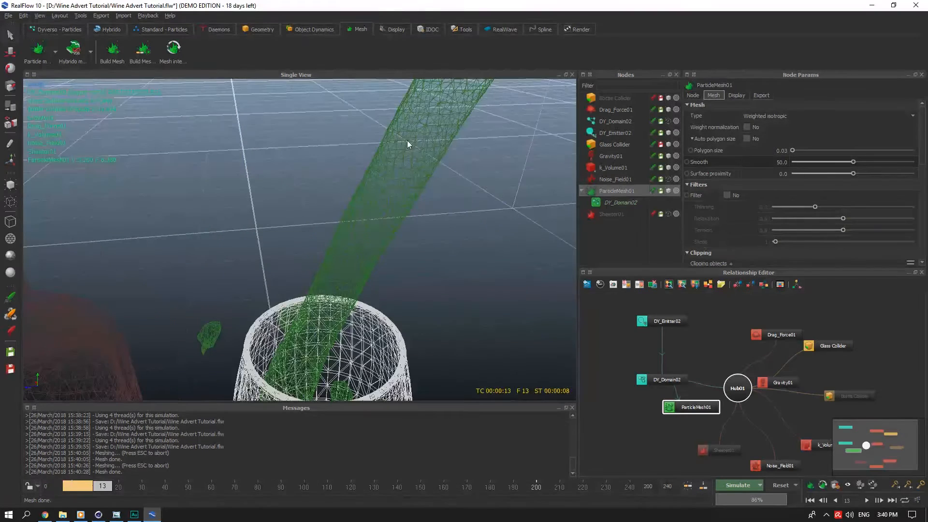
# Set the ParticleMesh01 polygon size to 0.02 and rebuild the mesh
pyautogui.click(782, 151)
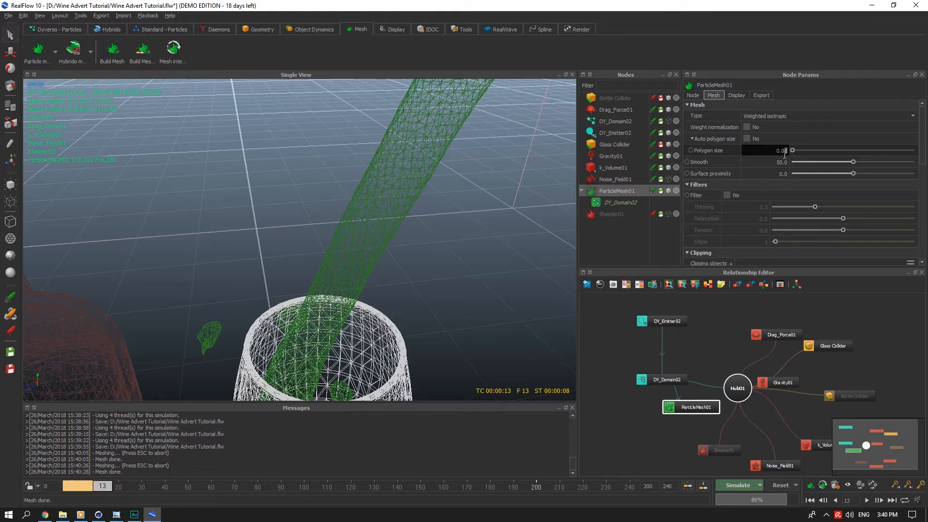
pyautogui.press('BackSpace')
pyautogui.write('2')
pyautogui.press('Return')
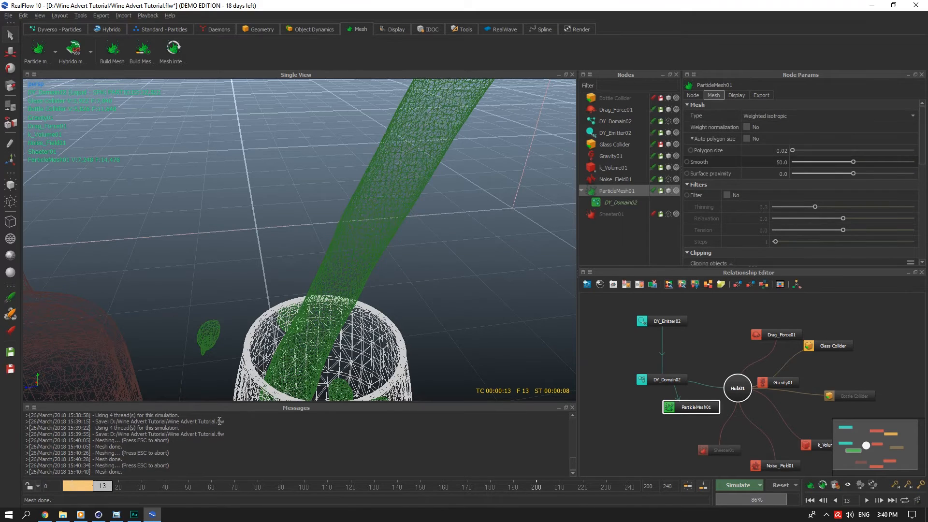
# Show the DY_Domain02 particles briefly to compare them with the ParticleMesh01 surface, and hide them again
pyautogui.keyDown('alt'); pyautogui.moveTo(382, 224); pyautogui.dragTo(565, 196); pyautogui.keyUp('alt')
pyautogui.click(629, 203)
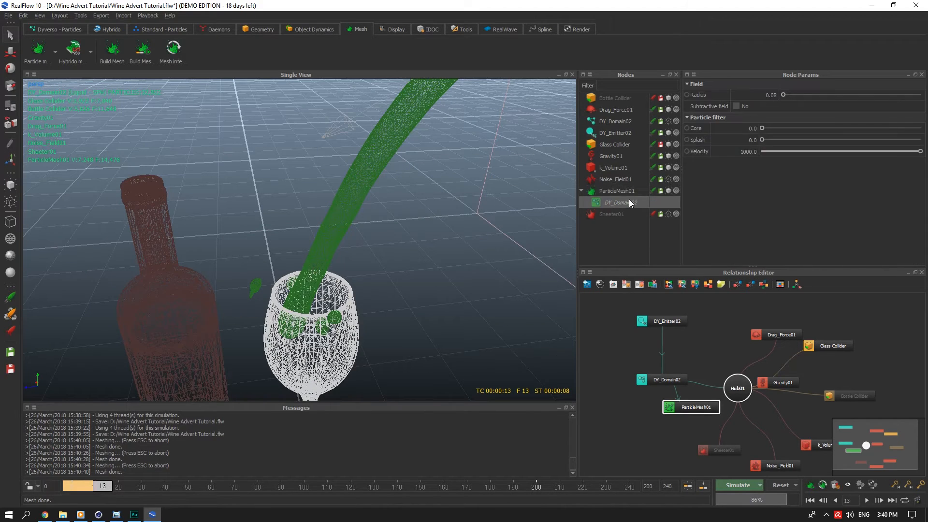
pyautogui.click(633, 229)
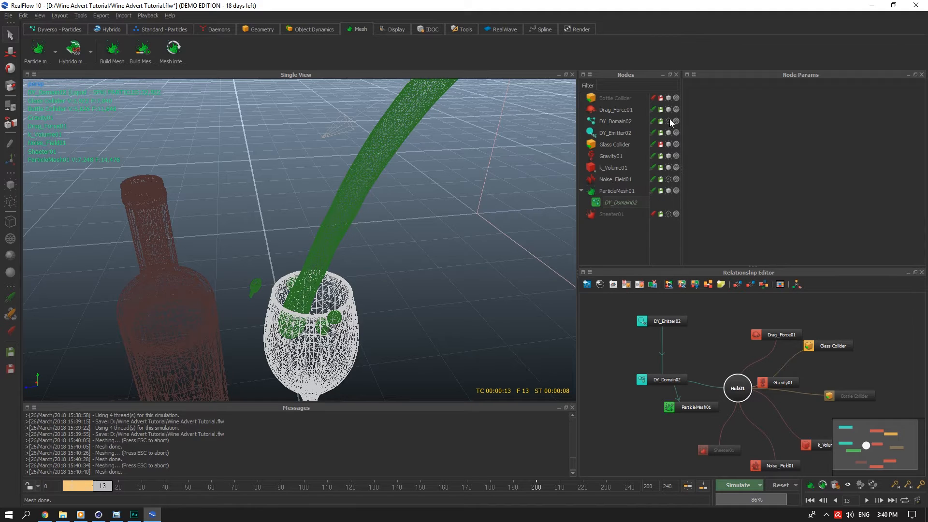
pyautogui.click(668, 120)
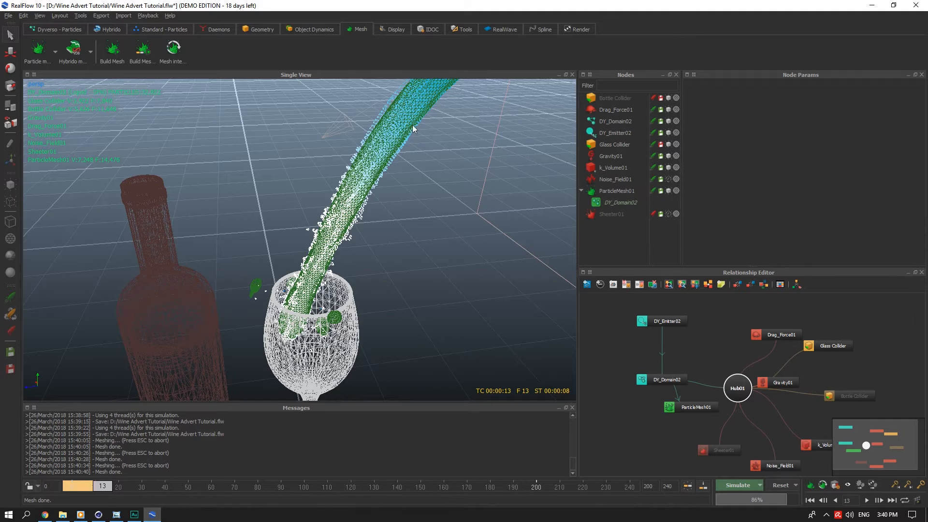
pyautogui.click(669, 121)
# Set the field radius of DY_Domain02 under ParticleMesh01 to 0.03 and rebuild the mesh
pyautogui.click(626, 199)
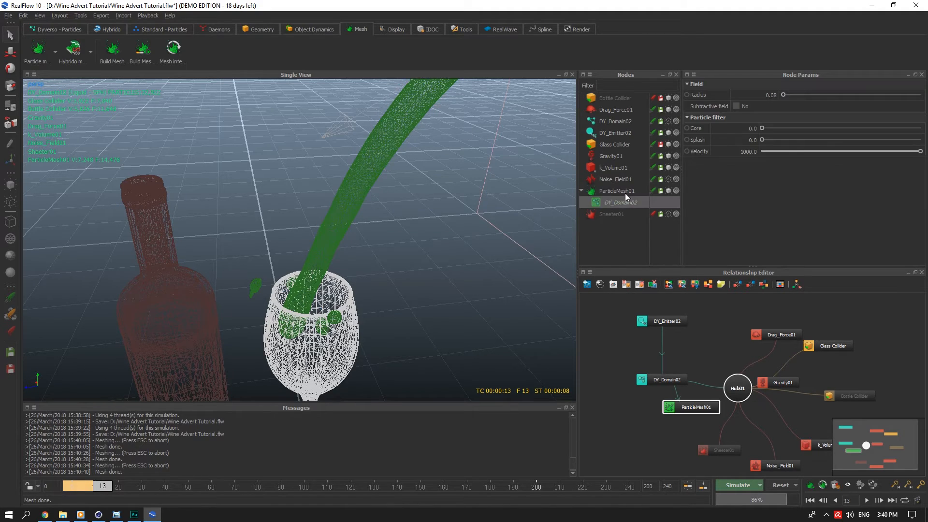
pyautogui.doubleClick(776, 96)
pyautogui.moveTo(774, 96); pyautogui.dragTo(780, 95)
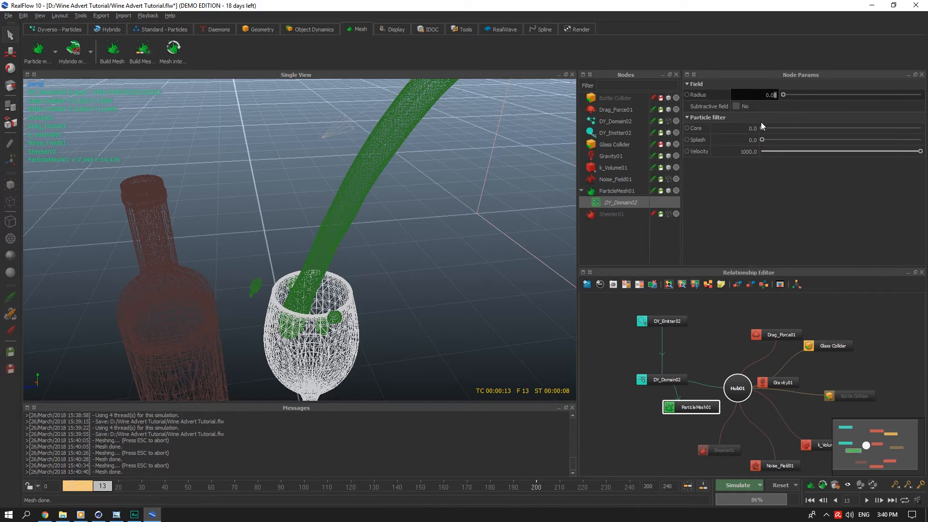
pyautogui.write('3')
pyautogui.press('Return')
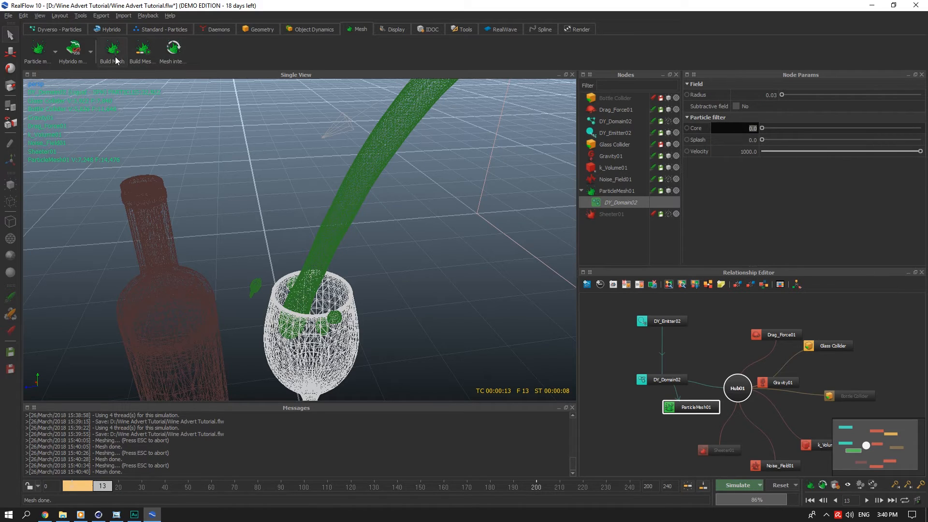
# Switch ParticleMesh01 from wireframe to smooth shaded display to examine the stream's surface
pyautogui.click(676, 191)
pyautogui.click(676, 190)
pyautogui.click(676, 190)
pyautogui.click(676, 191)
pyautogui.click(676, 190)
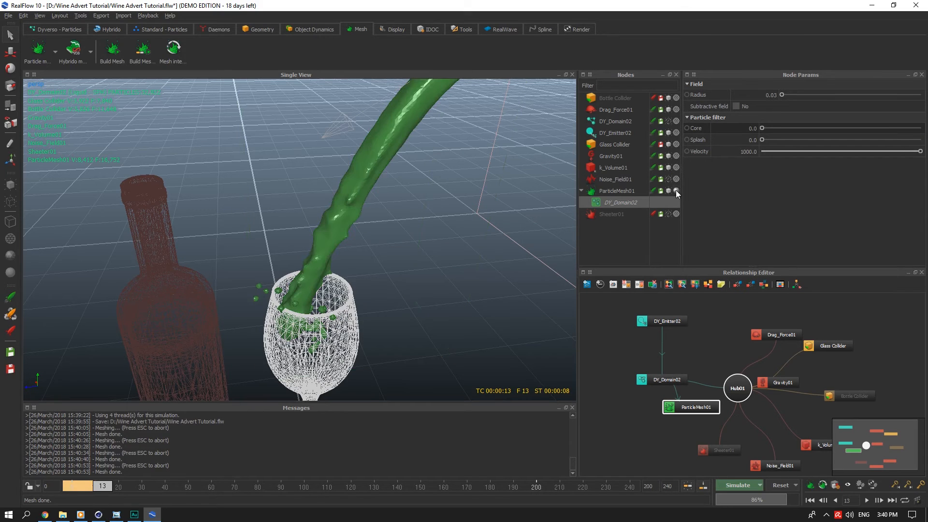
pyautogui.click(676, 190)
# Reduce the DY_Domain02 field radius to 0.02 and rebuild the particle mesh
pyautogui.doubleClick(769, 94)
pyautogui.write('0.02')
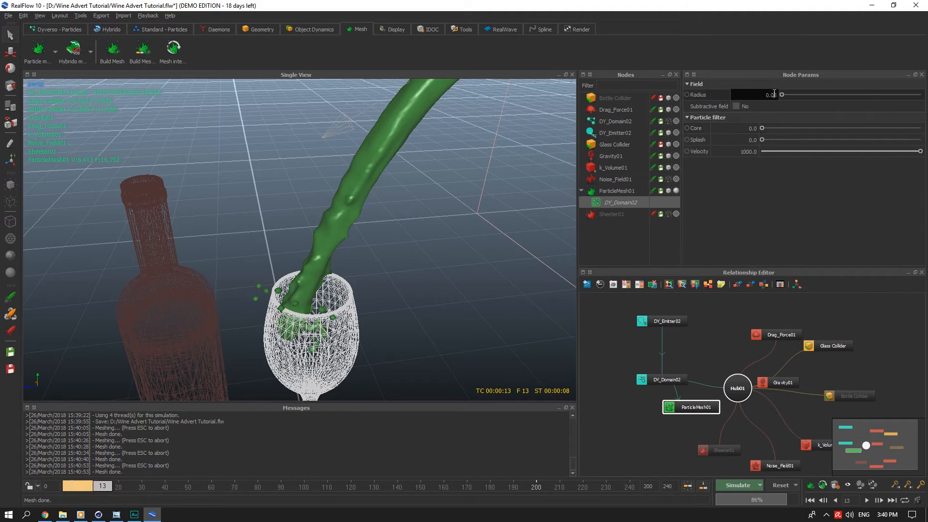
pyautogui.press('Tab')
pyautogui.click(116, 54)
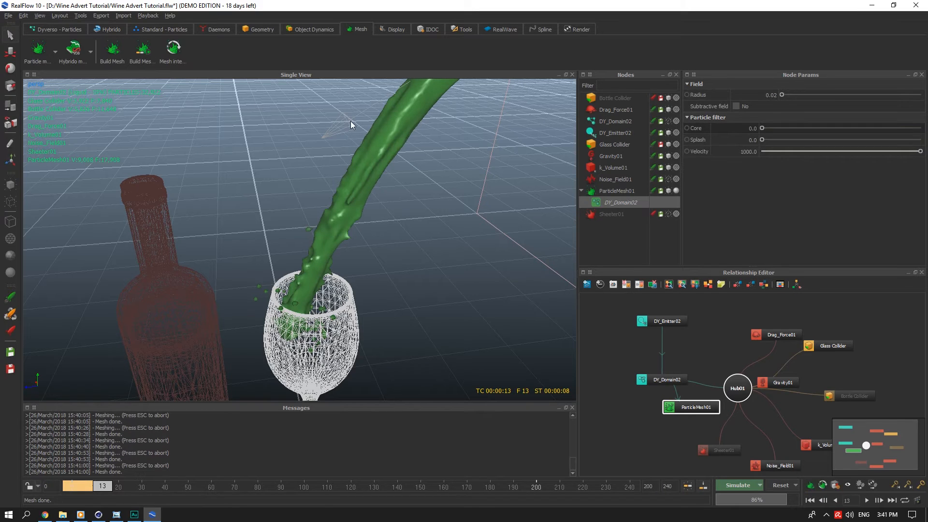
# Set the DY_Domain02 field radius to 0.01, rebuild the mesh, and inspect the stream above the glass
pyautogui.doubleClick(775, 95)
pyautogui.moveTo(774, 95); pyautogui.dragTo(778, 95)
pyautogui.write('1')
pyautogui.press('Tab')
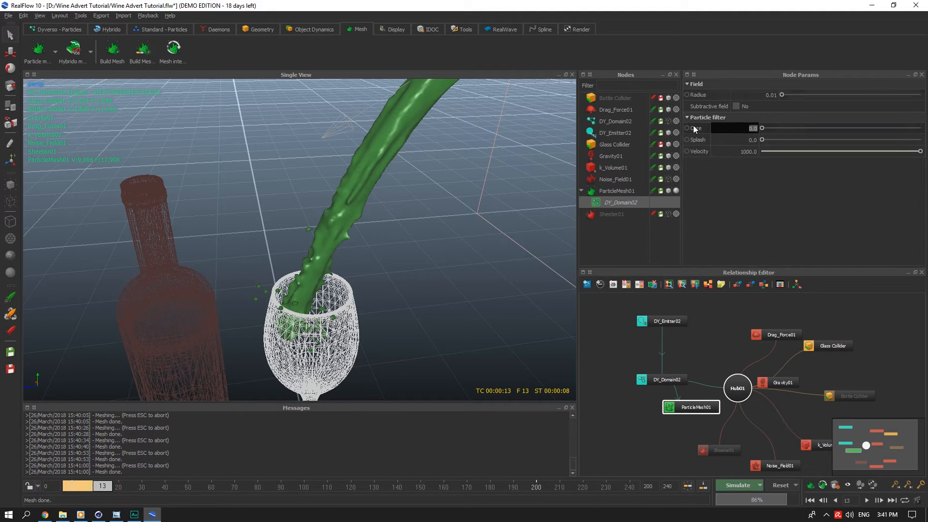
pyautogui.click(113, 49)
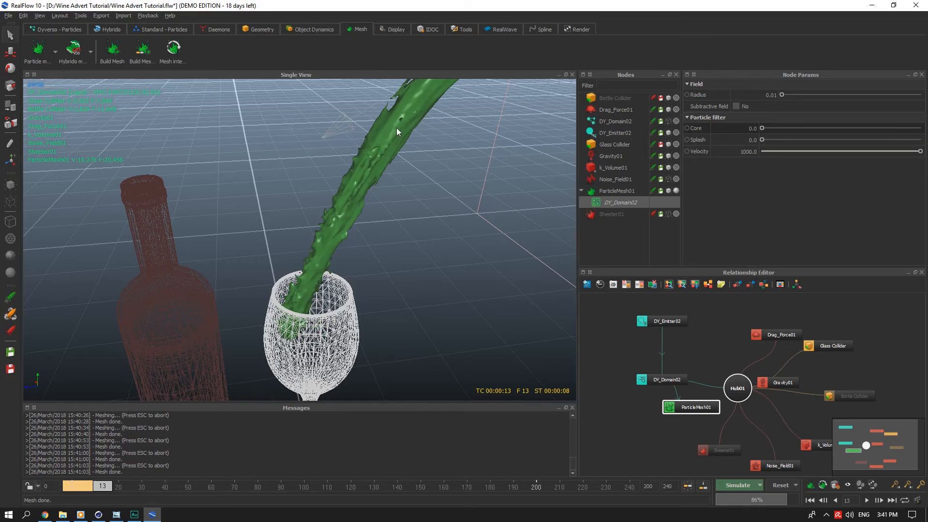
pyautogui.keyDown('alt'); pyautogui.moveTo(397, 128); pyautogui.dragTo(425, 123); pyautogui.keyUp('alt')
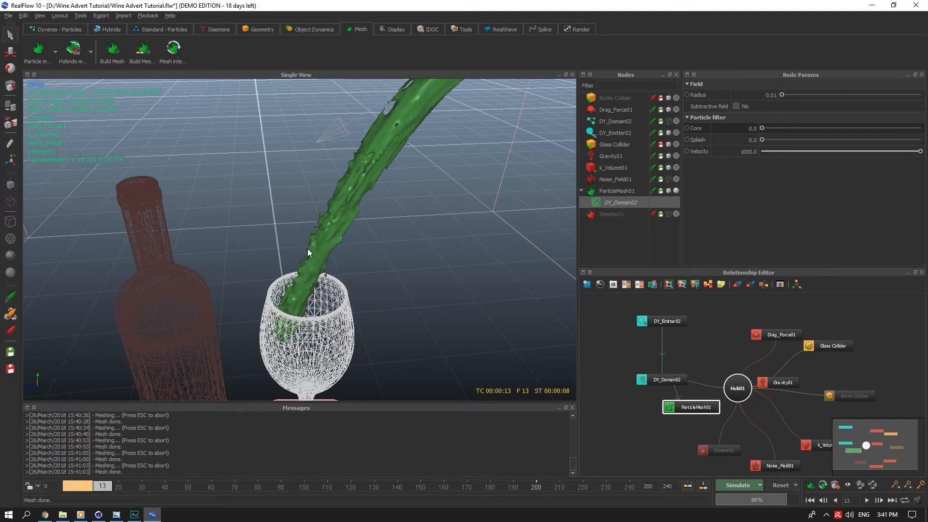
pyautogui.scroll(-5, 314, 262)
pyautogui.scroll(8, 314, 263)
pyautogui.scroll(-4, 314, 263)
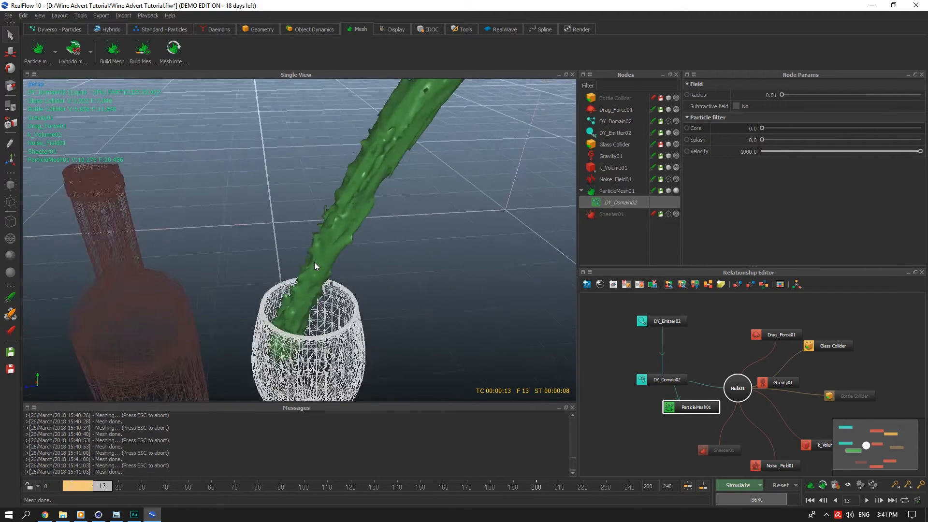
# Try a ParticleMesh01 Smooth value of 25, lower it to 0, and rebuild the mesh
pyautogui.click(611, 214)
pyautogui.click(629, 191)
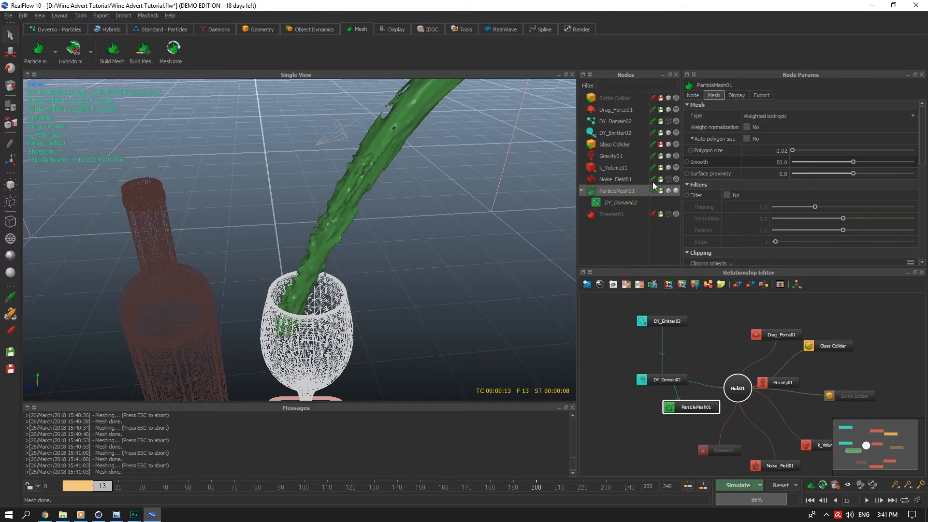
pyautogui.doubleClick(748, 161)
pyautogui.write('25')
pyautogui.press('Tab')
pyautogui.doubleClick(783, 162)
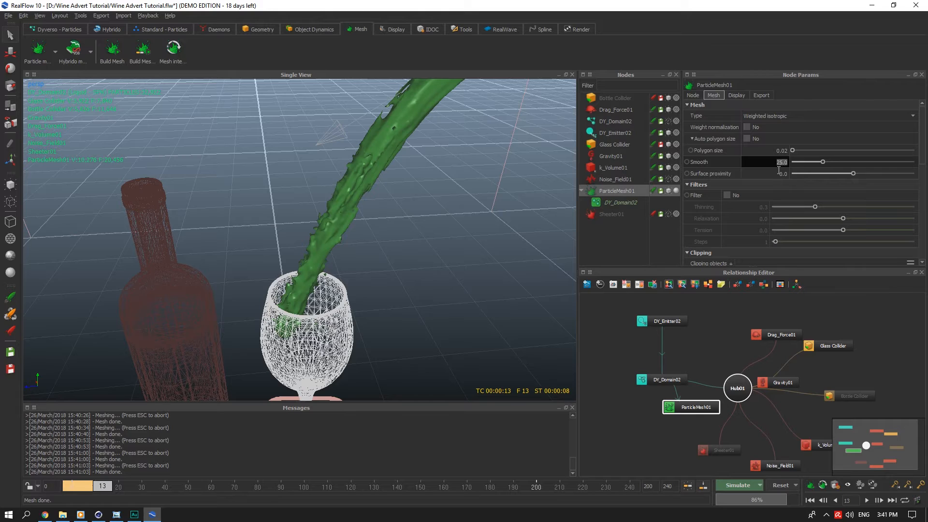
pyautogui.write('0')
pyautogui.press('Tab')
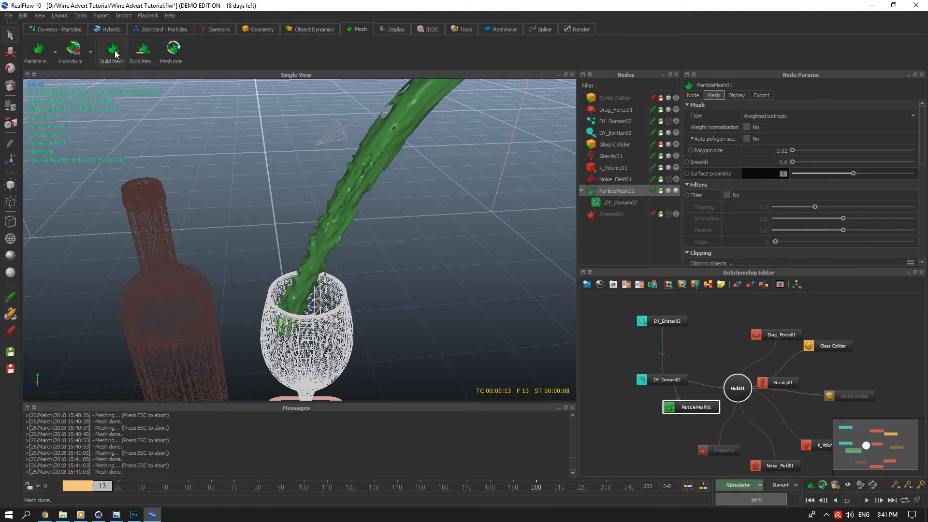
pyautogui.press('Return')
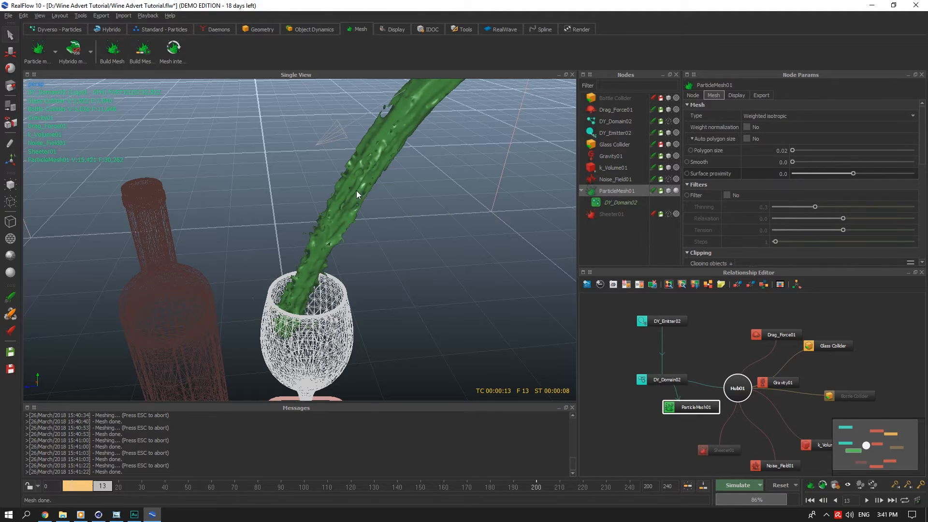
# Set the ParticleMesh01 Smooth value to 100 and rebuild the mesh
pyautogui.doubleClick(780, 162)
pyautogui.write('100')
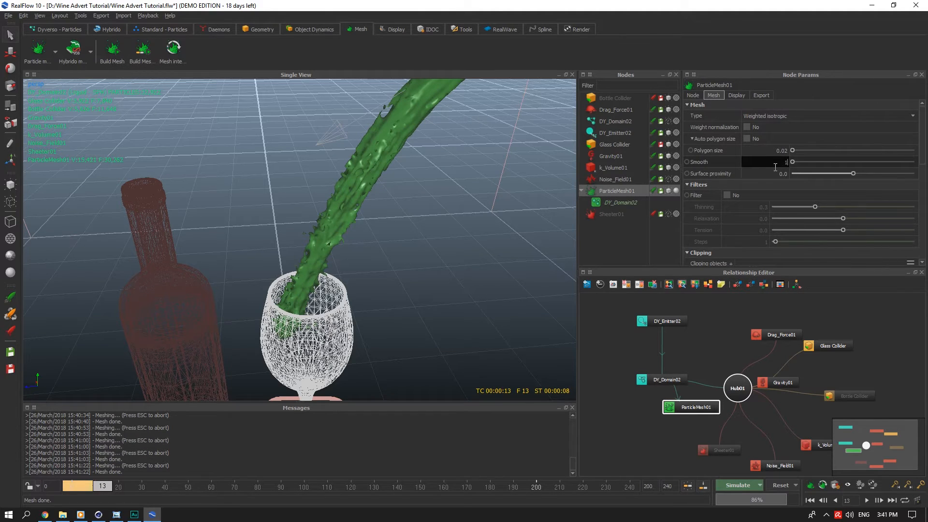
pyautogui.press('Tab')
pyautogui.click(136, 61)
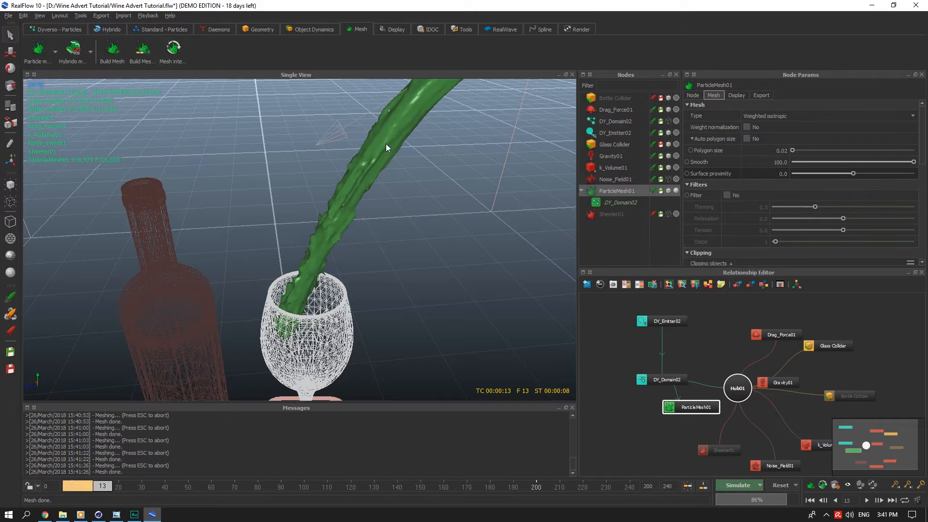
# Restore the ParticleMesh01 Smooth value to 50 and rebuild the mesh
pyautogui.doubleClick(778, 162)
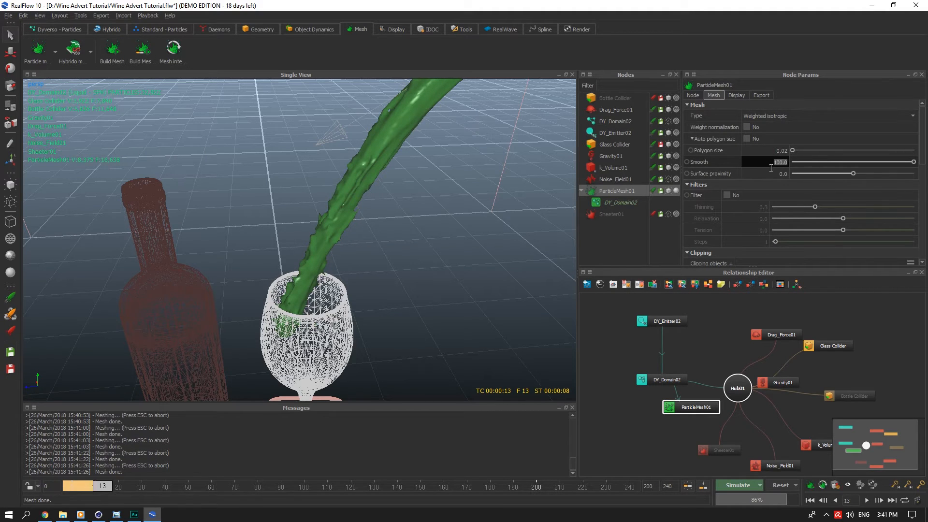
pyautogui.write('50')
pyautogui.press('Tab')
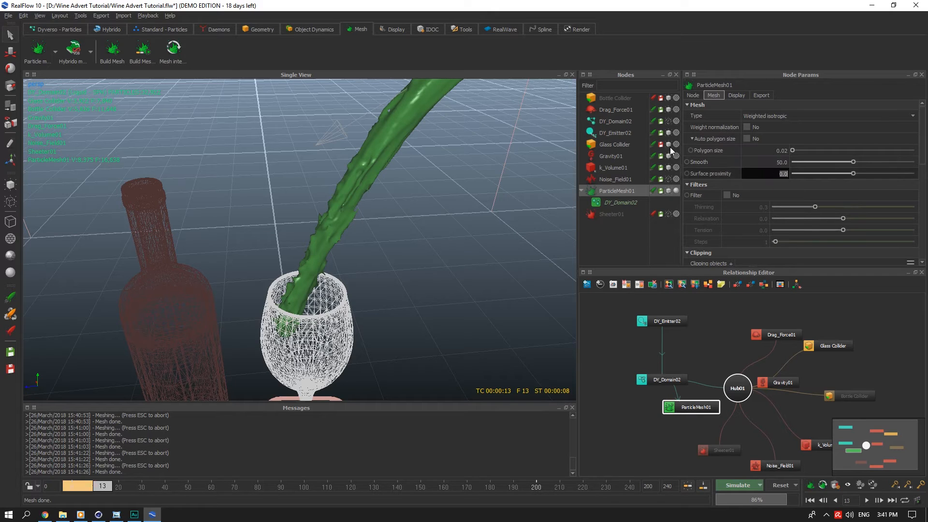
pyautogui.click(138, 62)
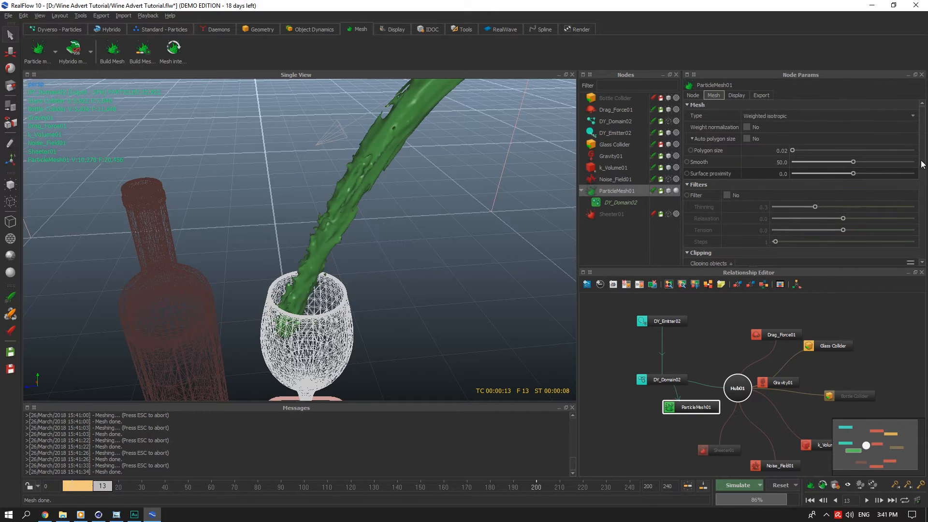
# Enable the filter for ParticleMesh01 and rebuild the mesh
pyautogui.scroll(-1, 829, 167)
pyautogui.click(727, 178)
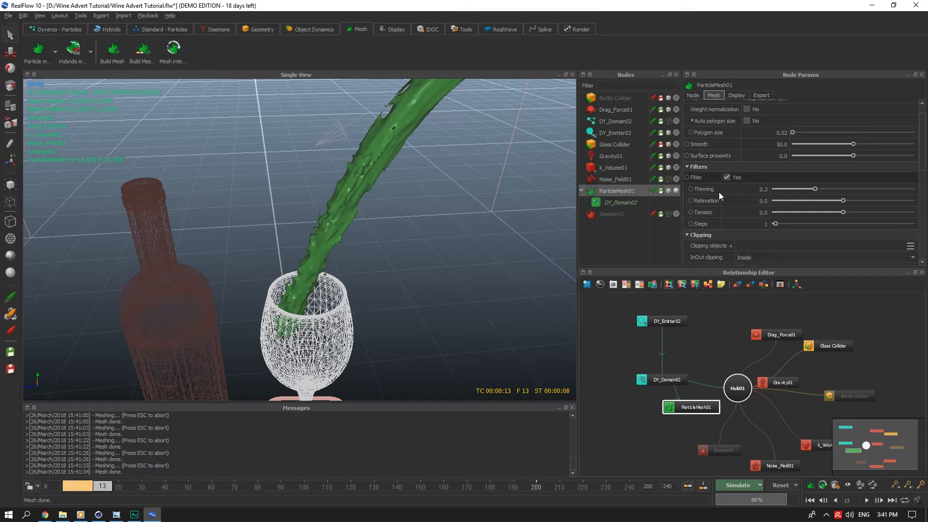
pyautogui.click(112, 50)
# Set the mesh filter's Relaxation to 5 and rebuild the mesh
pyautogui.doubleClick(763, 201)
pyautogui.write('5')
pyautogui.press('Return')
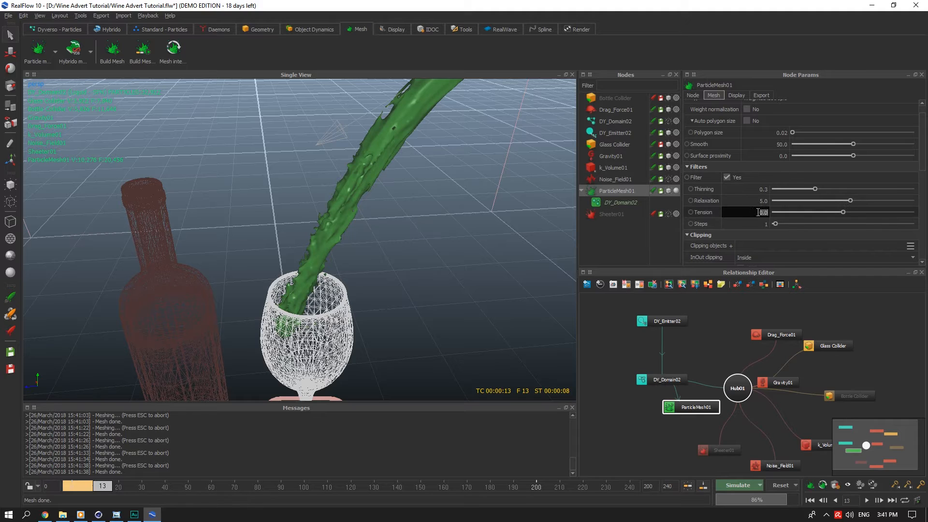
pyautogui.click(112, 50)
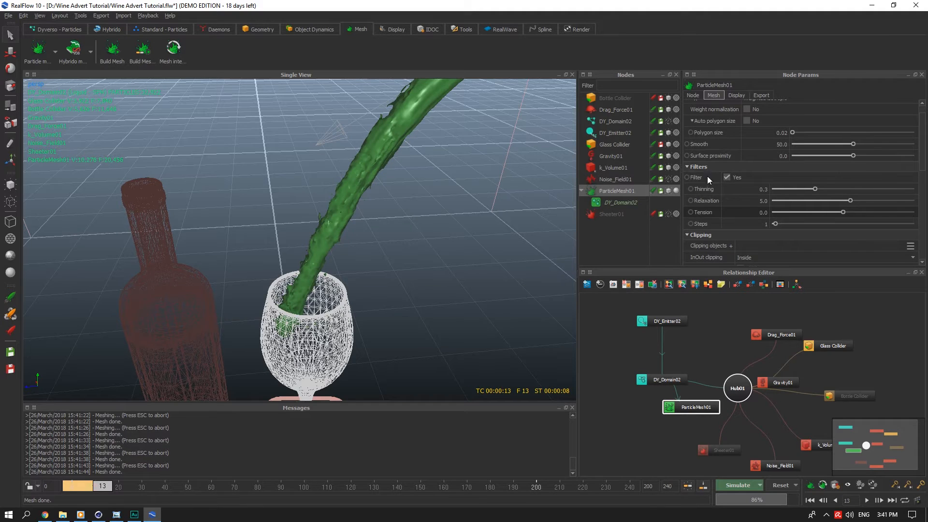
# Return the mesh filter's Relaxation to 0 and rebuild the mesh
pyautogui.doubleClick(763, 201)
pyautogui.write('0')
pyautogui.press('Return')
pyautogui.click(122, 52)
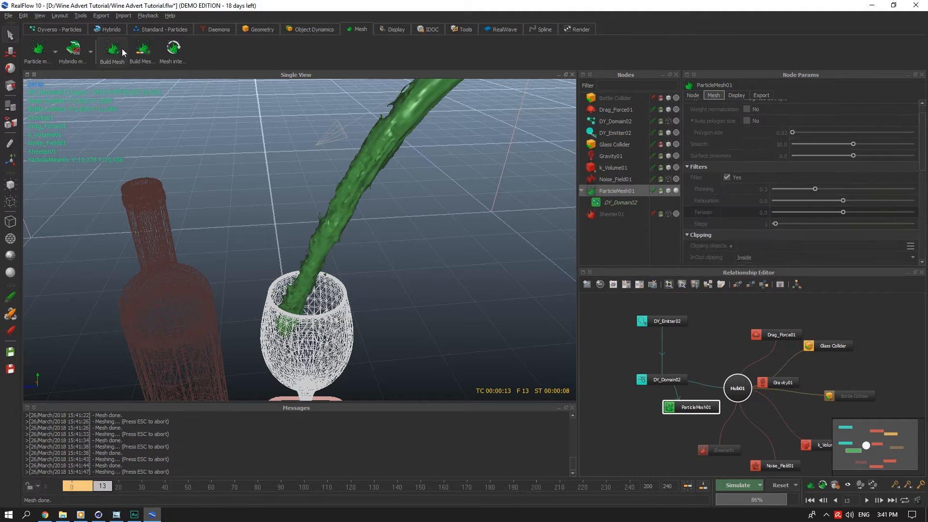
# Set the ParticleMesh01 Optimize option to Curvature and switch the mesh back to wireframe display
pyautogui.scroll(-5, 760, 169)
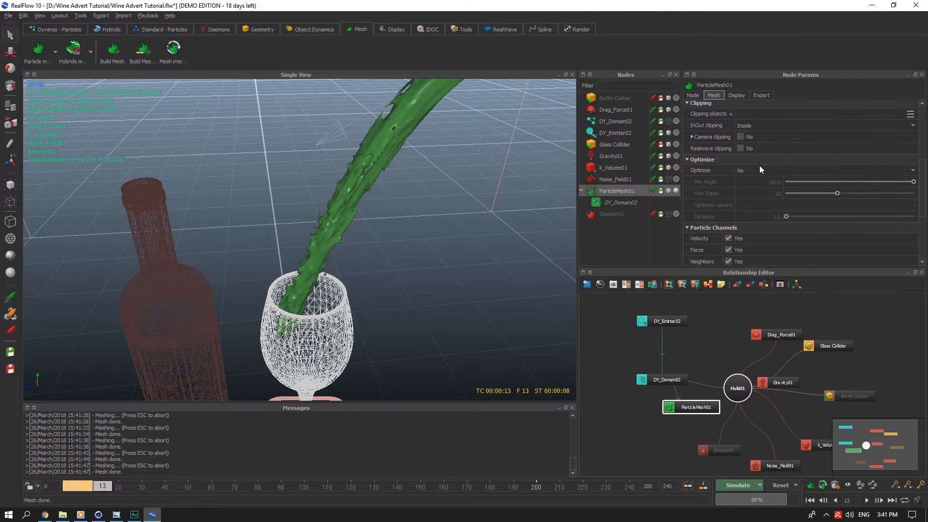
pyautogui.click(759, 171)
pyautogui.click(759, 181)
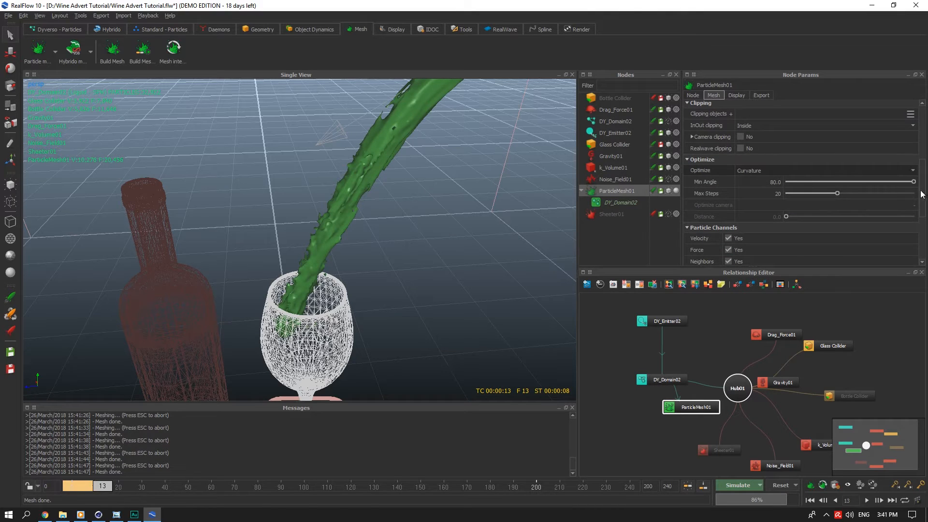
pyautogui.moveTo(922, 187); pyautogui.dragTo(922, 127)
pyautogui.click(675, 191)
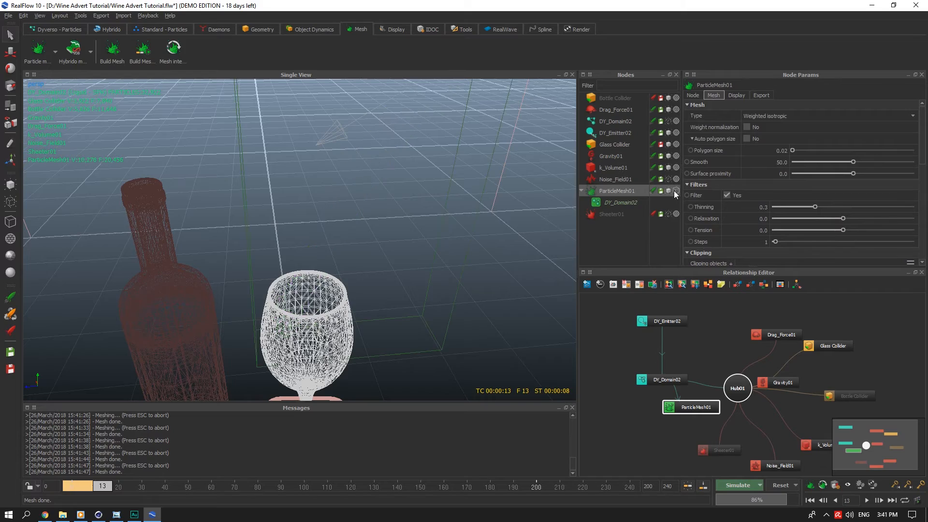
pyautogui.click(675, 192)
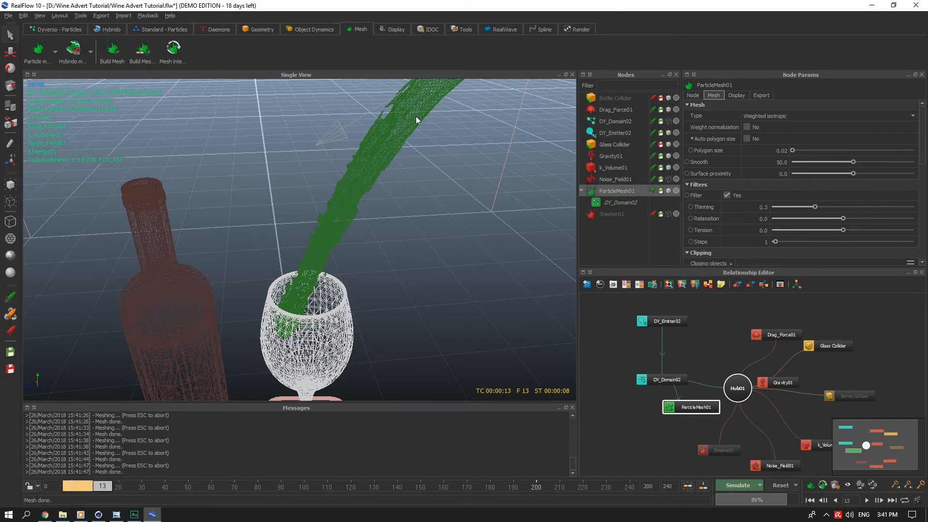
# Rebuild ParticleMesh01 with curvature optimization and inspect its polygon density from the stream's top down to the glass
pyautogui.keyDown('alt'); pyautogui.moveTo(432, 103); pyautogui.dragTo(396, 160, button='middle'); pyautogui.keyUp('alt')
pyautogui.keyDown('alt'); pyautogui.moveTo(396, 159); pyautogui.dragTo(373, 179); pyautogui.keyUp('alt')
pyautogui.keyDown('alt'); pyautogui.moveTo(373, 179); pyautogui.dragTo(390, 167, button='right'); pyautogui.keyUp('alt')
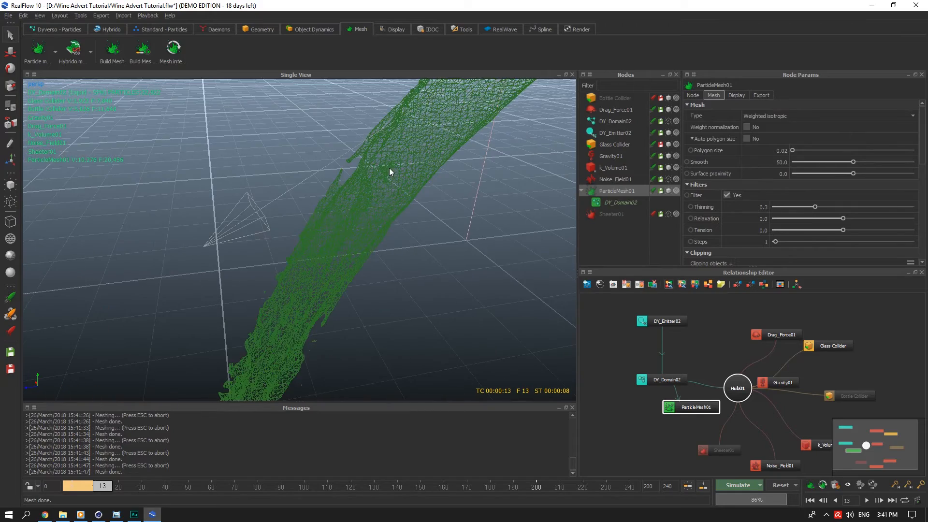
pyautogui.keyDown('alt'); pyautogui.moveTo(390, 167); pyautogui.dragTo(353, 205, button='middle'); pyautogui.keyUp('alt')
pyautogui.keyDown('alt'); pyautogui.moveTo(353, 205); pyautogui.dragTo(358, 208, button='right'); pyautogui.keyUp('alt')
pyautogui.keyDown('alt'); pyautogui.moveTo(429, 138); pyautogui.dragTo(452, 153); pyautogui.keyUp('alt')
pyautogui.click(119, 55)
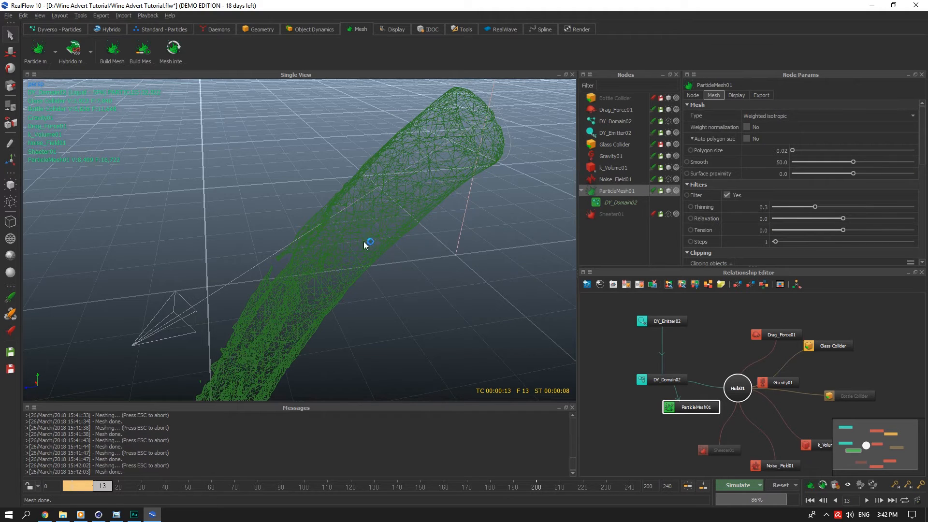
pyautogui.keyDown('alt'); pyautogui.moveTo(425, 189); pyautogui.dragTo(378, 165); pyautogui.keyUp('alt')
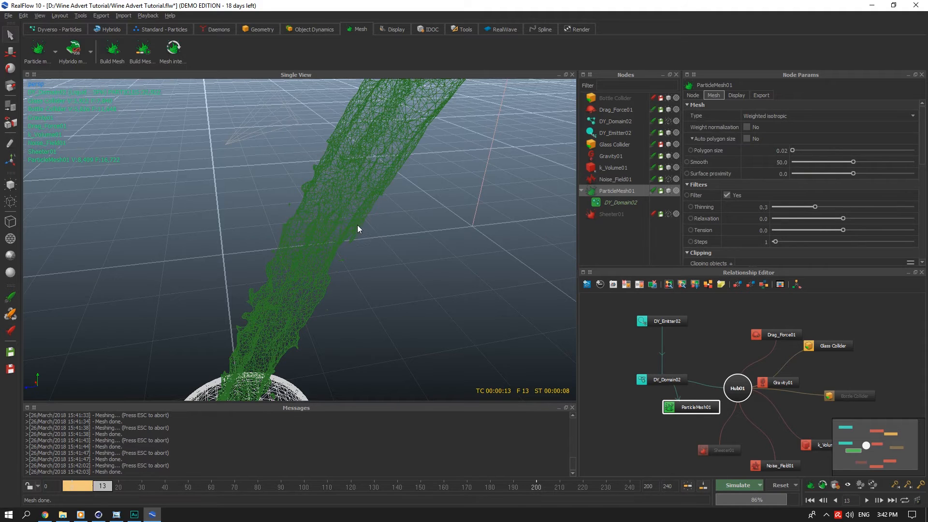
pyautogui.moveTo(370, 201)
pyautogui.keyDown('alt'); pyautogui.mouseDown()
pyautogui.moveTo(408, 159)
pyautogui.moveTo(477, 196)
pyautogui.moveTo(513, 166)
pyautogui.moveTo(367, 158)
pyautogui.moveTo(269, 178)
pyautogui.moveTo(337, 155)
pyautogui.moveTo(529, 180)
pyautogui.mouseUp(); pyautogui.keyUp('alt')
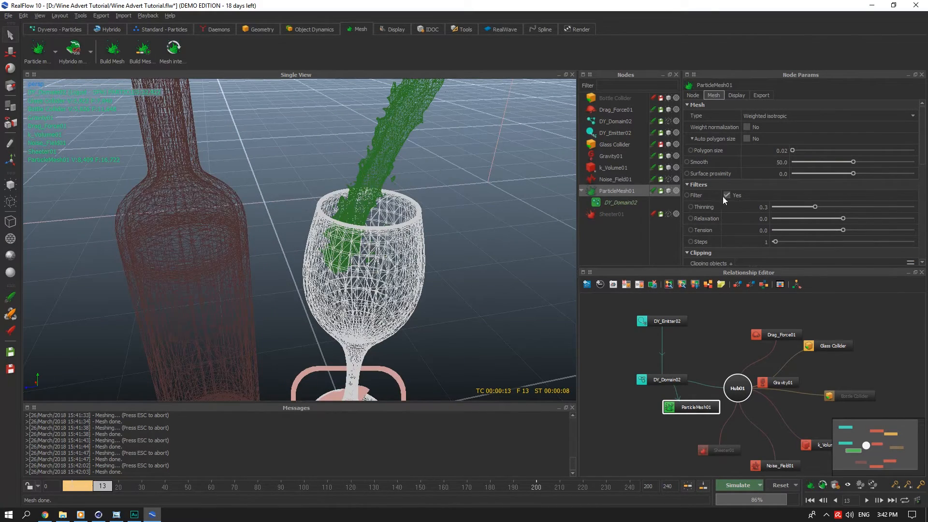
pyautogui.scroll(-3, 774, 192)
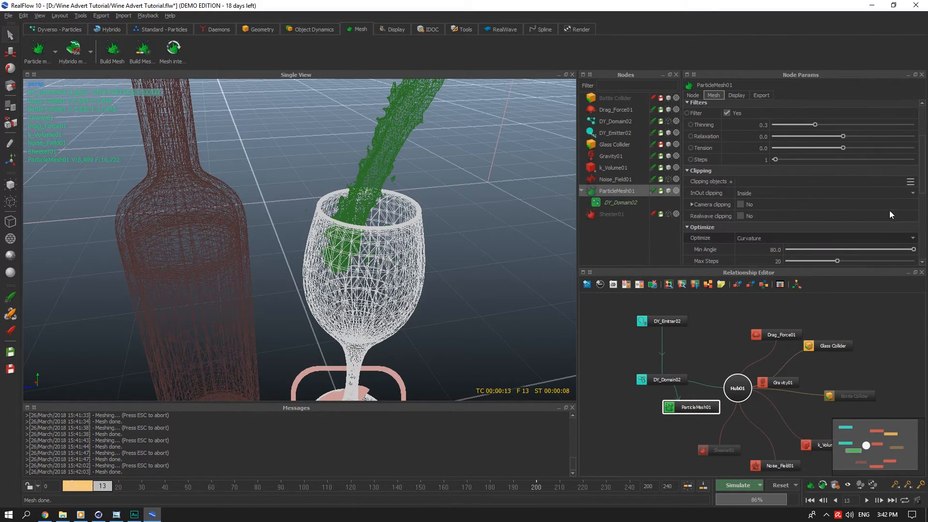
pyautogui.click(798, 238)
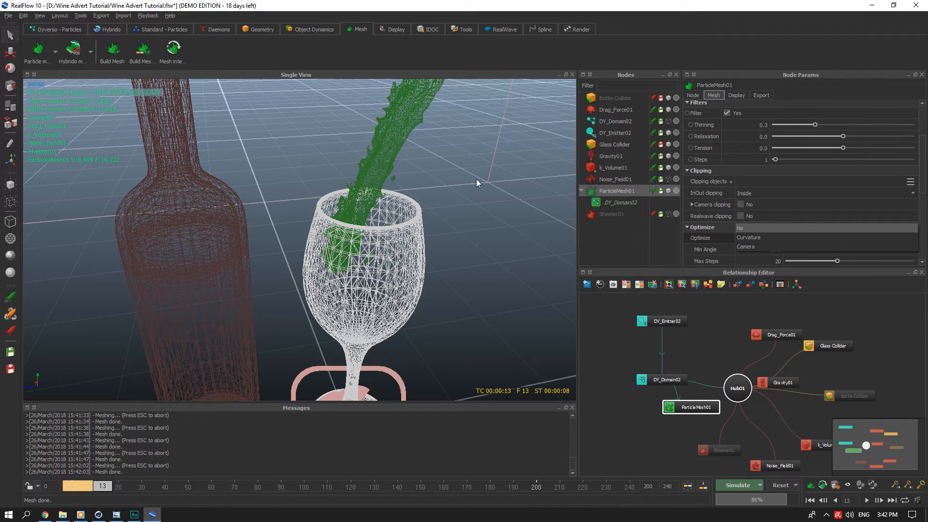
pyautogui.click(628, 179)
pyautogui.click(623, 190)
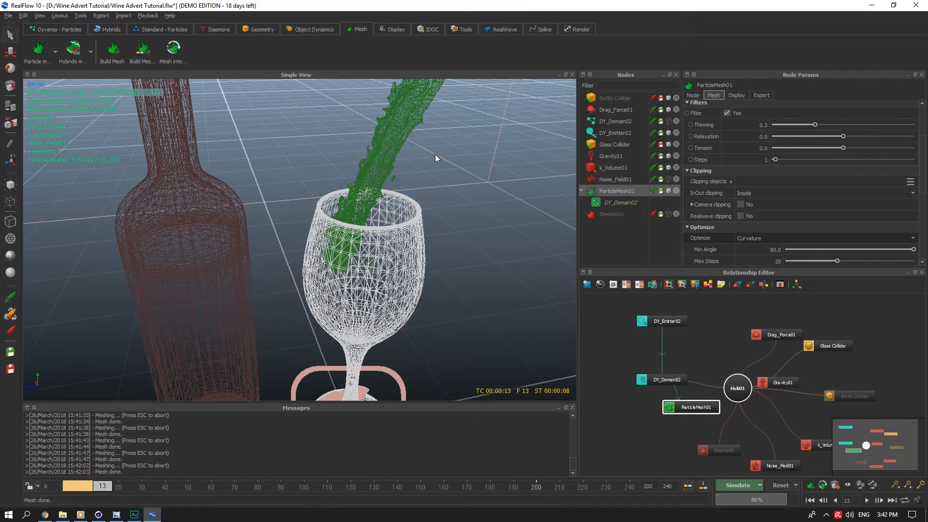
# Switch ParticleMesh01 to shaded display and deactivate the mesh for the next simulation test
pyautogui.scroll(-5, 433, 147)
pyautogui.keyDown('alt'); pyautogui.moveTo(428, 130); pyautogui.dragTo(375, 152); pyautogui.keyUp('alt')
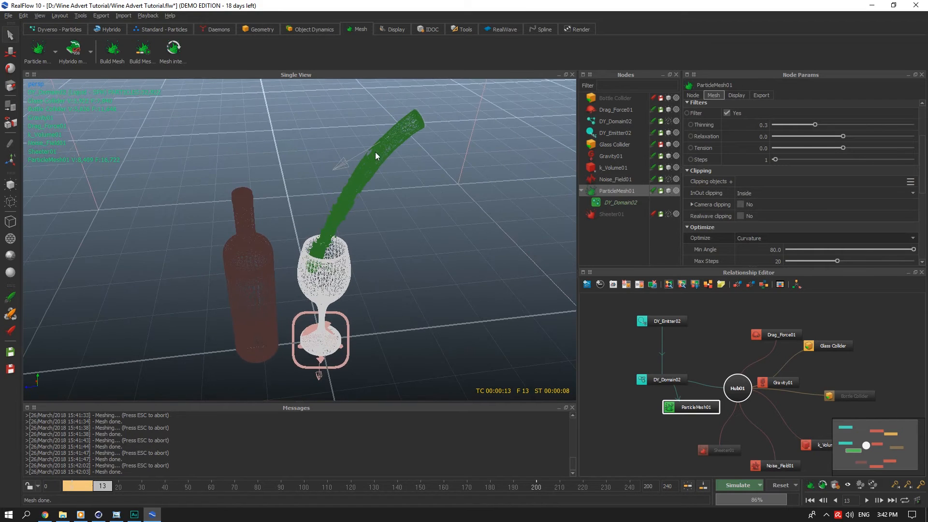
pyautogui.scroll(3, 395, 147)
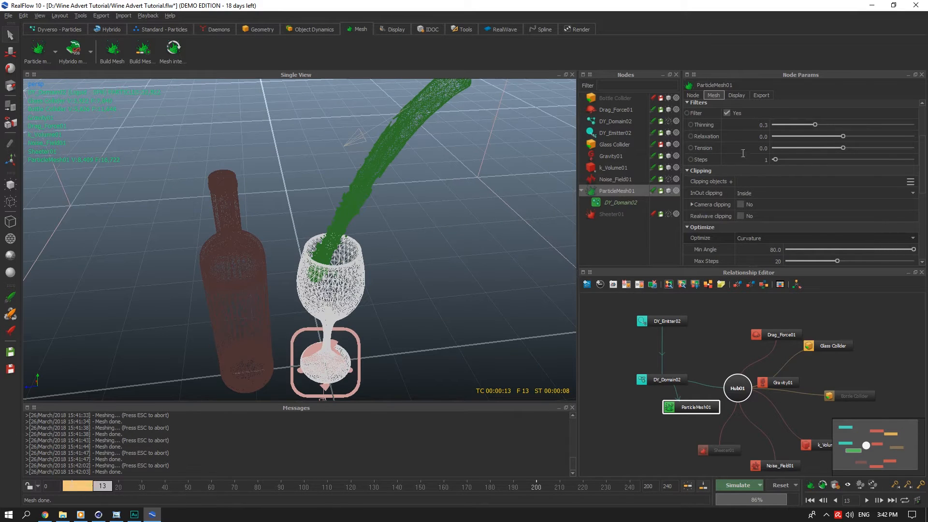
pyautogui.scroll(3, 779, 121)
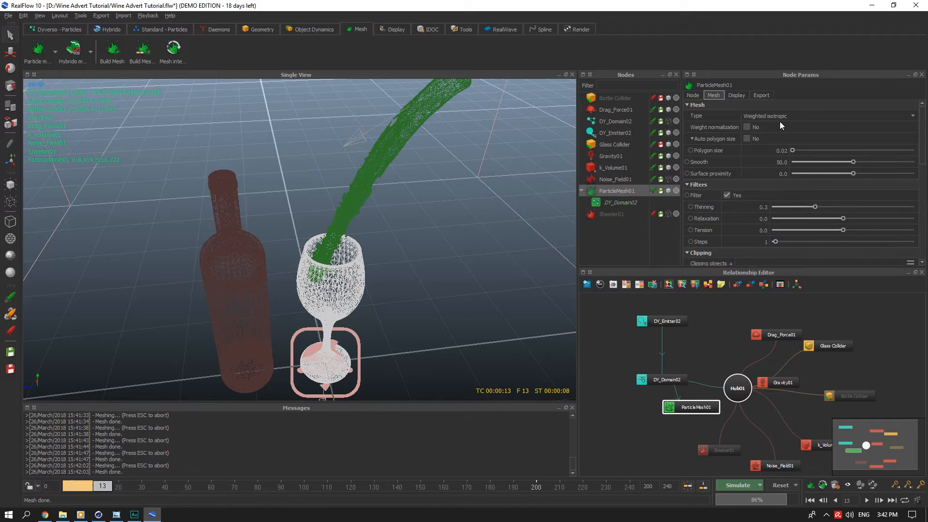
pyautogui.click(676, 191)
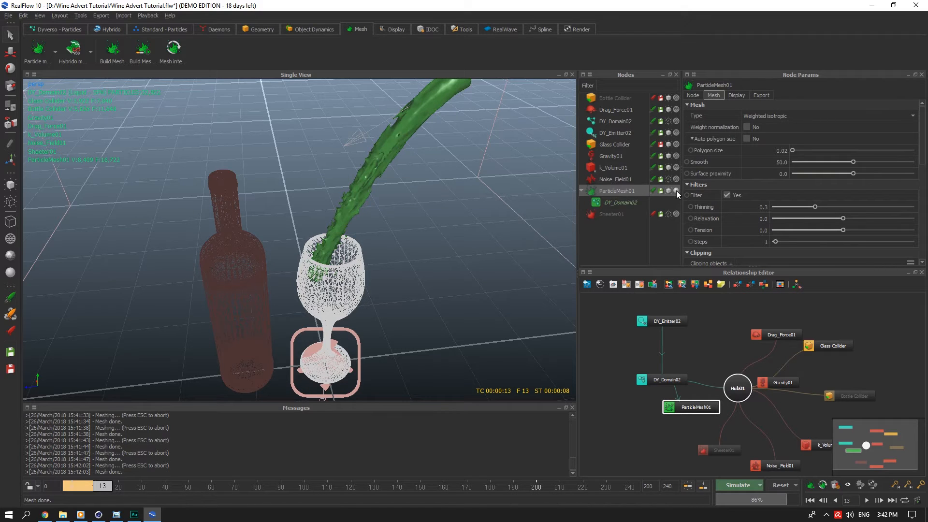
pyautogui.click(653, 192)
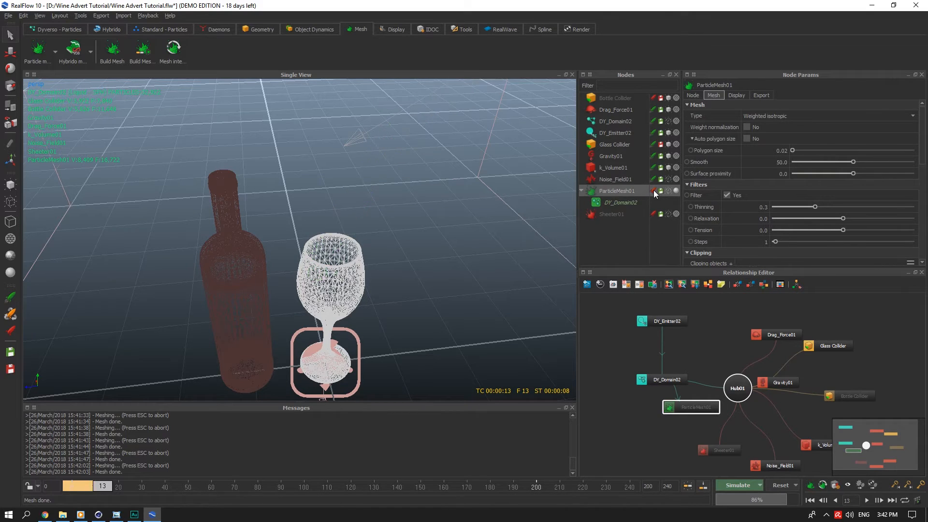
# Show the DY_Domain02 particles in the viewport and save the scene
pyautogui.click(611, 121)
pyautogui.click(668, 121)
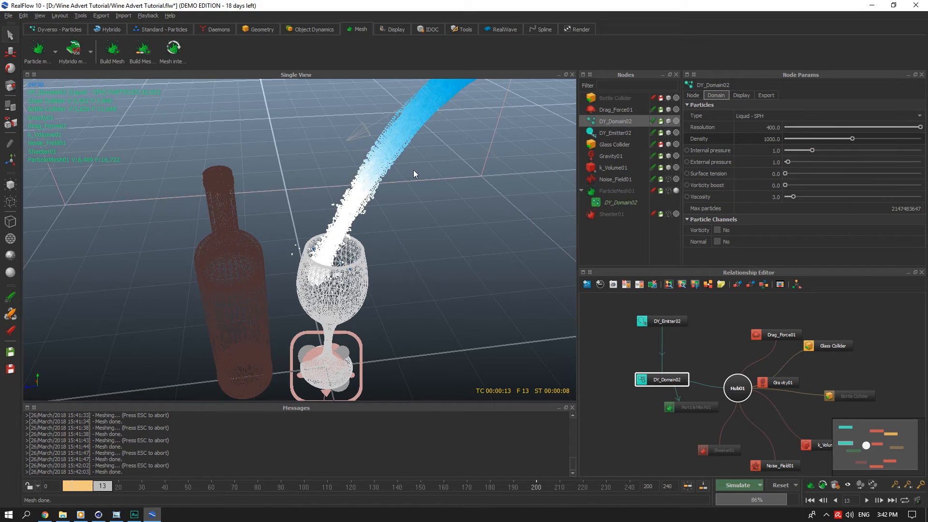
pyautogui.hotkey('ctrl', 's')
pyautogui.keyDown('alt'); pyautogui.moveTo(417, 136); pyautogui.dragTo(397, 144); pyautogui.keyUp('alt')
# Set the DY_Domain02 Resolution to 100 and save the scene
pyautogui.doubleClick(769, 128)
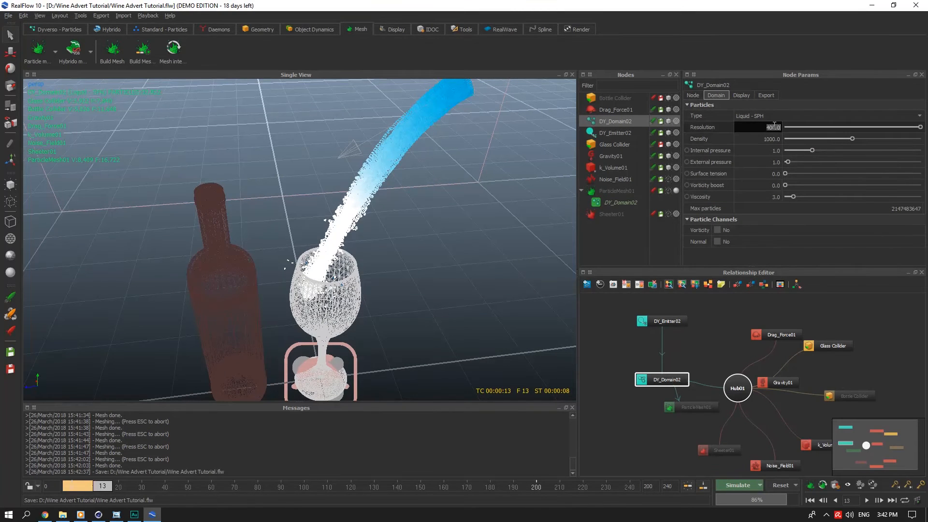
pyautogui.write('10.0')
pyautogui.write('0')
pyautogui.click(775, 140)
pyautogui.hotkey('ctrl', 's')
# Reset all simulation data to frame 0 and save the scene again
pyautogui.click(132, 515)
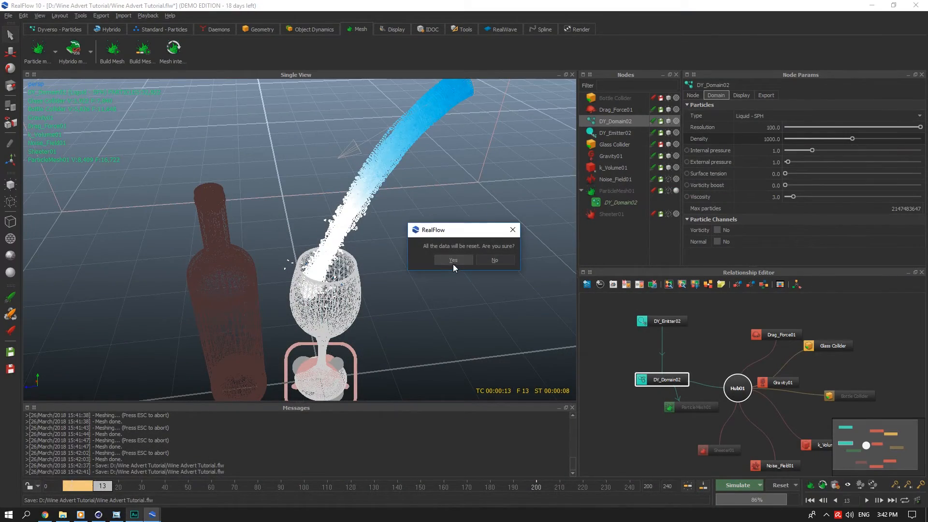
pyautogui.click(453, 258)
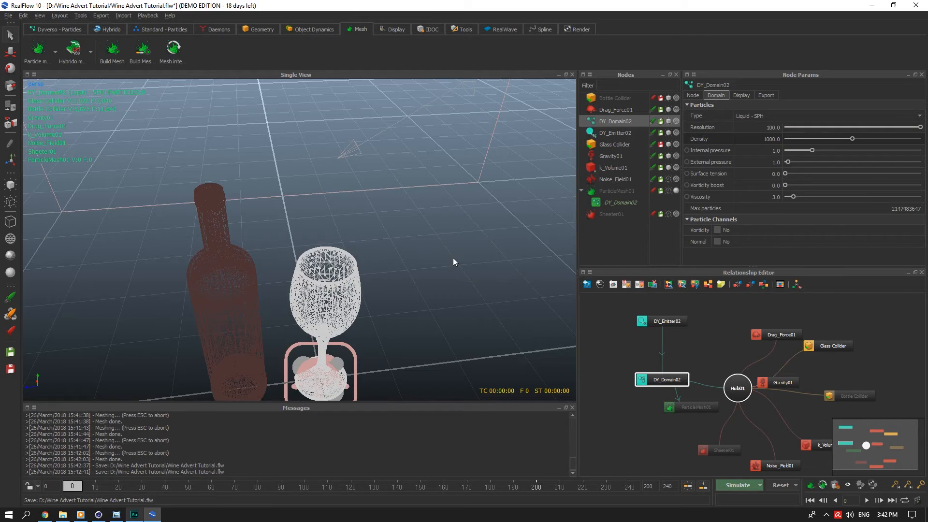
pyautogui.hotkey('ctrl', 's')
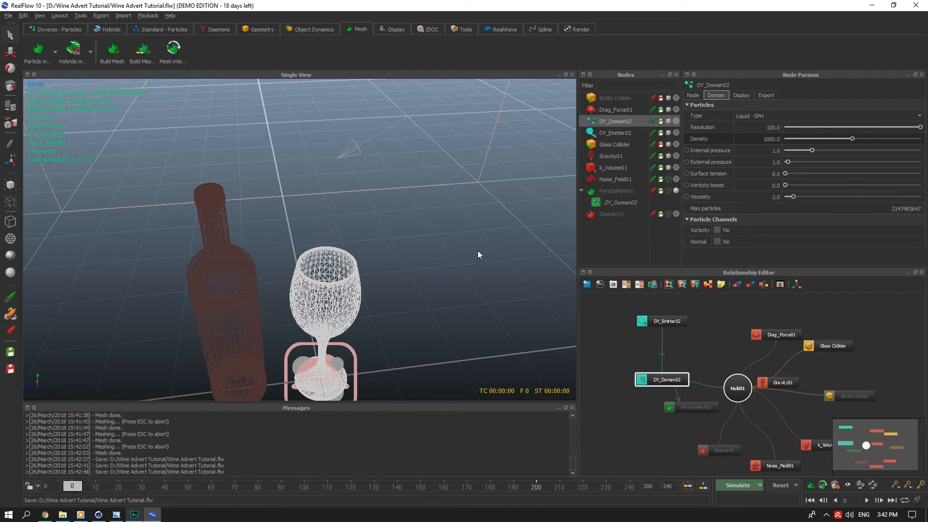
# Activate the Sheeter01 daemon and save the scene
pyautogui.scroll(-2, 478, 250)
pyautogui.click(628, 191)
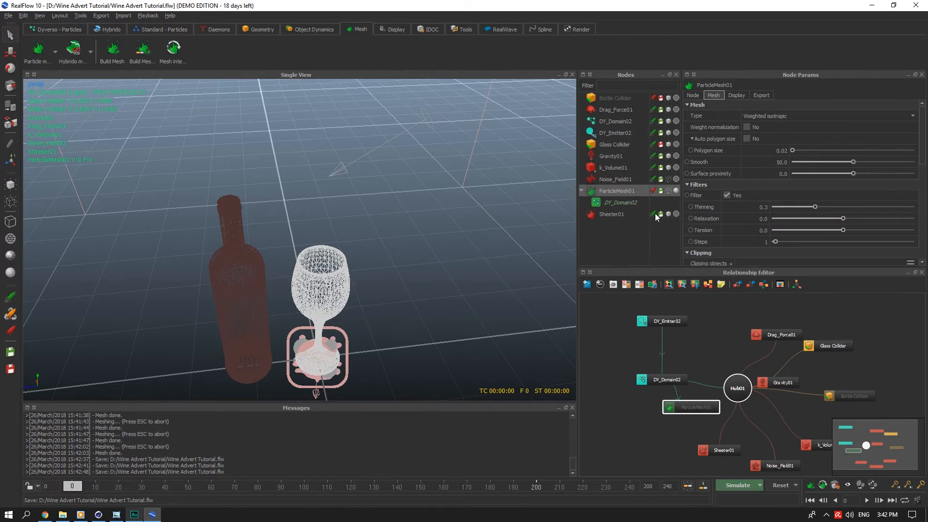
pyautogui.hotkey('ctrl', 's')
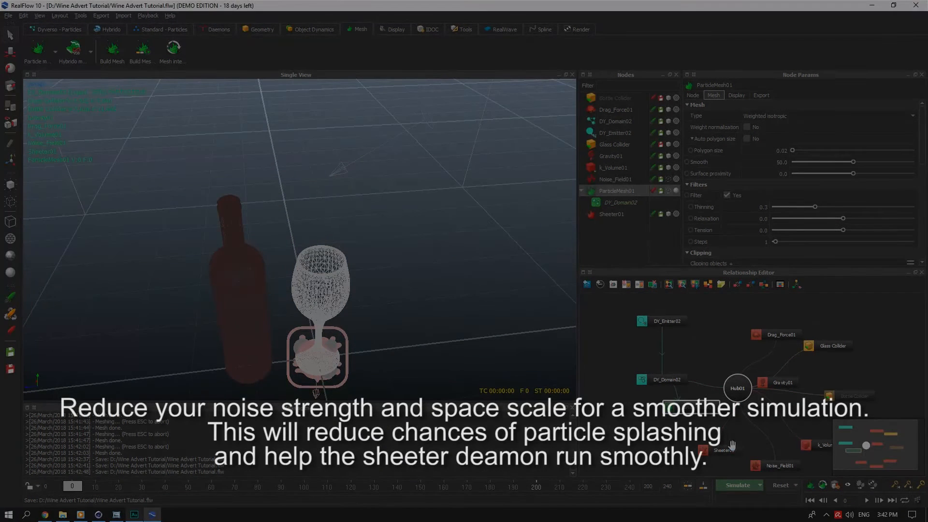
# Run a test simulation with Sheeter01 active, stopping around frame 23, and inspect the particles around the glass
pyautogui.click(611, 214)
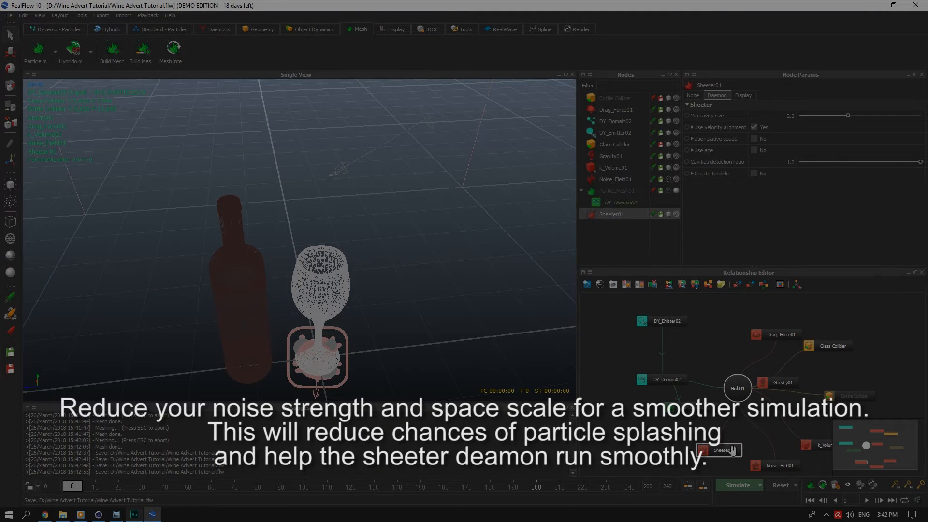
pyautogui.click(733, 486)
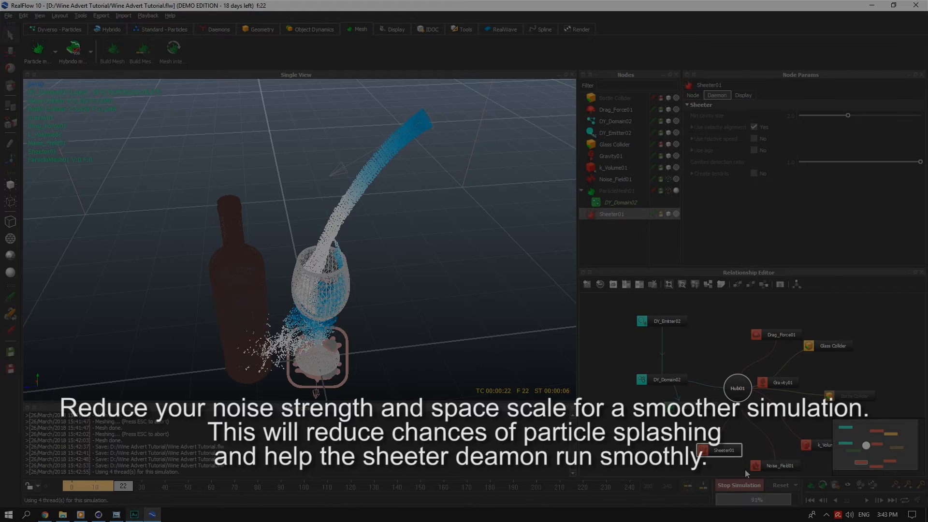
pyautogui.click(738, 484)
pyautogui.keyDown('alt'); pyautogui.moveTo(422, 207); pyautogui.dragTo(410, 221); pyautogui.keyUp('alt')
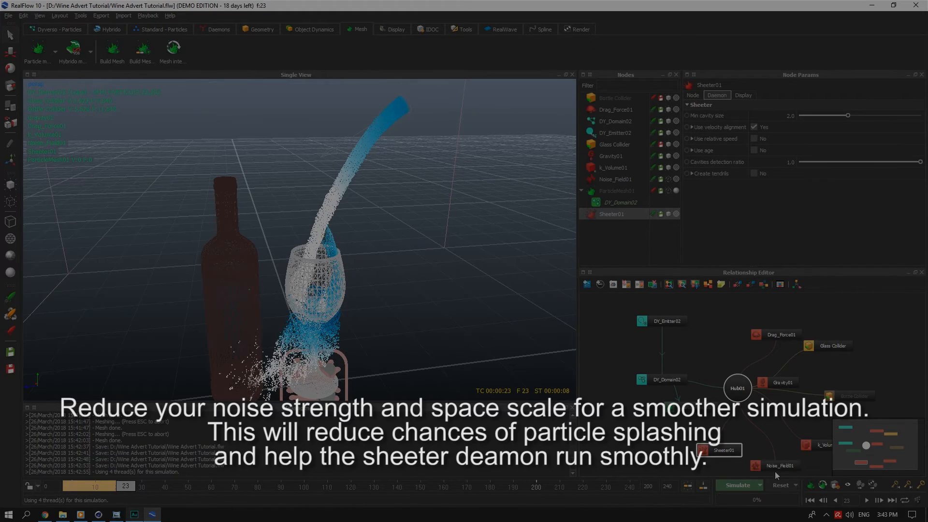
# Reset and rerun the simulation while watching where the stream meets the glass, stopping around frame 17
pyautogui.click(780, 485)
pyautogui.click(459, 258)
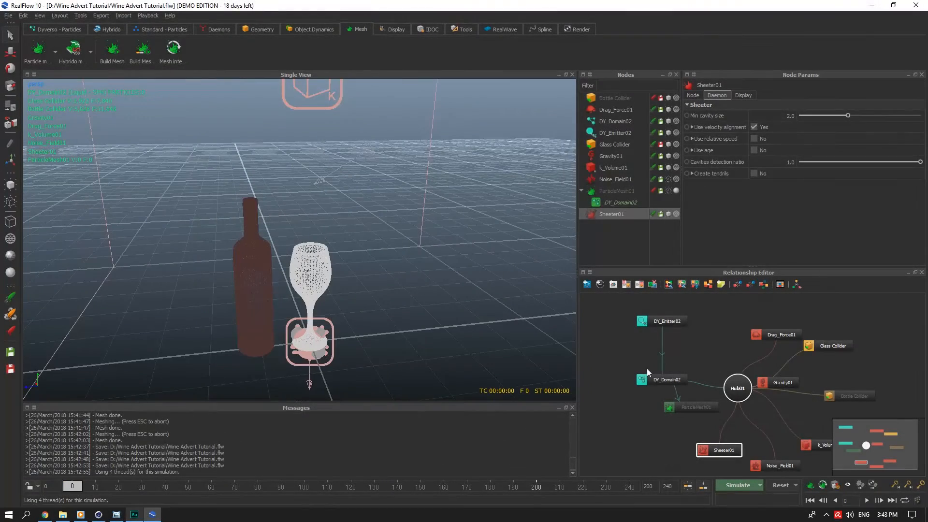
pyautogui.click(735, 485)
pyautogui.moveTo(396, 246)
pyautogui.keyDown('alt'); pyautogui.mouseDown()
pyautogui.moveTo(405, 220)
pyautogui.moveTo(388, 230)
pyautogui.mouseUp(); pyautogui.keyUp('alt')
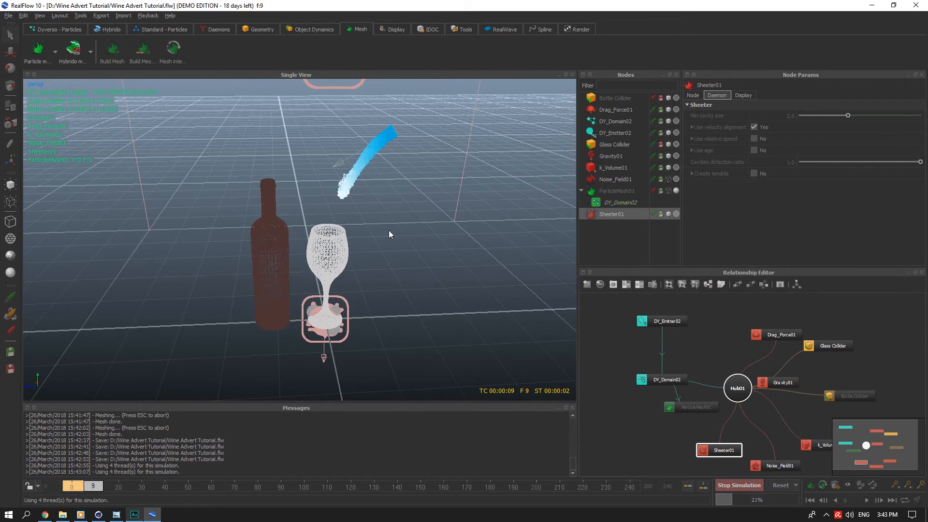
pyautogui.scroll(5, 369, 236)
pyautogui.scroll(-2, 370, 236)
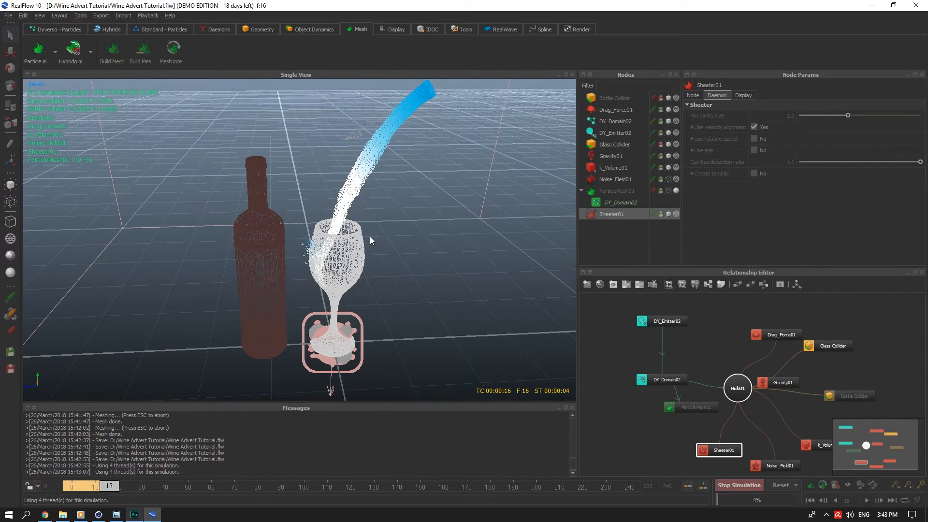
pyautogui.click(738, 485)
# Adjust the rotation of DY_Emitter02 to aim the stream into the glass and save the scene
pyautogui.click(10, 68)
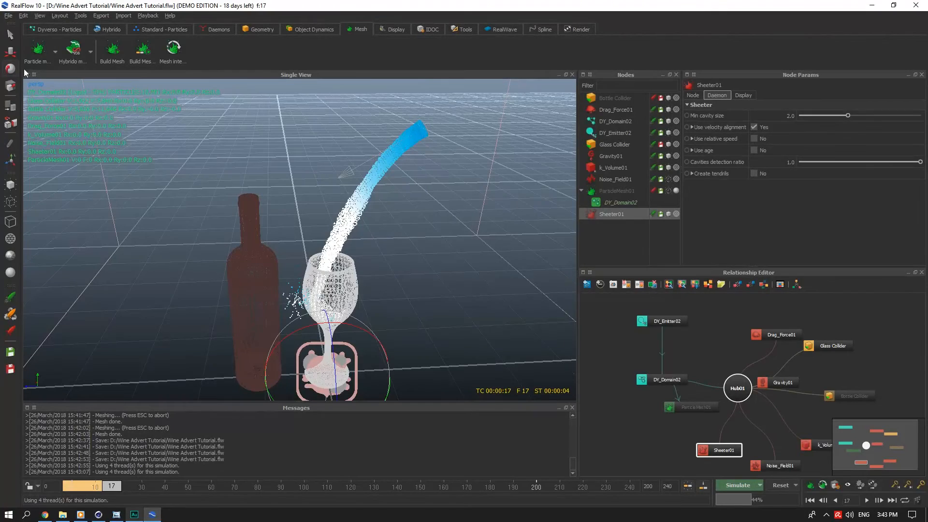
pyautogui.click(623, 202)
pyautogui.click(615, 133)
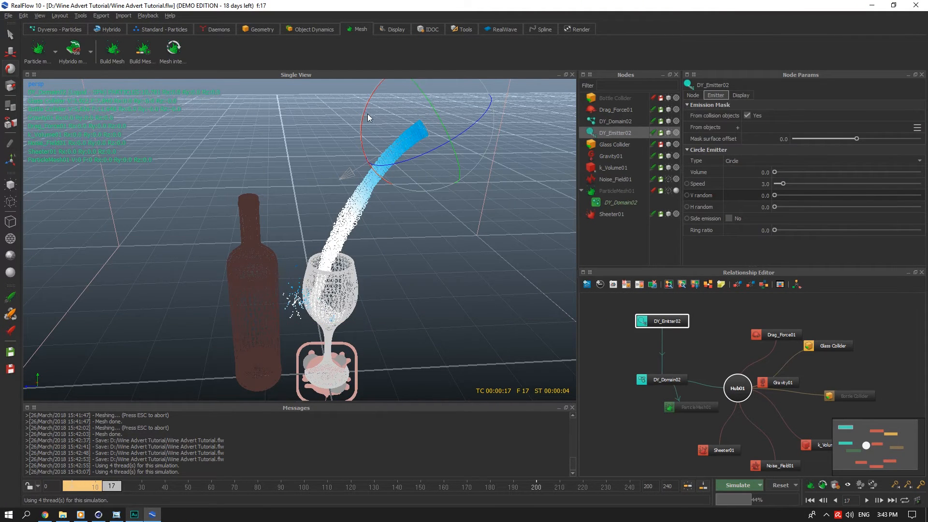
pyautogui.hotkey('ctrl', 's')
# Reset the data and test the adjusted emitter, stopping the simulation around frame 12
pyautogui.click(454, 264)
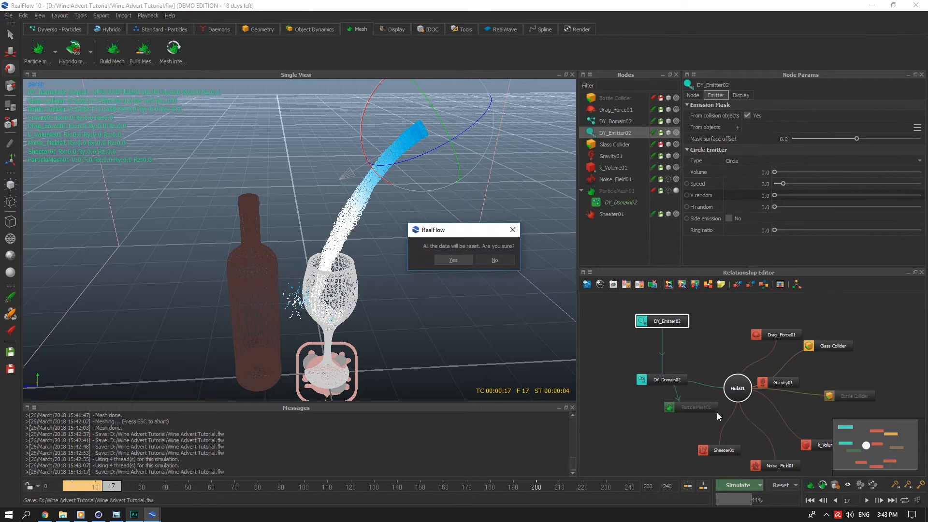
pyautogui.click(745, 485)
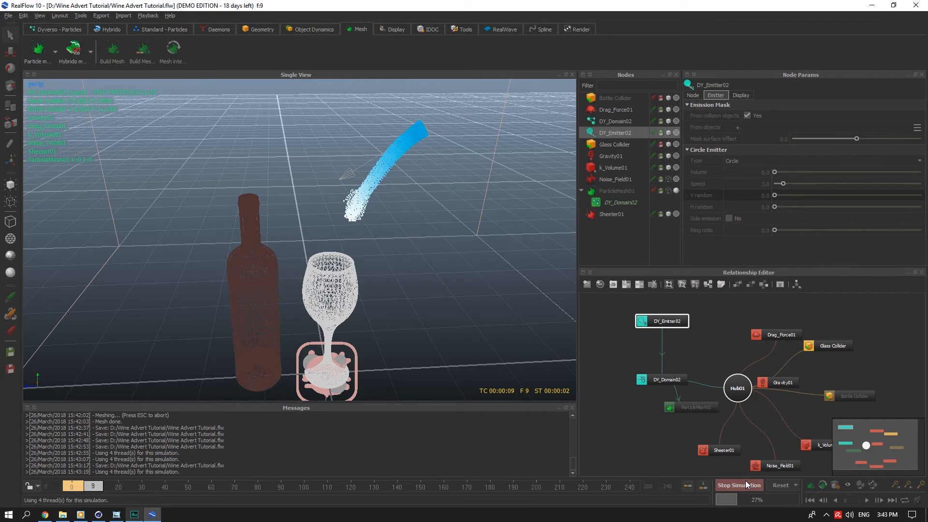
pyautogui.click(745, 481)
# Set the Noise_Field01 Space scale to 15 and save the scene
pyautogui.click(625, 177)
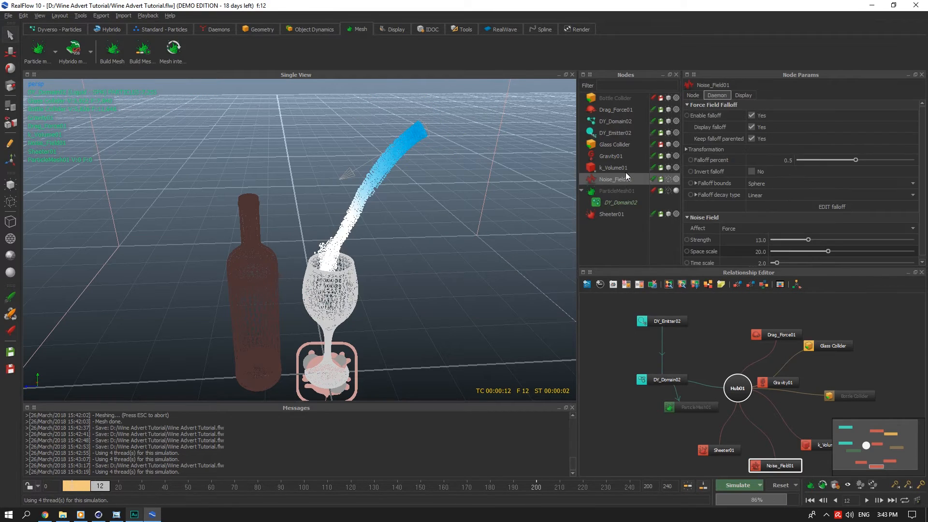
pyautogui.click(760, 239)
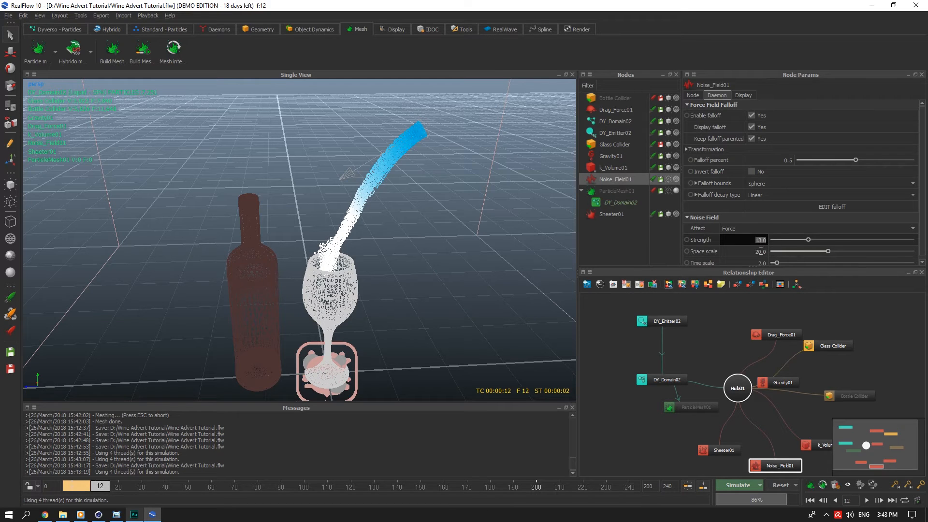
pyautogui.press('Tab')
pyautogui.write('15')
pyautogui.press('Return')
pyautogui.hotkey('ctrl', 's')
# Reset and simulate to about frame 27 to check the splashing with the reduced noise scale, then save the scene
pyautogui.click(782, 485)
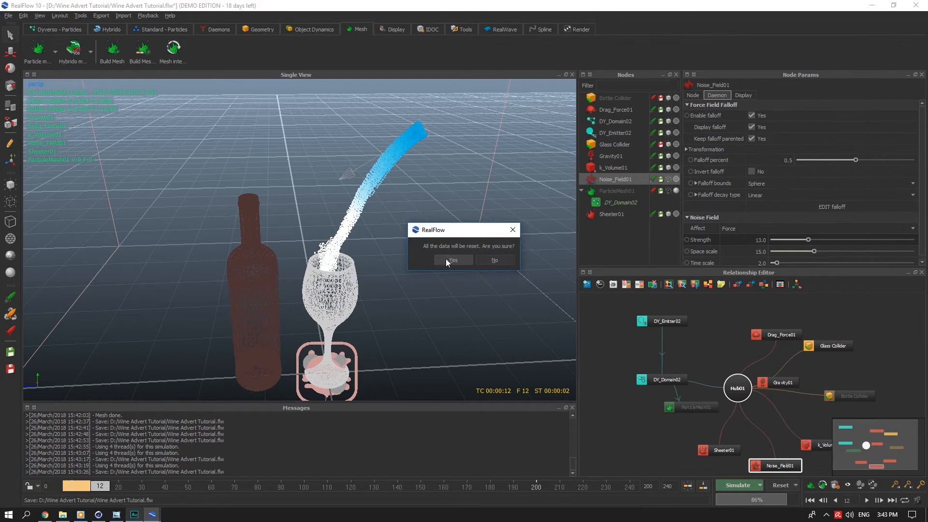
pyautogui.click(446, 259)
pyautogui.click(747, 485)
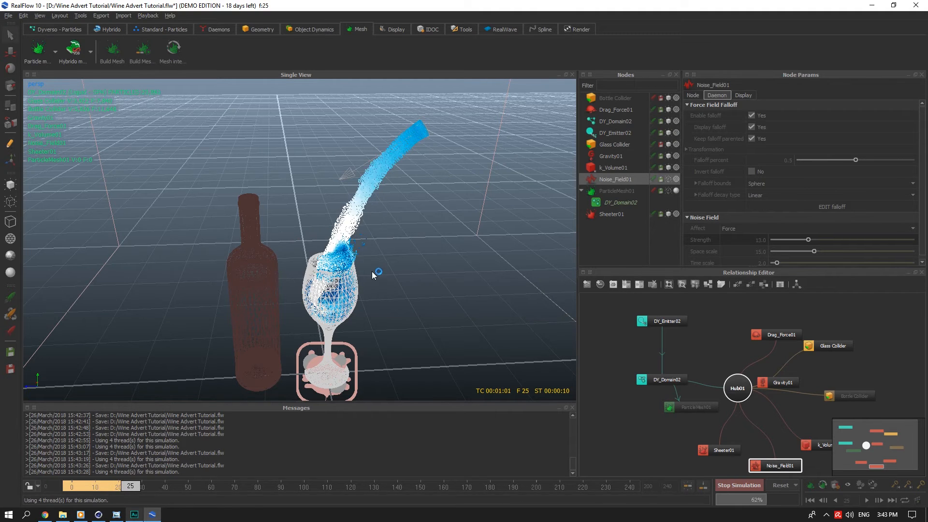
pyautogui.keyDown('alt'); pyautogui.moveTo(374, 272); pyautogui.dragTo(410, 275); pyautogui.keyUp('alt')
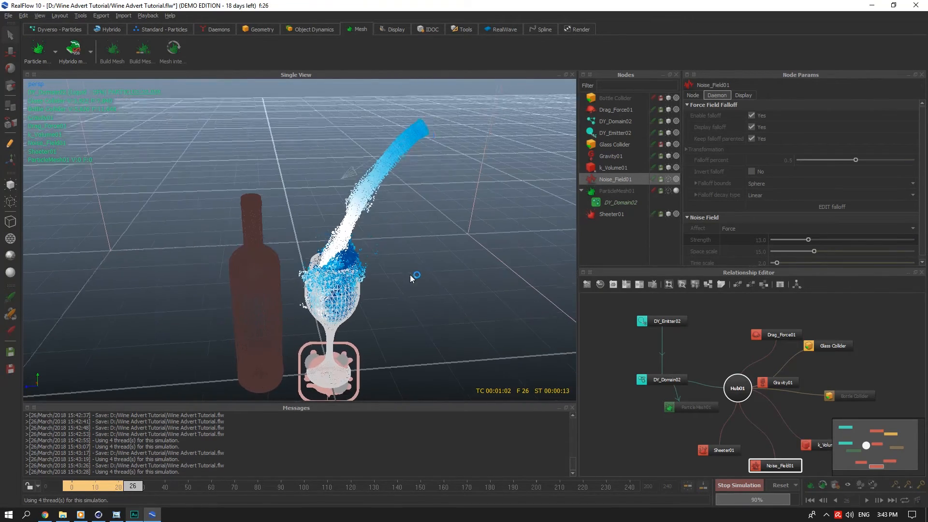
pyautogui.click(740, 485)
pyautogui.hotkey('ctrl', 's')
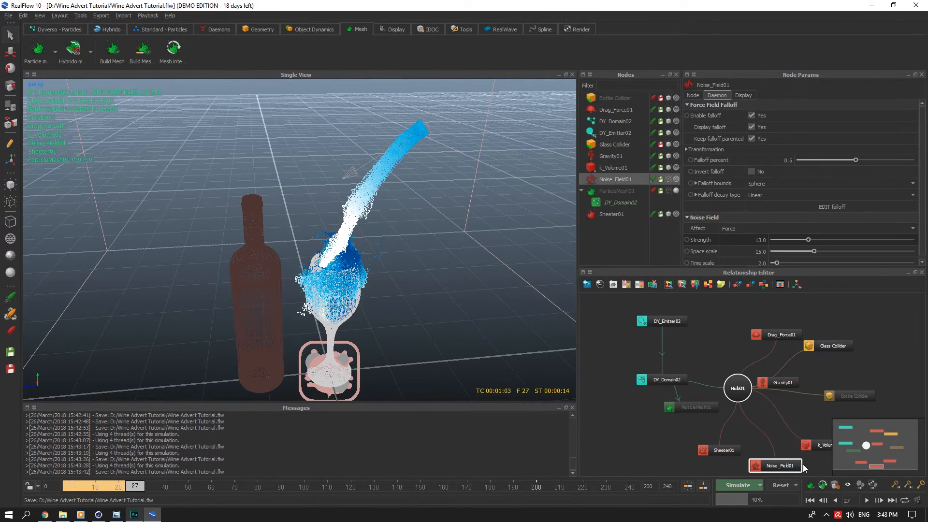
# Reset the simulation and set the Glass Collider's DY Friction to 0.003
pyautogui.click(780, 486)
pyautogui.click(453, 261)
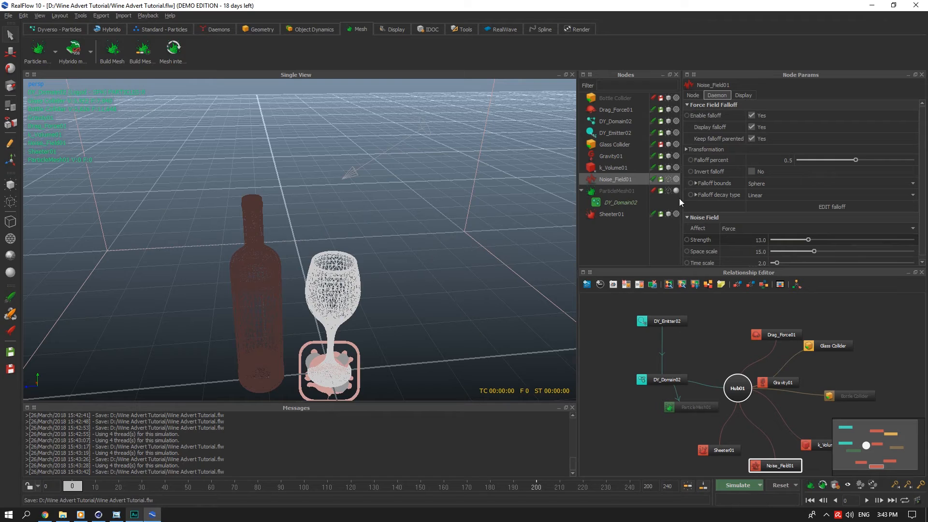
pyautogui.click(621, 121)
pyautogui.click(617, 145)
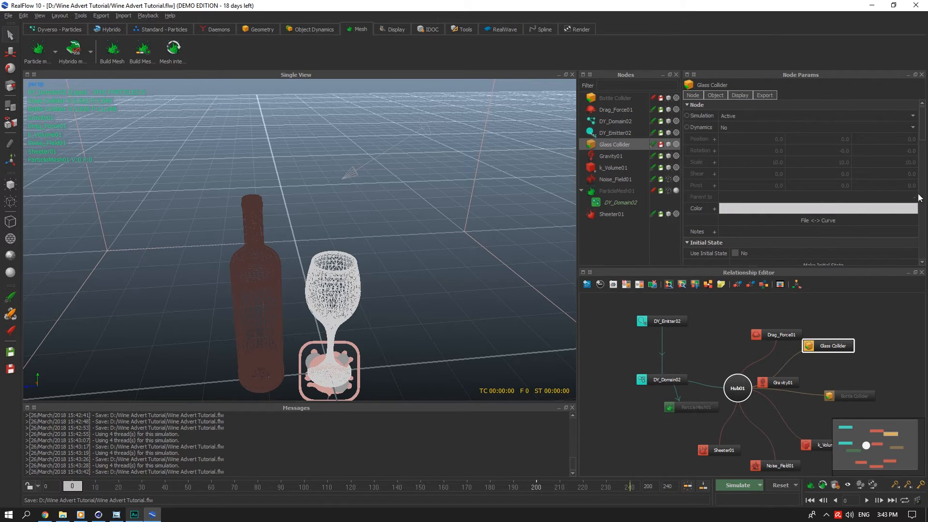
pyautogui.moveTo(923, 128); pyautogui.dragTo(927, 184)
pyautogui.click(788, 176)
pyautogui.click(789, 175)
pyautogui.press('BackSpace')
pyautogui.write('3')
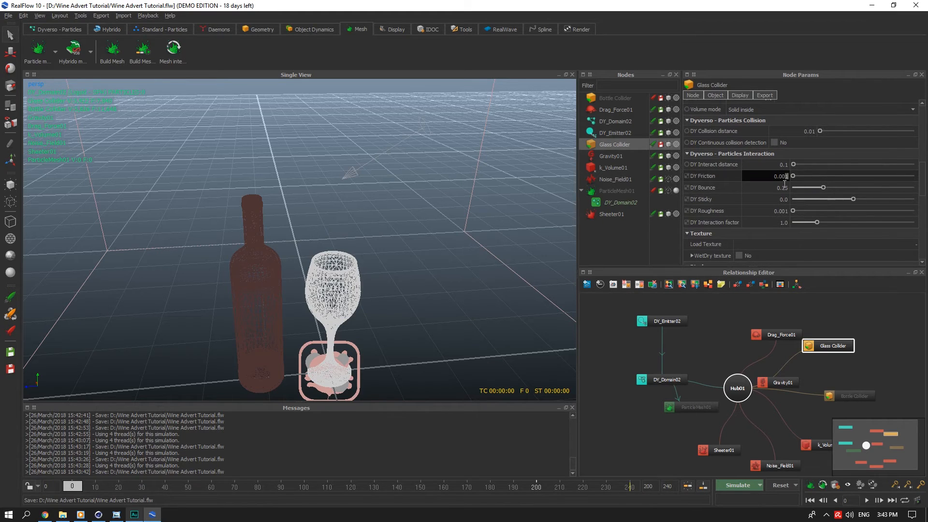
pyautogui.press('Tab')
# Reset the data and start simulating the pour with the new glass friction
pyautogui.click(791, 485)
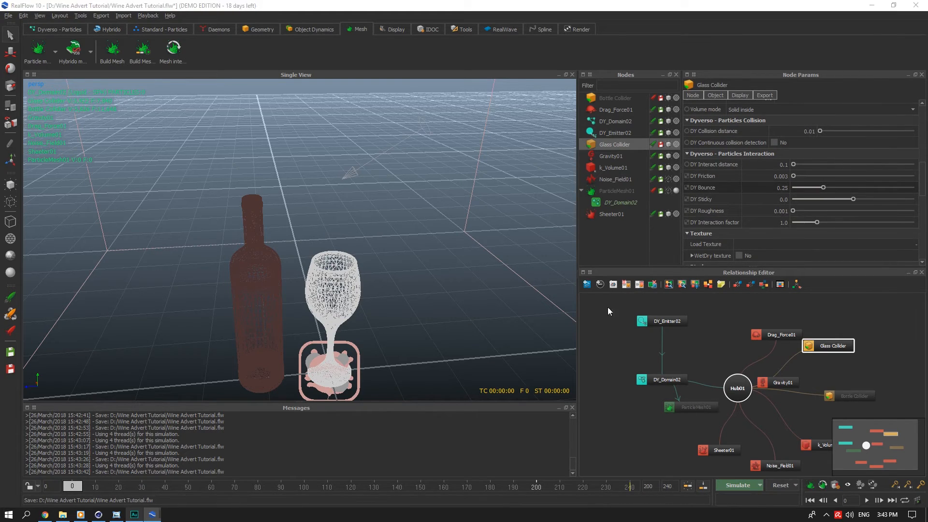
pyautogui.press('Return')
pyautogui.click(733, 487)
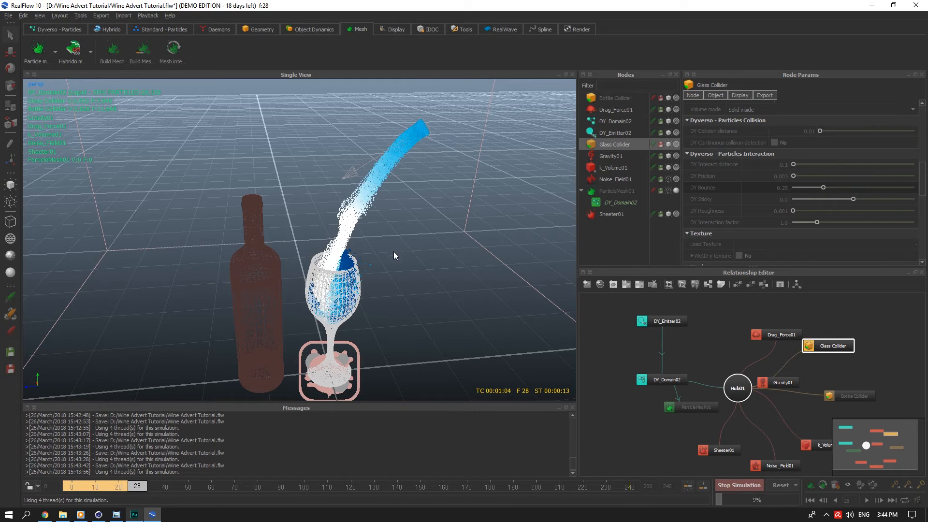
# Inspect the pour around the glass from several angles and stop the simulation at about frame 32
pyautogui.keyDown('alt'); pyautogui.moveTo(404, 263); pyautogui.dragTo(418, 259); pyautogui.keyUp('alt')
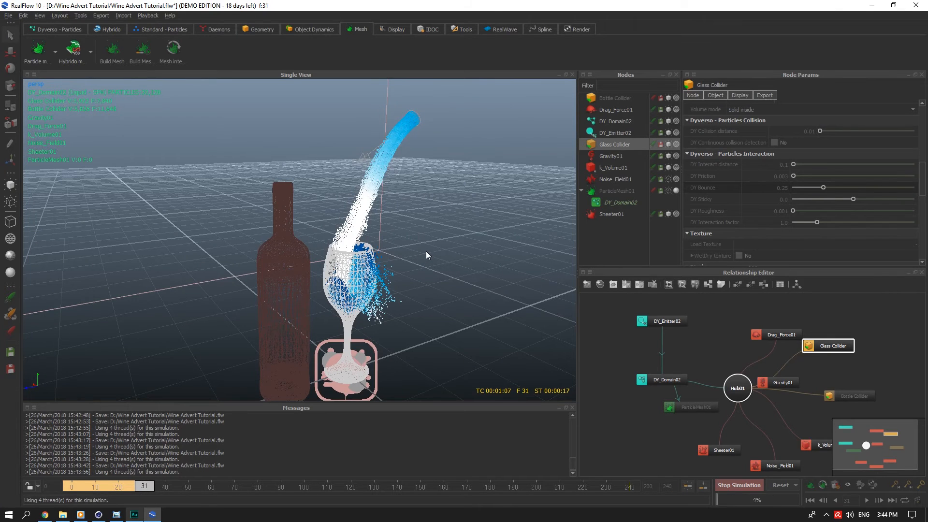
pyautogui.keyDown('alt'); pyautogui.moveTo(426, 248); pyautogui.dragTo(447, 289); pyautogui.keyUp('alt')
pyautogui.click(737, 485)
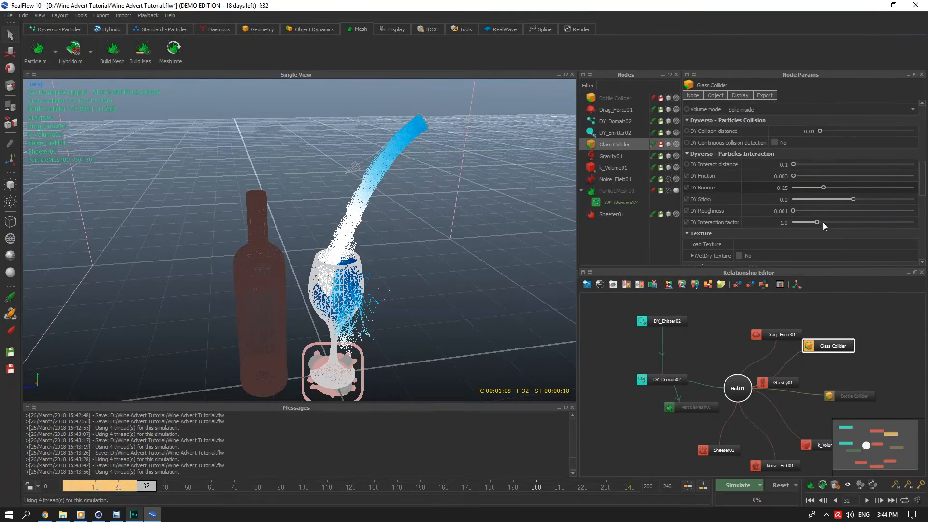
# Set the Glass Collider's DY Friction to 0.004 and reset all simulation data
pyautogui.click(785, 176)
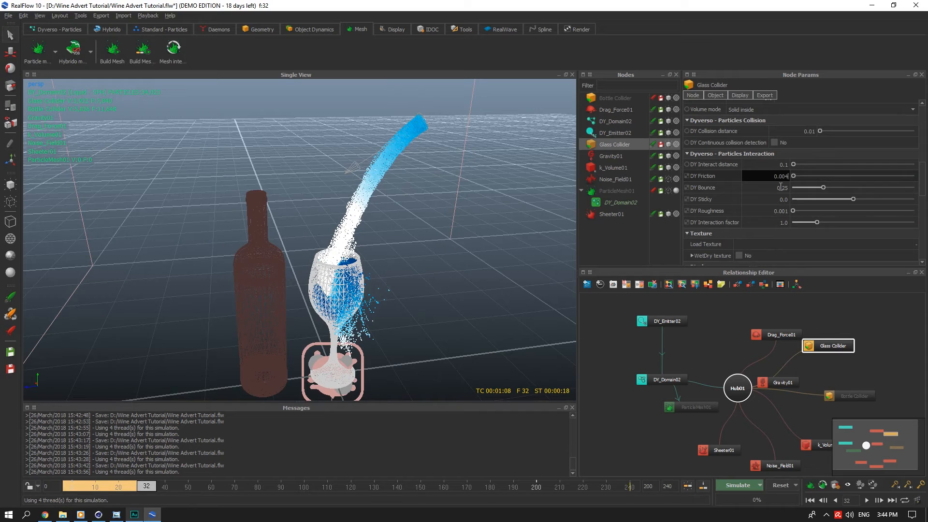
pyautogui.press('Return')
pyautogui.click(775, 487)
pyautogui.click(453, 260)
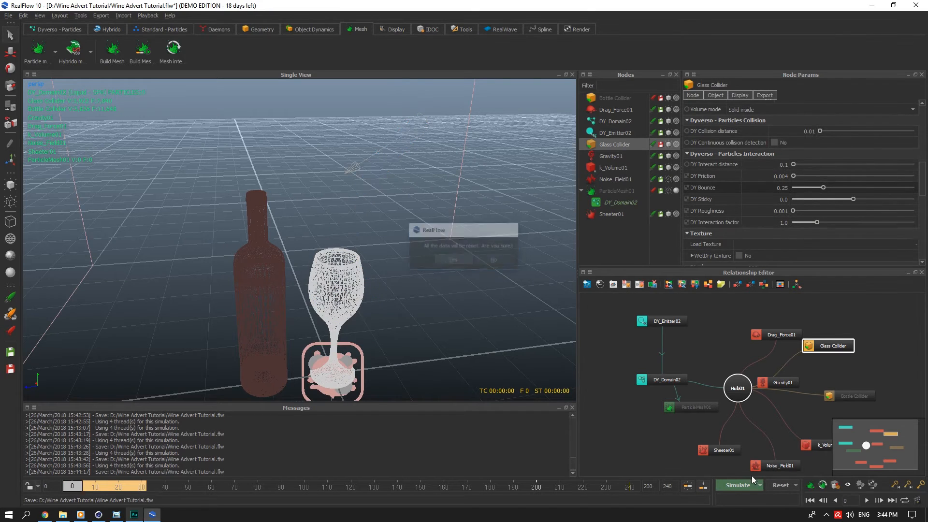
# Simulate the pour to about frame 37, checking the glass for leaking particles from several sides, then save the scene
pyautogui.click(739, 485)
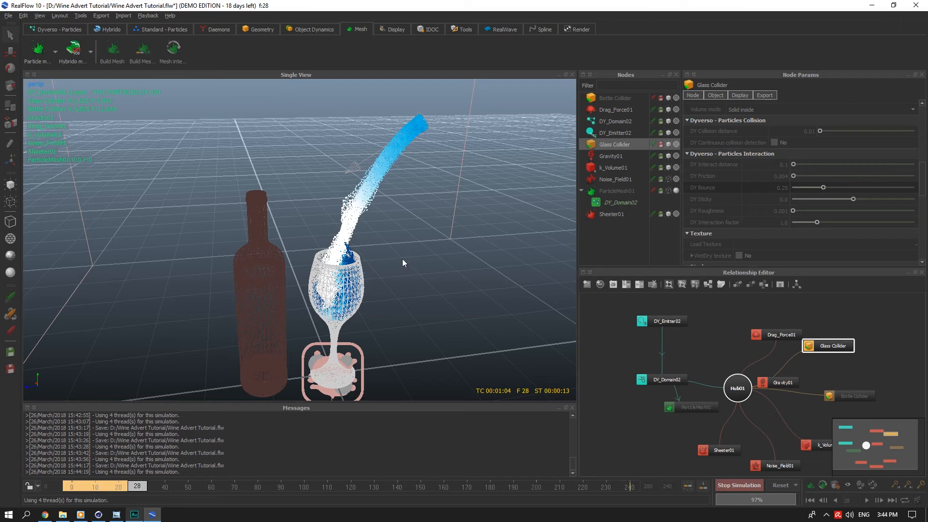
pyautogui.keyDown('alt'); pyautogui.moveTo(398, 241); pyautogui.dragTo(446, 225); pyautogui.keyUp('alt')
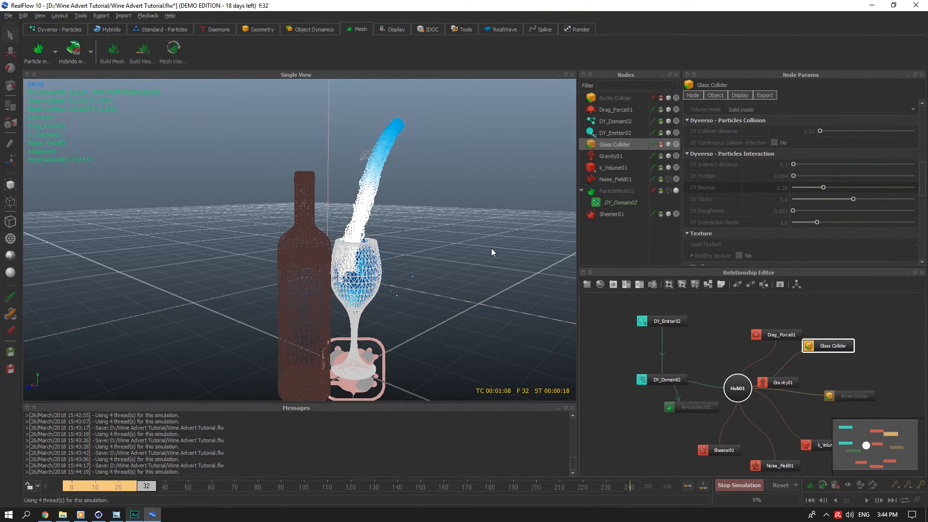
pyautogui.keyDown('alt'); pyautogui.moveTo(431, 262); pyautogui.dragTo(387, 257); pyautogui.keyUp('alt')
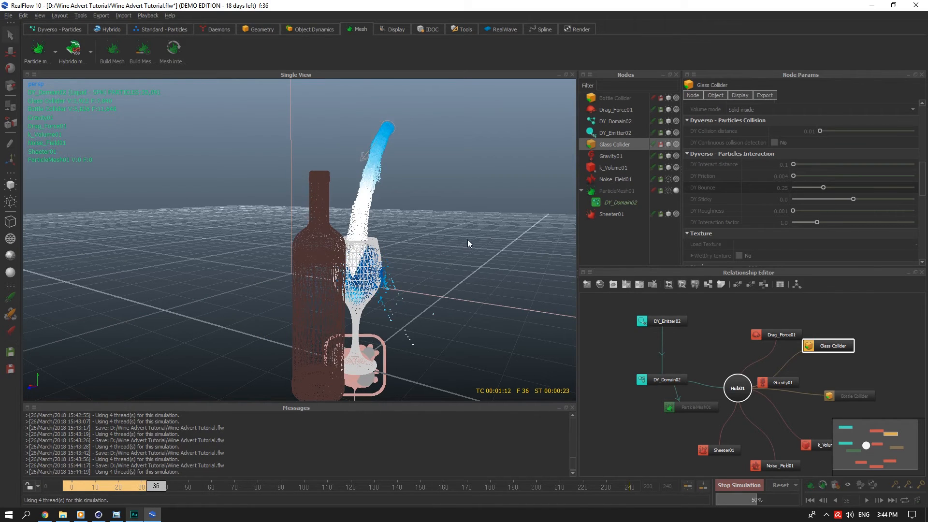
pyautogui.keyDown('alt'); pyautogui.moveTo(468, 240); pyautogui.dragTo(421, 265); pyautogui.keyUp('alt')
pyautogui.click(738, 484)
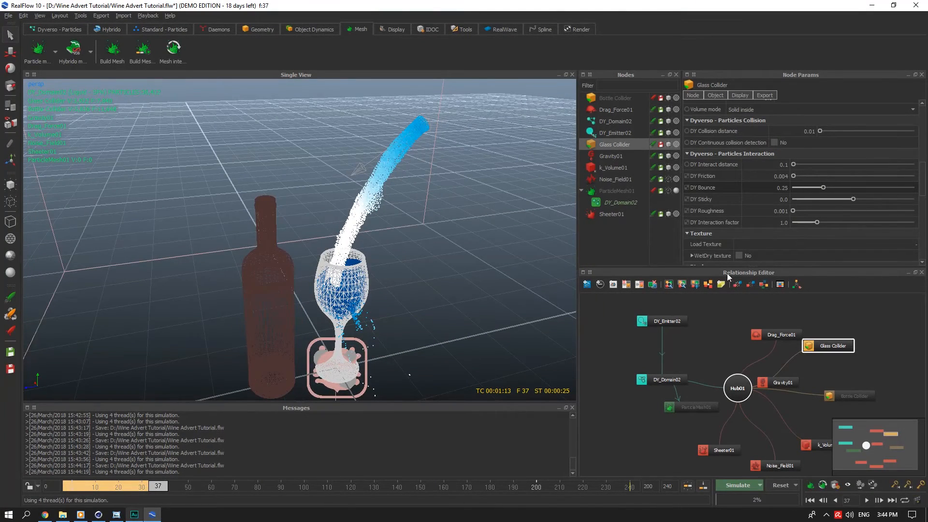
pyautogui.hotkey('ctrl', 's')
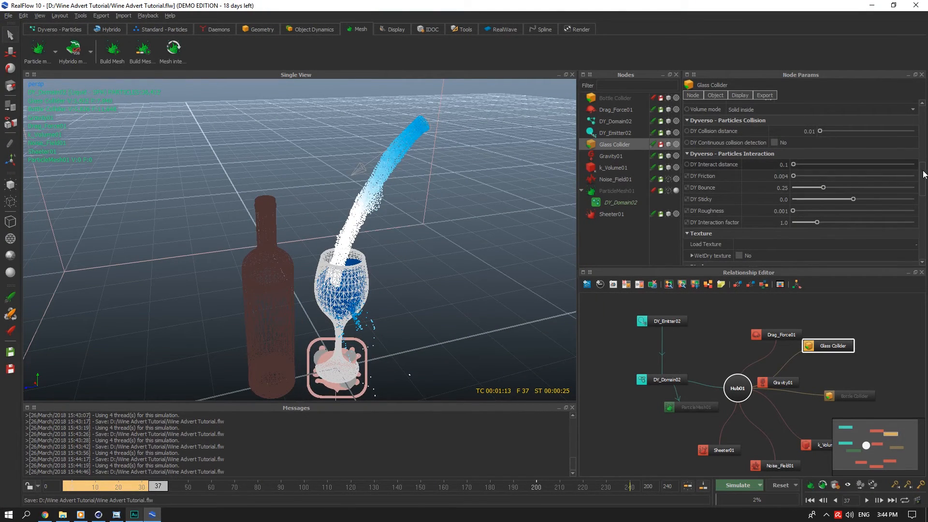
# Select DY_Emitter02, reset the simulation data and simulate again to about frame 12
pyautogui.moveTo(924, 174)
pyautogui.mouseDown()
pyautogui.moveTo(926, 151)
pyautogui.moveTo(921, 171)
pyautogui.mouseUp()
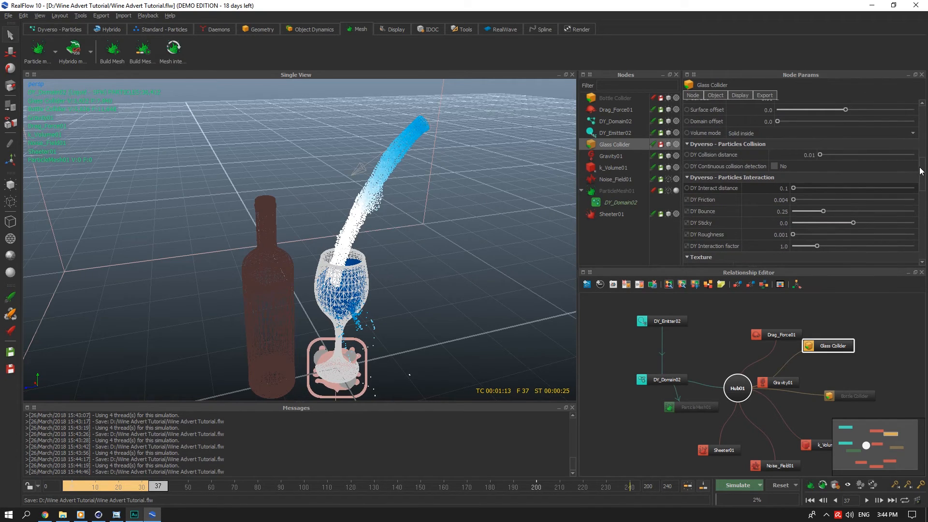
pyautogui.click(613, 133)
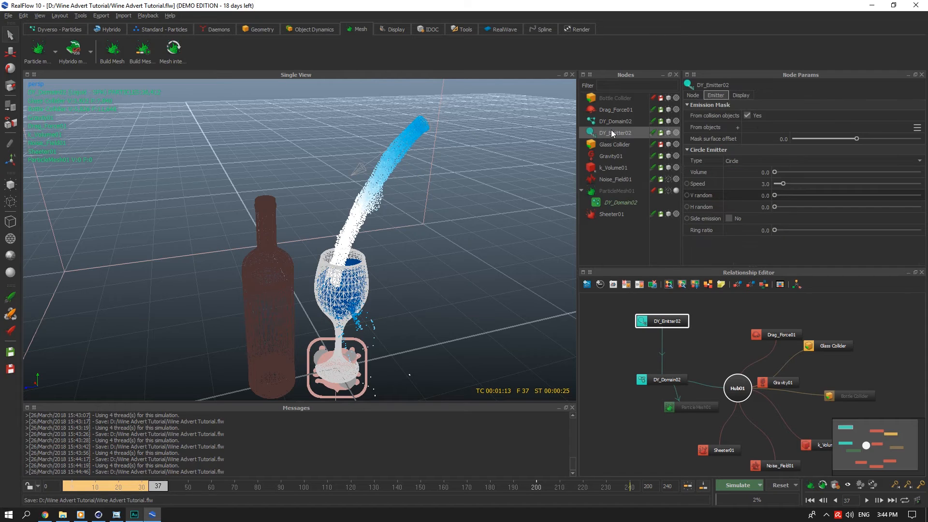
pyautogui.click(11, 71)
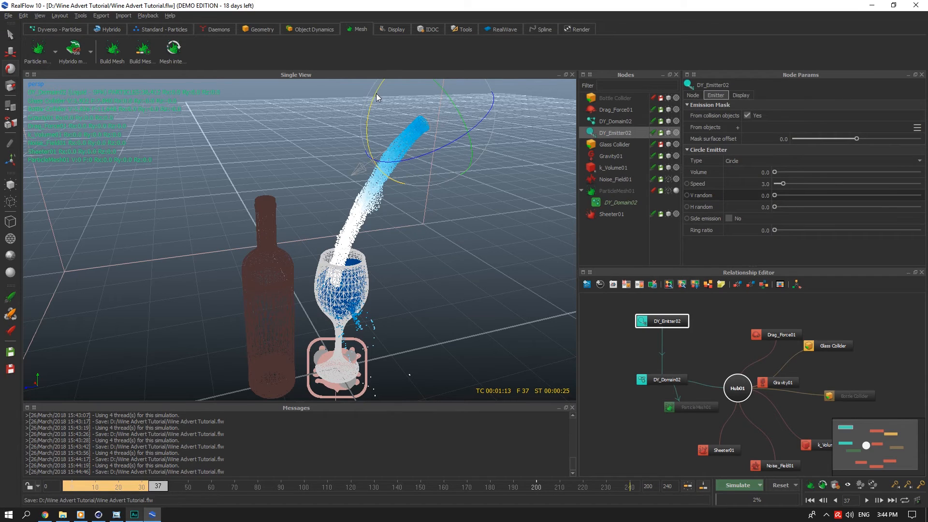
pyautogui.click(784, 487)
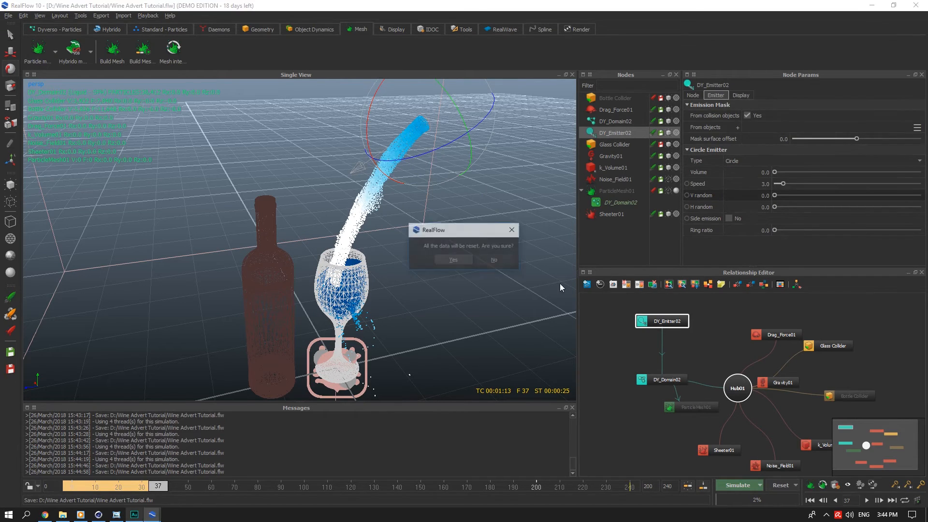
pyautogui.click(453, 260)
pyautogui.click(734, 485)
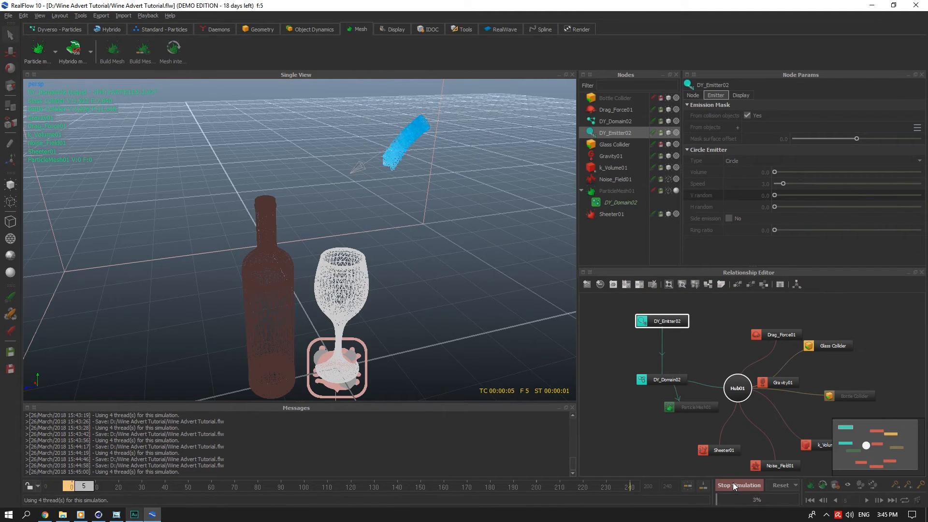
pyautogui.click(733, 485)
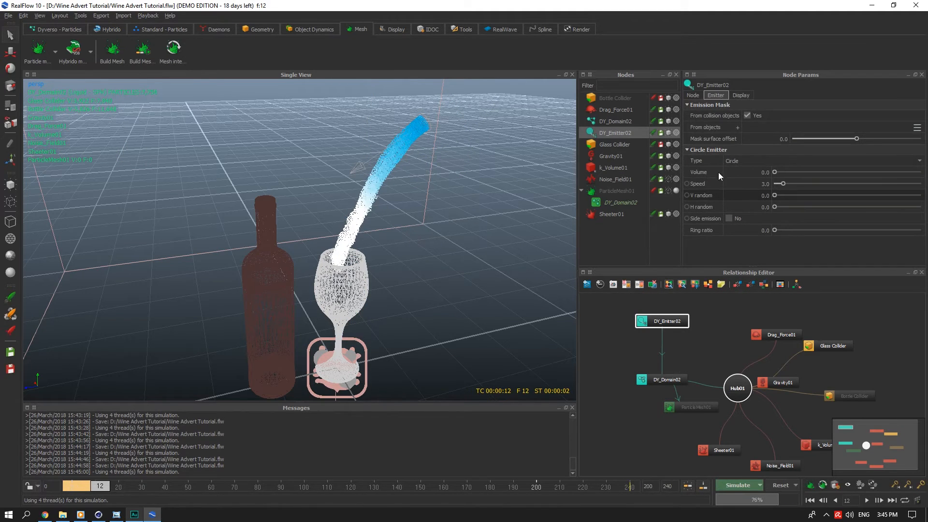
# Set DY_Emitter02's Scale to 0.23 on all three axes and save the scene
pyautogui.click(702, 96)
pyautogui.doubleClick(779, 151)
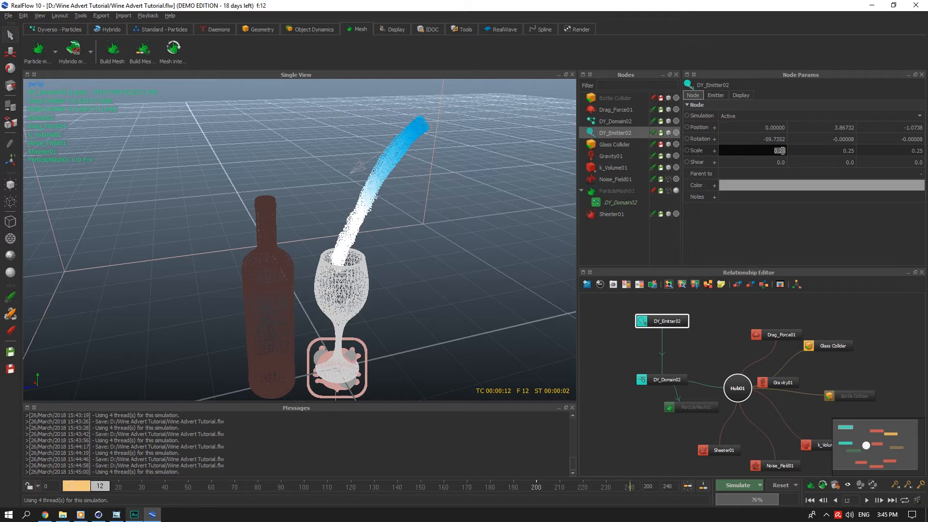
pyautogui.write('3')
pyautogui.press('Return')
pyautogui.doubleClick(782, 151)
pyautogui.doubleClick(850, 150)
pyautogui.write('0.23')
pyautogui.doubleClick(917, 151)
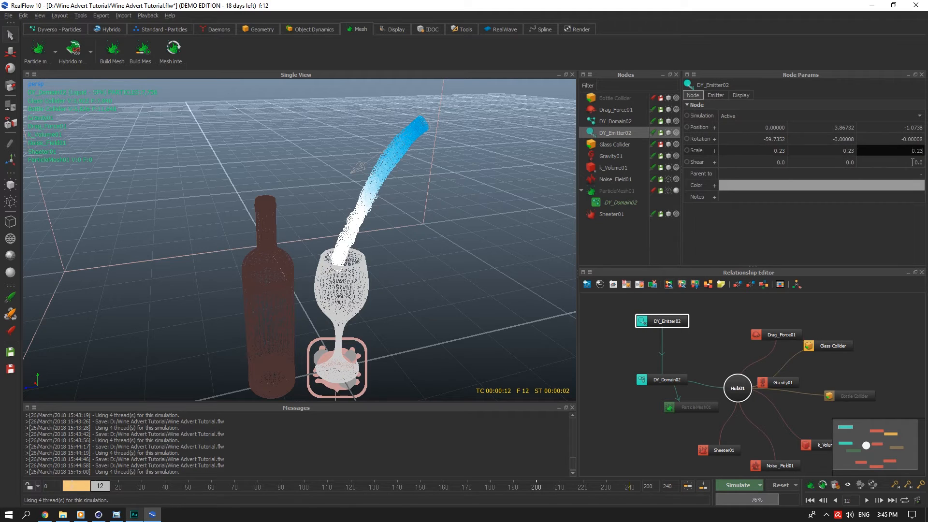
pyautogui.write('0.23')
pyautogui.press('Return')
pyautogui.hotkey('ctrl', 's')
# Reset and simulate to about frame 34, then examine the splashing at the glass rim up close with the narrower emitter
pyautogui.click(794, 486)
pyautogui.click(462, 257)
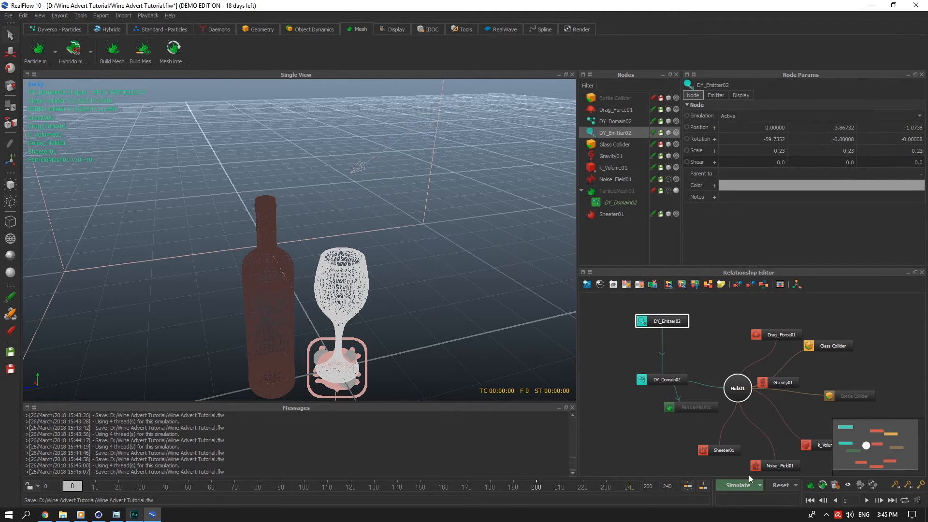
pyautogui.click(740, 486)
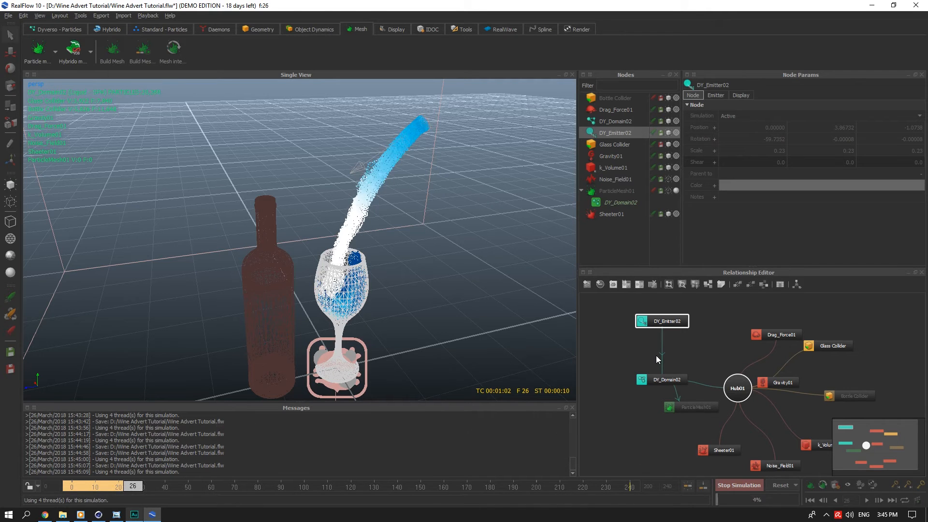
pyautogui.keyDown('alt'); pyautogui.moveTo(422, 227); pyautogui.dragTo(293, 204); pyautogui.keyUp('alt')
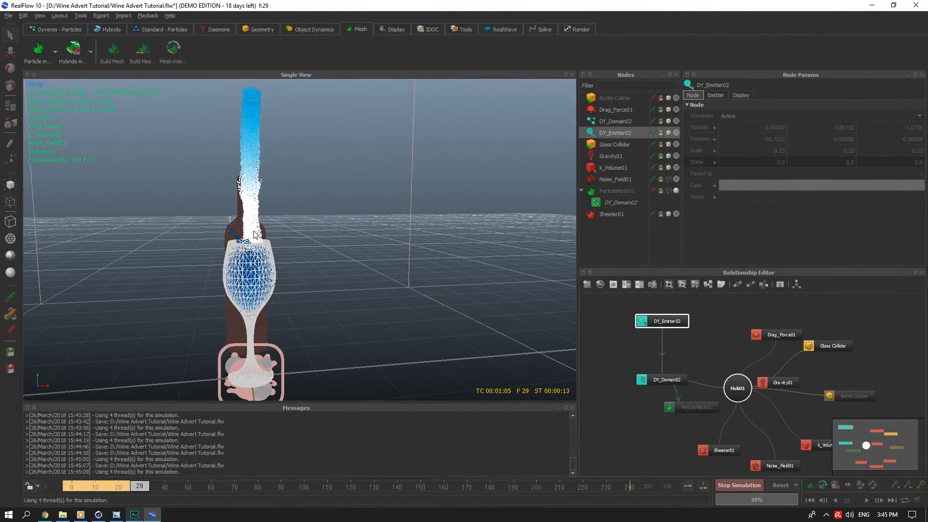
pyautogui.keyDown('alt'); pyautogui.moveTo(252, 249); pyautogui.dragTo(378, 260); pyautogui.keyUp('alt')
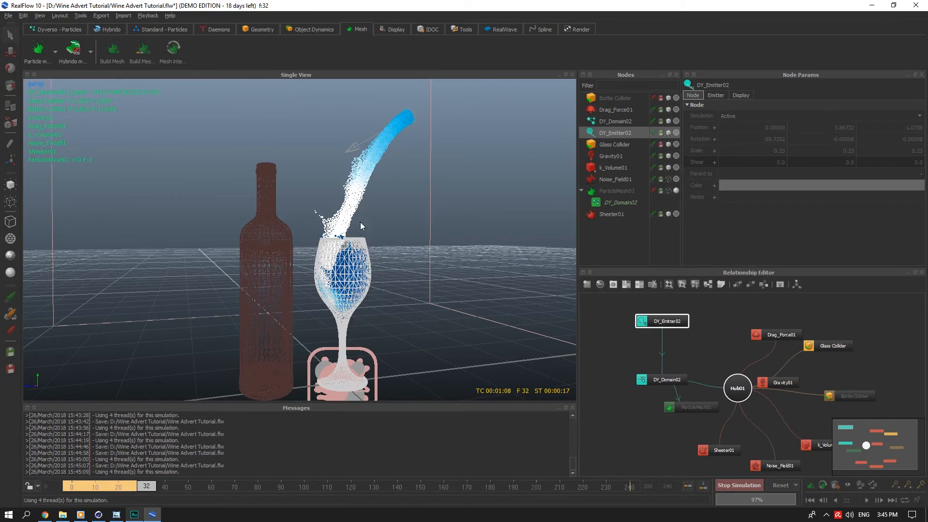
pyautogui.keyDown('alt'); pyautogui.moveTo(360, 222); pyautogui.dragTo(393, 192); pyautogui.keyUp('alt')
pyautogui.click(738, 485)
pyautogui.keyDown('alt'); pyautogui.moveTo(393, 193); pyautogui.dragTo(409, 173, button='right'); pyautogui.keyUp('alt')
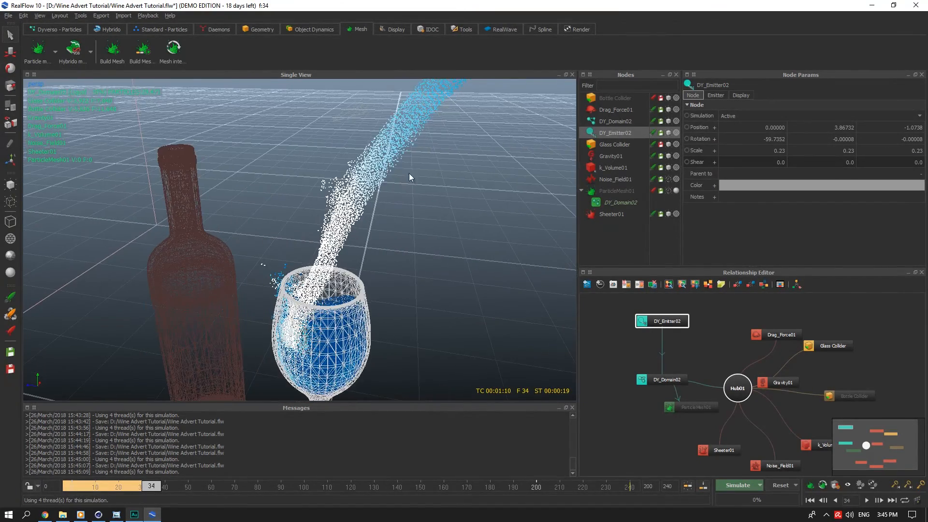
pyautogui.keyDown('alt'); pyautogui.moveTo(441, 175); pyautogui.dragTo(432, 185, button='middle'); pyautogui.keyUp('alt')
pyautogui.scroll(-2, 432, 184)
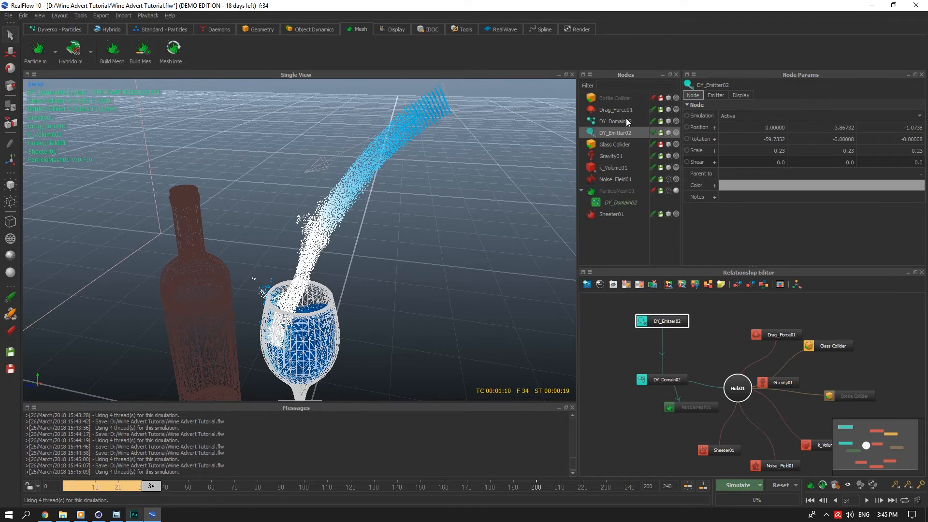
# Set DY_Emitter02's Scale to 0.22 on all three axes
pyautogui.doubleClick(786, 152)
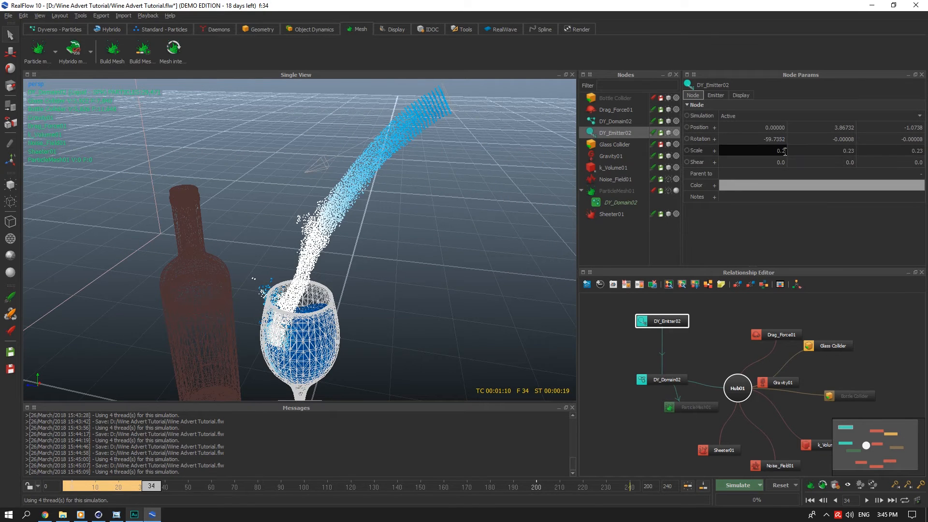
pyautogui.write('2')
pyautogui.press('Return')
pyautogui.doubleClick(785, 152)
pyautogui.doubleClick(852, 151)
pyautogui.write('0.22')
pyautogui.doubleClick(917, 152)
pyautogui.write('0.22')
pyautogui.press('Return')
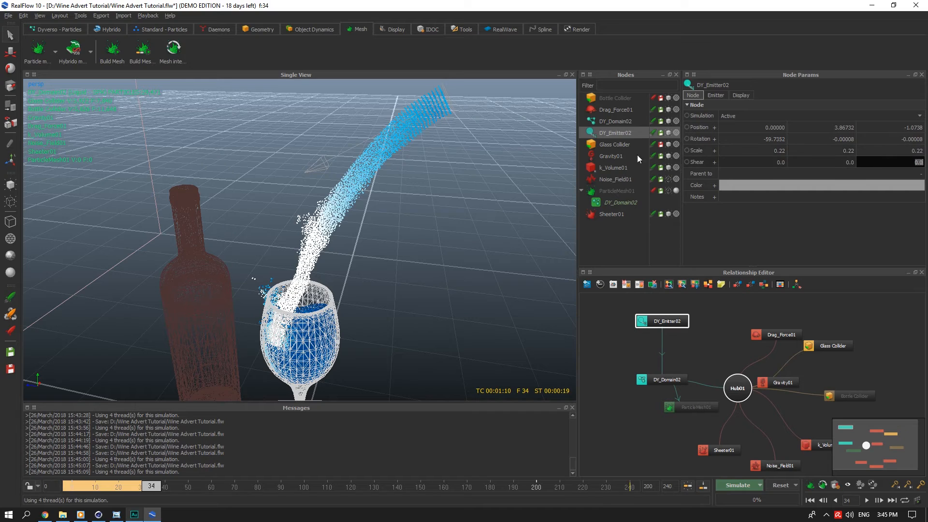
# Show Noise_Field01 in the viewport to check its position over the stream, hide it again and save the scene
pyautogui.click(619, 179)
pyautogui.click(669, 180)
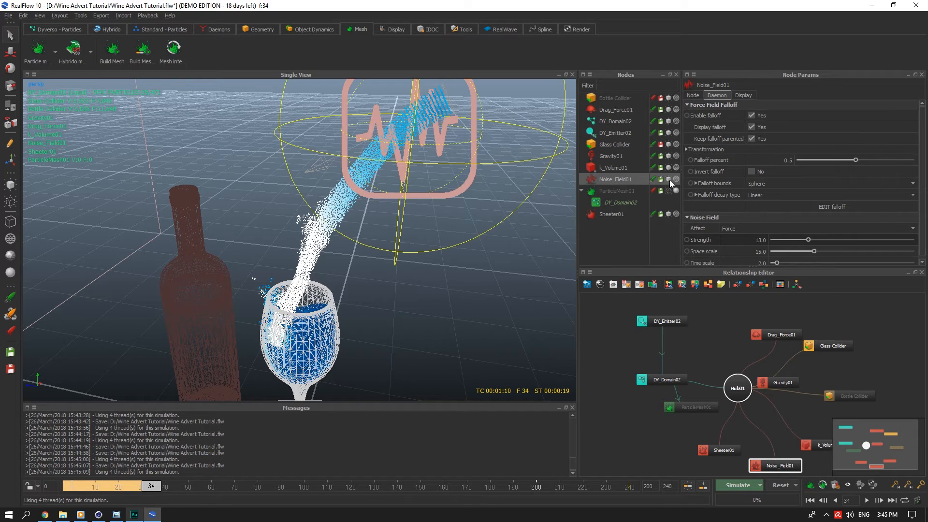
pyautogui.click(669, 180)
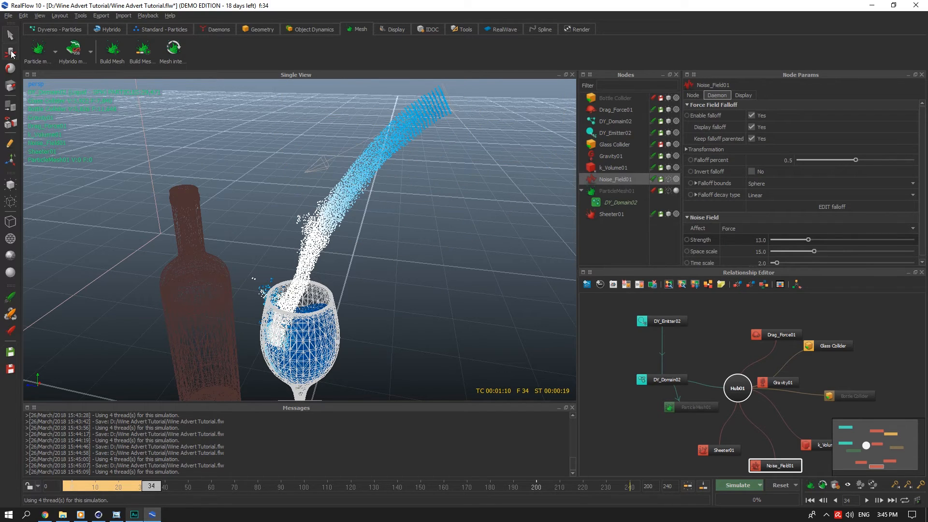
pyautogui.hotkey('ctrl', 's')
# Set Noise_Field01's Strength to 10
pyautogui.scroll(-1, 924, 213)
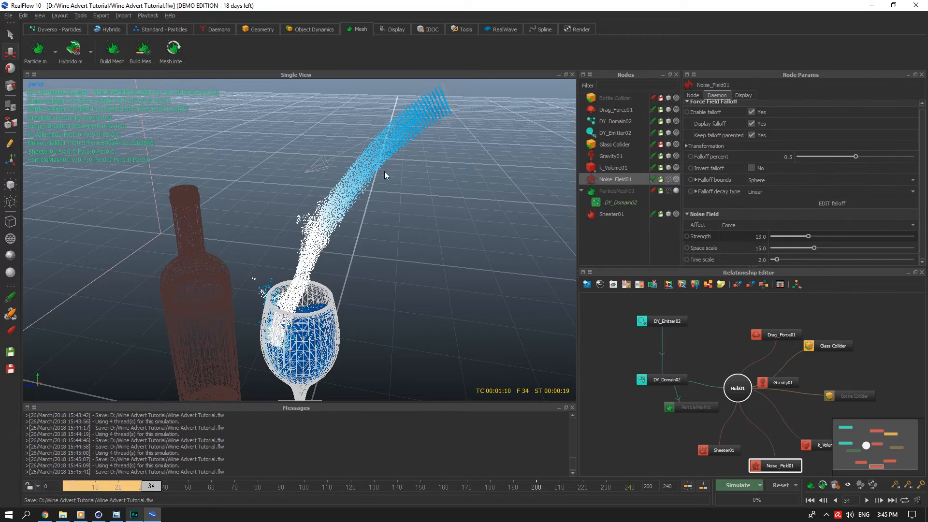
pyautogui.keyDown('alt'); pyautogui.moveTo(385, 172); pyautogui.dragTo(374, 173); pyautogui.keyUp('alt')
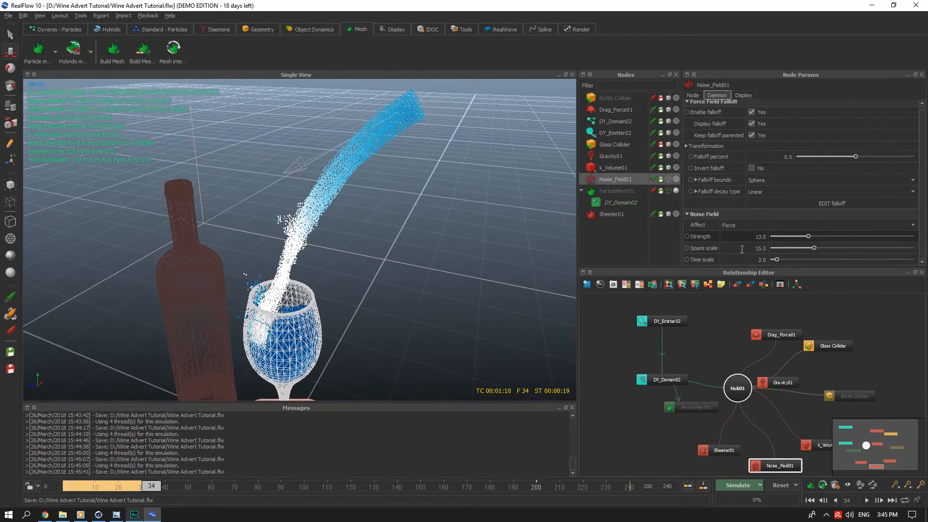
pyautogui.click(761, 236)
pyautogui.write('10')
pyautogui.press('Tab')
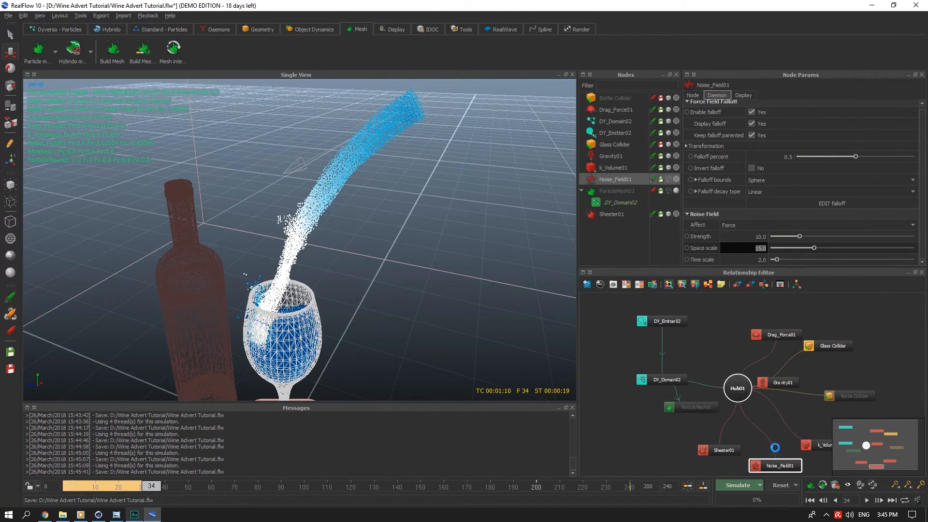
# Reset and simulate to about frame 41, examining the weaker-noise stream entering the glass from several angles
pyautogui.click(777, 483)
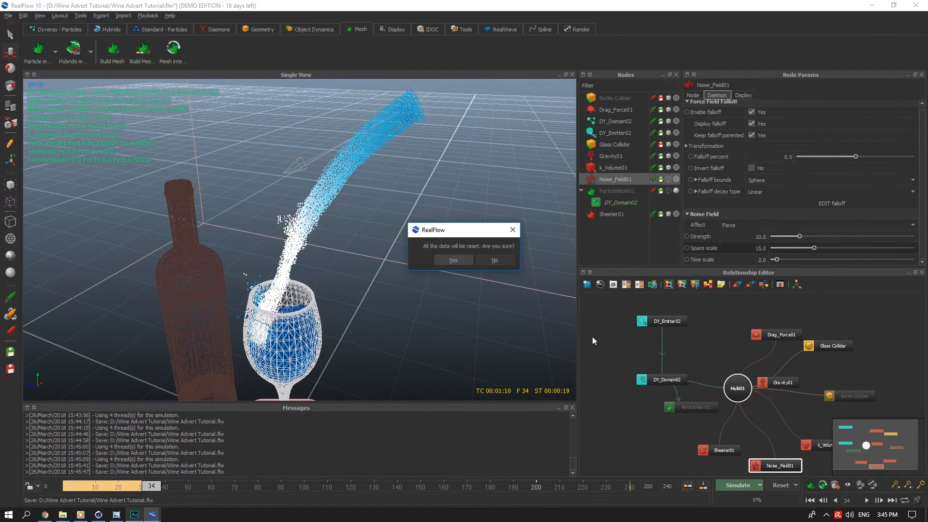
pyautogui.press('Return')
pyautogui.click(730, 485)
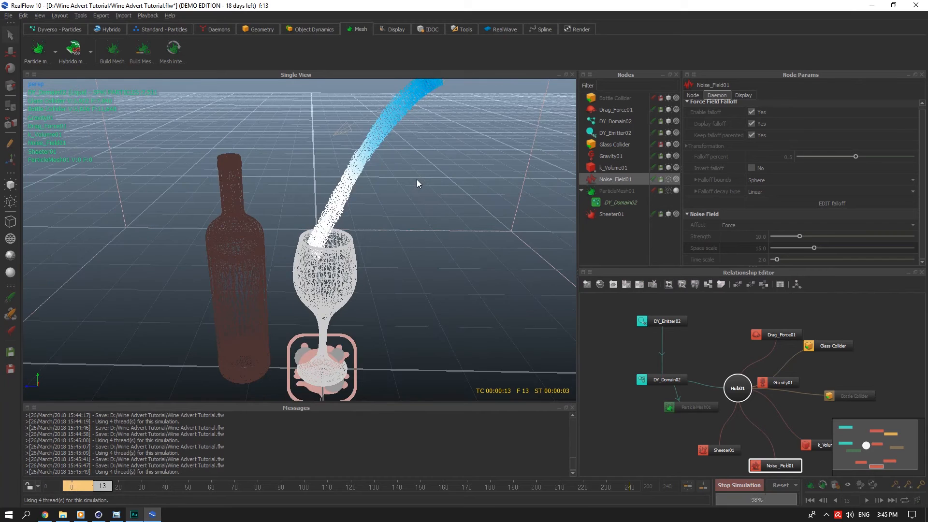
pyautogui.keyDown('alt'); pyautogui.moveTo(418, 178); pyautogui.dragTo(429, 173); pyautogui.keyUp('alt')
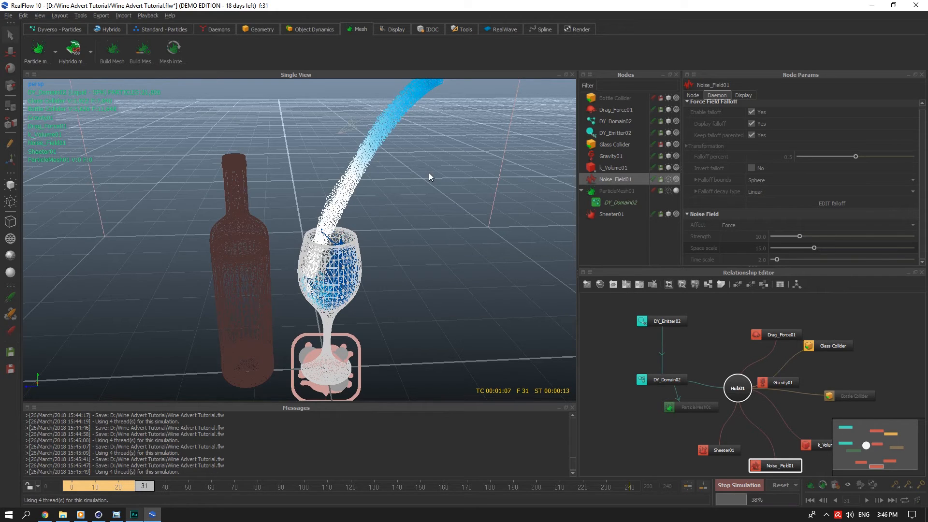
pyautogui.keyDown('alt'); pyautogui.moveTo(410, 170); pyautogui.dragTo(373, 167); pyautogui.keyUp('alt')
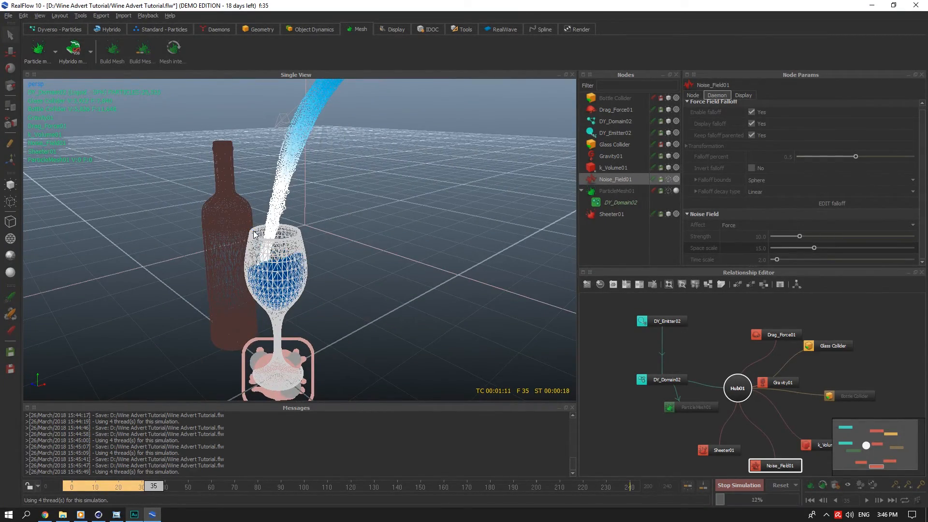
pyautogui.keyDown('alt'); pyautogui.moveTo(255, 234); pyautogui.dragTo(393, 248); pyautogui.keyUp('alt')
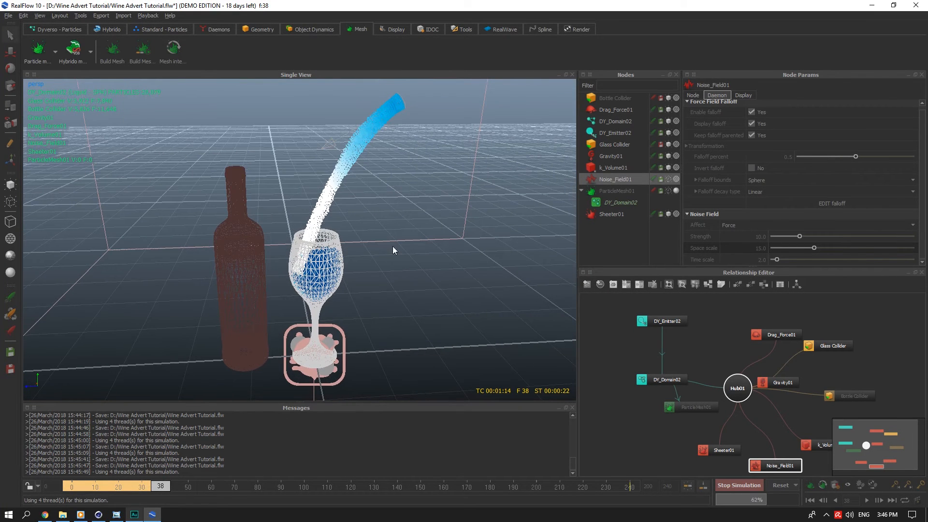
pyautogui.click(730, 484)
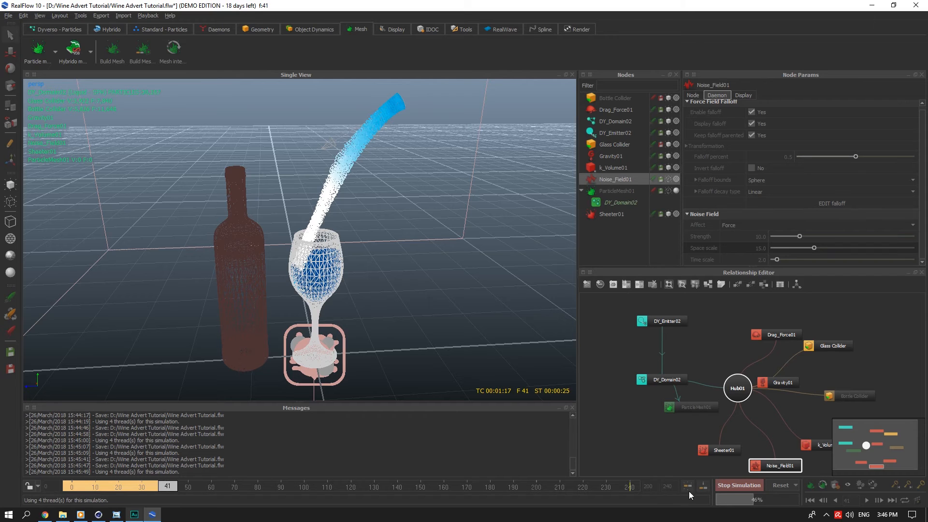
# Rewind to frame 0 and play back the cached pour, stopping at frame 30
pyautogui.moveTo(164, 486); pyautogui.dragTo(59, 479)
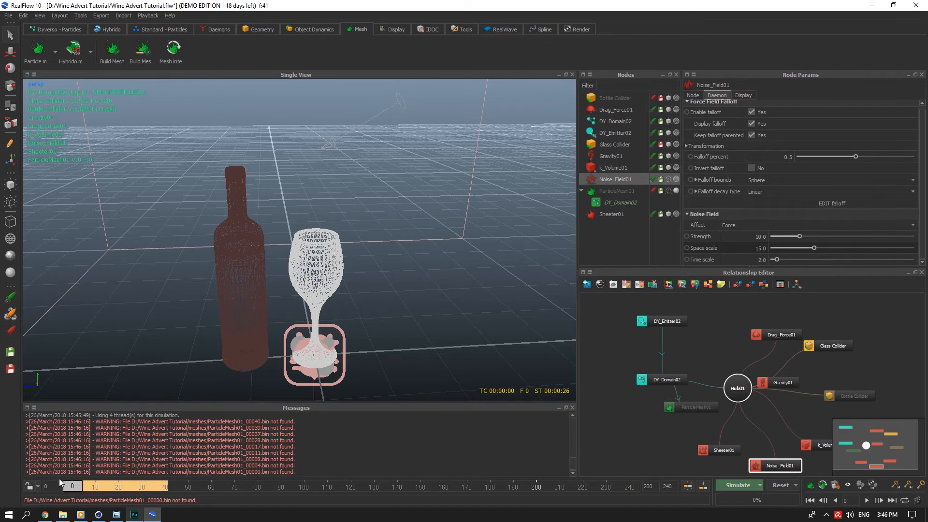
pyautogui.press('space')
pyautogui.press('space')
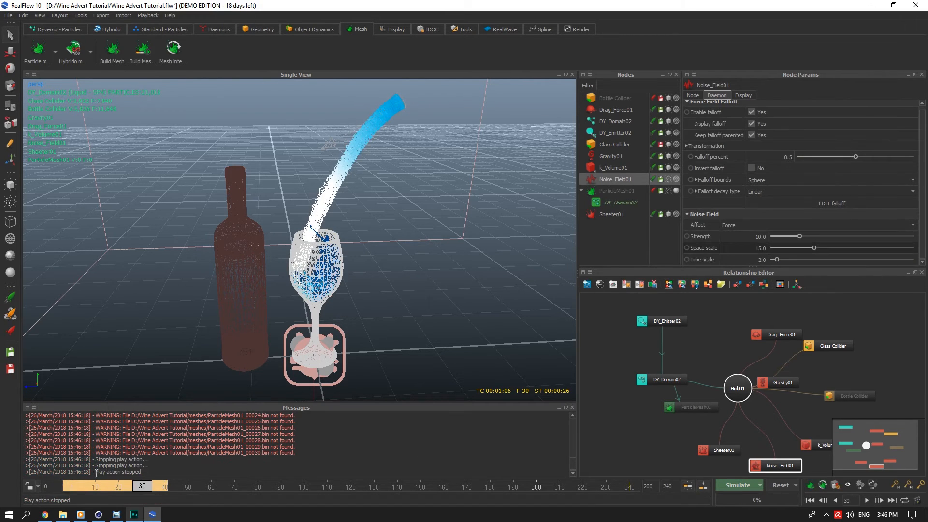
pyautogui.press('space')
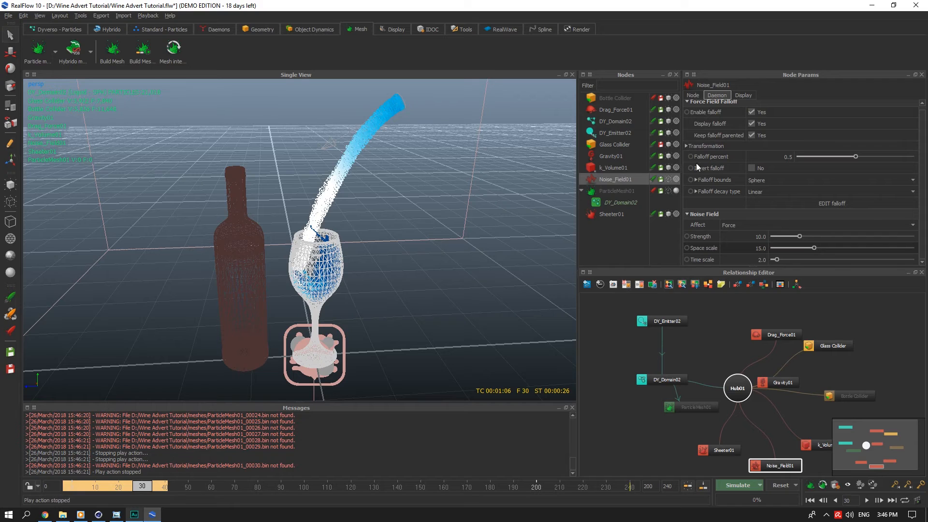
# Set DY_Domain02's Resolution to 400, reset the scene data and restart the simulation
pyautogui.click(624, 122)
pyautogui.click(771, 126)
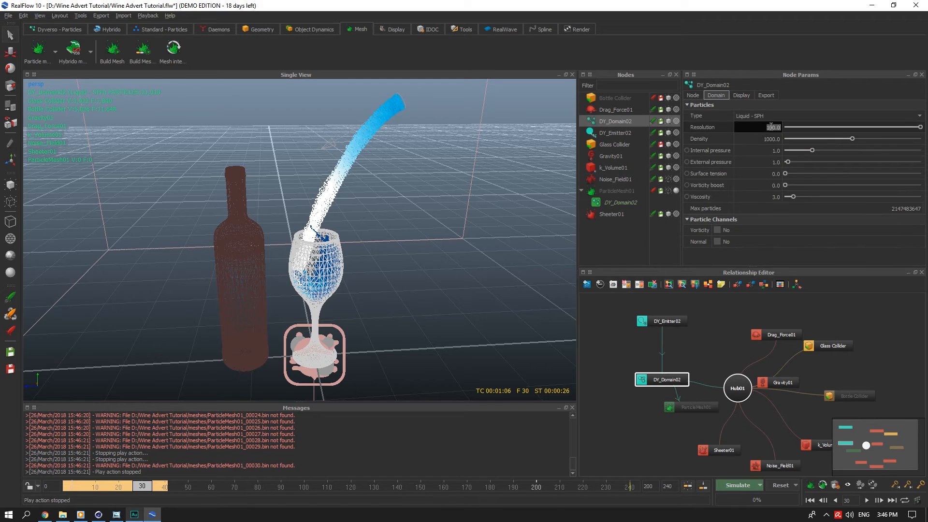
pyautogui.write('400')
pyautogui.press('Return')
pyautogui.click(778, 485)
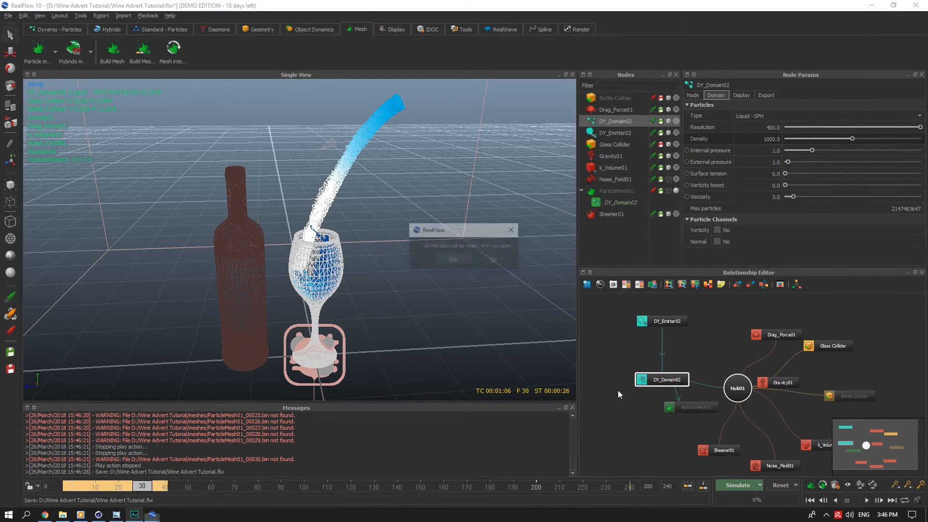
pyautogui.click(457, 262)
pyautogui.click(738, 485)
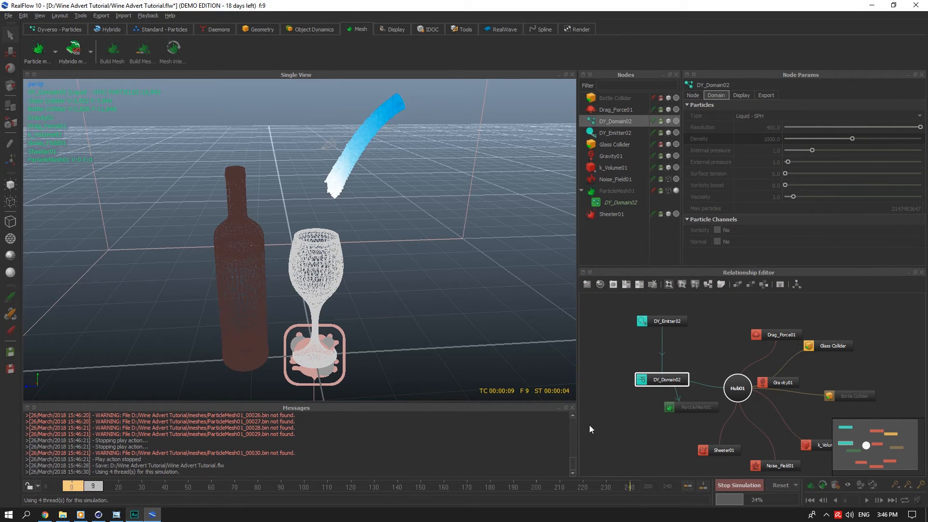
# Let the simulation run to frame 27 while examining the liquid inside the glass, stop it and save the scene
pyautogui.click(613, 191)
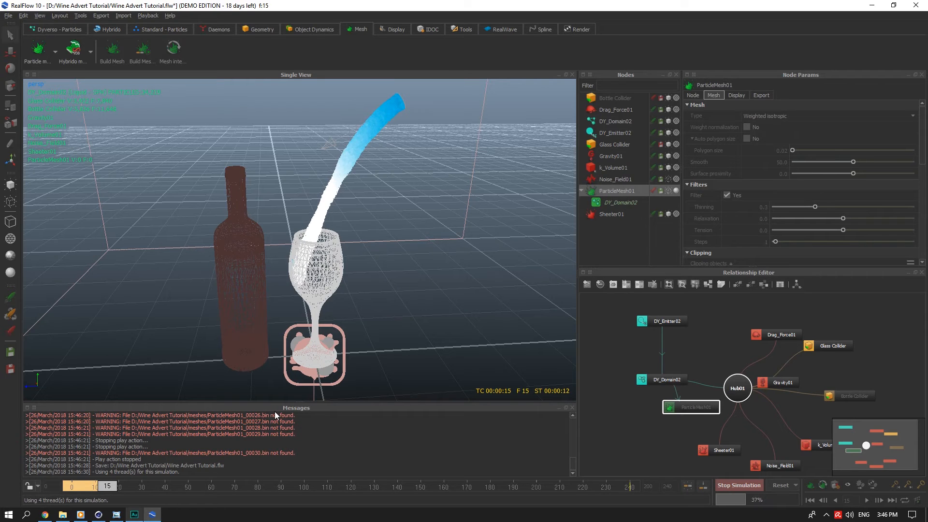
pyautogui.scroll(5, 364, 184)
pyautogui.scroll(-6, 366, 172)
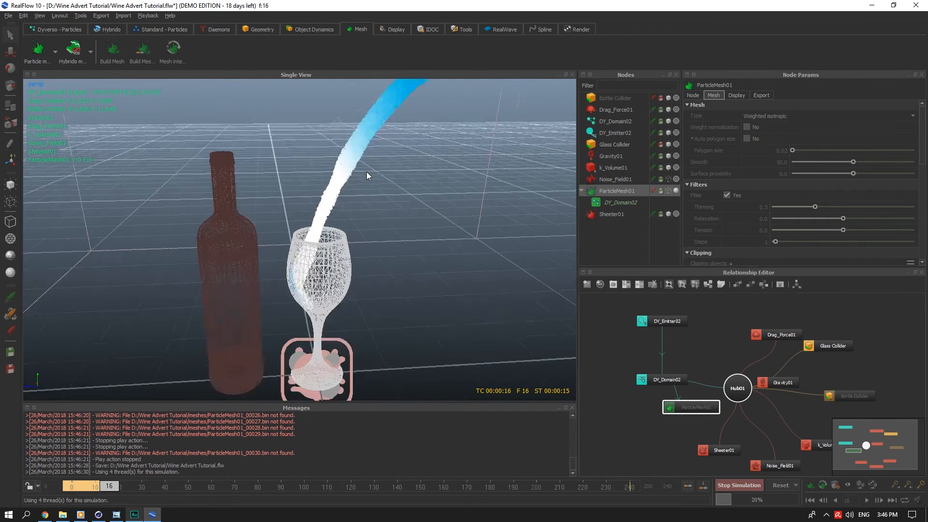
pyautogui.scroll(-2, 367, 172)
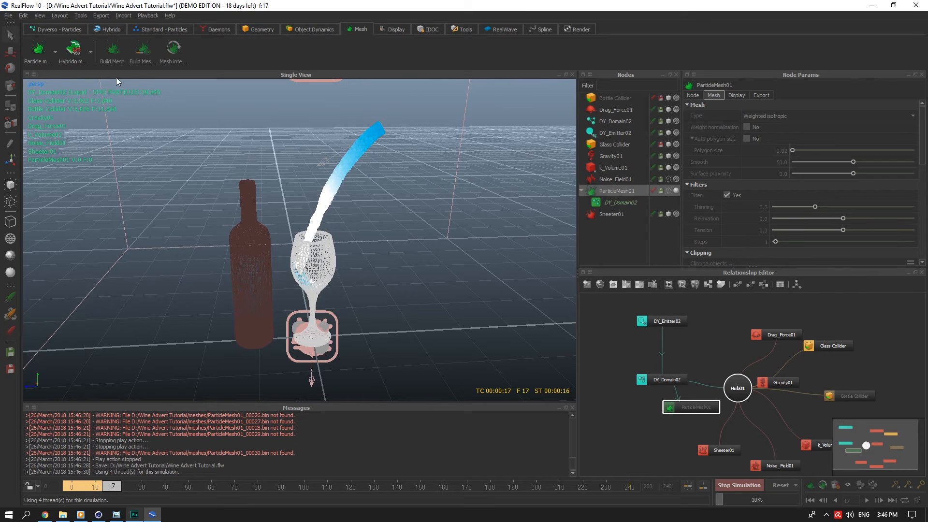
pyautogui.moveTo(350, 176)
pyautogui.keyDown('alt'); pyautogui.mouseDown()
pyautogui.moveTo(326, 231)
pyautogui.moveTo(362, 184)
pyautogui.moveTo(362, 168)
pyautogui.moveTo(349, 191)
pyautogui.mouseUp(); pyautogui.keyUp('alt')
pyautogui.scroll(5, 326, 232)
pyautogui.scroll(-4, 326, 231)
pyautogui.scroll(-2, 362, 181)
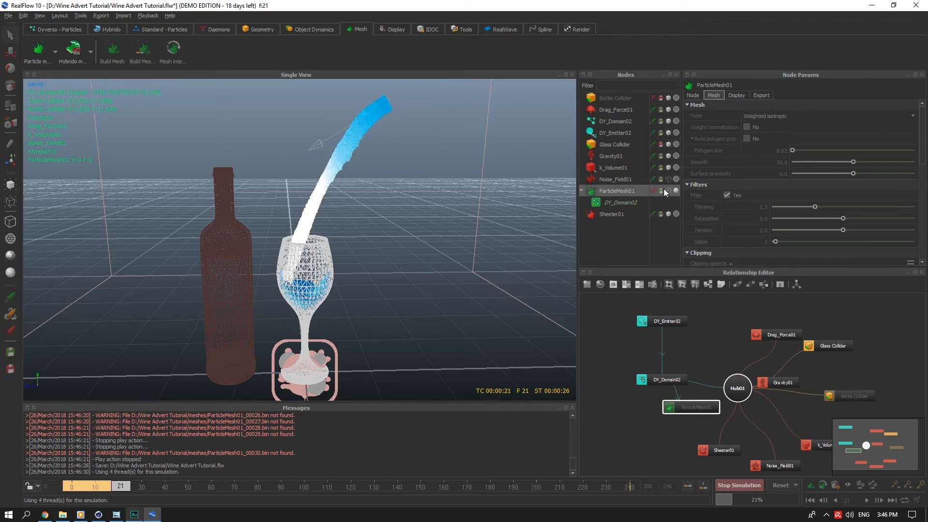
pyautogui.keyDown('alt'); pyautogui.moveTo(416, 152); pyautogui.dragTo(373, 204); pyautogui.keyUp('alt')
pyautogui.keyDown('alt'); pyautogui.moveTo(373, 204); pyautogui.dragTo(358, 163, button='middle'); pyautogui.keyUp('alt')
pyautogui.scroll(7, 306, 233)
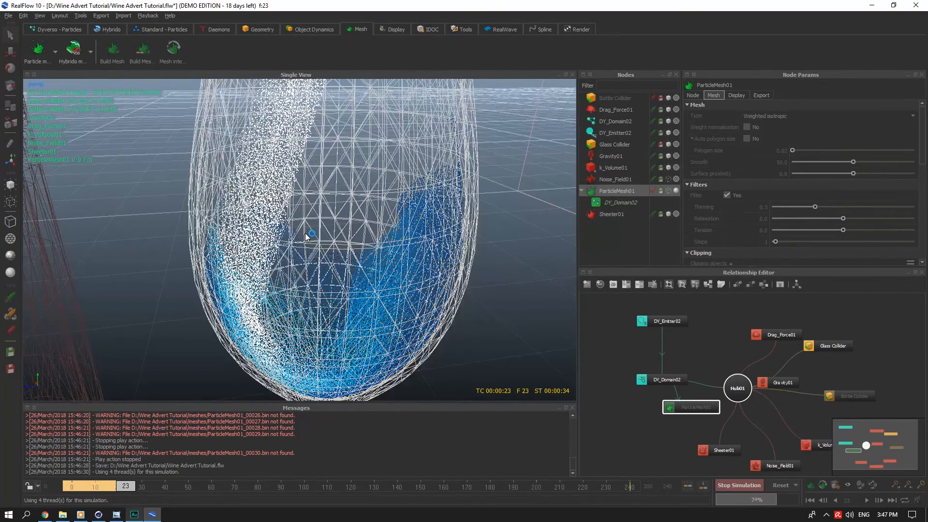
pyautogui.scroll(-5, 305, 235)
pyautogui.scroll(-5, 316, 175)
pyautogui.keyDown('alt'); pyautogui.moveTo(317, 172); pyautogui.dragTo(320, 241, button='middle'); pyautogui.keyUp('alt')
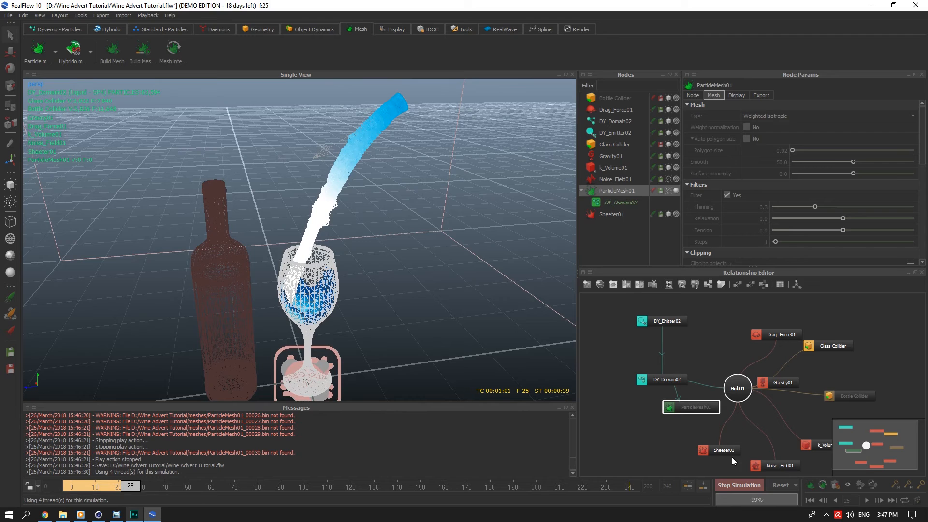
pyautogui.click(739, 485)
pyautogui.hotkey('ctrl', 's')
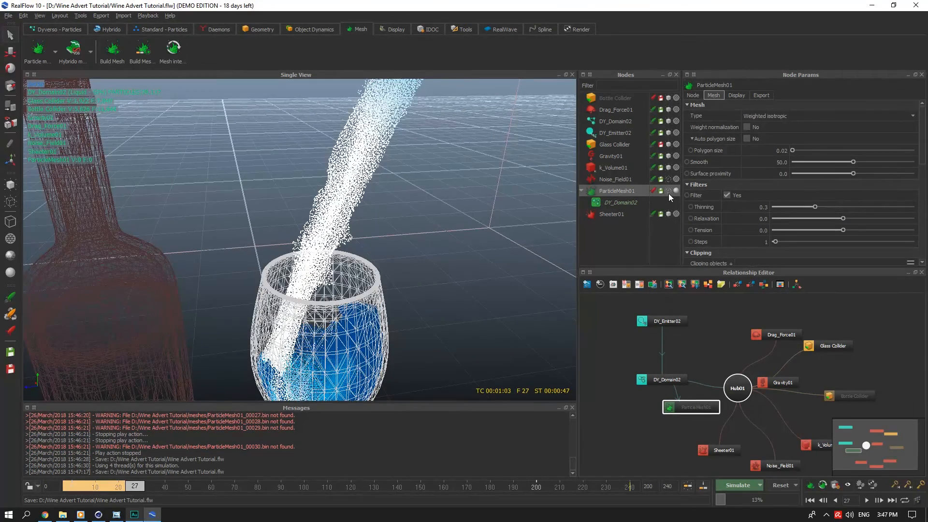
# Activate ParticleMesh01, build its mesh at frame 27 and hide the DY_Domain02 particles
pyautogui.scroll(-4, 431, 194)
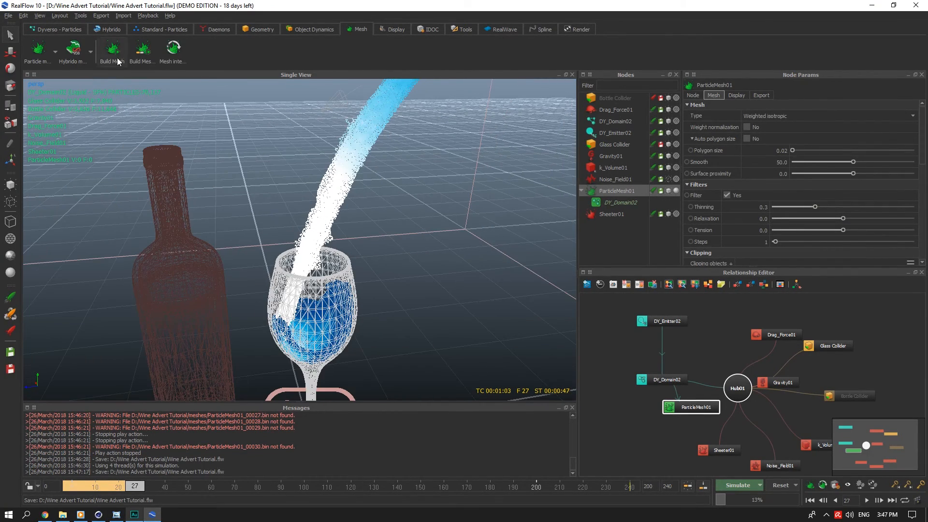
pyautogui.click(110, 52)
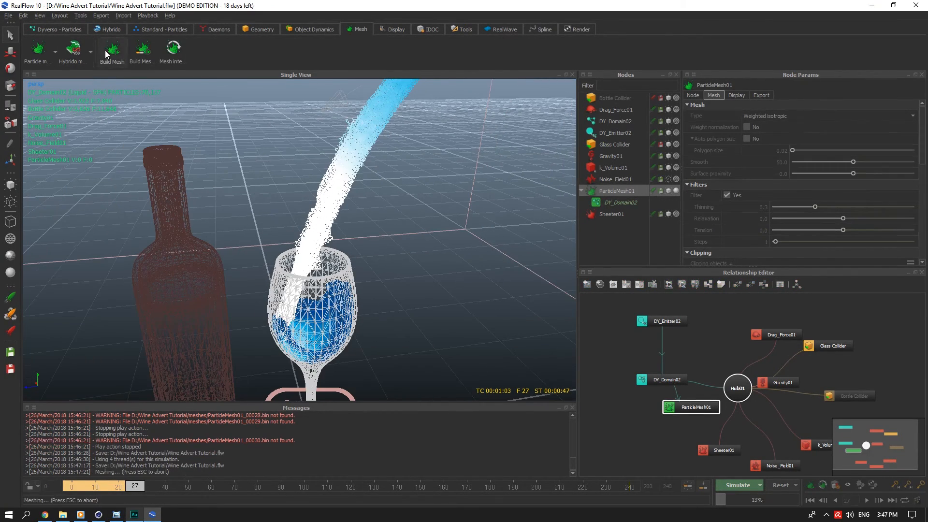
pyautogui.click(669, 121)
pyautogui.keyDown('alt'); pyautogui.moveTo(404, 146); pyautogui.dragTo(421, 136); pyautogui.keyUp('alt')
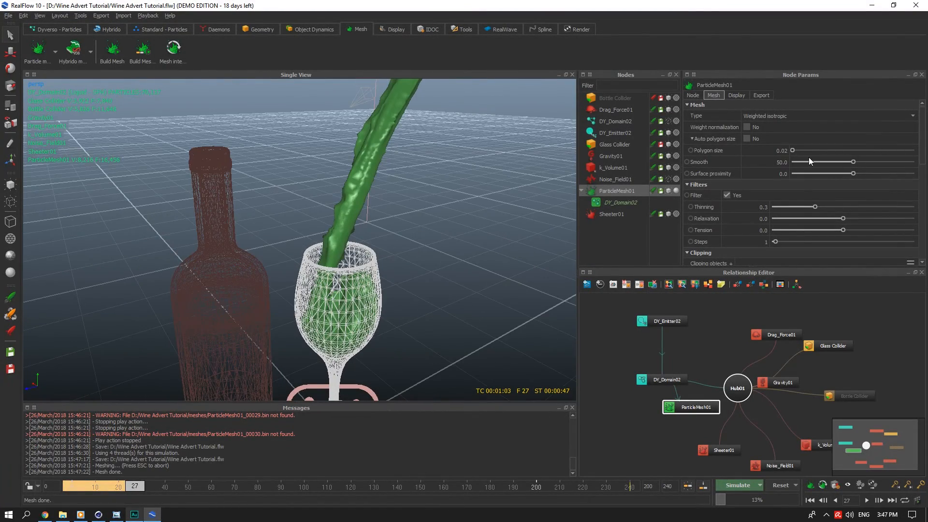
# Try ParticleMesh01 with Smooth at 100, rebuilding the mesh and examining it up close inside the glass
pyautogui.click(845, 161)
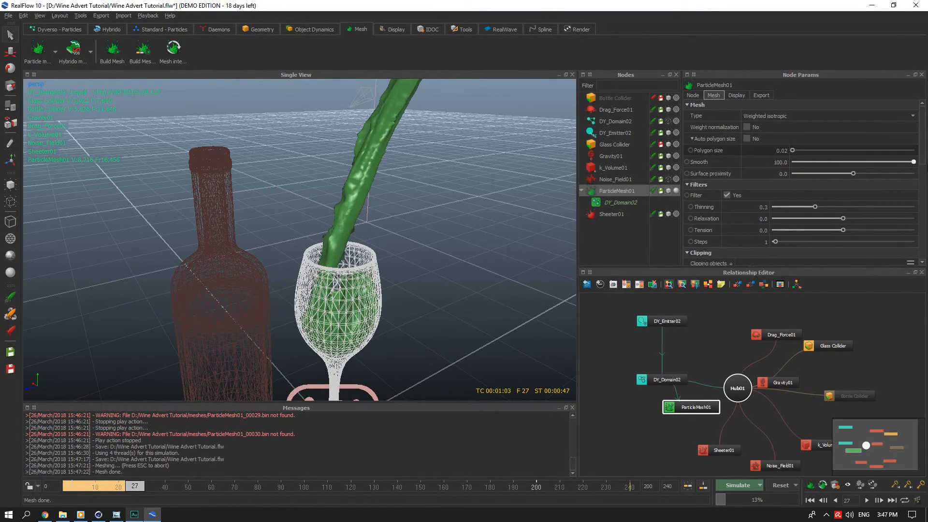
pyautogui.click(117, 62)
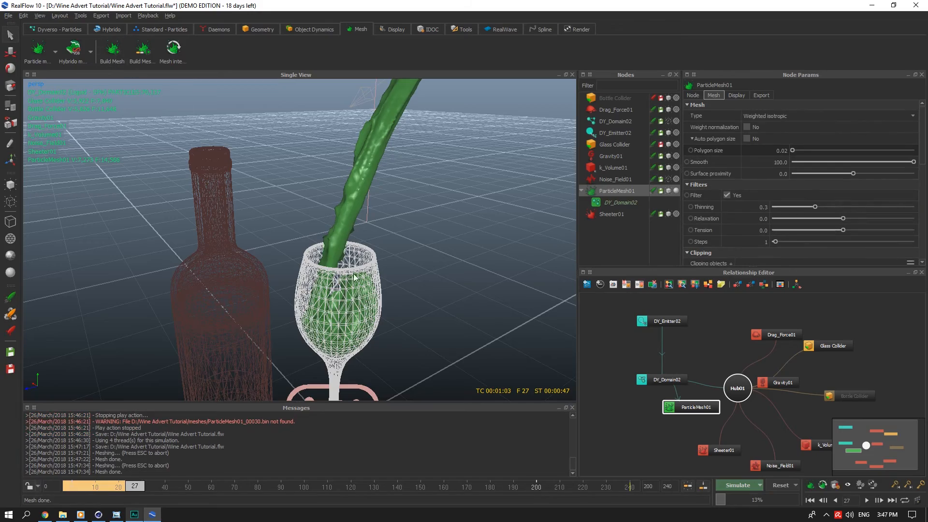
pyautogui.keyDown('alt'); pyautogui.moveTo(318, 346); pyautogui.dragTo(337, 369, button='right'); pyautogui.keyUp('alt')
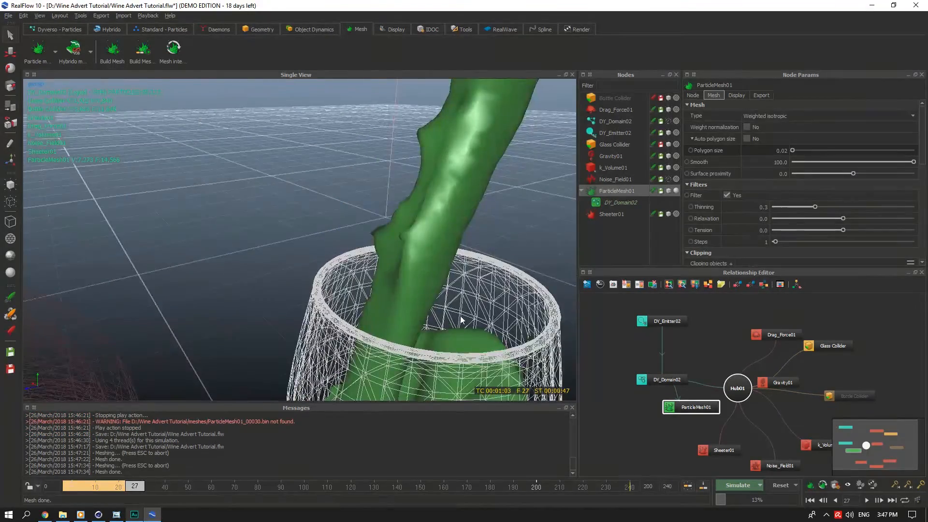
pyautogui.keyDown('alt'); pyautogui.moveTo(461, 320); pyautogui.dragTo(375, 191, button='right'); pyautogui.keyUp('alt')
pyautogui.keyDown('alt'); pyautogui.moveTo(376, 192); pyautogui.dragTo(411, 181); pyautogui.keyUp('alt')
pyautogui.keyDown('alt'); pyautogui.moveTo(411, 181); pyautogui.dragTo(417, 185, button='right'); pyautogui.keyUp('alt')
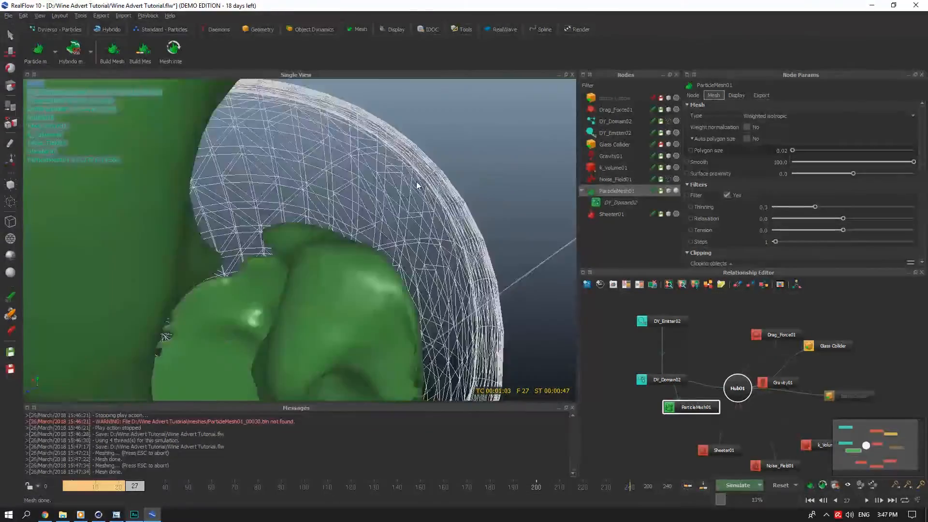
pyautogui.keyDown('alt'); pyautogui.moveTo(416, 182); pyautogui.dragTo(416, 181); pyautogui.keyUp('alt')
# Set ParticleMesh01's Smooth to 50 and rebuild the mesh
pyautogui.click(763, 160)
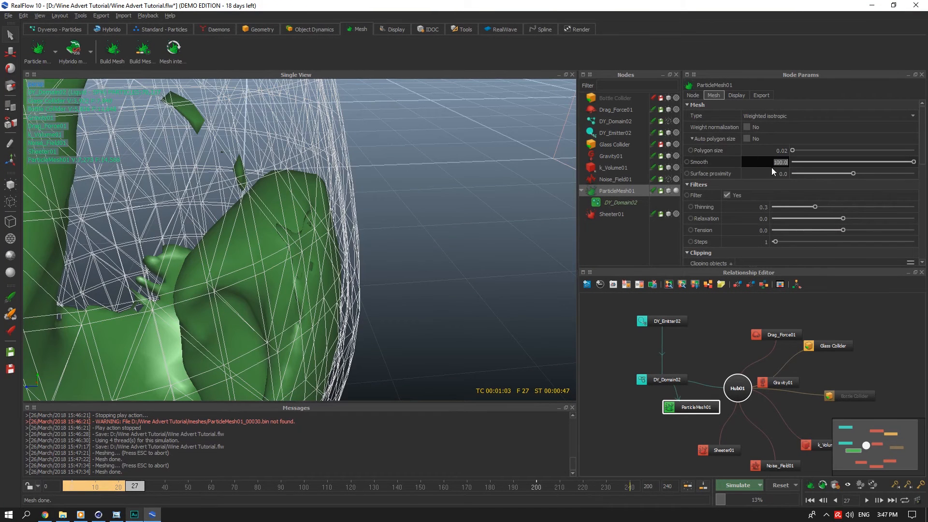
pyautogui.write('50')
pyautogui.press('Tab')
pyautogui.click(118, 60)
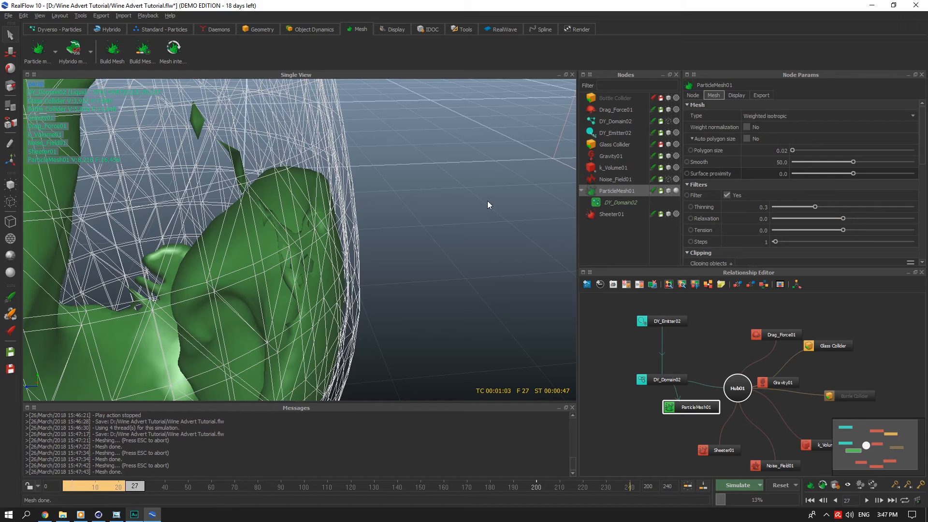
# Review Glass Collider's Dyverso collision and interaction settings, check the mesh in the whole scene and save
pyautogui.click(753, 208)
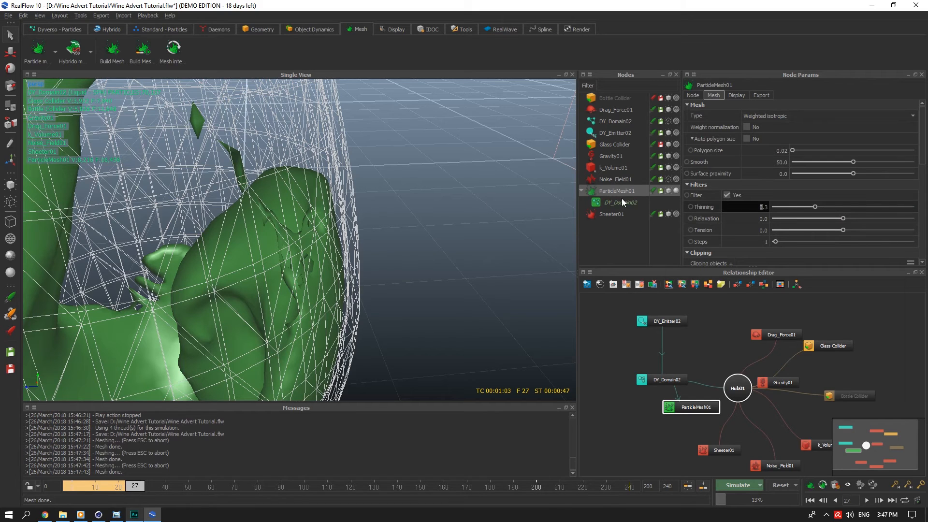
pyautogui.click(618, 145)
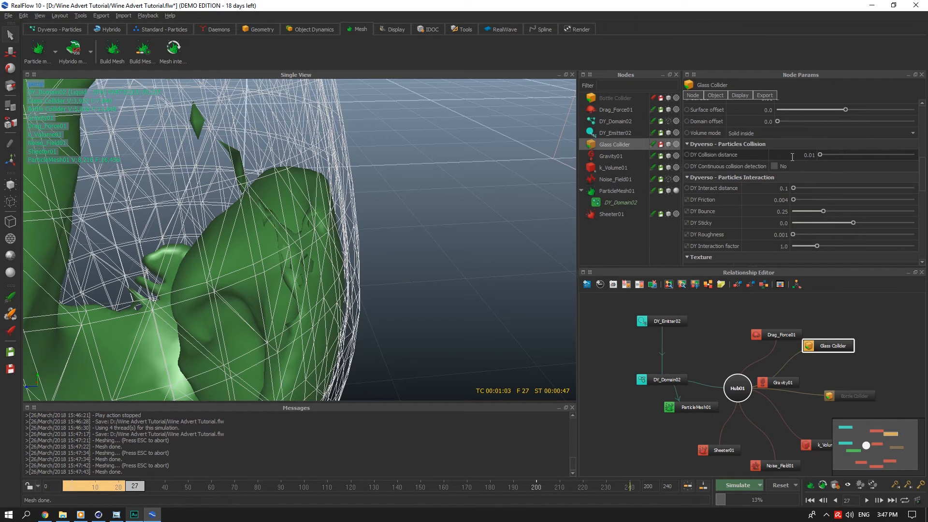
pyautogui.scroll(-7, 361, 172)
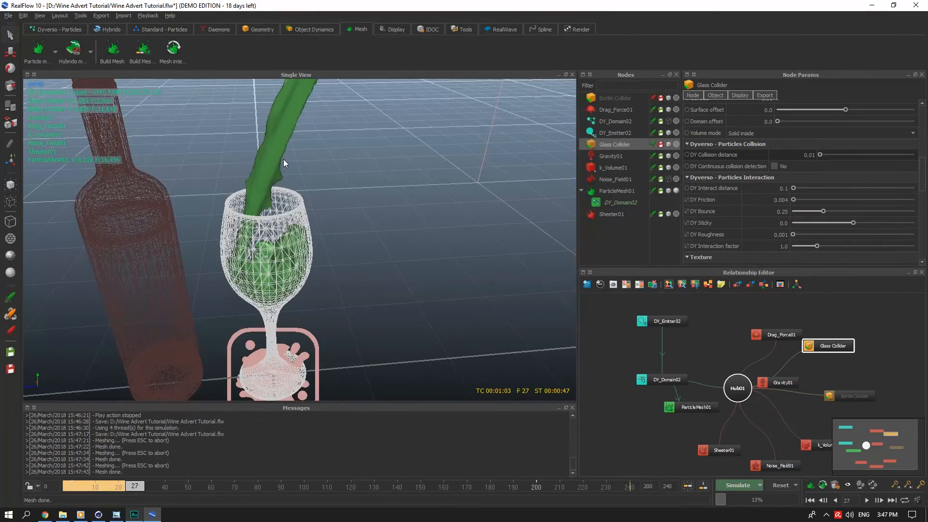
pyautogui.keyDown('alt'); pyautogui.moveTo(291, 161); pyautogui.dragTo(327, 260); pyautogui.keyUp('alt')
pyautogui.scroll(3, 324, 188)
pyautogui.hotkey('ctrl', 's')
pyautogui.scroll(-3, 328, 257)
pyautogui.keyDown('alt'); pyautogui.moveTo(335, 237); pyautogui.dragTo(348, 250, button='middle'); pyautogui.keyUp('alt')
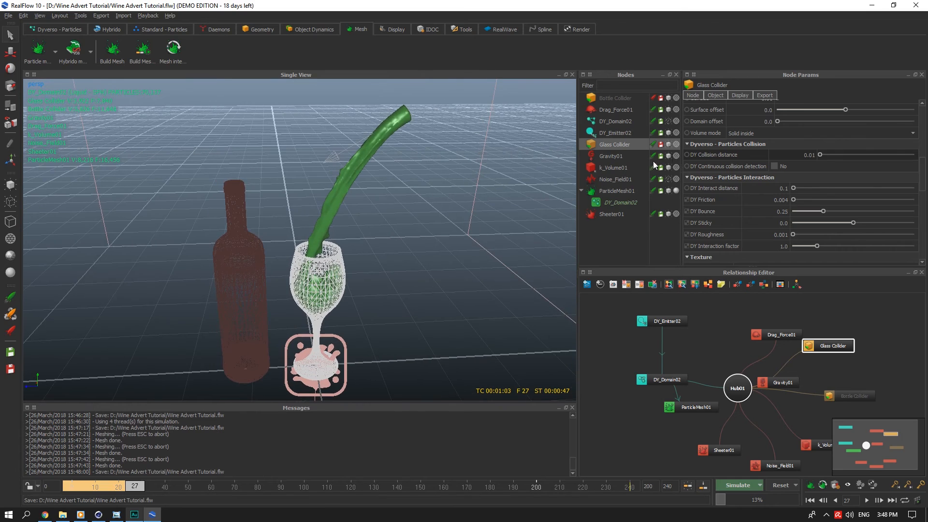
# Compare the DY_Domain02 particles with the mesh, rewind to frame 0, then hide the particles and save the scene
pyautogui.click(624, 121)
pyautogui.click(668, 121)
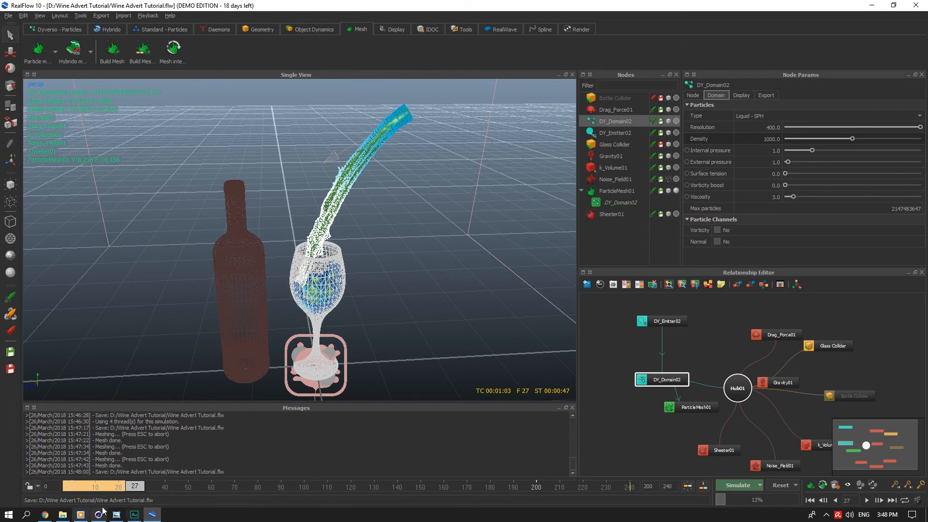
pyautogui.moveTo(140, 485); pyautogui.dragTo(56, 485)
pyautogui.click(622, 191)
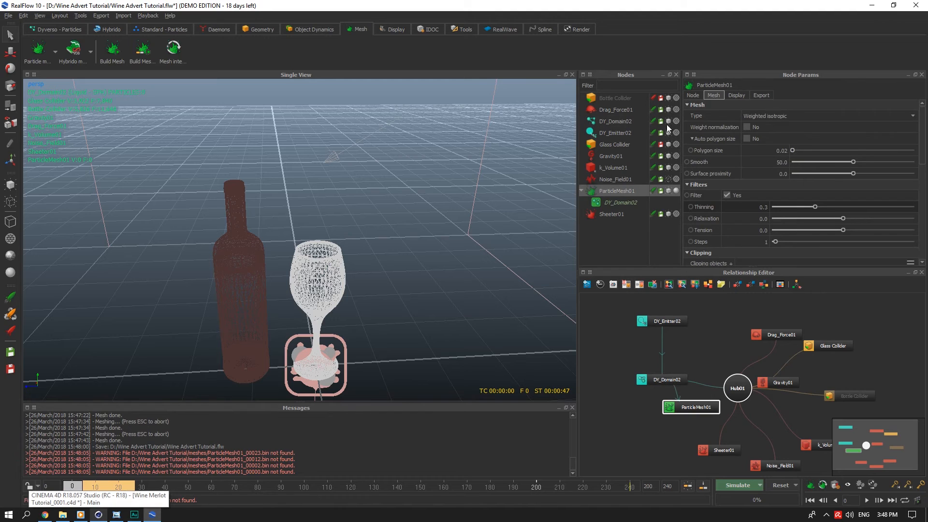
pyautogui.click(669, 121)
pyautogui.hotkey('ctrl', 's')
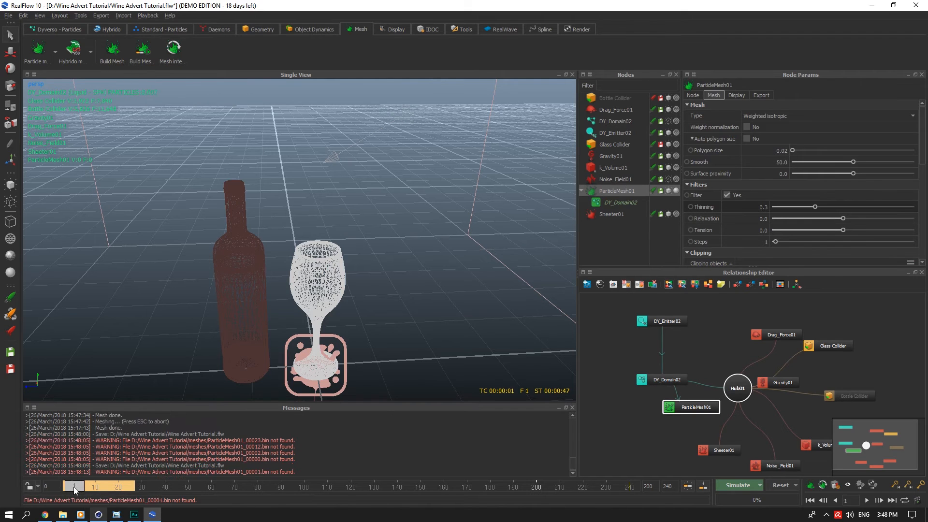
# Build ParticleMesh01's mesh sequence from frame 0, check the pour at frame 16 and save the scene
pyautogui.moveTo(73, 486); pyautogui.dragTo(26, 485)
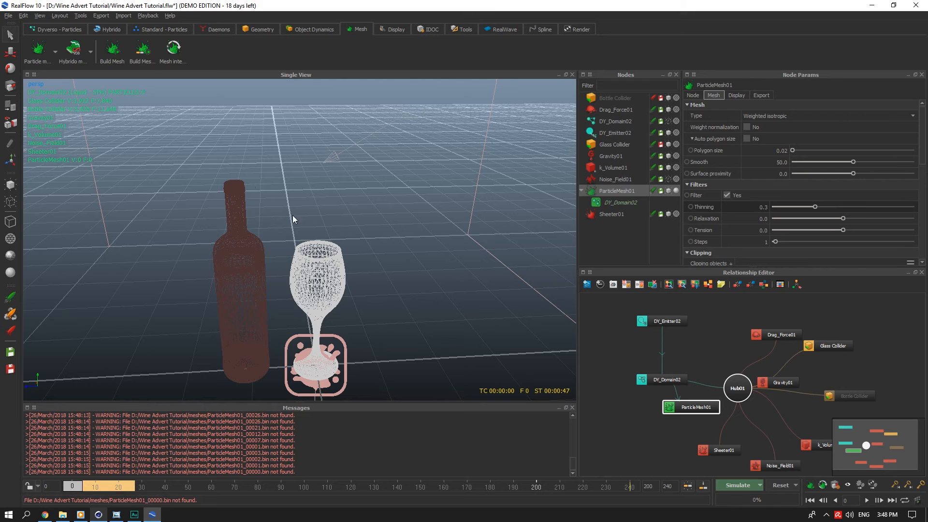
pyautogui.click(143, 53)
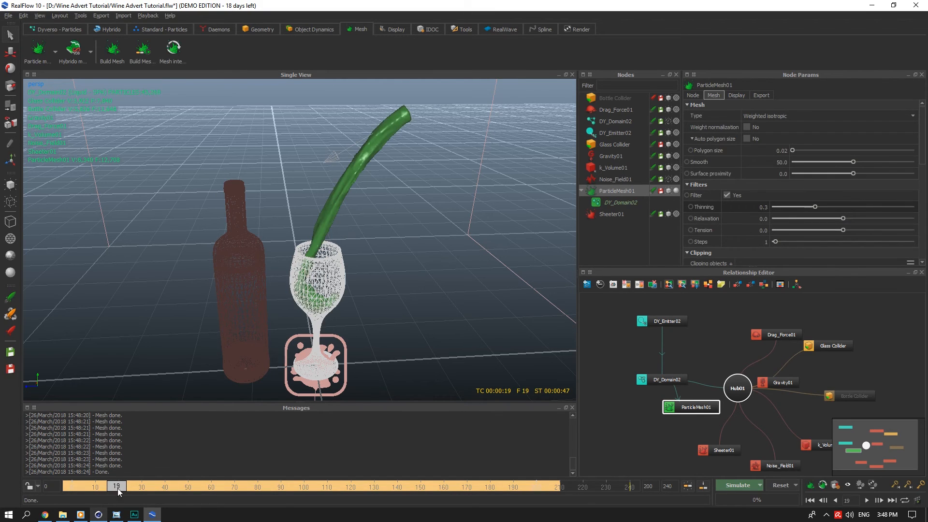
pyautogui.moveTo(118, 489)
pyautogui.mouseDown()
pyautogui.moveTo(71, 487)
pyautogui.moveTo(108, 491)
pyautogui.mouseUp()
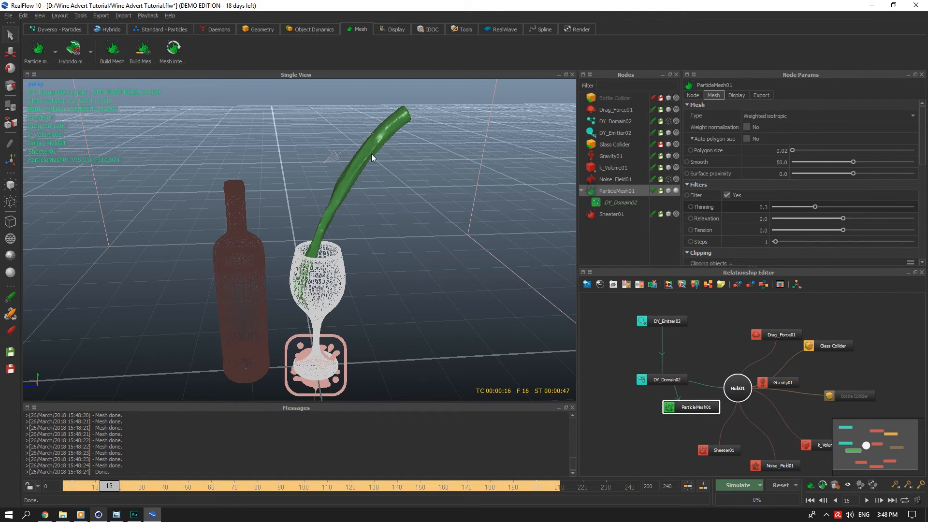
pyautogui.scroll(5, 359, 189)
pyautogui.scroll(-6, 359, 189)
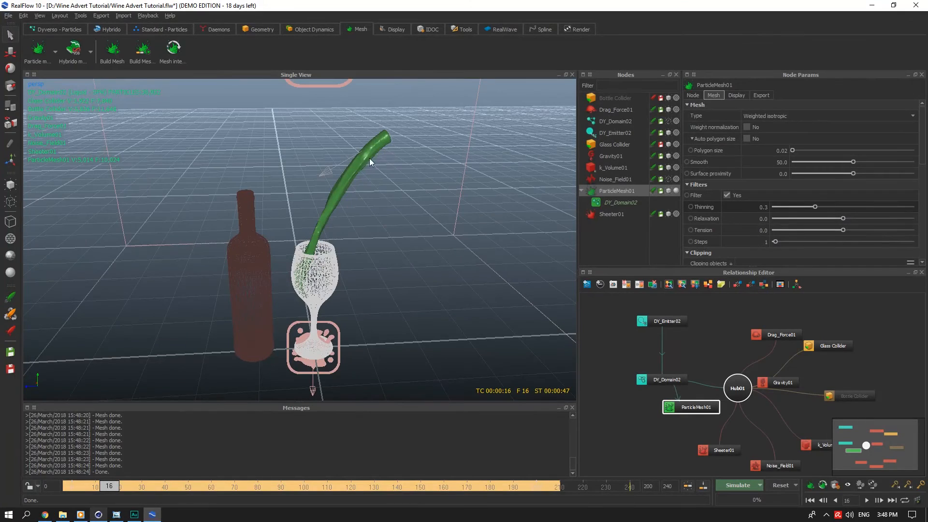
pyautogui.hotkey('ctrl', 's')
pyautogui.scroll(3, 362, 178)
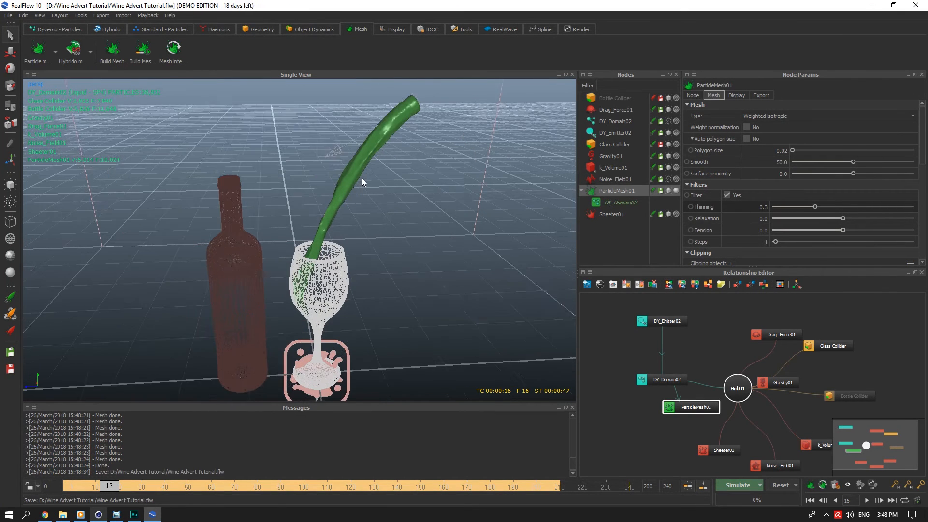
# Review ParticleMesh01's entry in Export Central and examine the cached mesh files in the project's meshes folder
pyautogui.click(101, 16)
pyautogui.click(129, 67)
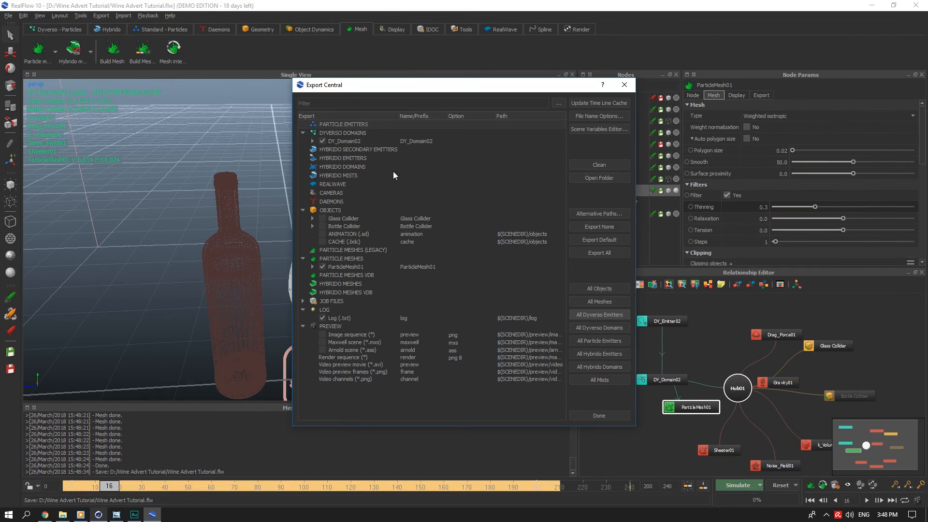
pyautogui.click(313, 267)
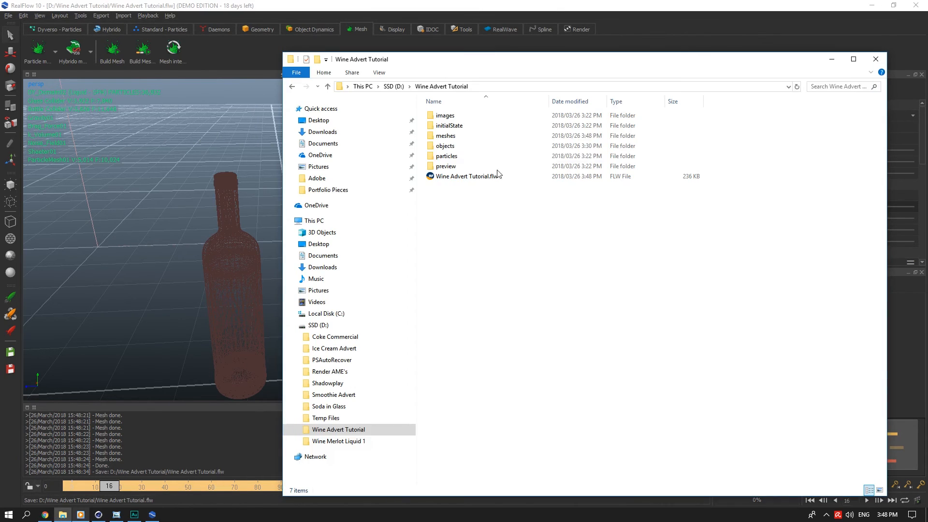
pyautogui.doubleClick(448, 136)
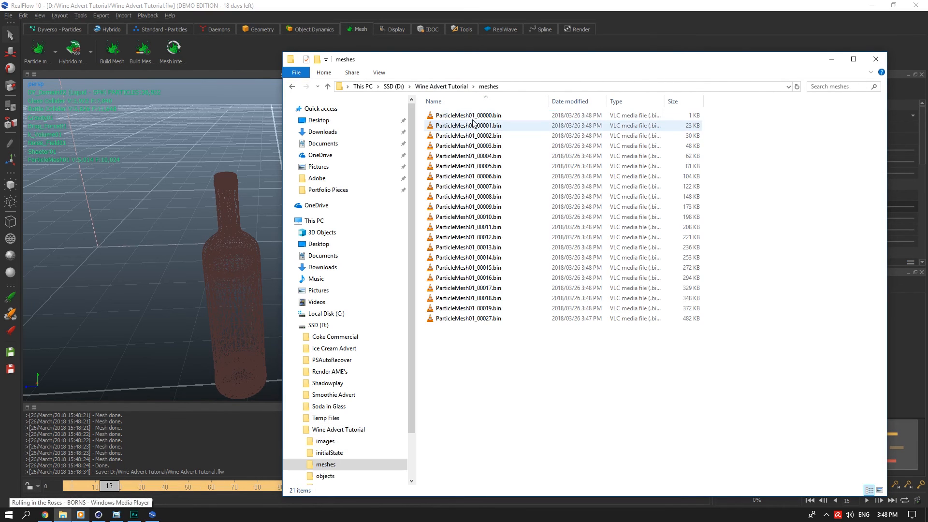
pyautogui.moveTo(511, 336); pyautogui.dragTo(471, 122)
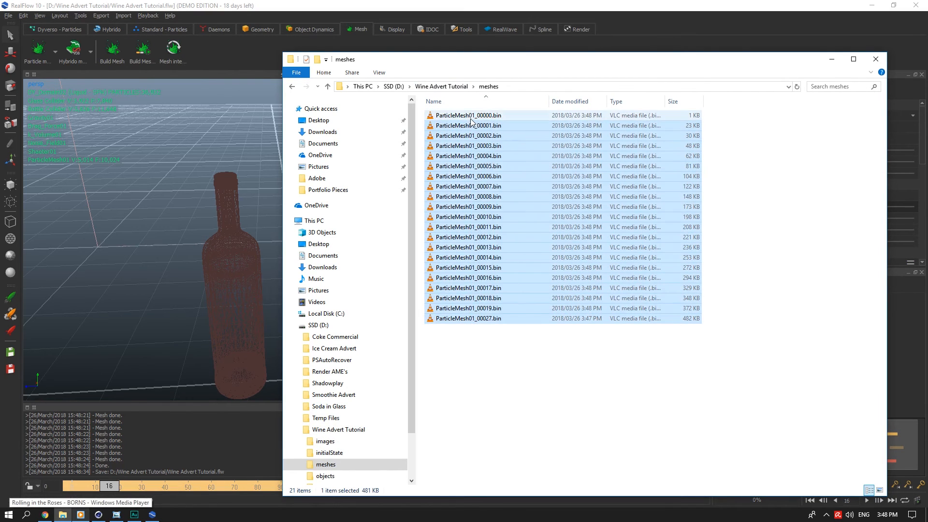
pyautogui.click(472, 119)
pyautogui.click(543, 329)
pyautogui.click(830, 62)
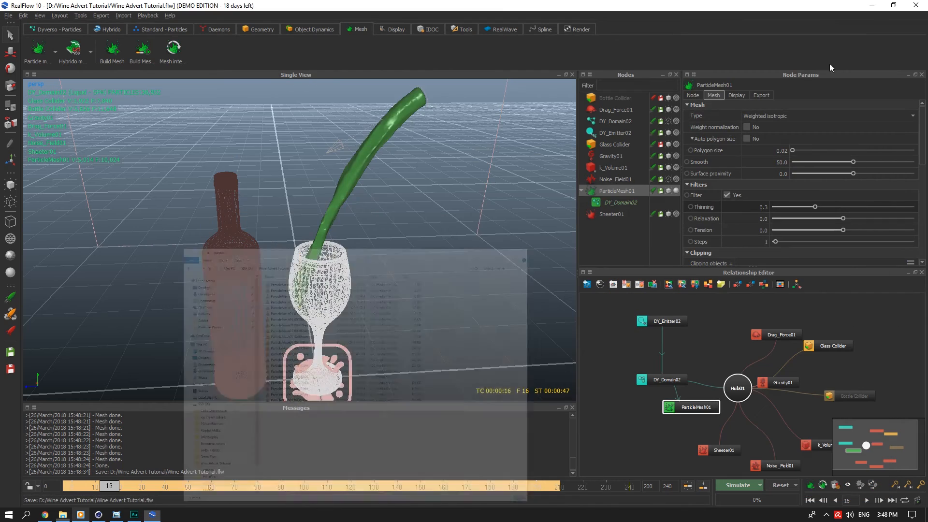
pyautogui.scroll(-3, 408, 226)
pyautogui.scroll(2, 396, 255)
pyautogui.click(621, 240)
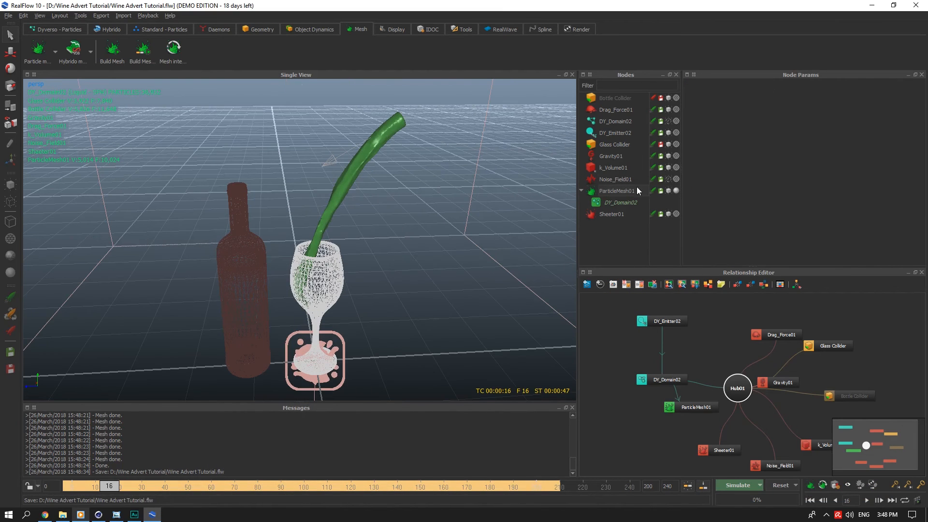
pyautogui.click(615, 122)
pyautogui.click(110, 485)
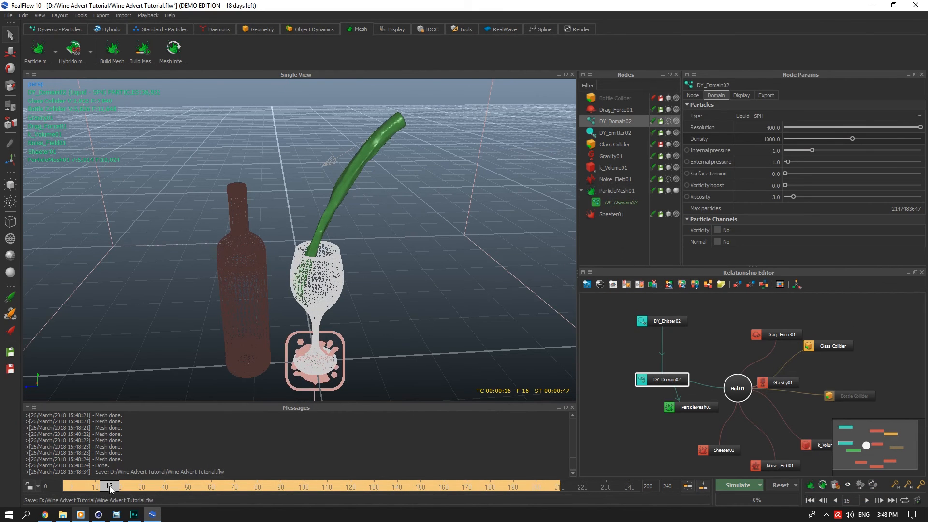
pyautogui.click(618, 191)
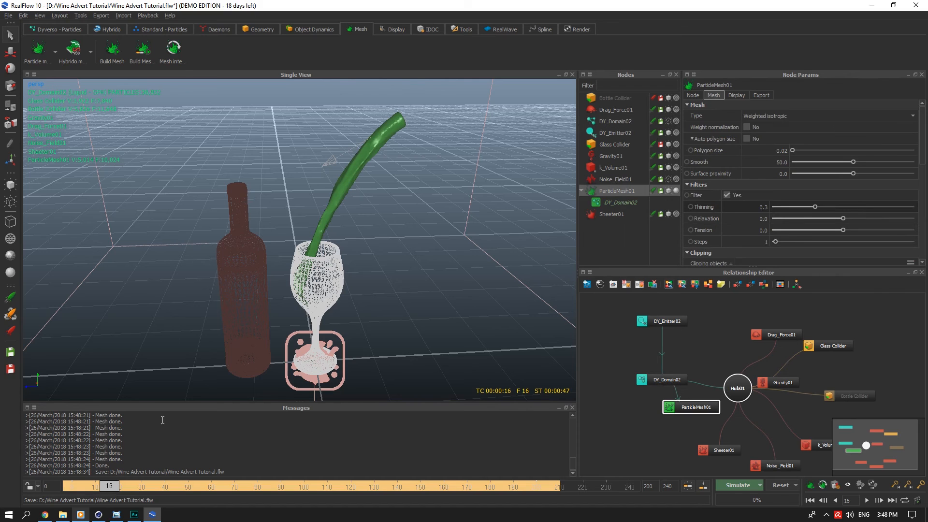
# Switch to Cinema 4D and add a RealFlow Mesh Importer to the wine scene
pyautogui.click(98, 515)
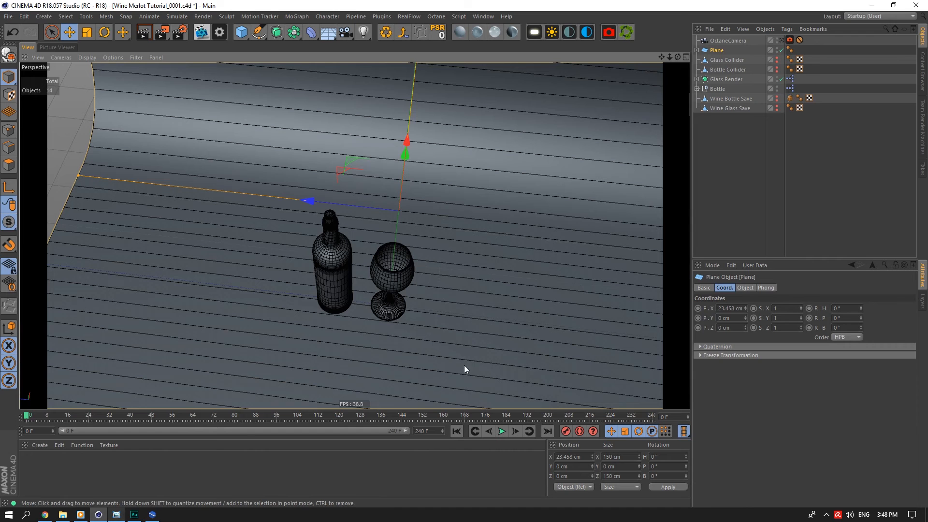
pyautogui.click(382, 16)
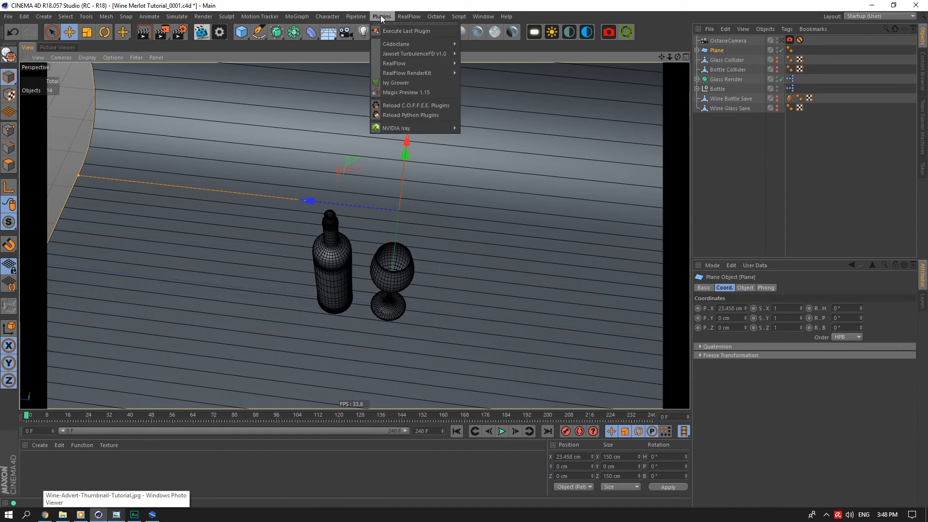
pyautogui.moveTo(402, 62)
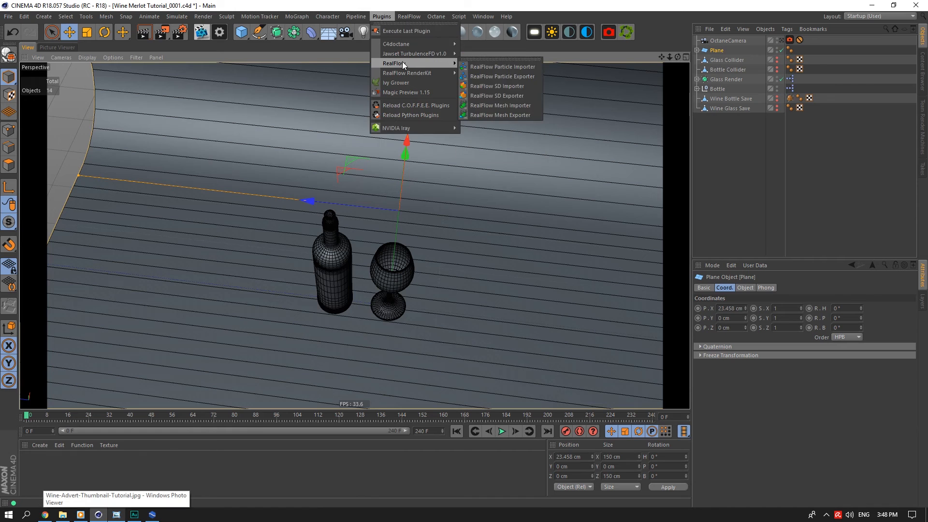
pyautogui.click(523, 107)
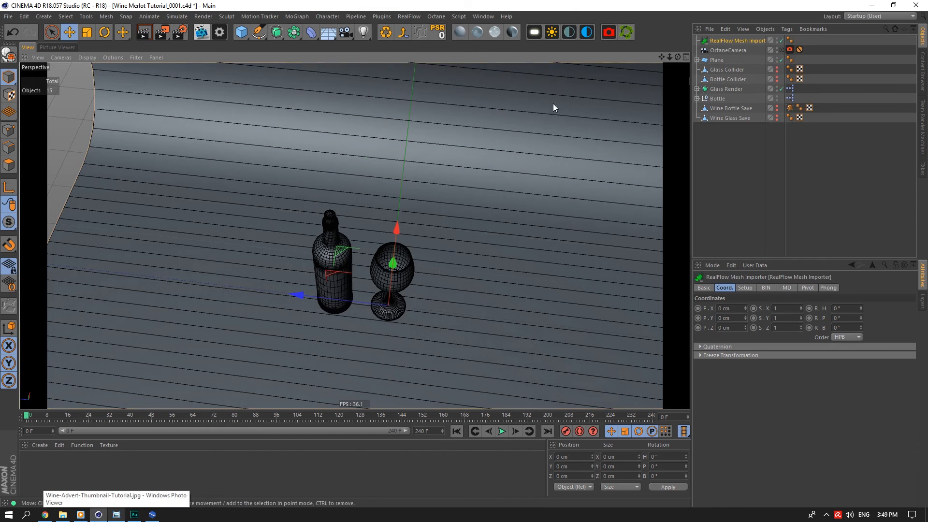
# Load ParticleMesh01_00000.bin from the Wine Advert Tutorial meshes folder as the importer's file path
pyautogui.click(754, 289)
pyautogui.click(906, 308)
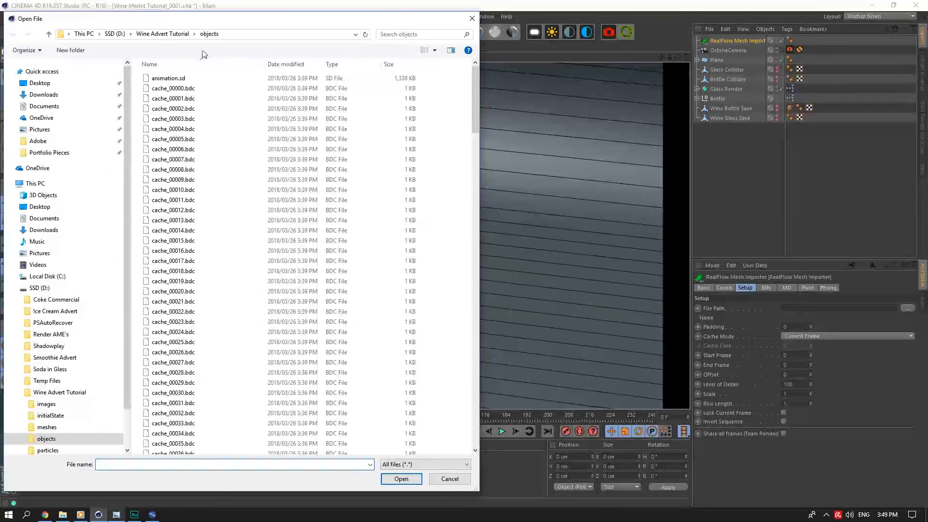
pyautogui.click(163, 34)
pyautogui.doubleClick(164, 98)
pyautogui.click(178, 79)
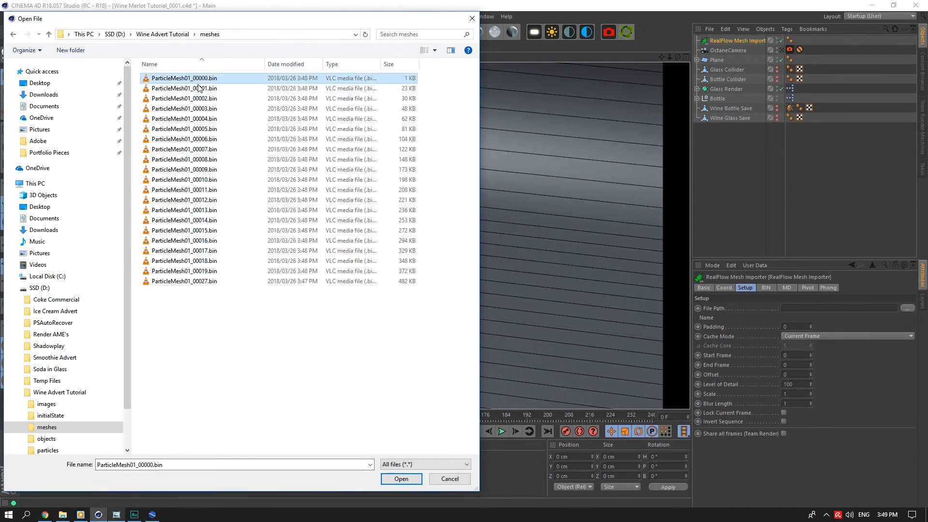
pyautogui.click(409, 481)
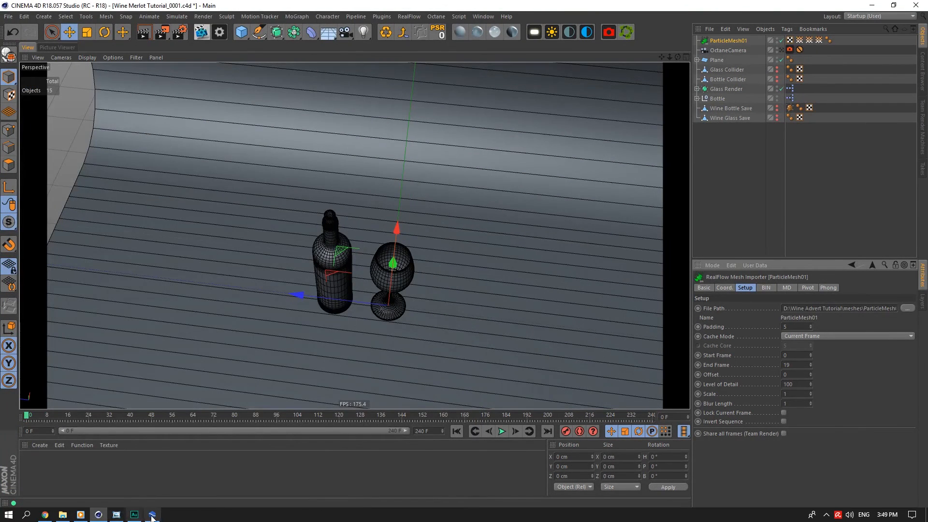
# Set the mesh importer's Scale to 0.1 and inspect the imported pour at frame 15
pyautogui.keyDown('alt'); pyautogui.moveTo(487, 330); pyautogui.dragTo(718, 279); pyautogui.keyUp('alt')
pyautogui.keyDown('alt'); pyautogui.moveTo(580, 271); pyautogui.dragTo(483, 280); pyautogui.keyUp('alt')
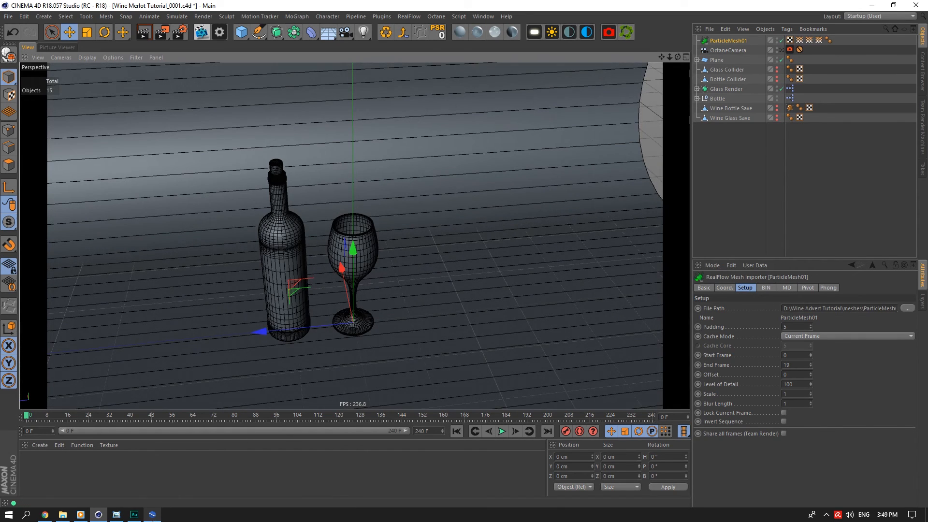
pyautogui.click(791, 393)
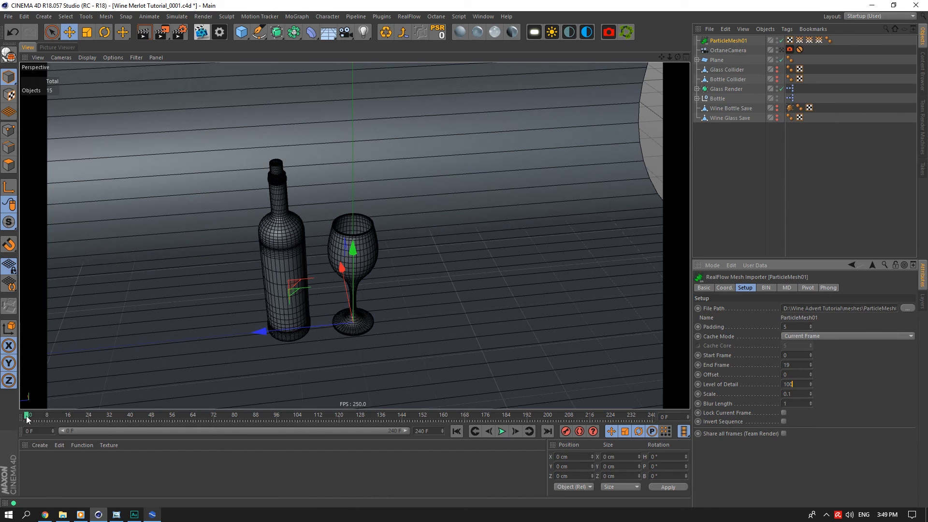
pyautogui.moveTo(27, 415); pyautogui.dragTo(64, 417)
pyautogui.scroll(8, 390, 234)
pyautogui.scroll(-5, 345, 116)
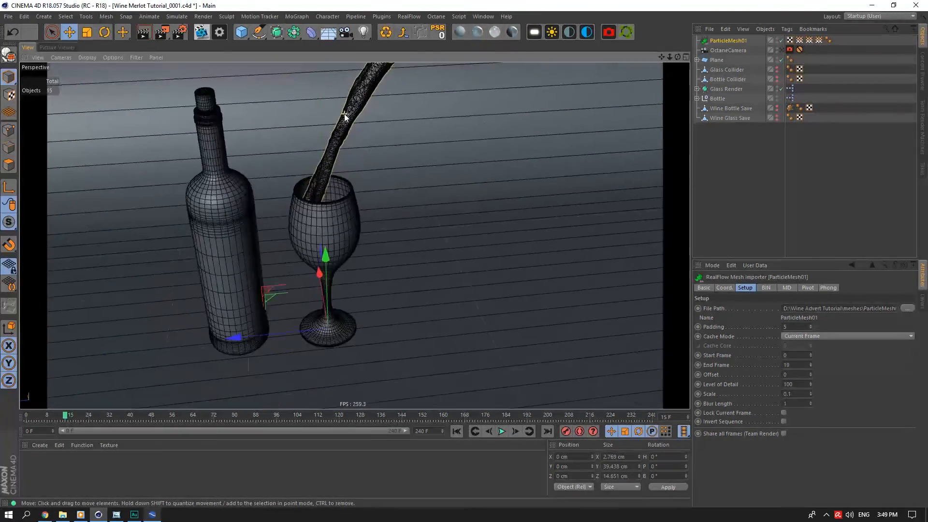
pyautogui.scroll(6, 344, 115)
pyautogui.scroll(5, 414, 256)
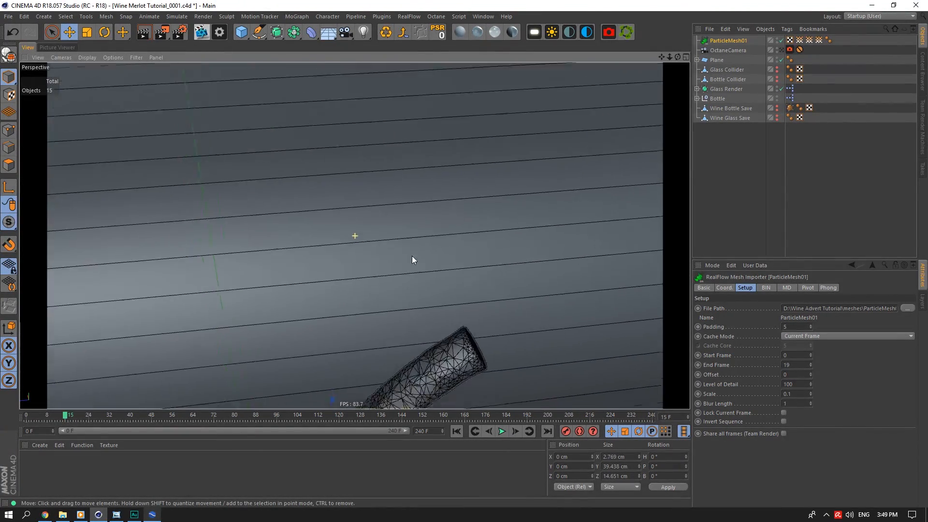
pyautogui.scroll(-8, 439, 175)
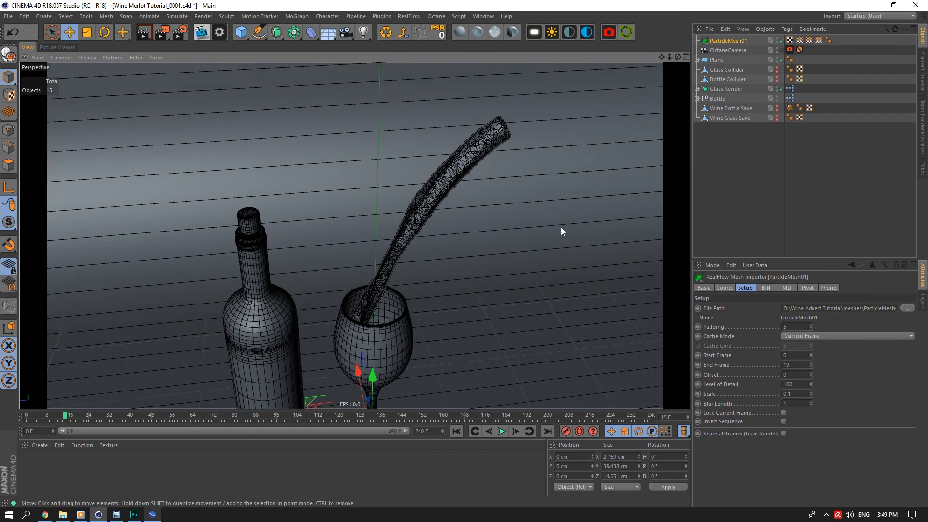
pyautogui.moveTo(678, 57); pyautogui.dragTo(159, 346)
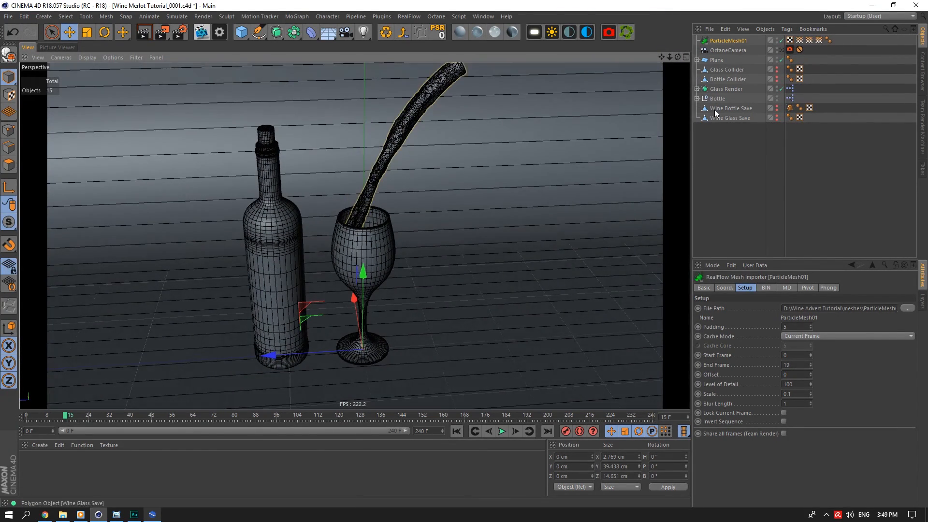
# Toggle Glass Render's visibility, check the pour at frame 6, and review the importer's BIN and MD settings
pyautogui.click(777, 87)
pyautogui.click(777, 87)
pyautogui.click(777, 87)
pyautogui.click(778, 87)
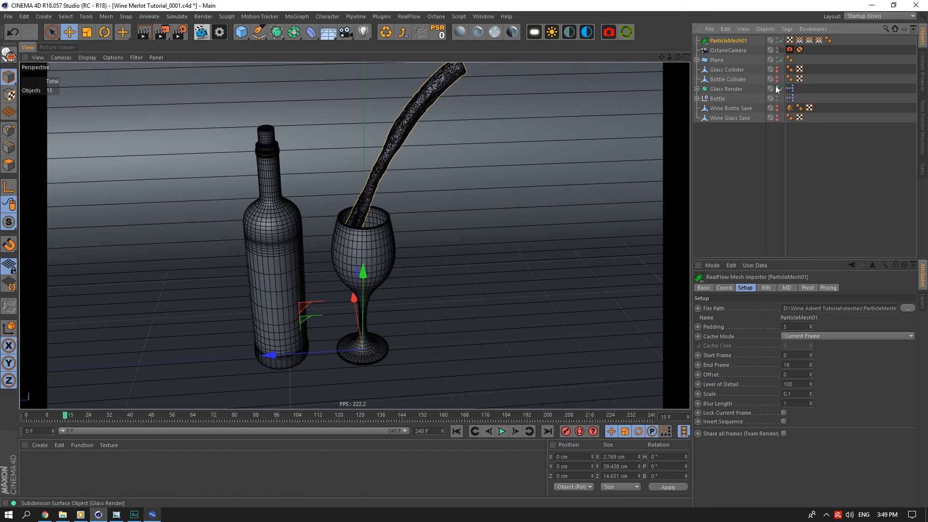
pyautogui.click(777, 87)
pyautogui.moveTo(65, 415); pyautogui.dragTo(42, 415)
pyautogui.click(777, 89)
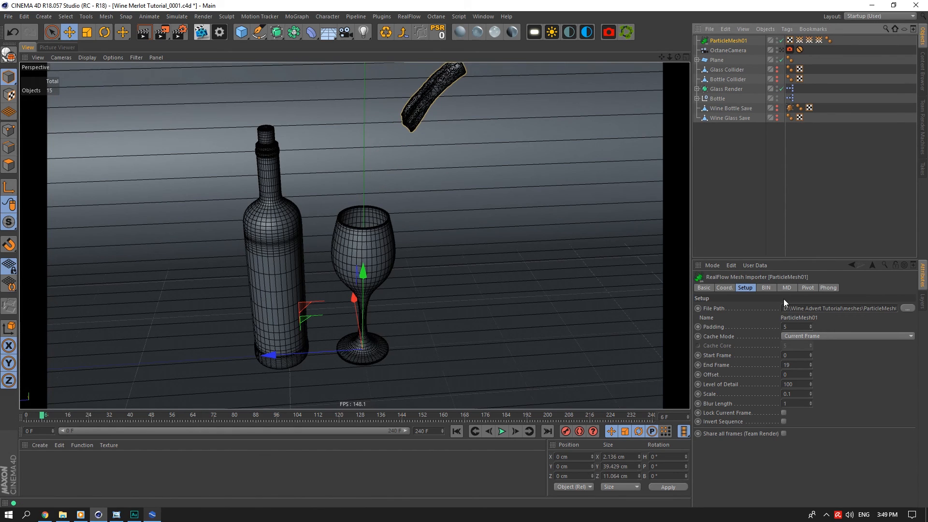
pyautogui.click(766, 287)
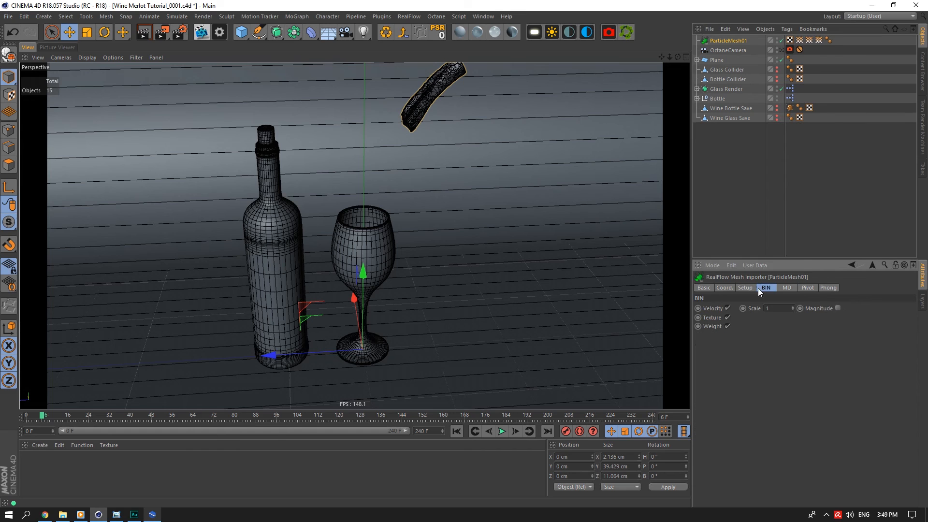
pyautogui.click(785, 288)
pyautogui.click(744, 288)
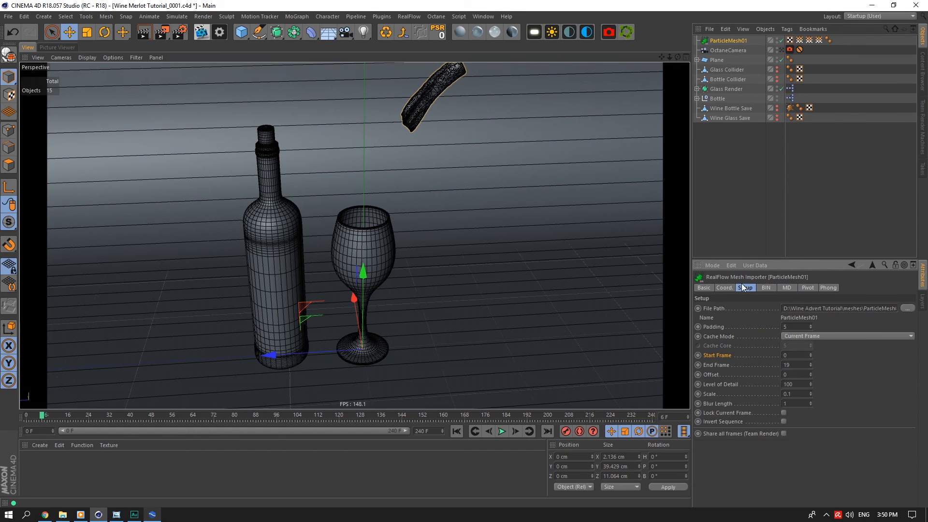
# Switch to RealFlow and reset the simulation to frame 0
pyautogui.click(153, 515)
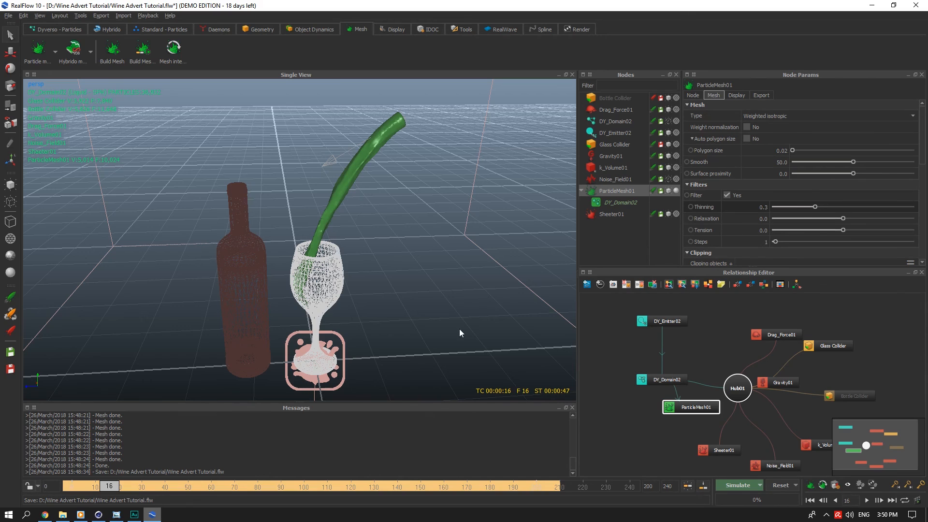
pyautogui.click(780, 485)
pyautogui.press('Return')
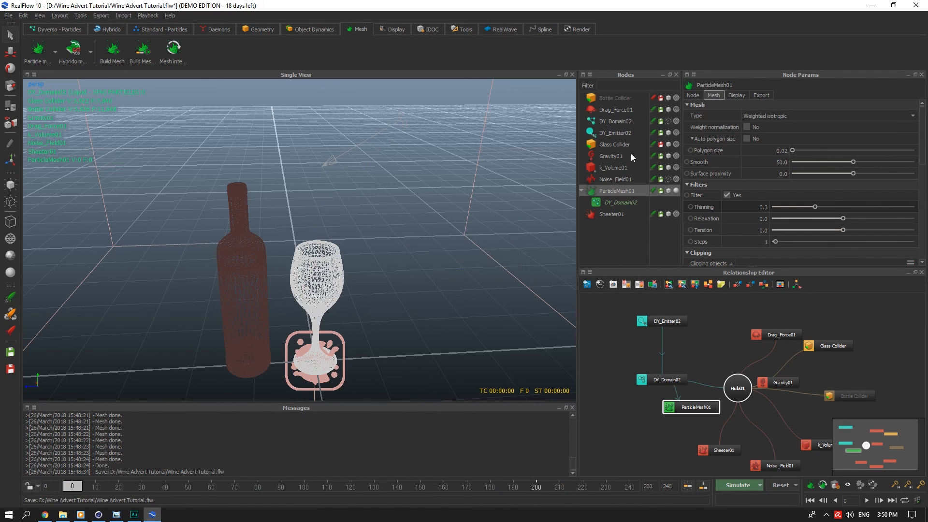
# Deactivate ParticleMesh01 and save the scene
pyautogui.click(666, 190)
pyautogui.click(623, 121)
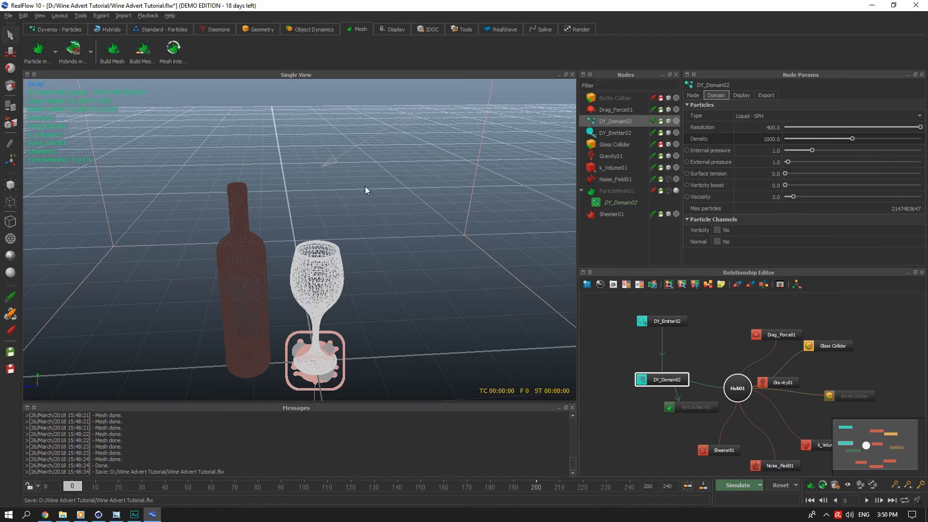
pyautogui.hotkey('ctrl', 's')
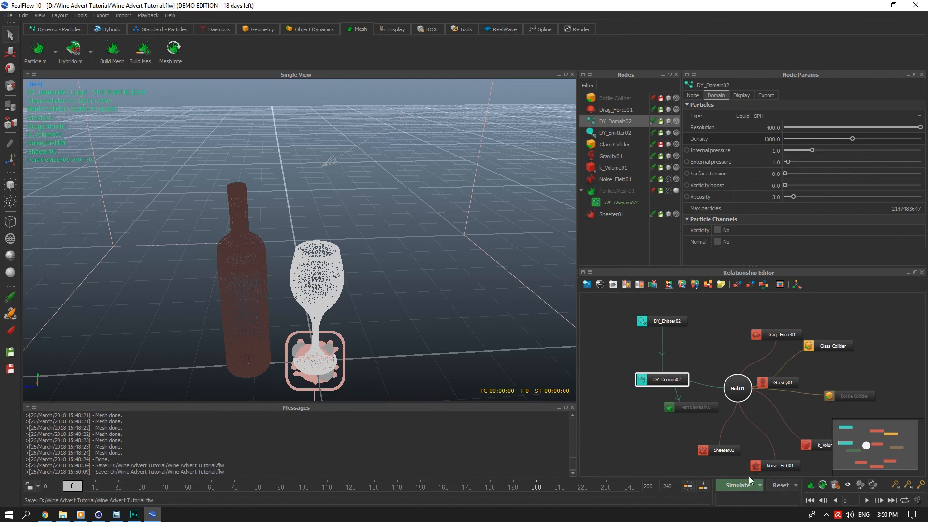
# Enable command-line simulation, run the simulation in the external console, and close the console to stop it
pyautogui.click(760, 485)
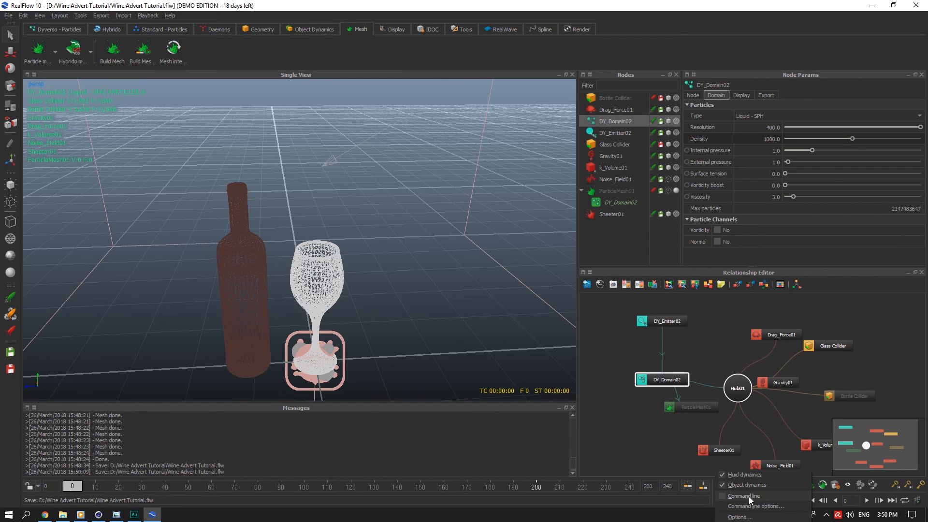
pyautogui.click(749, 497)
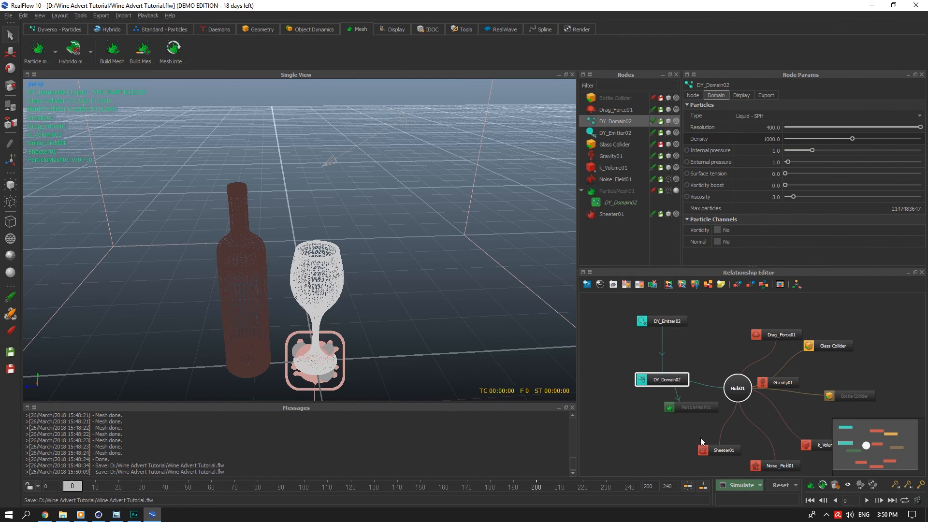
pyautogui.click(727, 485)
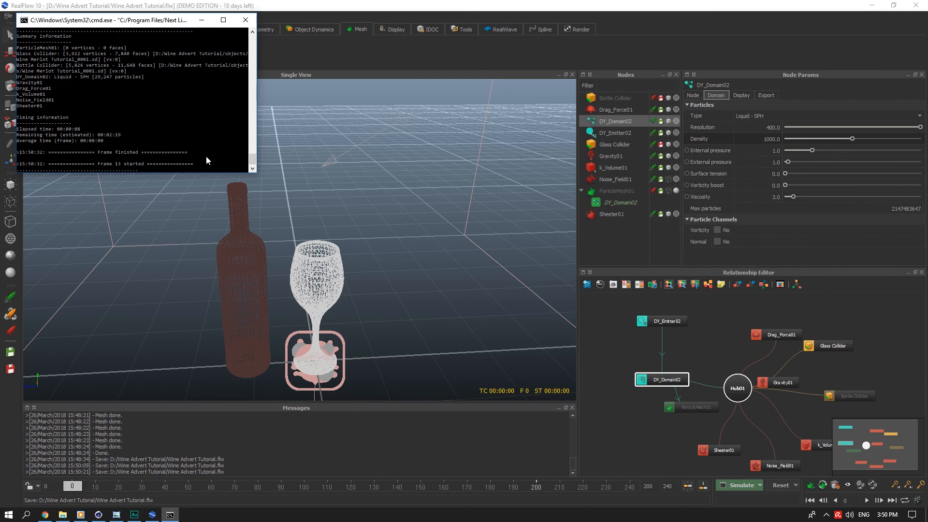
pyautogui.click(246, 20)
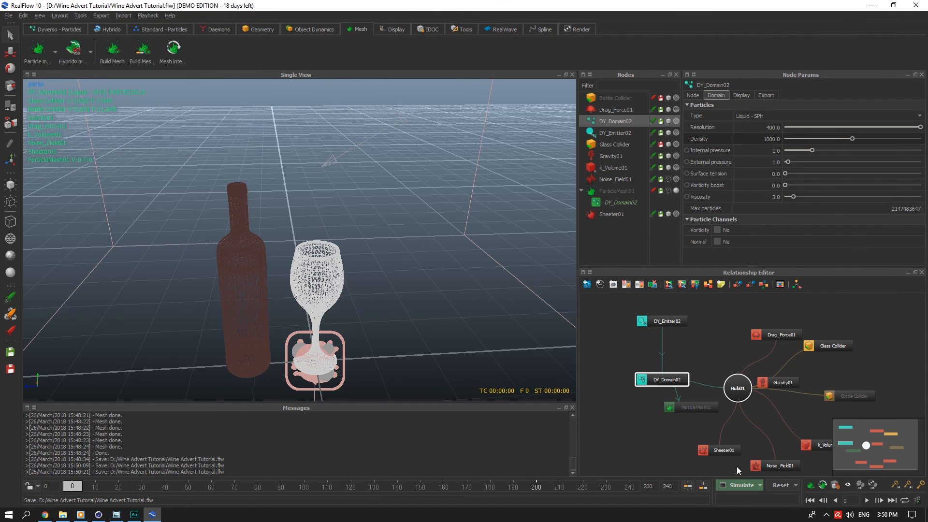
# Update the timeline cache, scrub the cached frames, and check them again with ParticleMesh01 activated
pyautogui.click(686, 486)
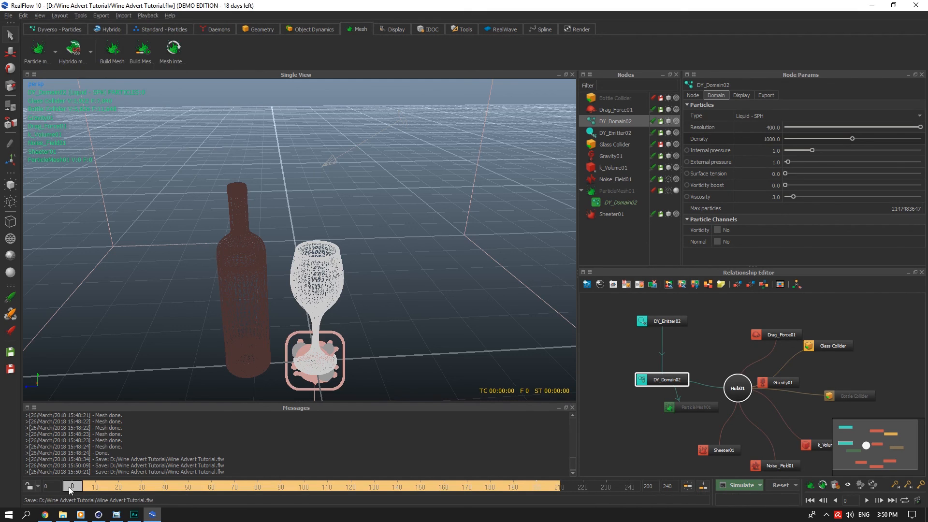
pyautogui.moveTo(74, 486); pyautogui.dragTo(2, 503)
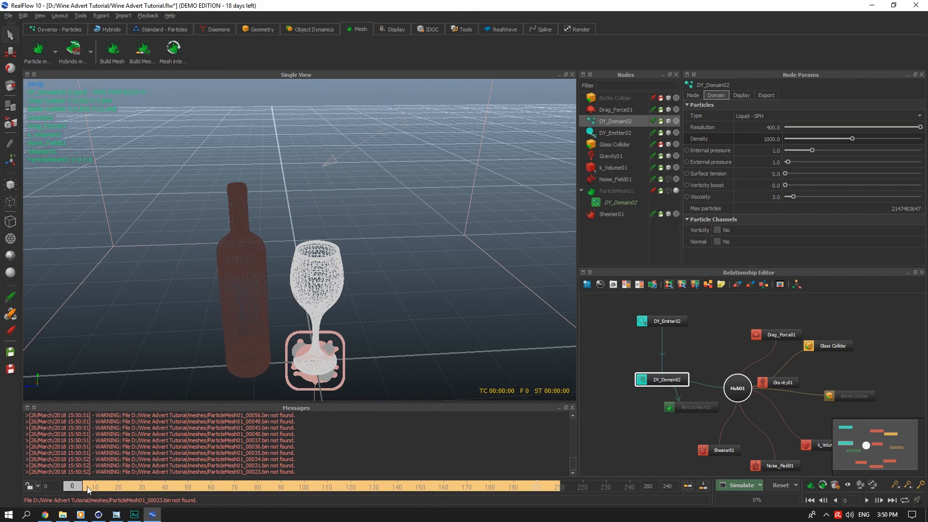
pyautogui.click(618, 191)
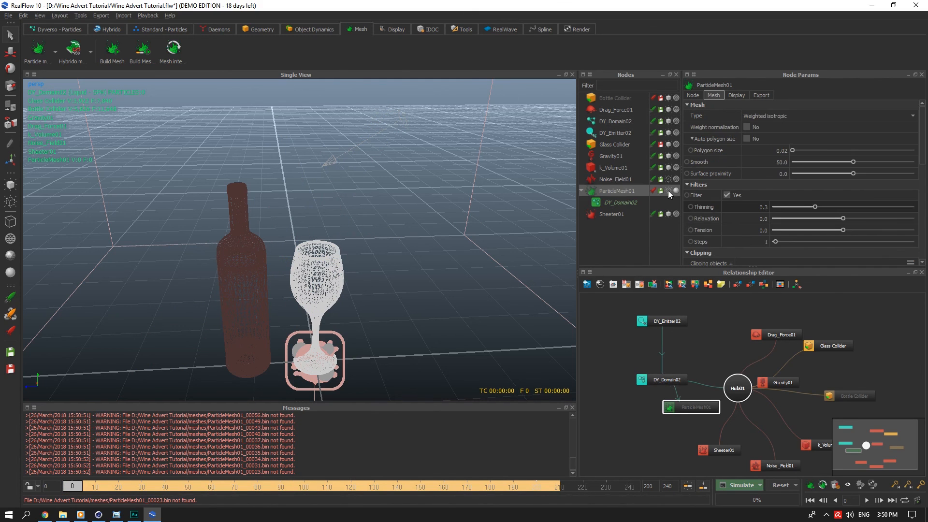
pyautogui.click(653, 191)
pyautogui.moveTo(71, 486)
pyautogui.mouseDown()
pyautogui.moveTo(561, 486)
pyautogui.moveTo(71, 486)
pyautogui.mouseUp()
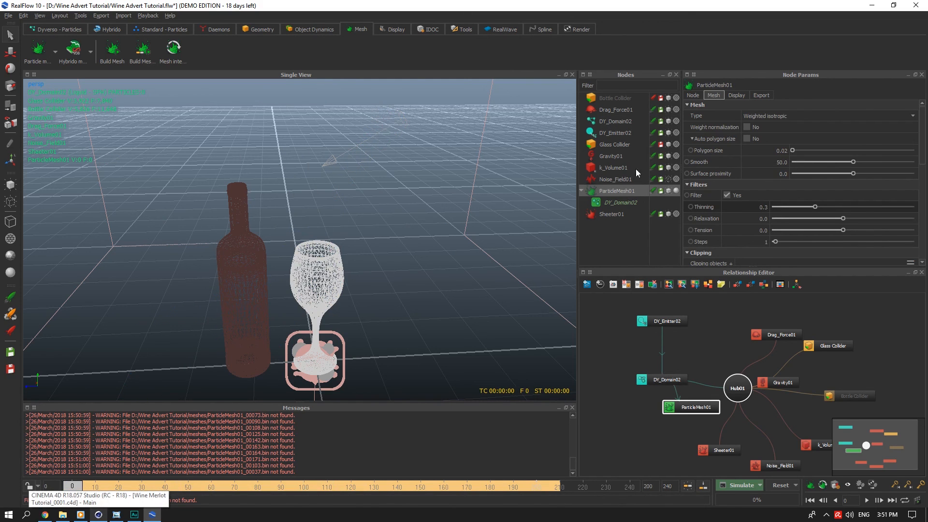
# Deactivate ParticleMesh01, select DY_Domain02, and save the scene
pyautogui.click(645, 184)
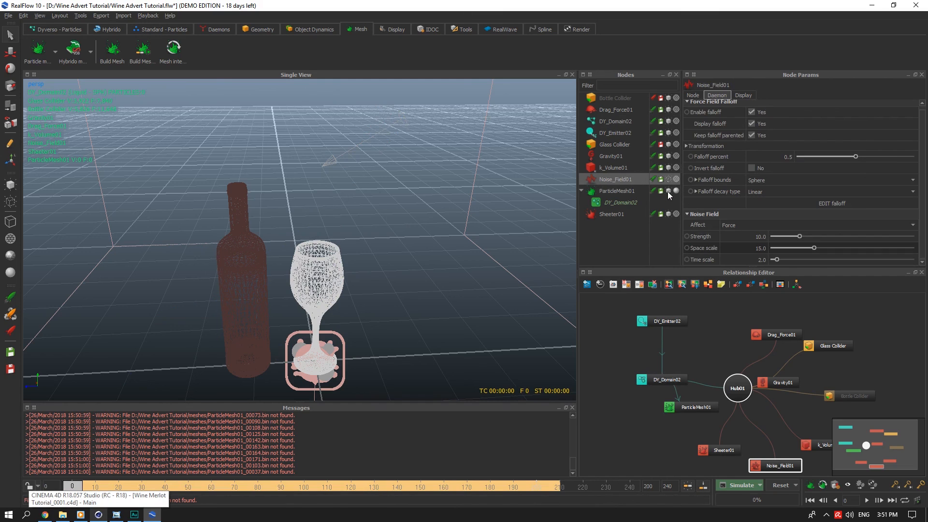
pyautogui.click(668, 191)
pyautogui.click(620, 144)
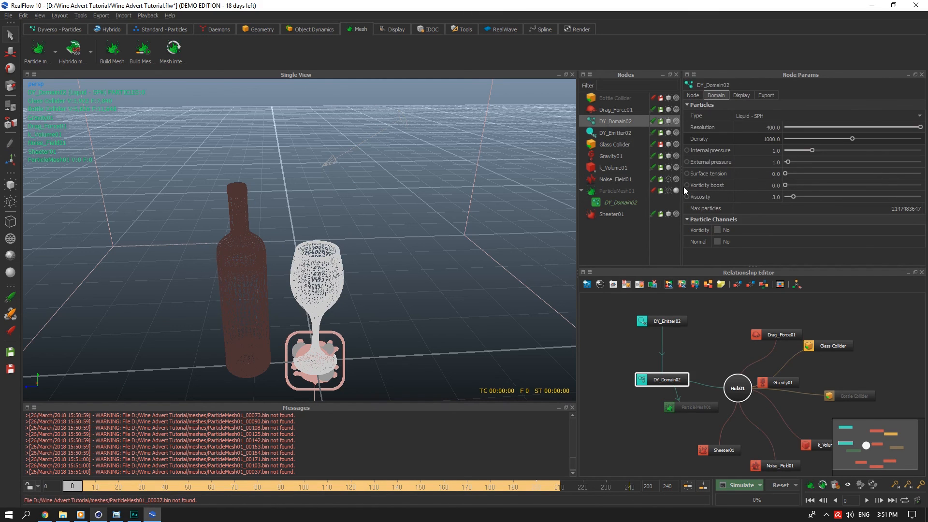
pyautogui.hotkey('ctrl', 's')
# Turn off command-line simulation and start simulating the scene directly in the interface
pyautogui.click(757, 510)
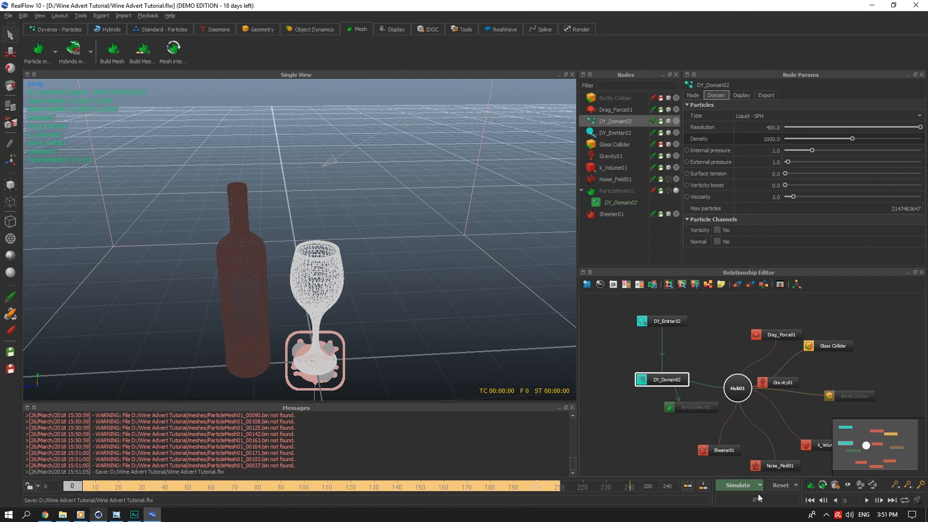
pyautogui.click(440, 262)
pyautogui.click(719, 486)
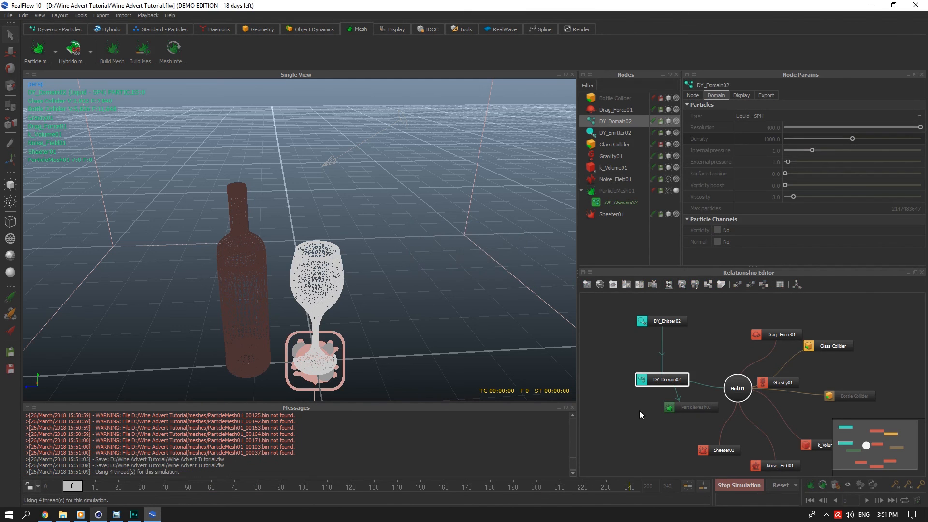